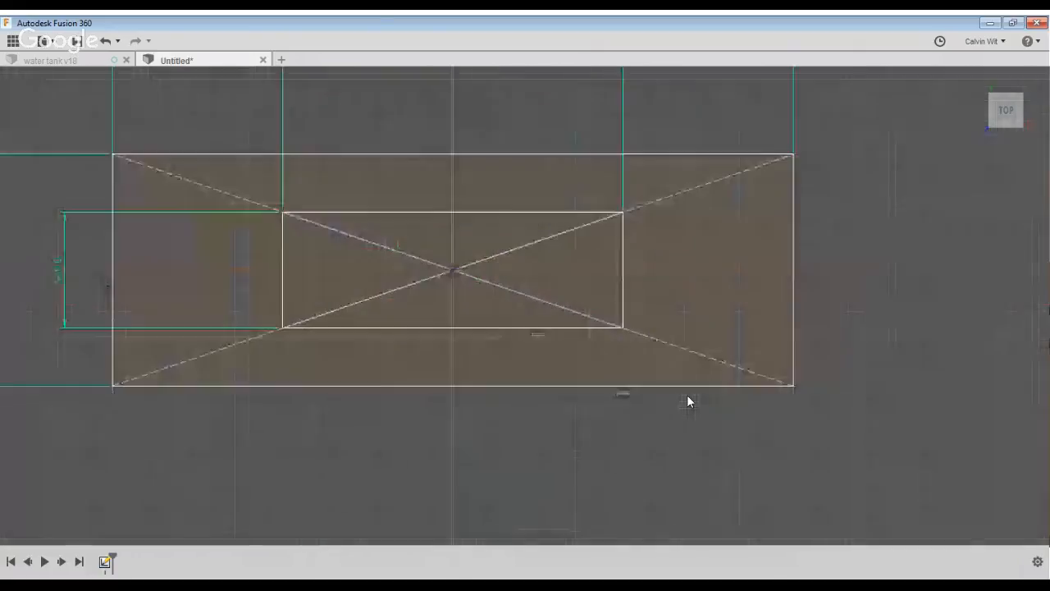
Sketch a 2.50 by 1.25 center rectangle on the origin, around the two existing rectangles.
{"action": "middle_click_drag", "start_coordinate": [689, 401], "coordinate": [716, 377], "text": "shift"}
{"action": "scroll", "coordinate": [493, 287], "scroll_direction": "down", "scroll_amount": 2}
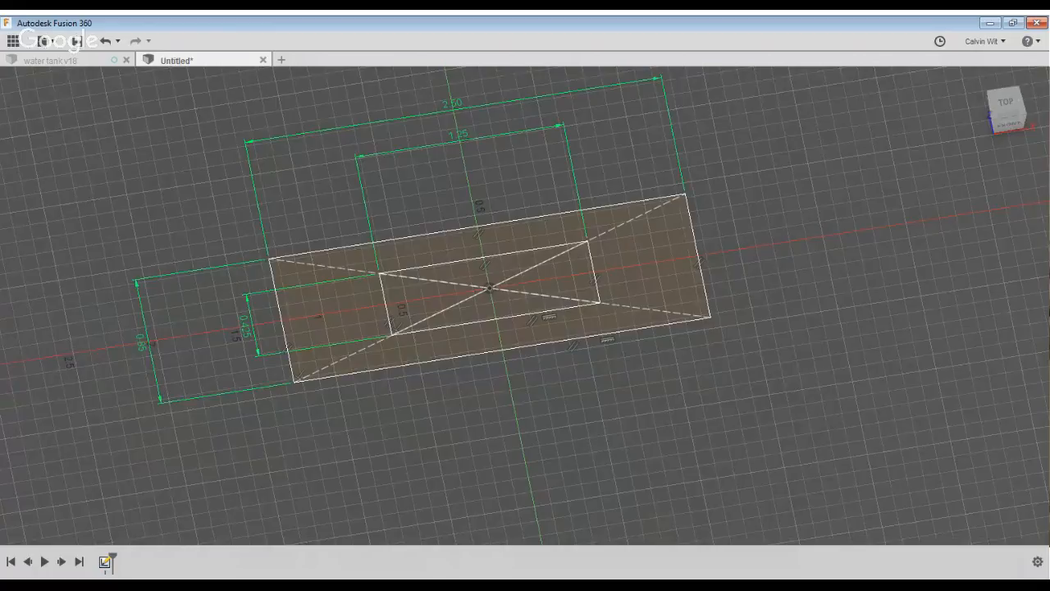
{"action": "middle_click_drag", "start_coordinate": [606, 208], "coordinate": [612, 267], "text": "shift"}
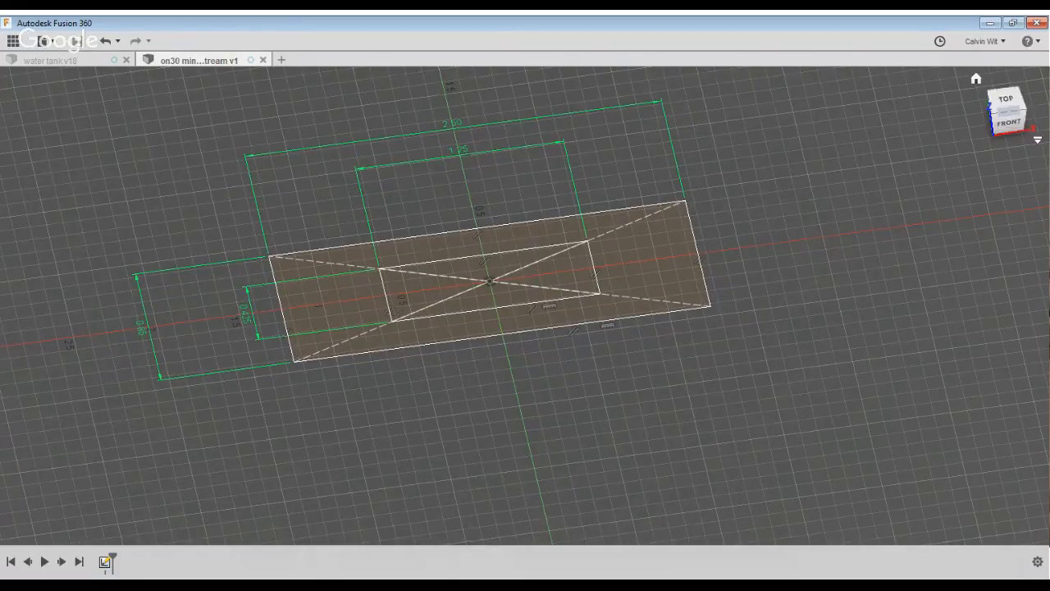
{"action": "left_click", "coordinate": [1007, 99]}
{"action": "left_click", "coordinate": [493, 282]}
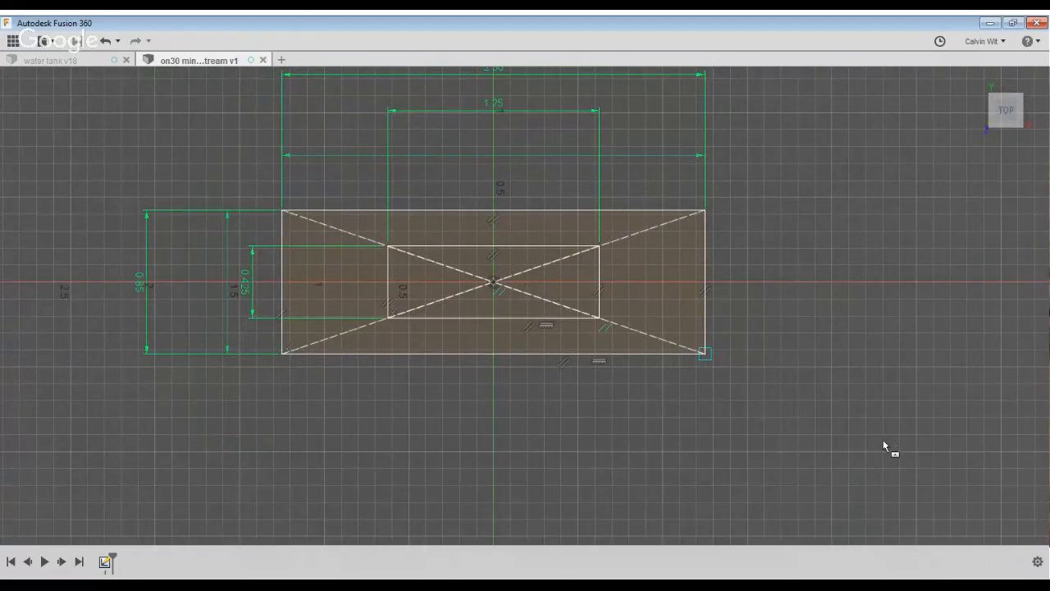
{"action": "left_click", "coordinate": [918, 387]}
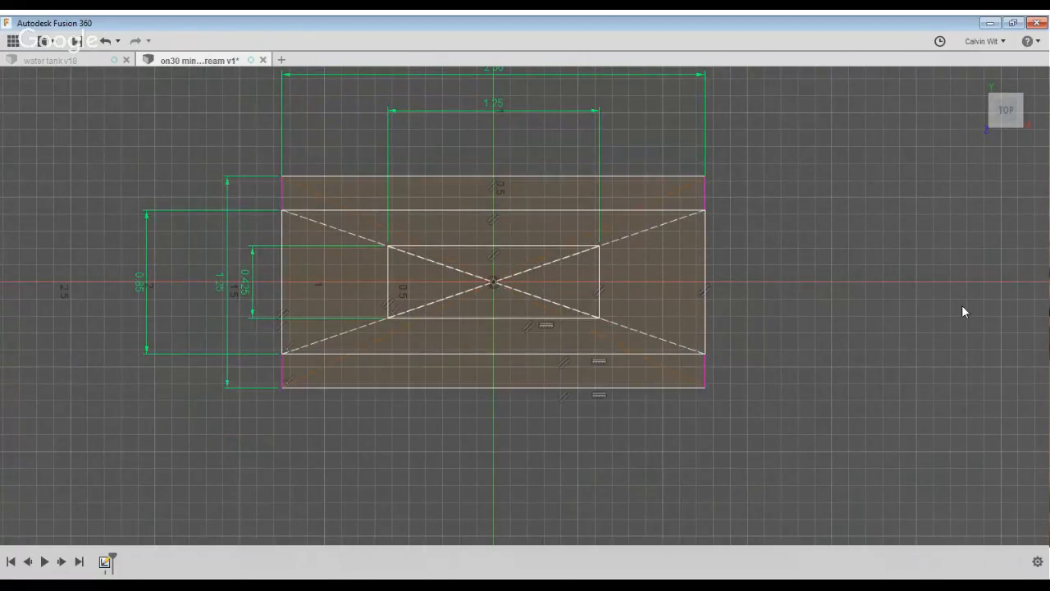
Offset the upper long edge of the 1.25-high rectangle inward by 0.04.
{"action": "key", "text": "o"}
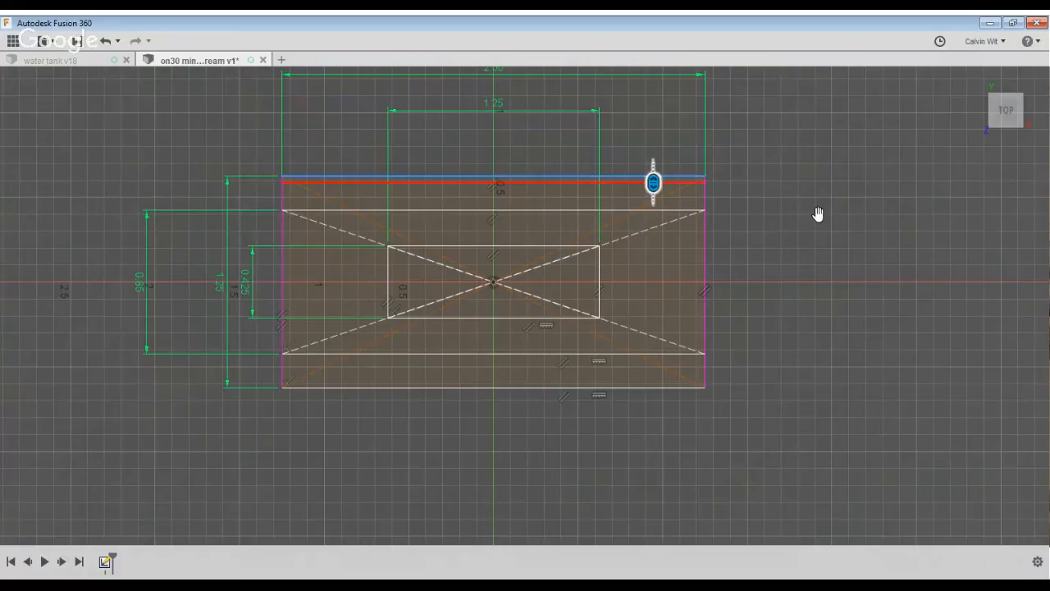
{"action": "key", "text": "Return"}
{"action": "key", "text": "o"}
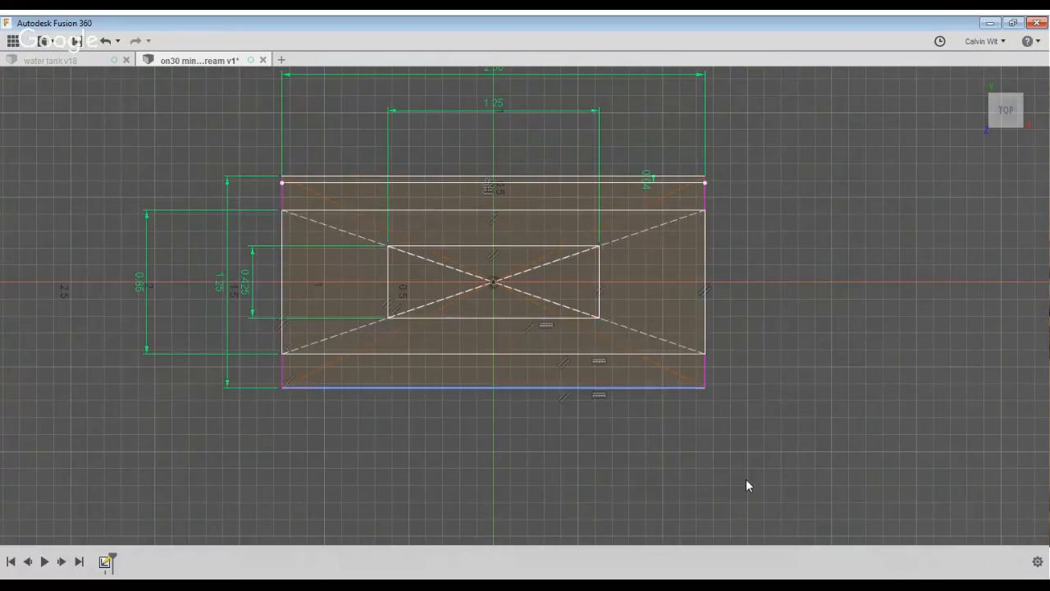
{"action": "key", "text": "Return"}
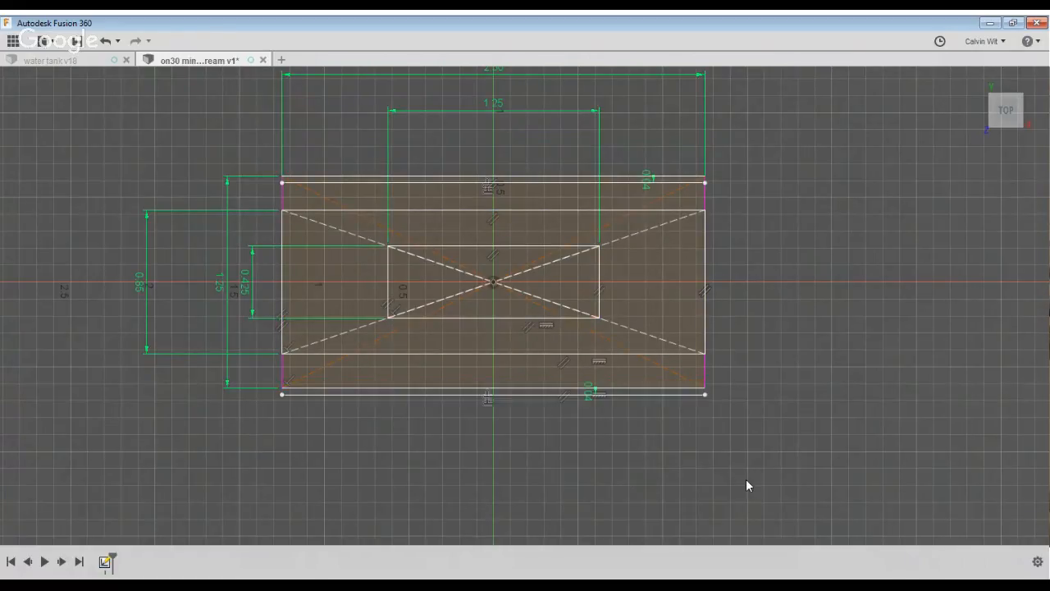
{"action": "key", "text": "o"}
{"action": "key", "text": "Delete"}
Offset the lower long edge of the 1.25-high rectangle inward by 0.04.
{"action": "key", "text": "o"}
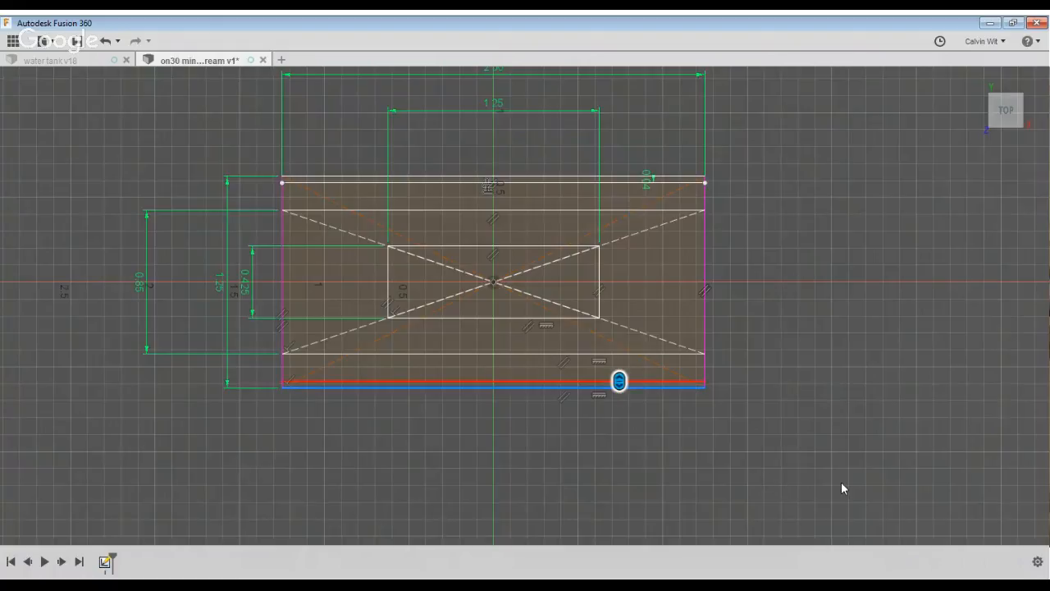
{"action": "key", "text": "Return"}
Extrude the area around the central opening up to the two offset lines as a thin plate.
{"action": "key", "text": "e"}
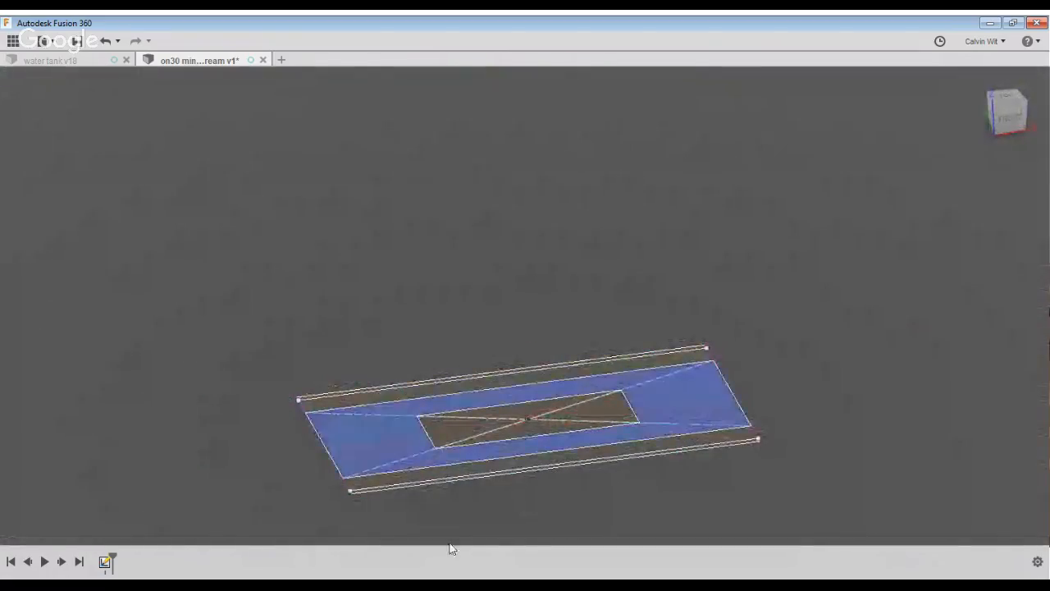
{"action": "left_click", "coordinate": [394, 391]}
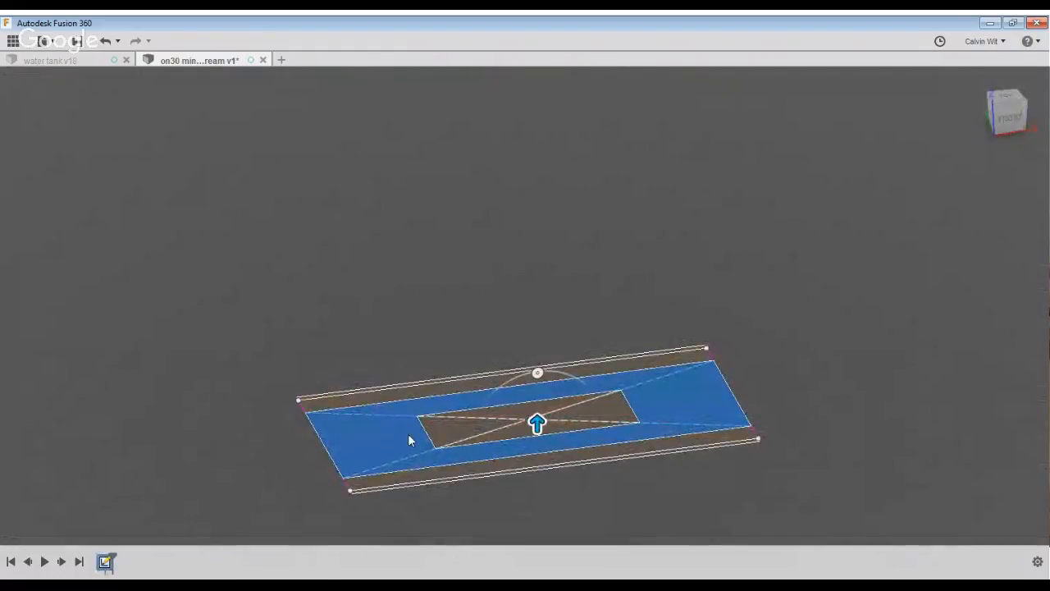
{"action": "left_click", "coordinate": [419, 483]}
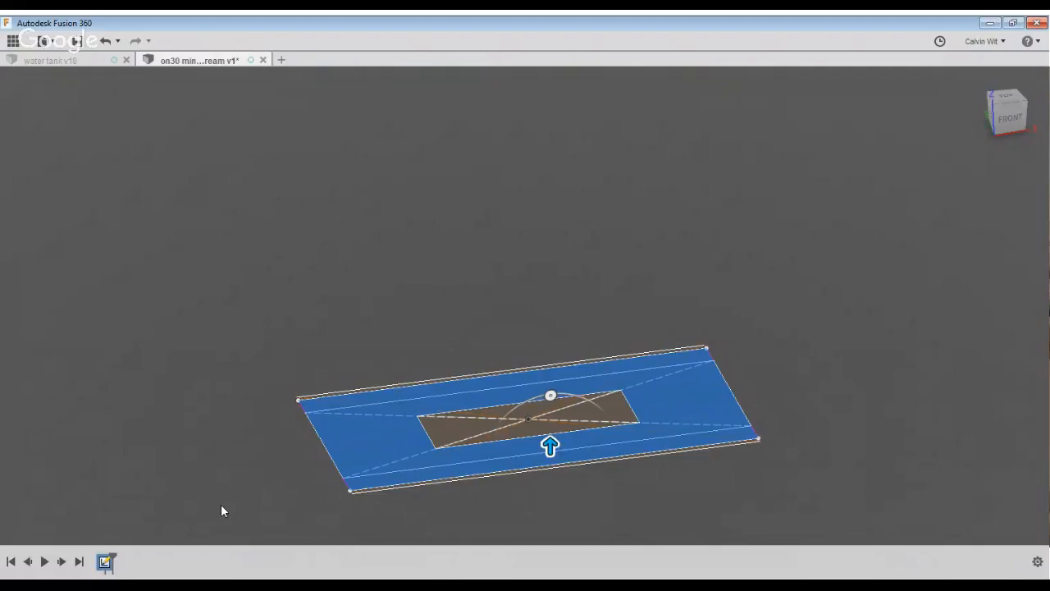
{"action": "key", "text": "Return"}
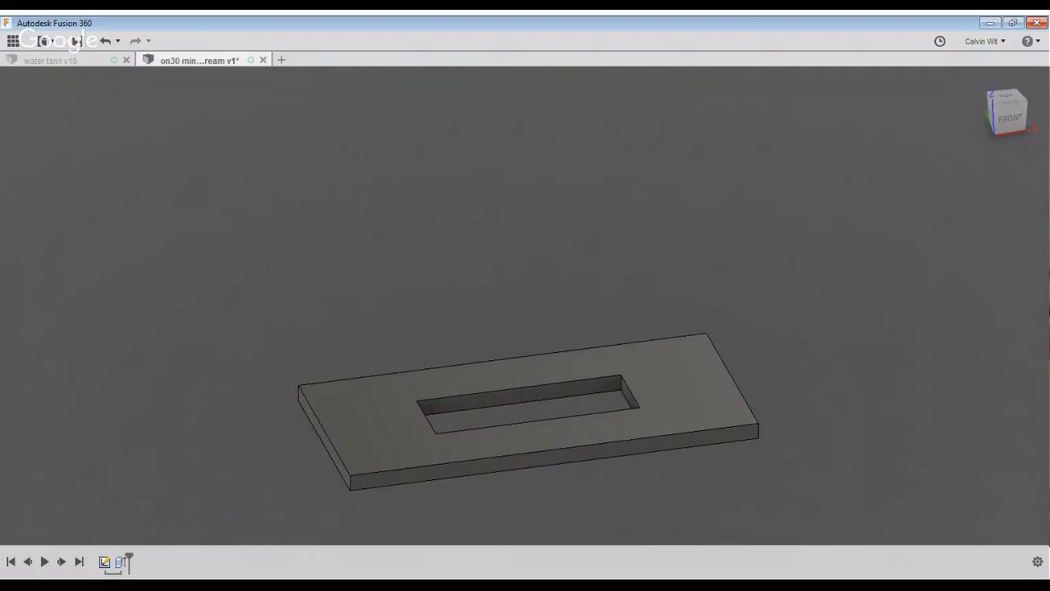
Extrude the two narrow strips along the long edges 0.525 downward as side walls.
{"action": "mouse_move", "coordinate": [302, 525]}
{"action": "middle_mouse_down", "text": "shift"}
{"action": "mouse_move", "coordinate": [306, 468]}
{"action": "mouse_move", "coordinate": [359, 517]}
{"action": "mouse_move", "coordinate": [544, 548]}
{"action": "mouse_move", "coordinate": [446, 569]}
{"action": "middle_mouse_up", "text": "shift"}
{"action": "left_click", "coordinate": [442, 460]}
{"action": "left_click", "coordinate": [509, 488]}
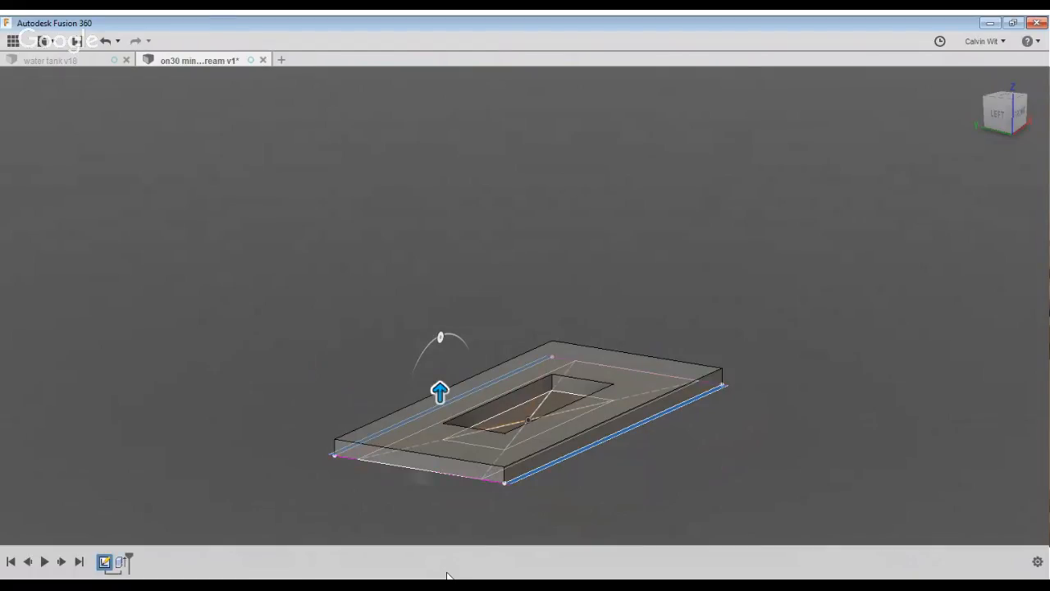
{"action": "type", "text": ".525"}
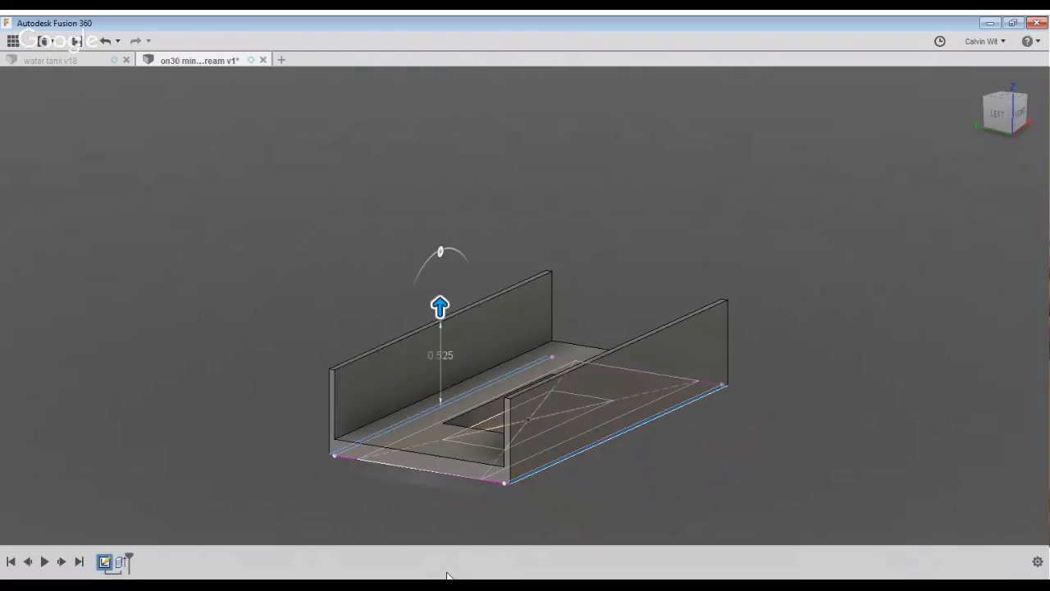
{"action": "key", "text": "Return"}
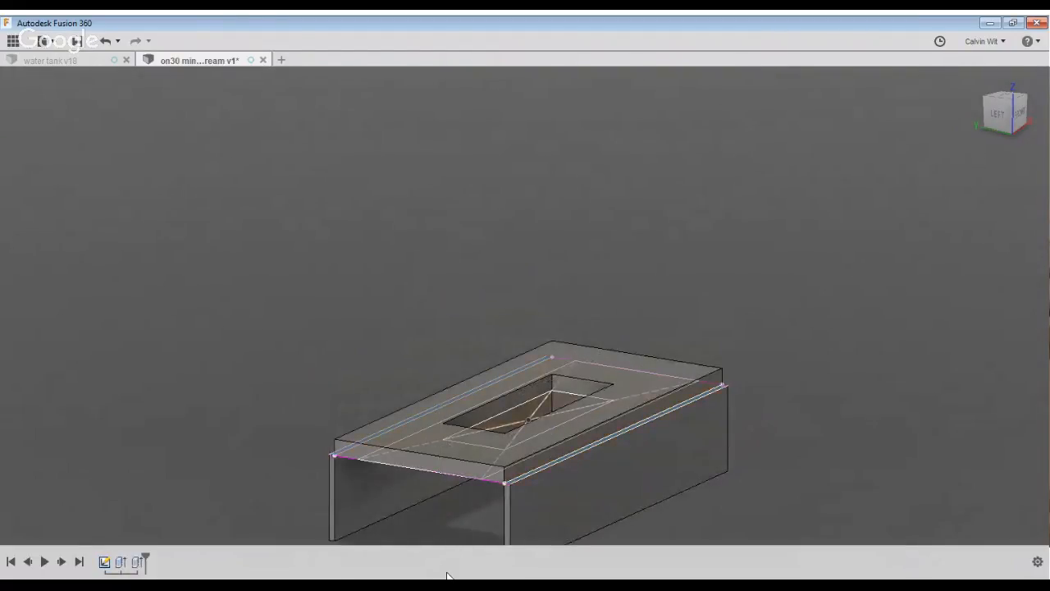
Edit the plate extrusion to include the two narrow edge strips above the side walls.
{"action": "left_click", "coordinate": [121, 562]}
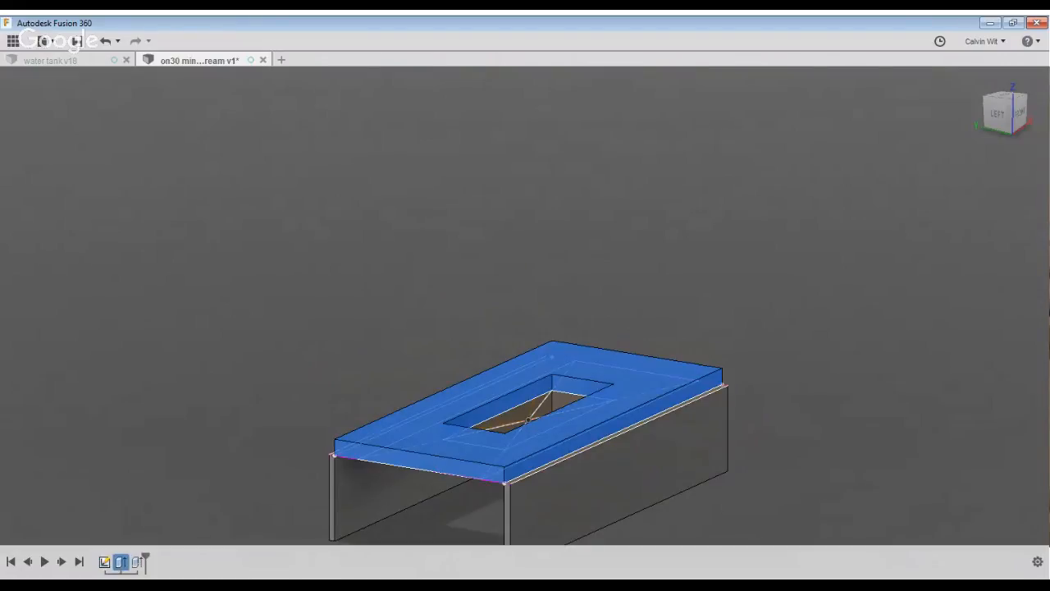
{"action": "middle_click_drag", "start_coordinate": [437, 527], "coordinate": [535, 576], "text": "shift"}
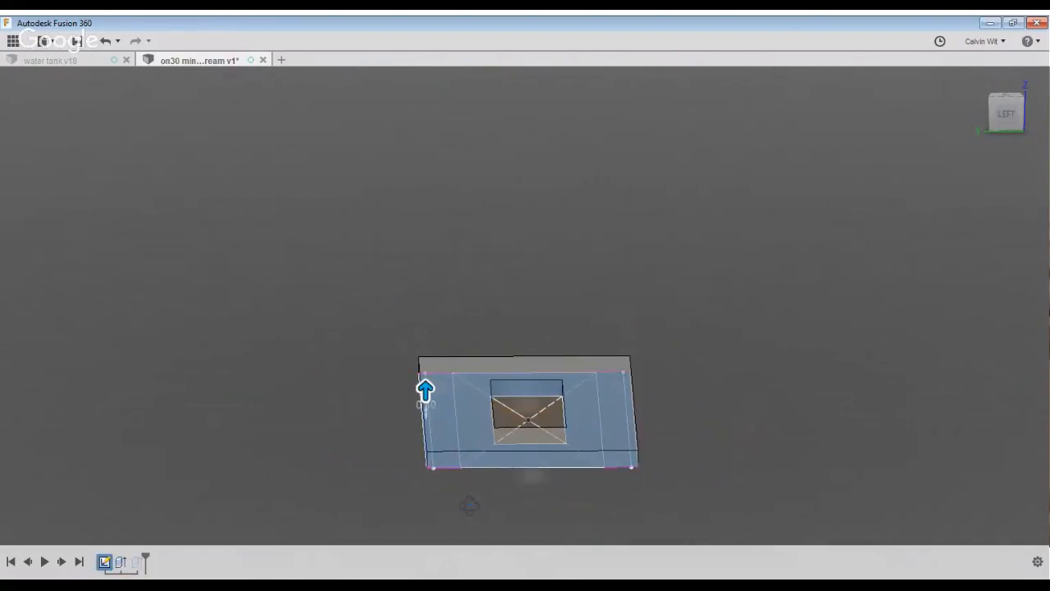
{"action": "middle_click_drag", "start_coordinate": [470, 506], "coordinate": [378, 504], "text": "shift"}
{"action": "key", "text": "Escape"}
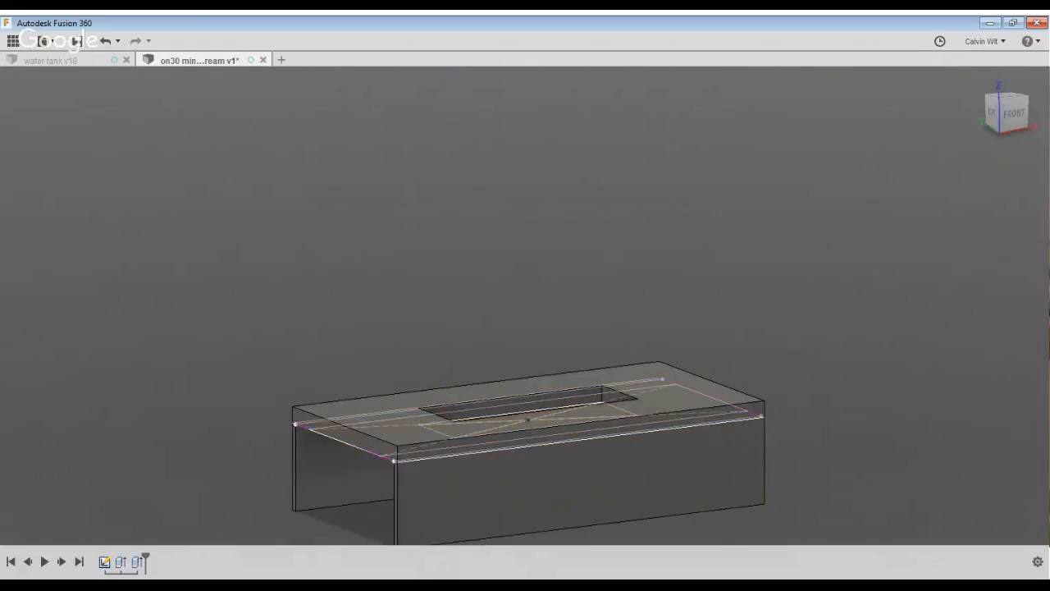
Reopen the side wall extrusion and review its settings.
{"action": "middle_click_drag", "start_coordinate": [969, 361], "coordinate": [948, 359], "text": "shift"}
{"action": "left_click", "coordinate": [138, 562]}
{"action": "double_click", "coordinate": [138, 562]}
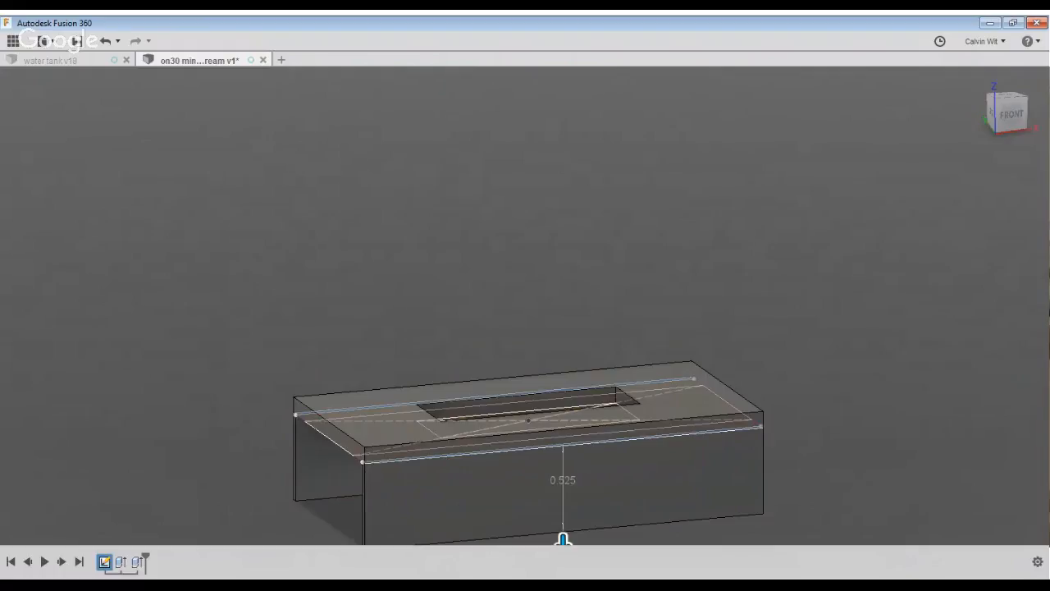
{"action": "key", "text": "Escape"}
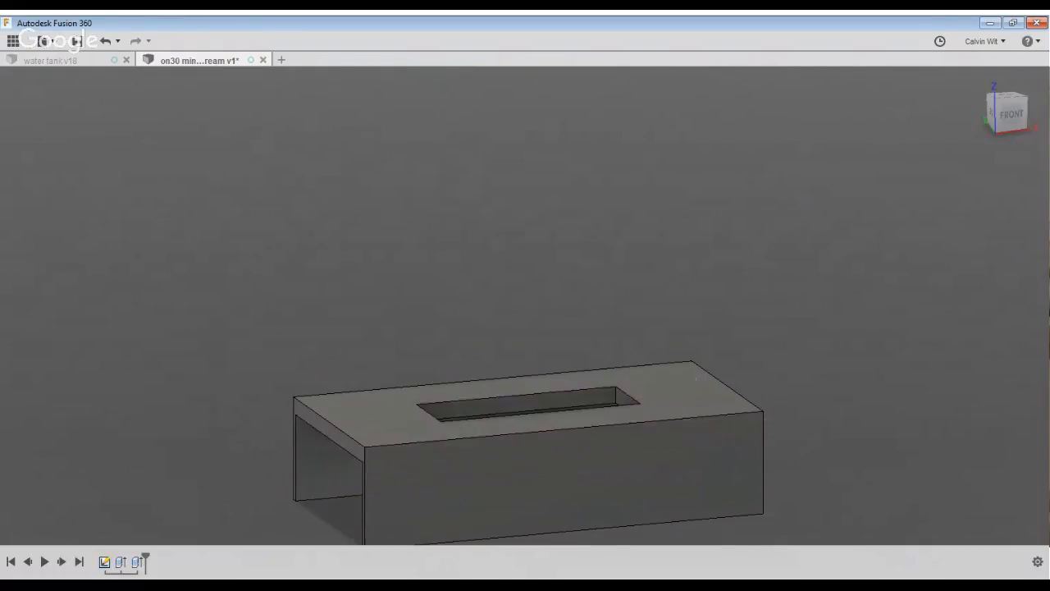
Start a sketch on the plate's top face with the rectangle tool active.
{"action": "middle_click_drag", "start_coordinate": [451, 373], "coordinate": [480, 322], "text": "shift"}
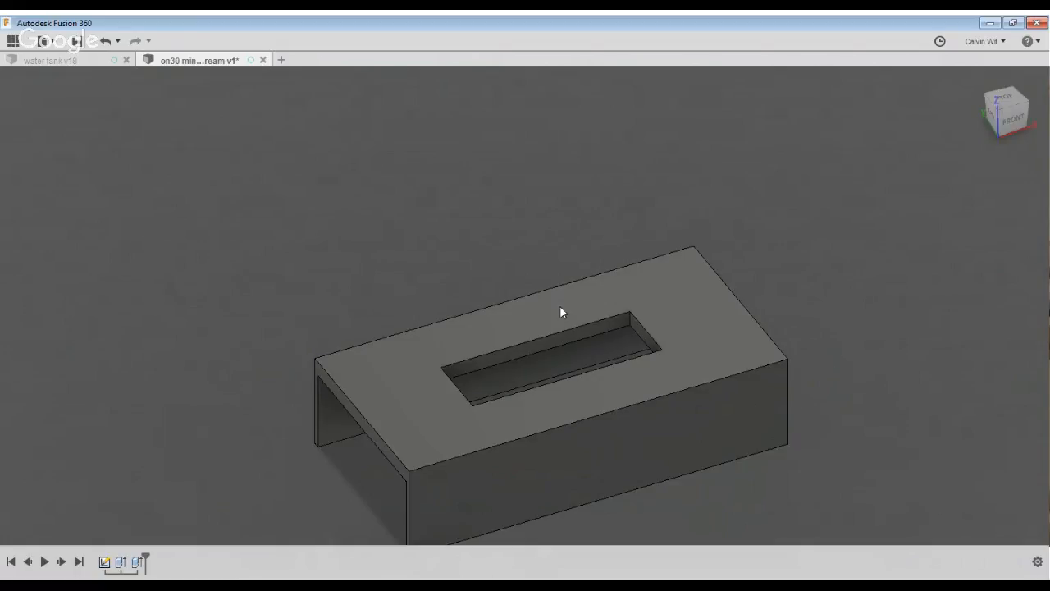
{"action": "left_click", "coordinate": [539, 420]}
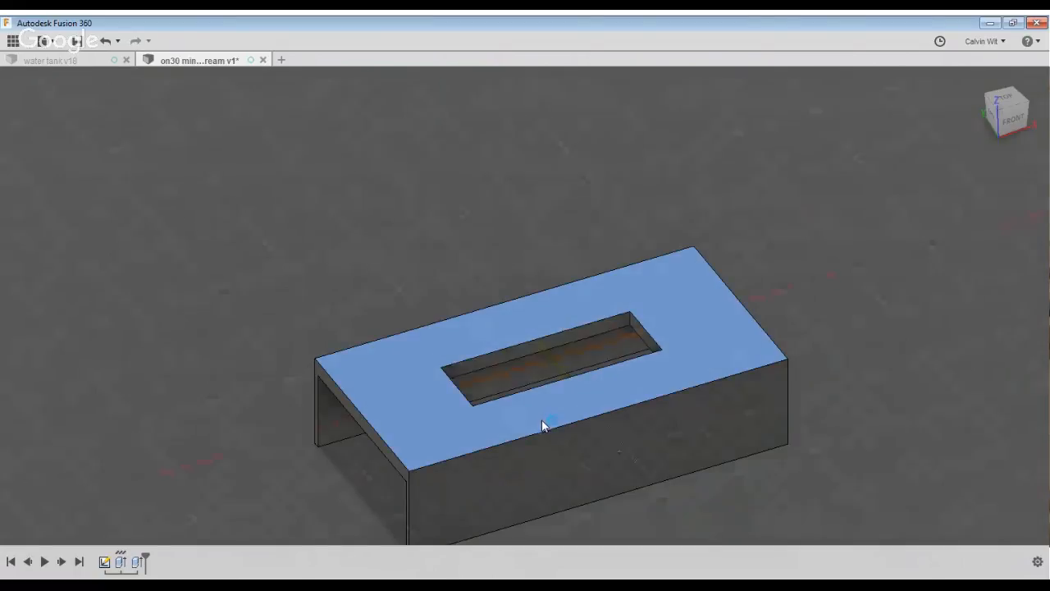
{"action": "key", "text": "r"}
{"action": "left_click", "coordinate": [405, 286]}
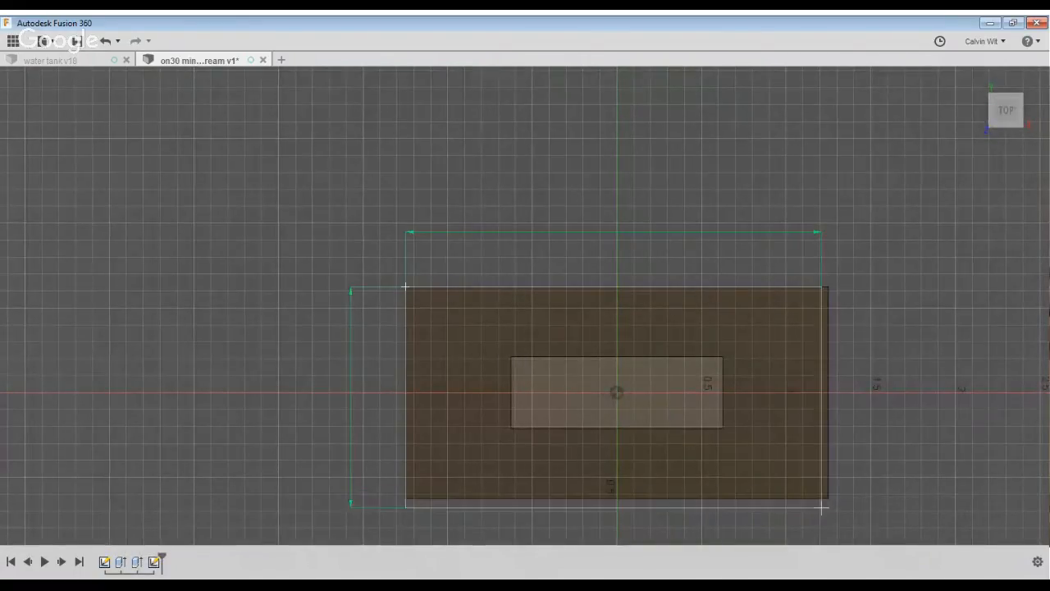
{"action": "left_click", "coordinate": [828, 497]}
{"action": "key", "text": "o"}
{"action": "left_click", "coordinate": [771, 287]}
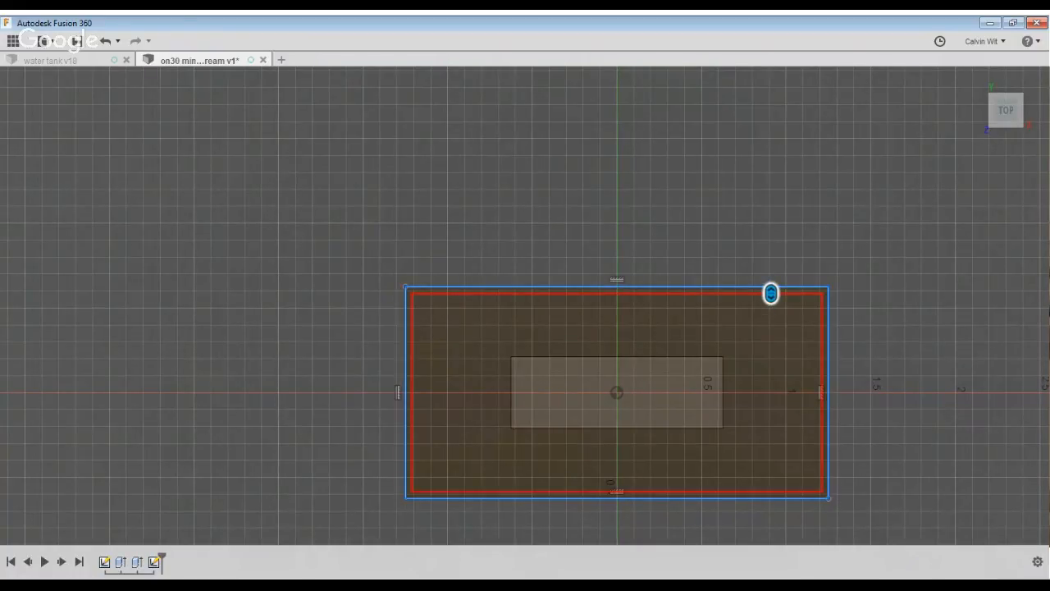
{"action": "type", "text": "."}
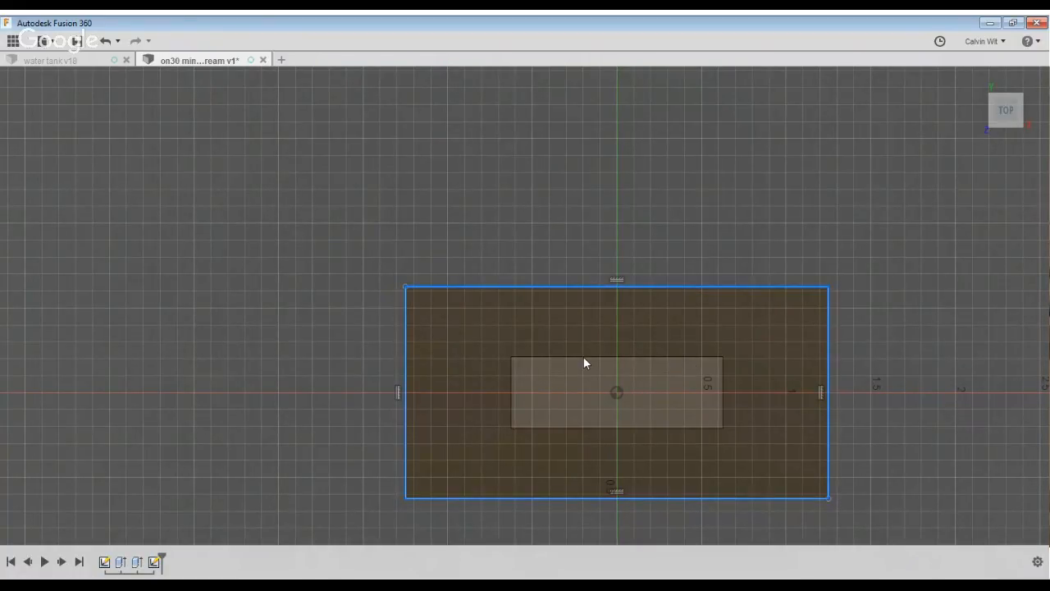
{"action": "key", "text": "ctrl+z"}
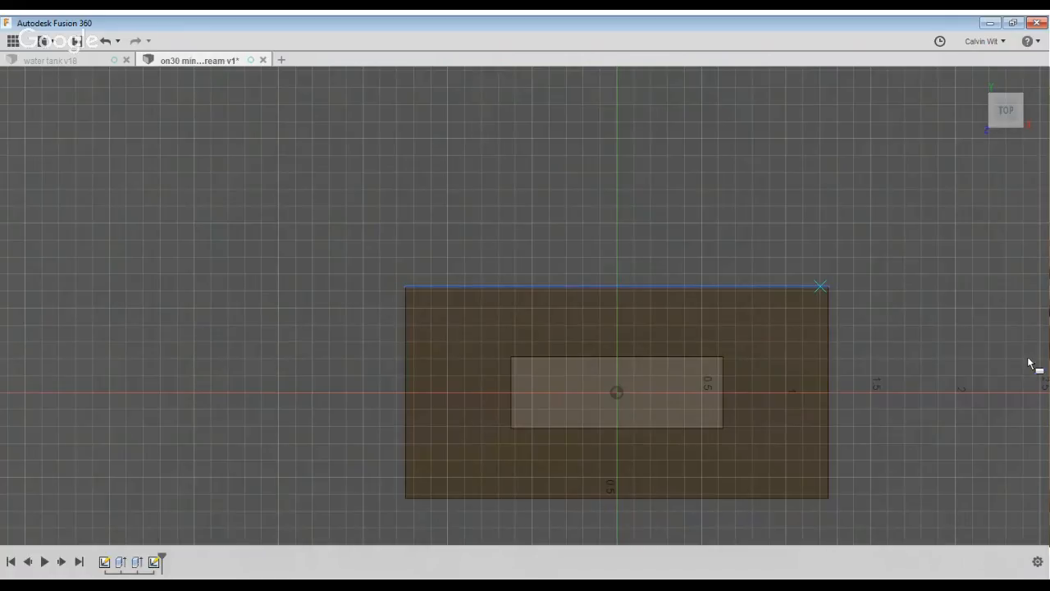
Sketch a 0.063 wide rectangle along the right short end of the top face, spanning the full plate width.
{"action": "key", "text": "r"}
{"action": "left_click", "coordinate": [795, 498]}
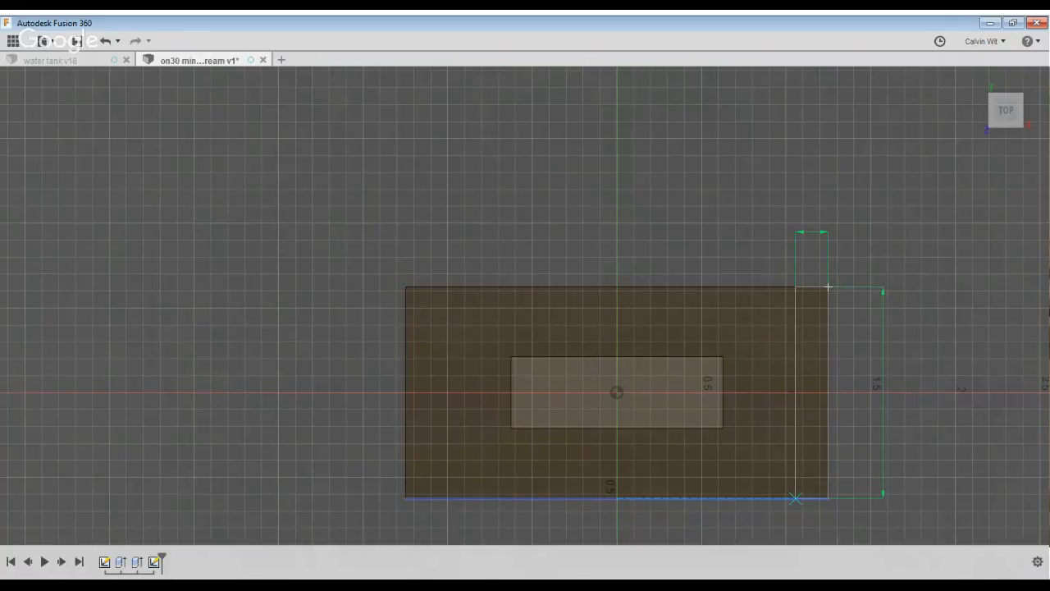
{"action": "left_click", "coordinate": [828, 287]}
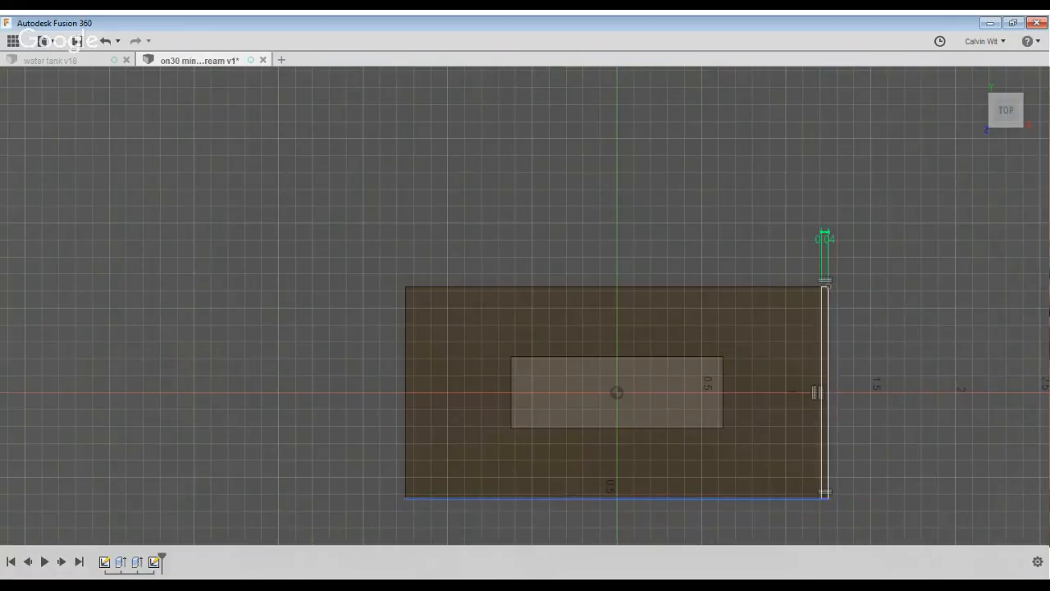
{"action": "key", "text": "Return"}
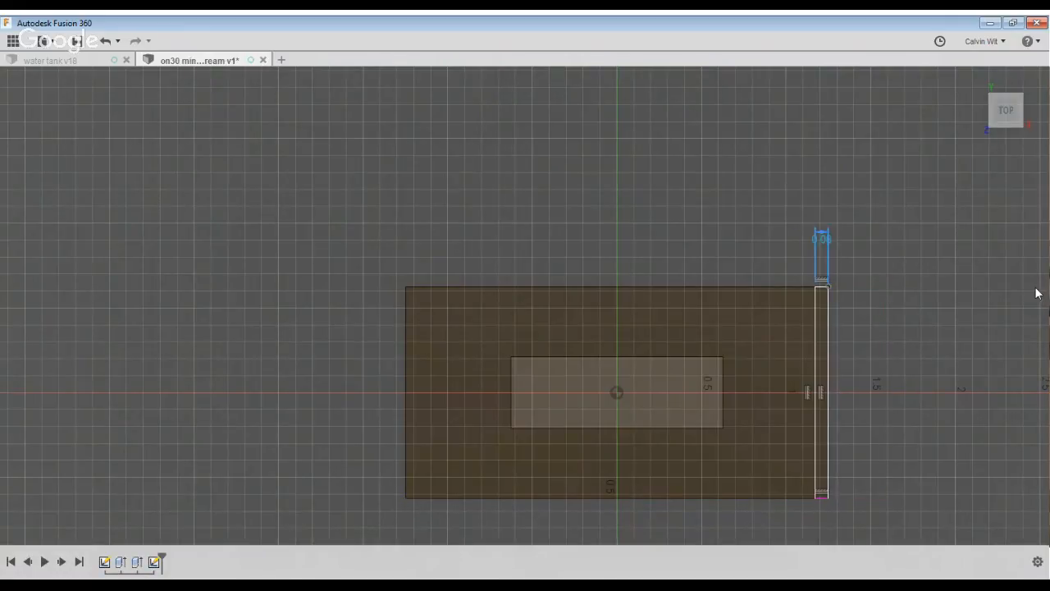
{"action": "middle_click_drag", "start_coordinate": [1029, 287], "coordinate": [890, 264]}
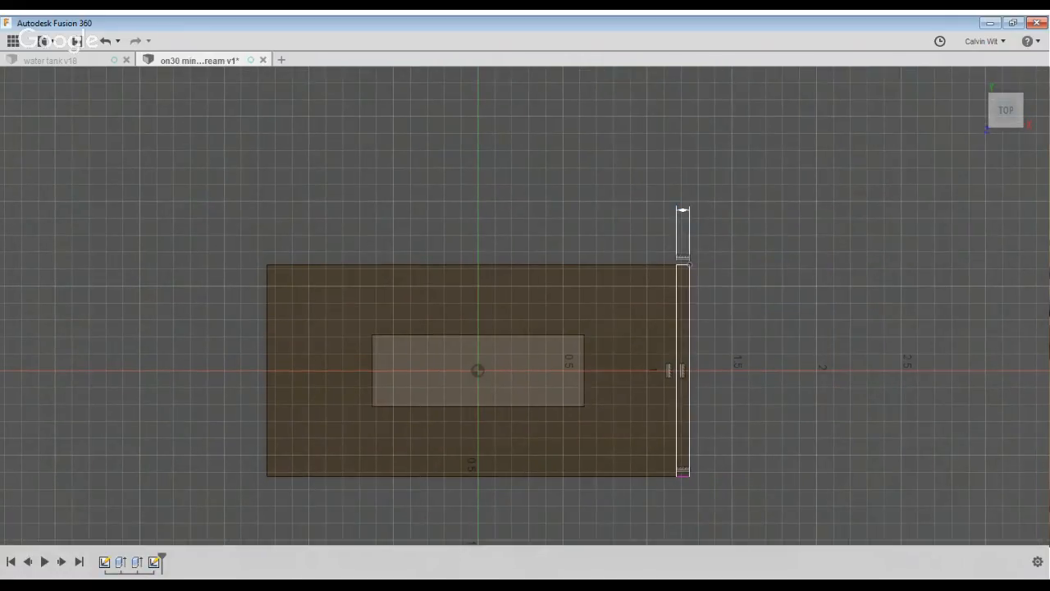
{"action": "key", "text": "Return"}
Sketch a 0.50 by 0.063 rectangle along the upper long edge, starting at the end strip's inner corner.
{"action": "scroll", "coordinate": [862, 302], "scroll_direction": "up", "scroll_amount": 3}
{"action": "key", "text": "r"}
{"action": "left_click", "coordinate": [834, 324]}
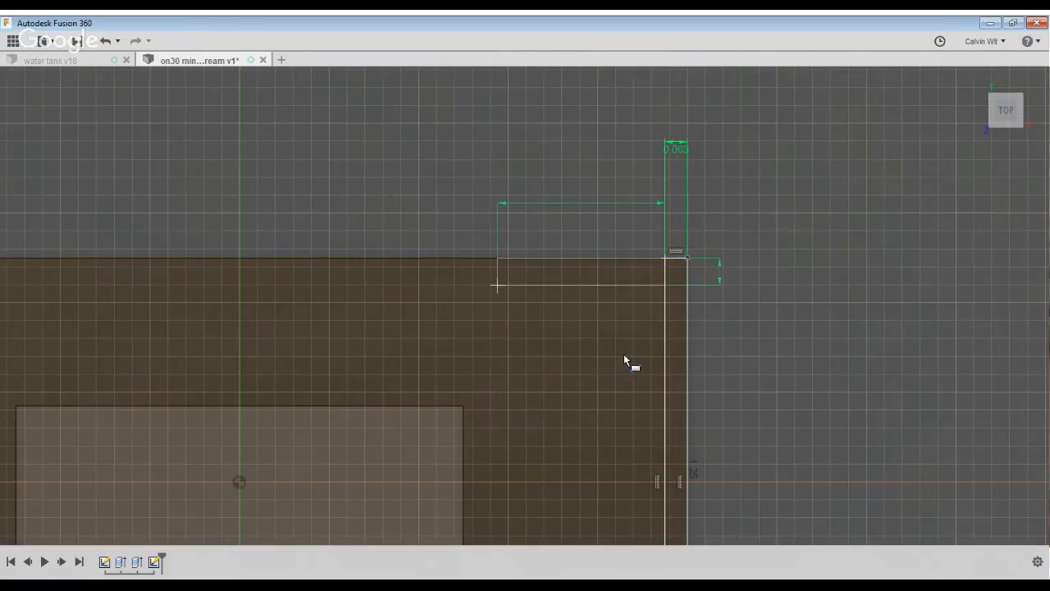
{"action": "key", "text": "Return"}
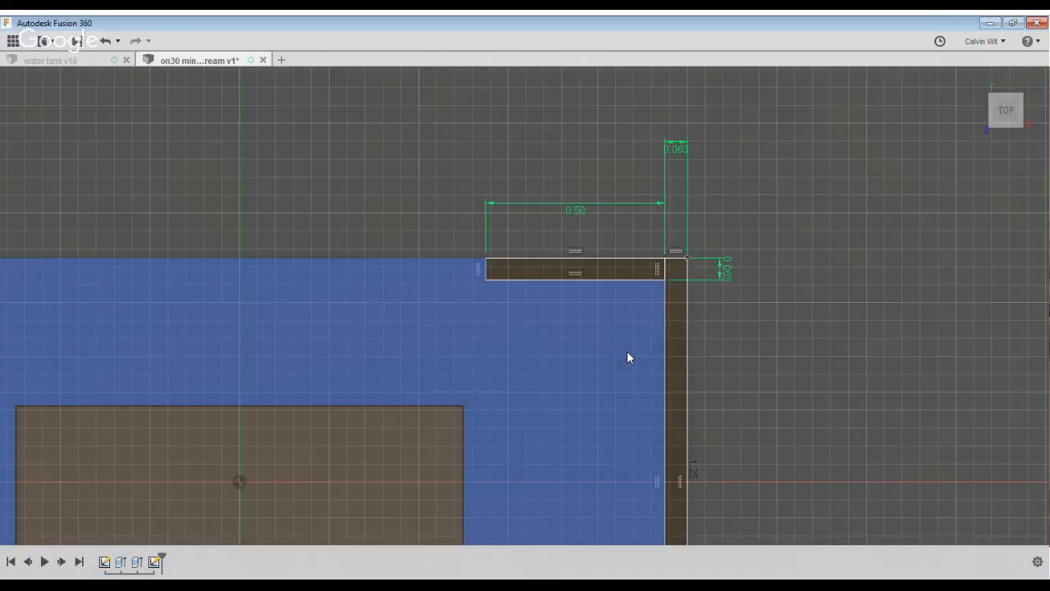
Sketch a 0.08 wide rectangle from the midpoint of the end strip's inner edge, reaching as far as the upper strip's end.
{"action": "key", "text": "r"}
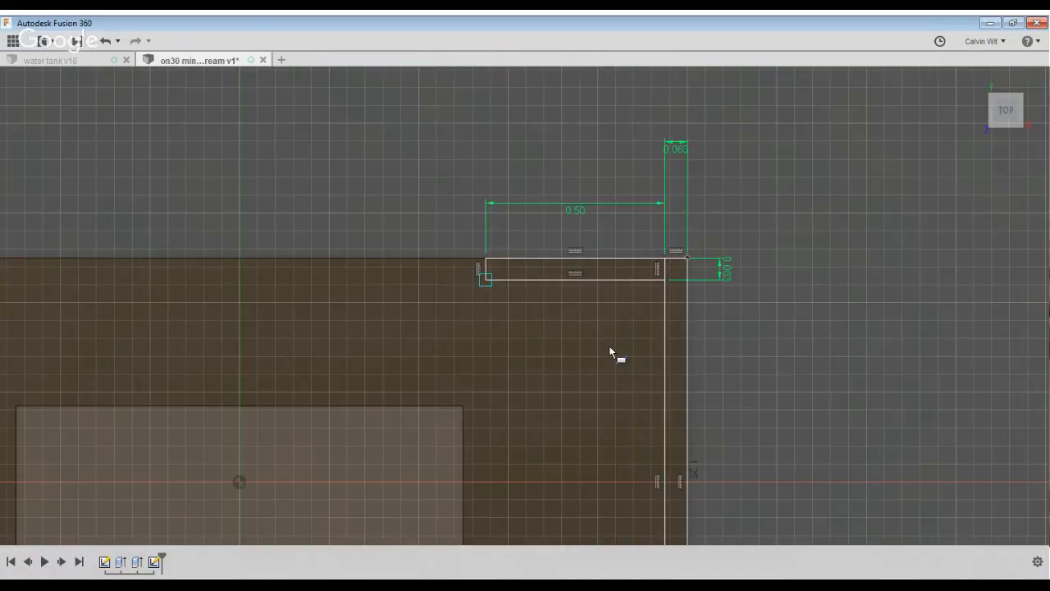
{"action": "scroll", "coordinate": [670, 458], "scroll_direction": "down", "scroll_amount": 2}
{"action": "middle_click_drag", "start_coordinate": [670, 457], "coordinate": [671, 322]}
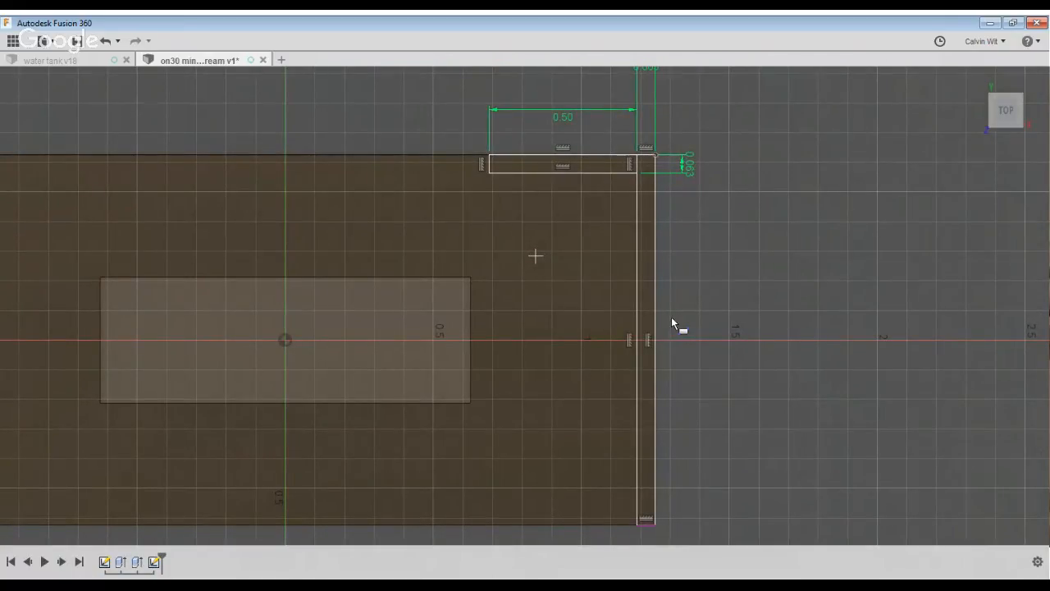
{"action": "left_click", "coordinate": [637, 339]}
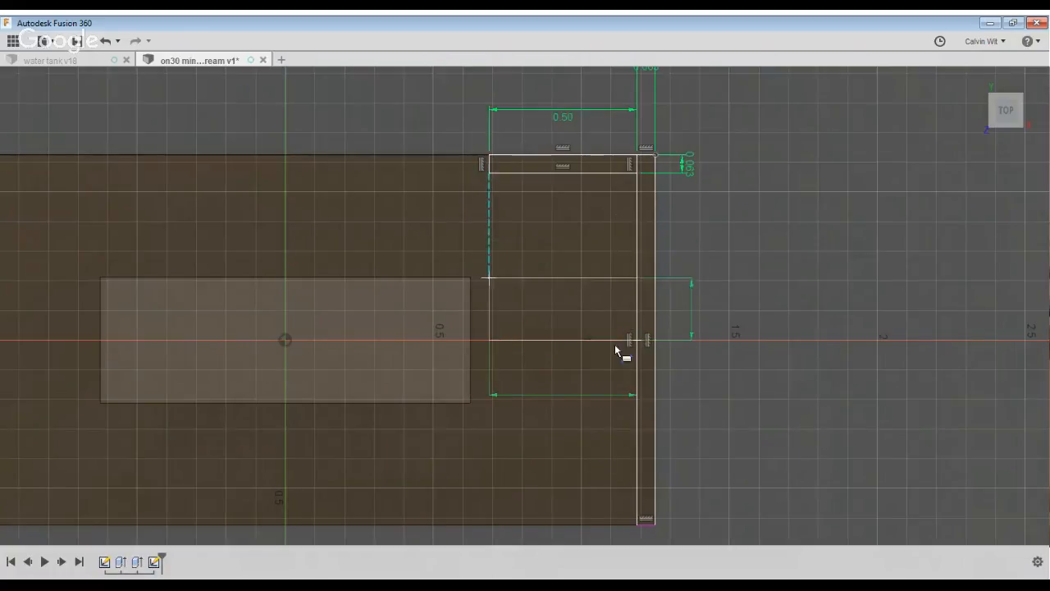
{"action": "key", "text": "Return"}
Sketch a narrow cross strip rectangle between the opening's end and the middle strip, spanning the full plate width.
{"action": "scroll", "coordinate": [888, 505], "scroll_direction": "down", "scroll_amount": 3}
{"action": "scroll", "coordinate": [924, 539], "scroll_direction": "up", "scroll_amount": 3}
{"action": "middle_click_drag", "start_coordinate": [924, 539], "coordinate": [929, 365], "text": "shift"}
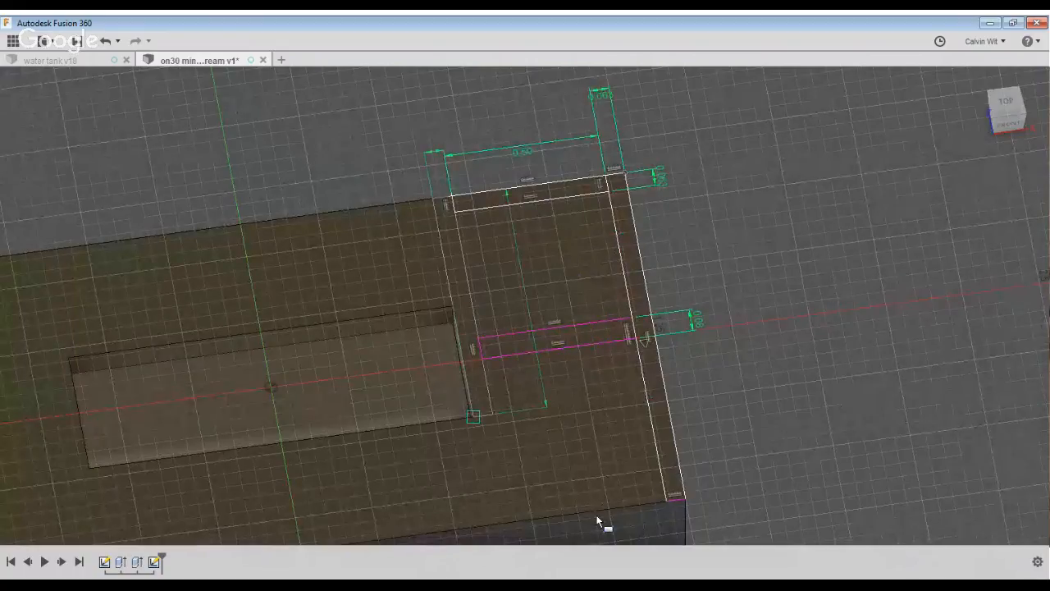
{"action": "middle_click_drag", "start_coordinate": [600, 537], "coordinate": [612, 489], "text": "shift"}
{"action": "left_click_drag", "start_coordinate": [621, 533], "coordinate": [628, 547]}
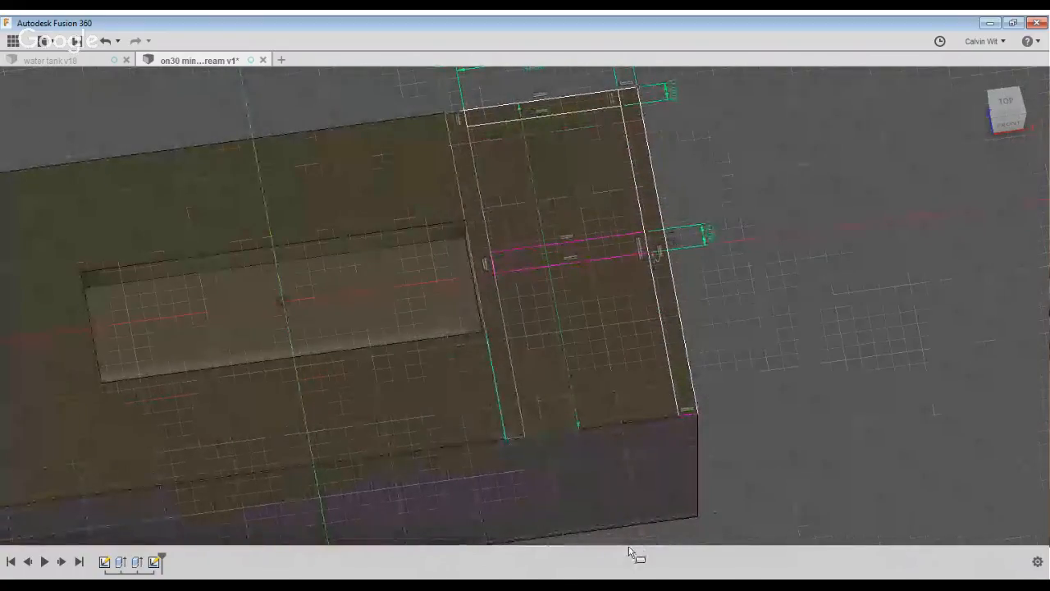
{"action": "key", "text": "Return"}
Trim the overlapping lines where the upper, middle, cross and end strips meet.
{"action": "middle_click_drag", "start_coordinate": [584, 319], "coordinate": [613, 403]}
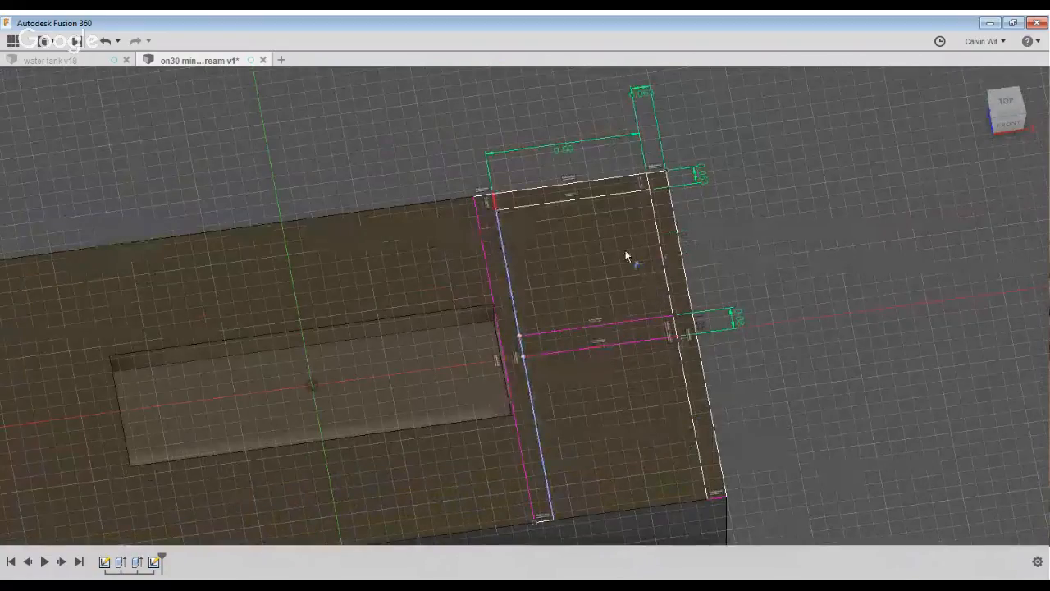
{"action": "left_click", "coordinate": [621, 253]}
{"action": "left_click", "coordinate": [657, 433]}
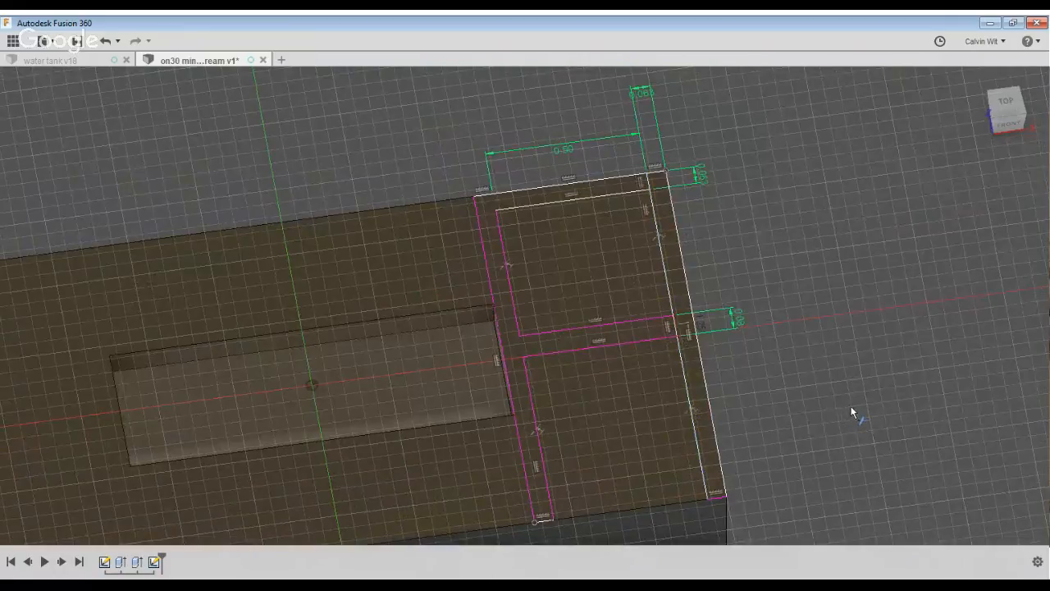
{"action": "left_click", "coordinate": [815, 223]}
{"action": "middle_click_drag", "start_coordinate": [785, 317], "coordinate": [954, 508], "text": "shift"}
{"action": "scroll", "coordinate": [781, 401], "scroll_direction": "down", "scroll_amount": 3}
{"action": "key", "text": "e"}
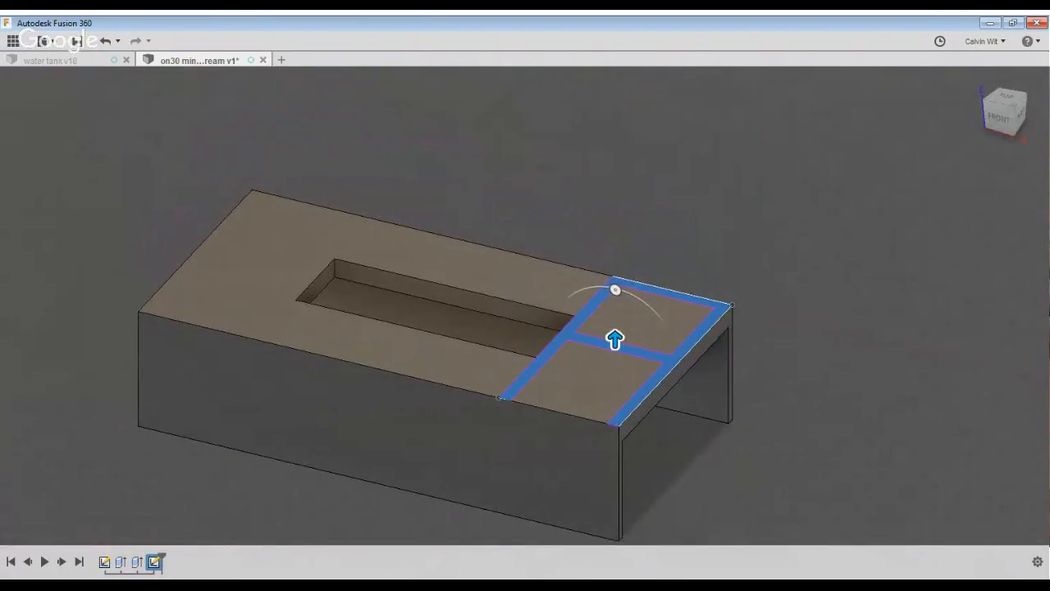
{"action": "key", "text": "Escape"}
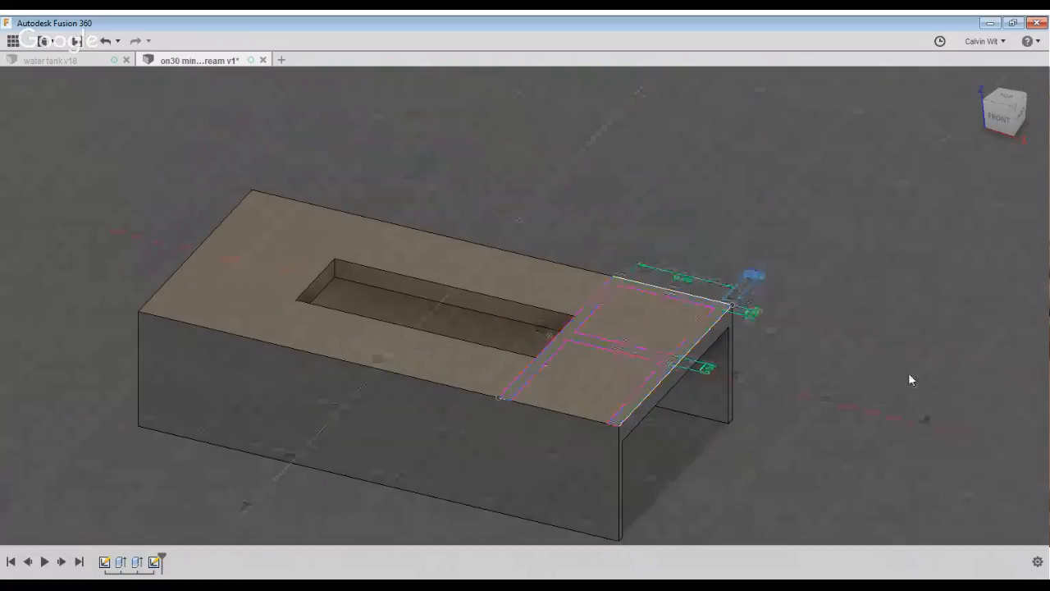
Trim away the cross strip between the upper and middle strips and close the middle strip's profile at the cross strip's outer edge.
{"action": "scroll", "coordinate": [643, 296], "scroll_direction": "up", "scroll_amount": 3}
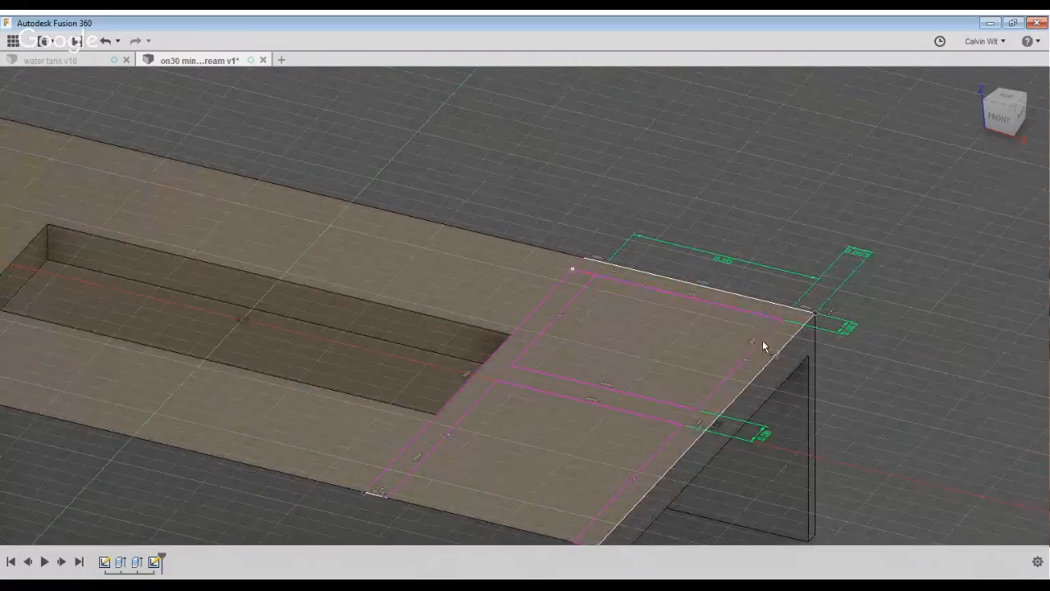
{"action": "key", "text": "ctrl+z"}
{"action": "middle_click_drag", "start_coordinate": [684, 380], "coordinate": [400, 265], "text": "shift"}
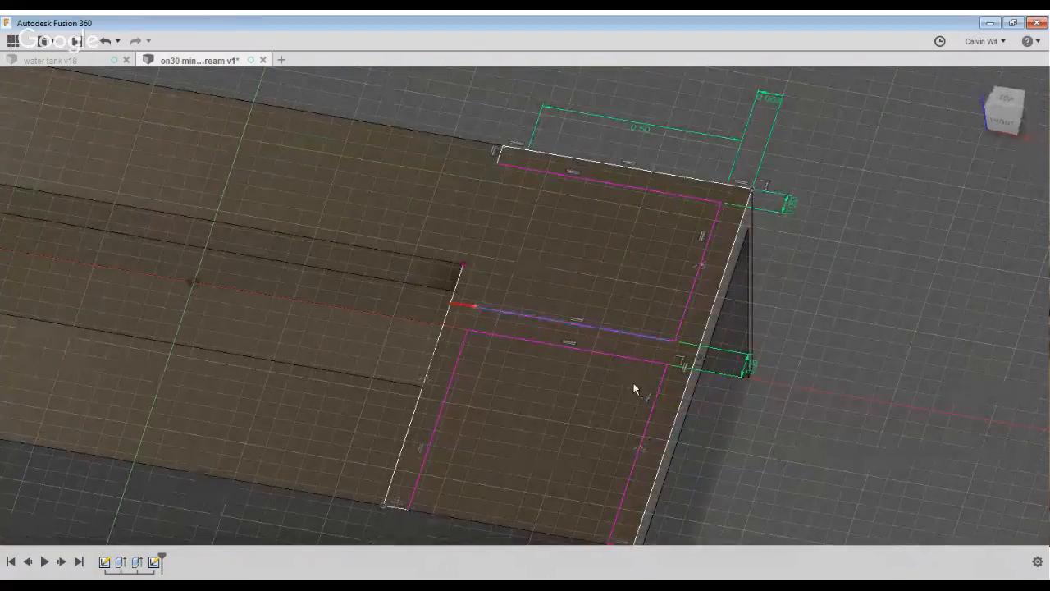
{"action": "middle_click_drag", "start_coordinate": [573, 353], "coordinate": [645, 342], "text": "shift"}
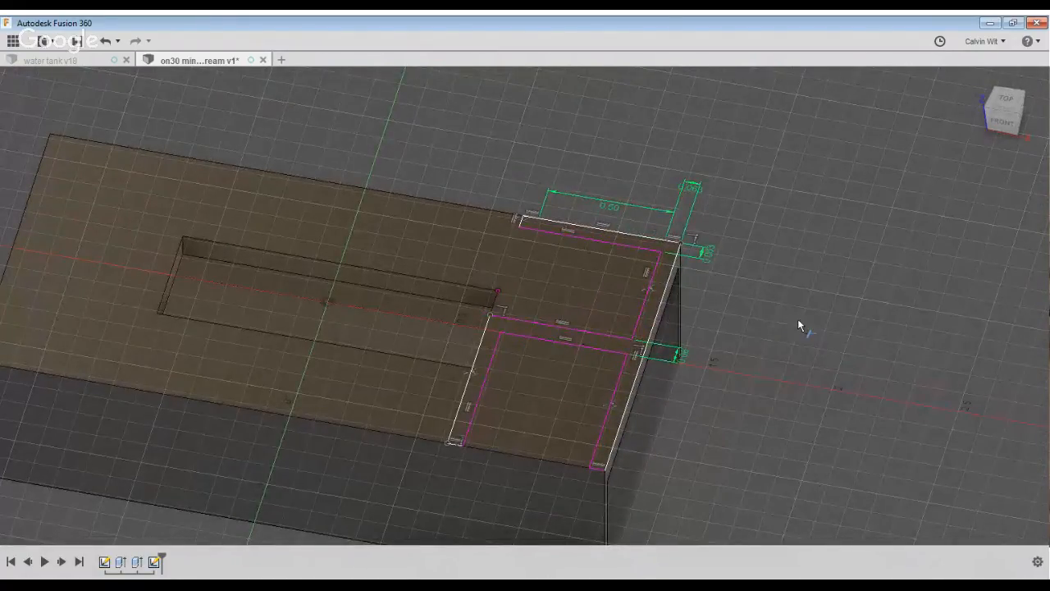
Extrude the connected strip profile upward from the top face to form the end compartment walls.
{"action": "key", "text": "e"}
{"action": "middle_click_drag", "start_coordinate": [894, 502], "coordinate": [893, 470], "text": "shift"}
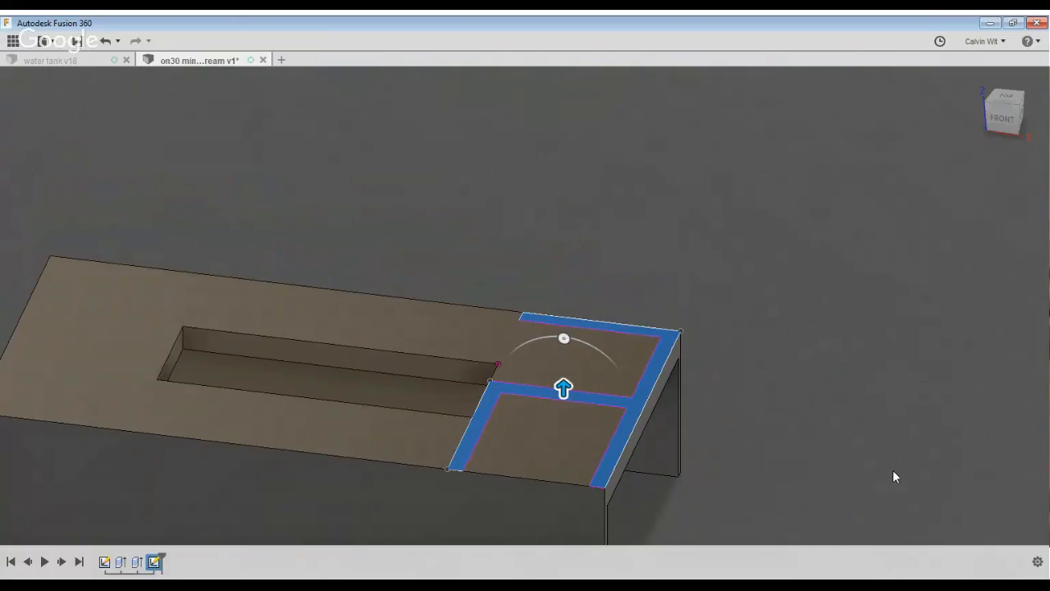
{"action": "key", "text": "Return"}
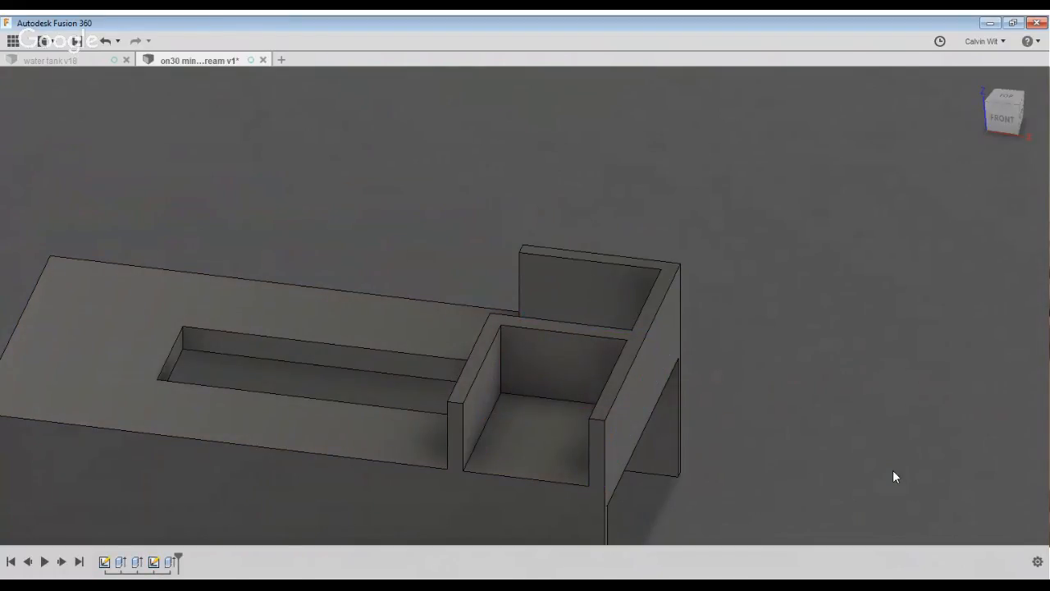
Examine the extruded compartment walls and the doorway gap from several sides.
{"action": "middle_click_drag", "start_coordinate": [927, 445], "coordinate": [976, 448], "text": "shift"}
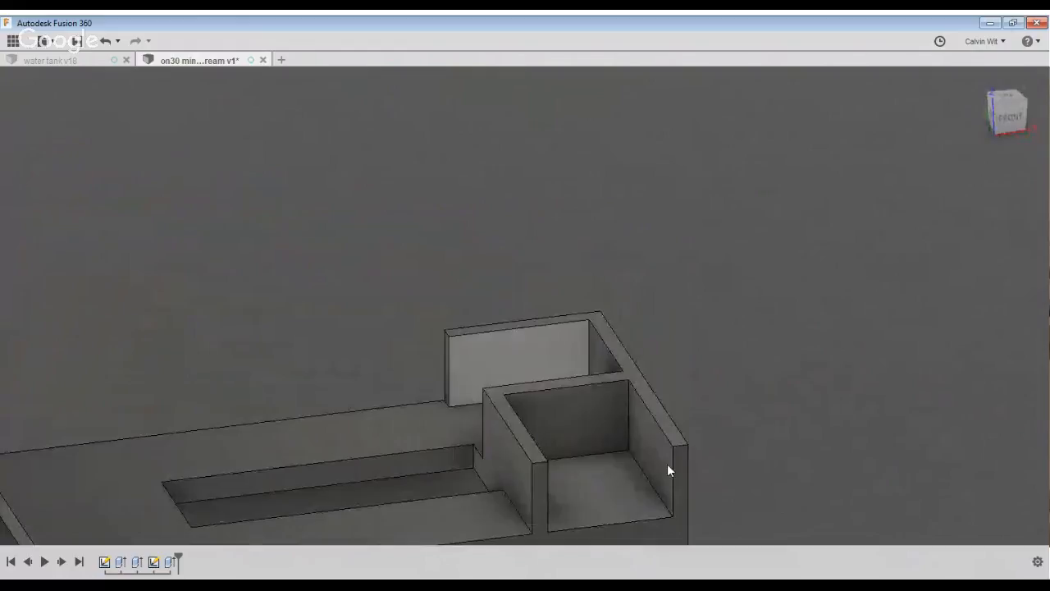
{"action": "middle_click_drag", "start_coordinate": [667, 464], "coordinate": [741, 477], "text": "shift"}
{"action": "middle_click_drag", "start_coordinate": [755, 527], "coordinate": [785, 386]}
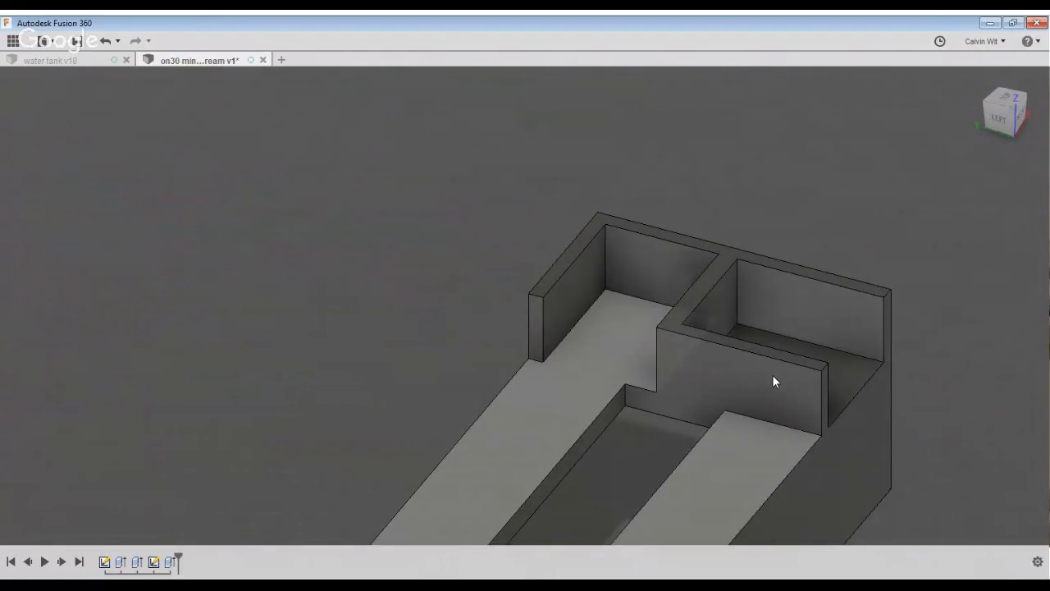
{"action": "middle_click_drag", "start_coordinate": [772, 374], "coordinate": [776, 427], "text": "shift"}
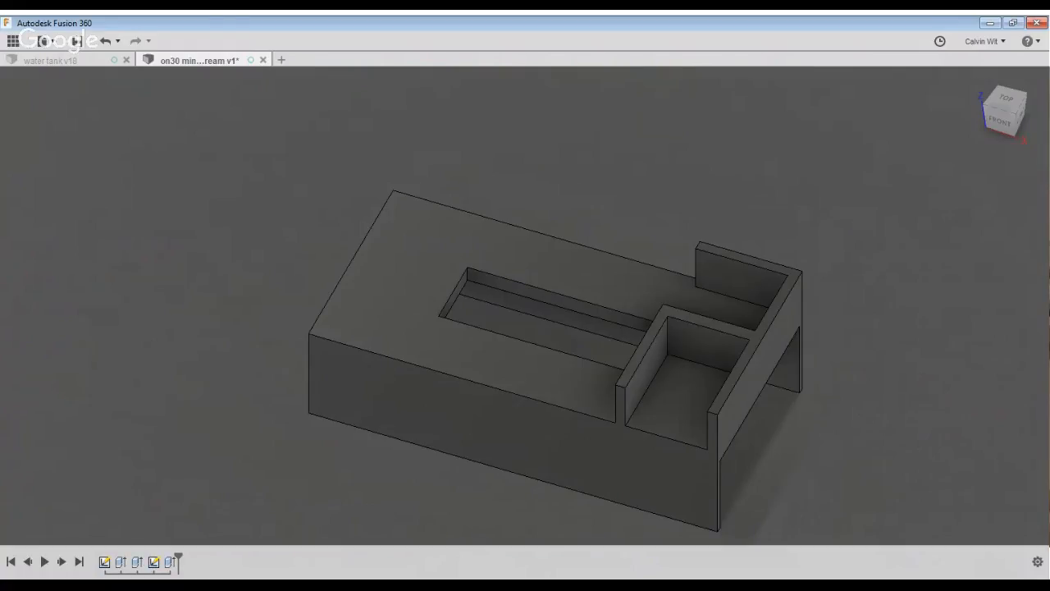
{"action": "middle_click_drag", "start_coordinate": [790, 237], "coordinate": [594, 287]}
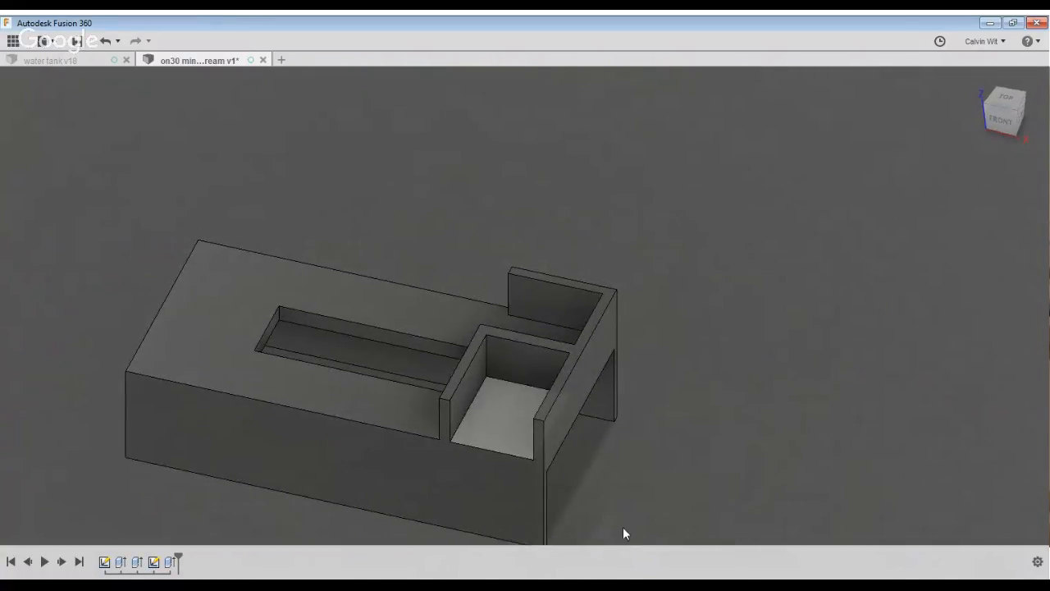
{"action": "scroll", "coordinate": [623, 527], "scroll_direction": "up", "scroll_amount": 5}
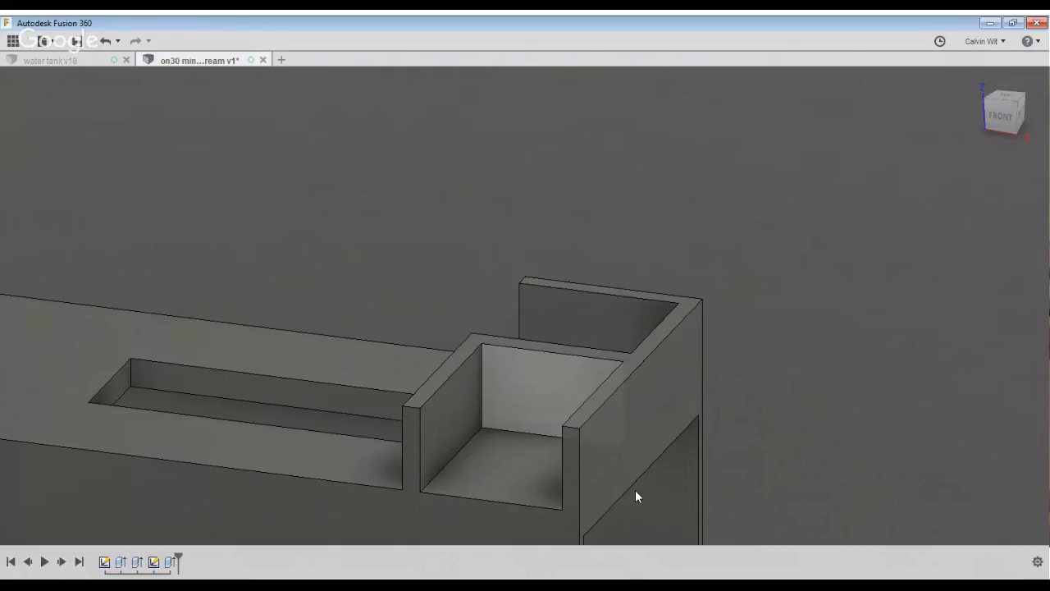
{"action": "middle_click_drag", "start_coordinate": [481, 380], "coordinate": [734, 415]}
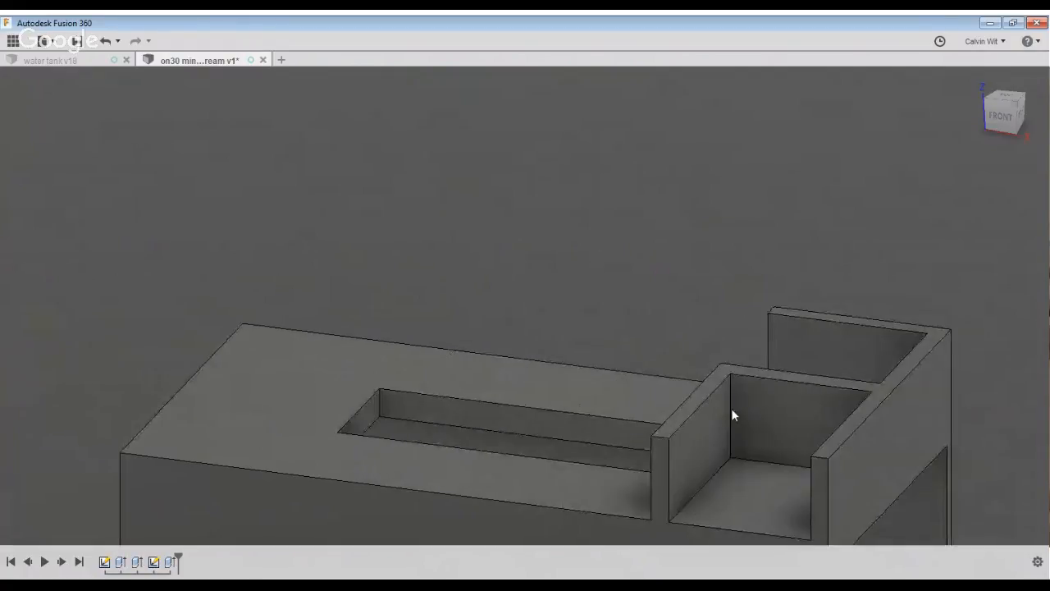
Sketch a rectangle on the top face from the far short end to the cross wall and offset it 0.08 inward.
{"action": "left_click", "coordinate": [731, 408]}
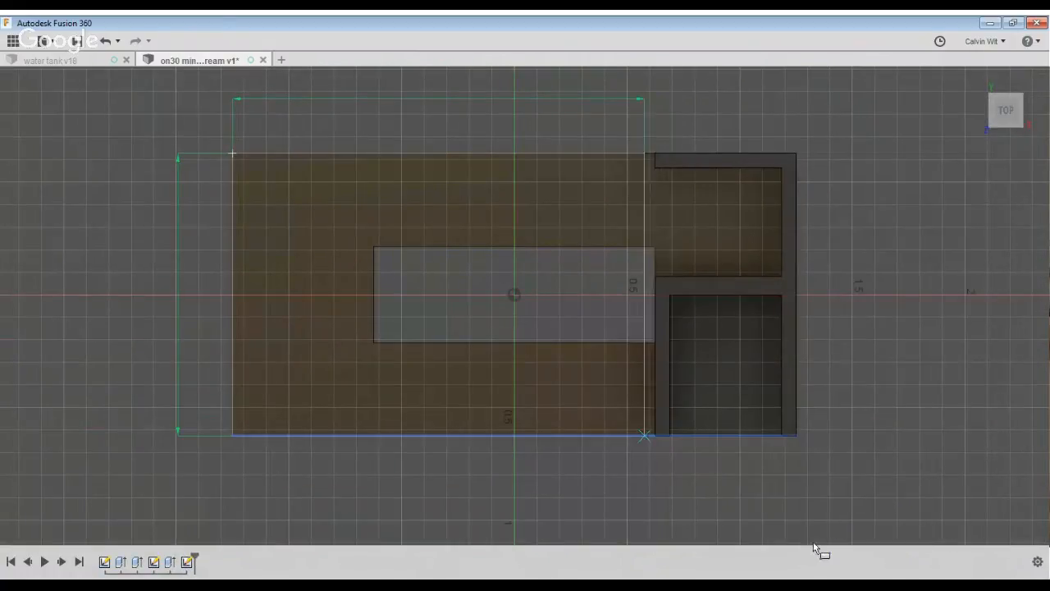
{"action": "left_click", "coordinate": [655, 436]}
{"action": "key", "text": "o"}
{"action": "left_click", "coordinate": [590, 153]}
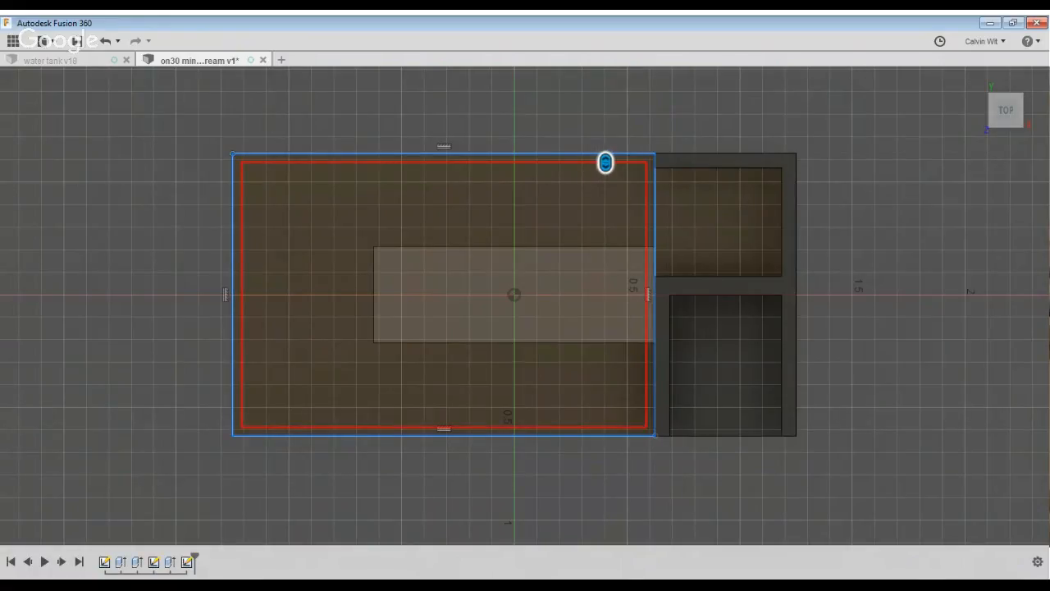
{"action": "key", "text": "Return"}
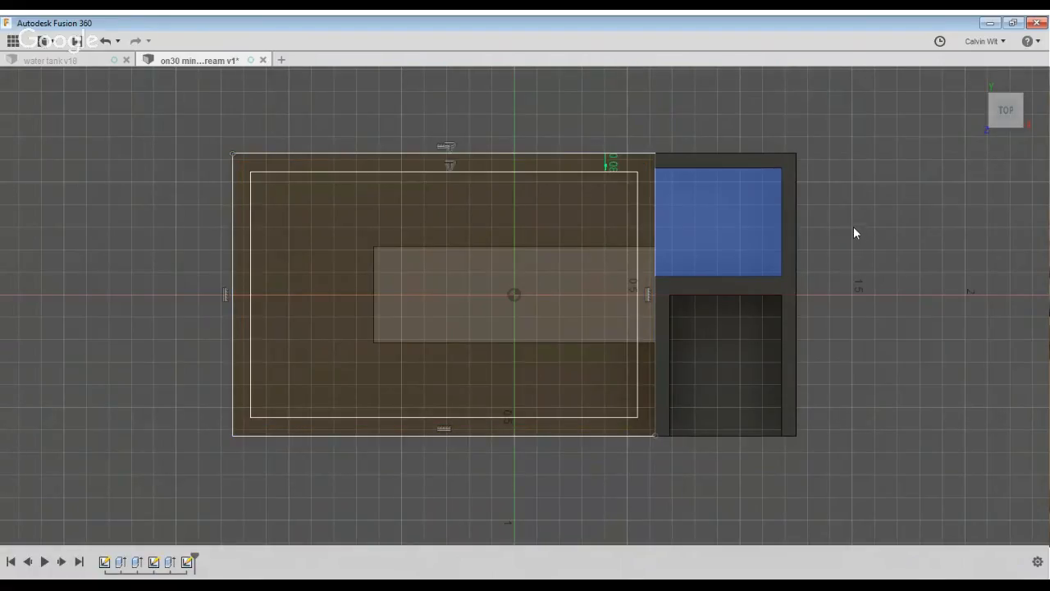
Extend the upper inner offset line to the outer rectangle's edge at the compartment walls.
{"action": "scroll", "coordinate": [854, 227], "scroll_direction": "up", "scroll_amount": 4}
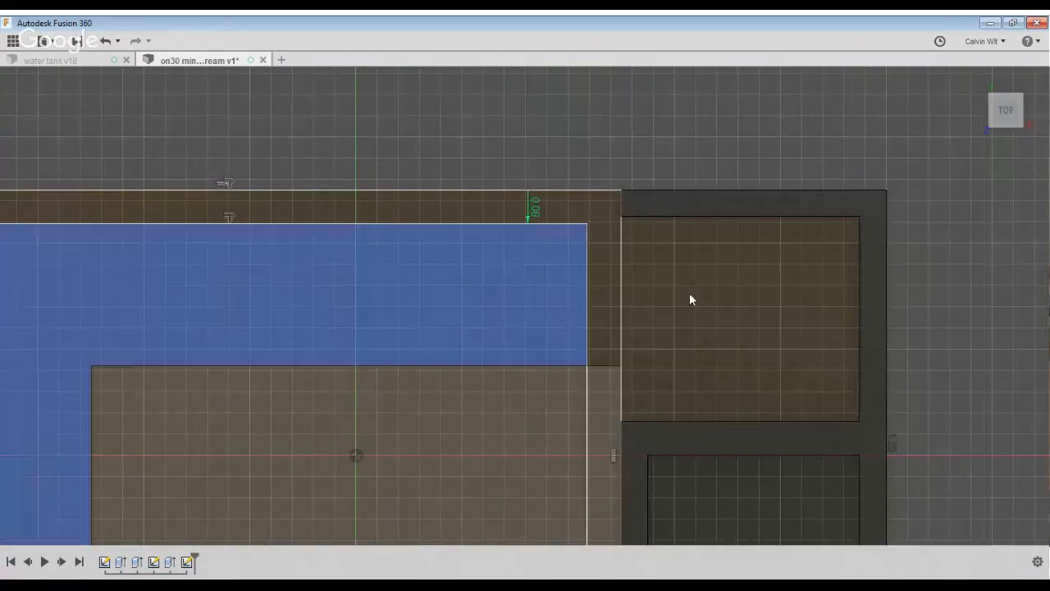
{"action": "left_click", "coordinate": [237, 77]}
{"action": "left_click", "coordinate": [639, 278]}
{"action": "scroll", "coordinate": [664, 294], "scroll_direction": "down", "scroll_amount": 3}
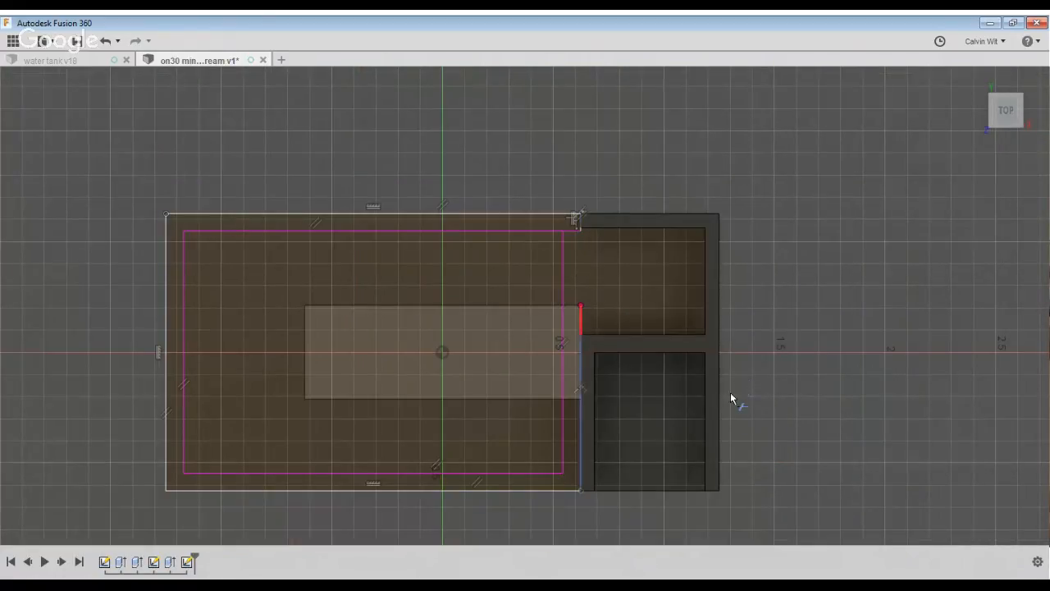
Trim the rectangle and offset lines at the compartment end and close the lower strip, leaving a U-shaped border.
{"action": "left_click", "coordinate": [708, 359]}
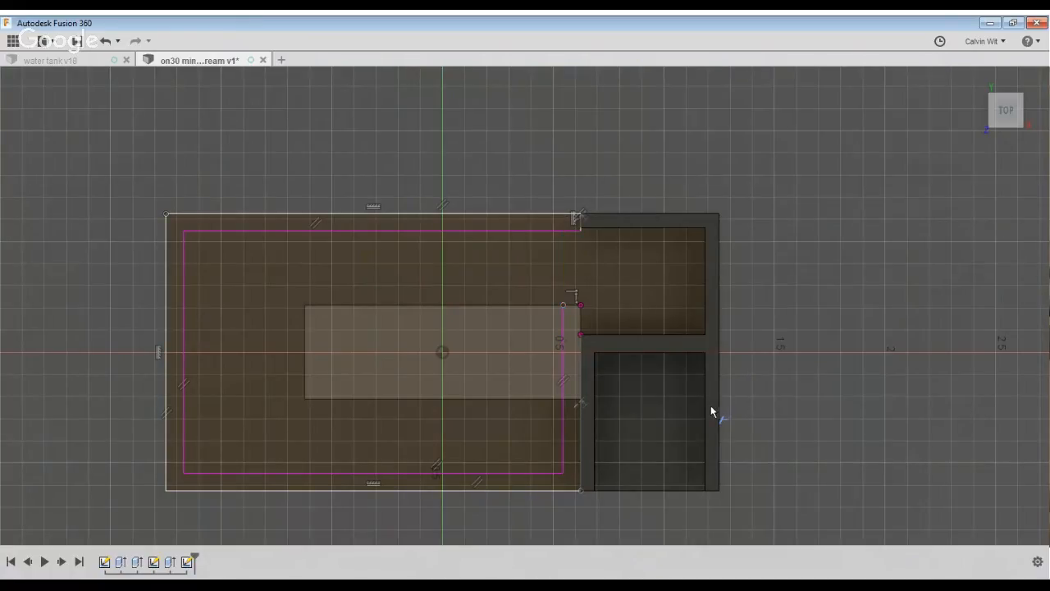
{"action": "left_click", "coordinate": [708, 407]}
{"action": "left_click", "coordinate": [702, 559]}
{"action": "left_click", "coordinate": [728, 457]}
{"action": "middle_click_drag", "start_coordinate": [727, 458], "coordinate": [689, 342], "text": "shift"}
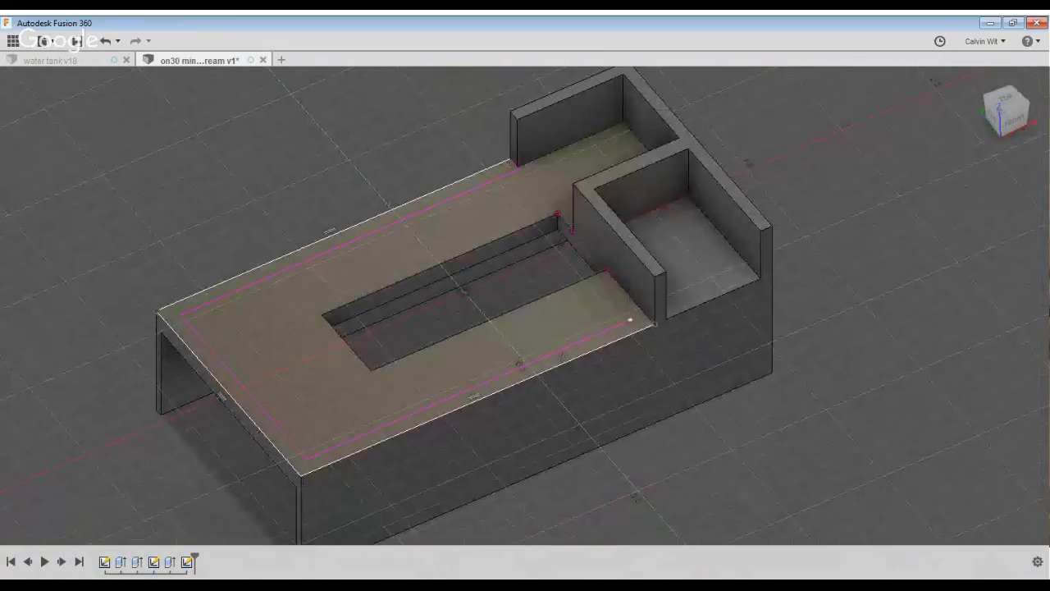
{"action": "scroll", "coordinate": [814, 413], "scroll_direction": "up", "scroll_amount": 3}
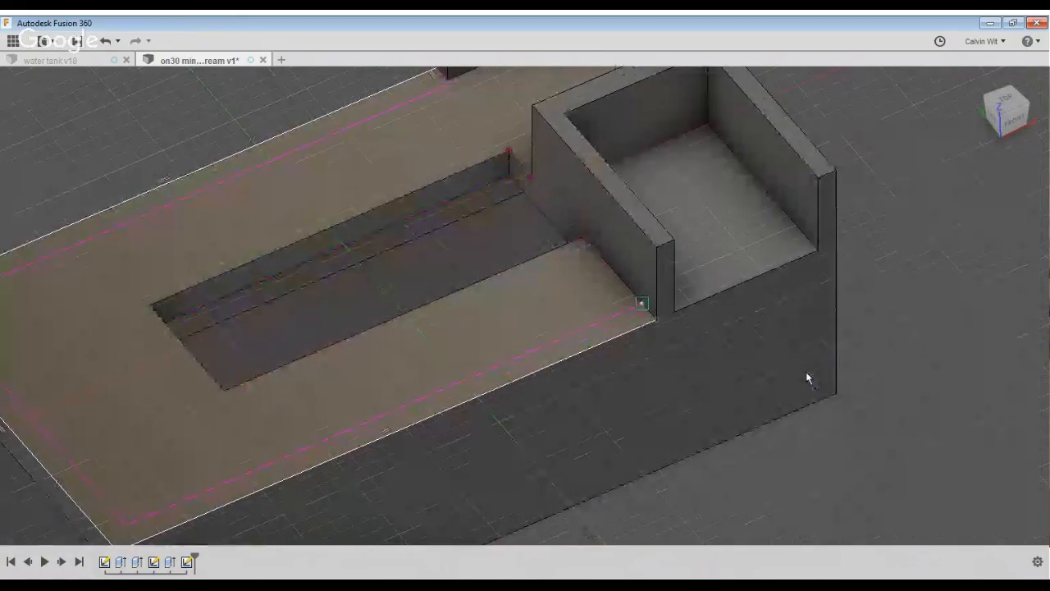
{"action": "scroll", "coordinate": [818, 400], "scroll_direction": "down", "scroll_amount": 5}
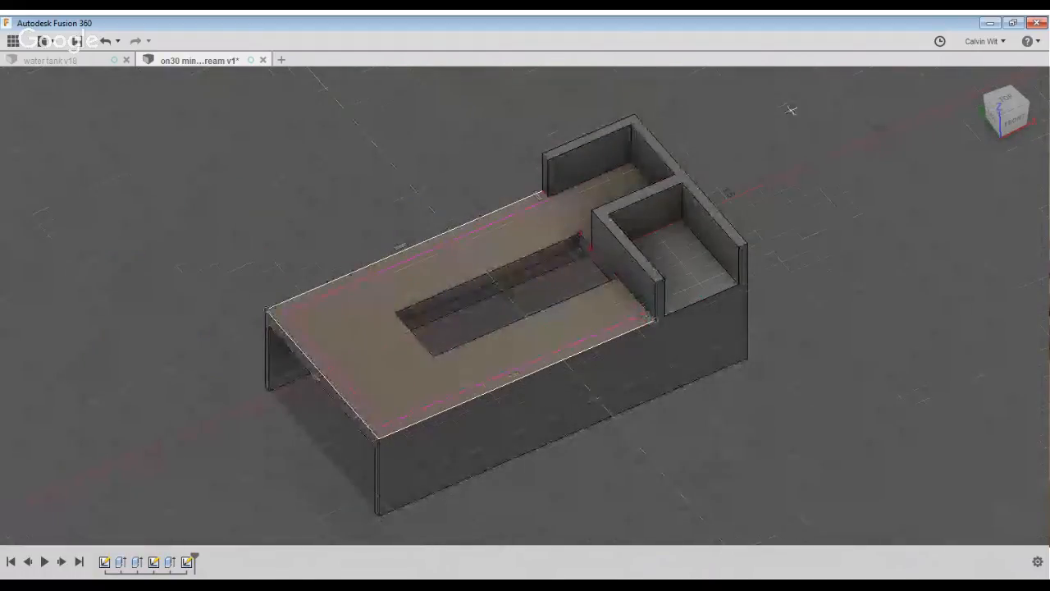
Extrude the U-shaped border strip upward into three walls taller than the end compartment walls.
{"action": "middle_click_drag", "start_coordinate": [792, 110], "coordinate": [944, 352], "text": "shift"}
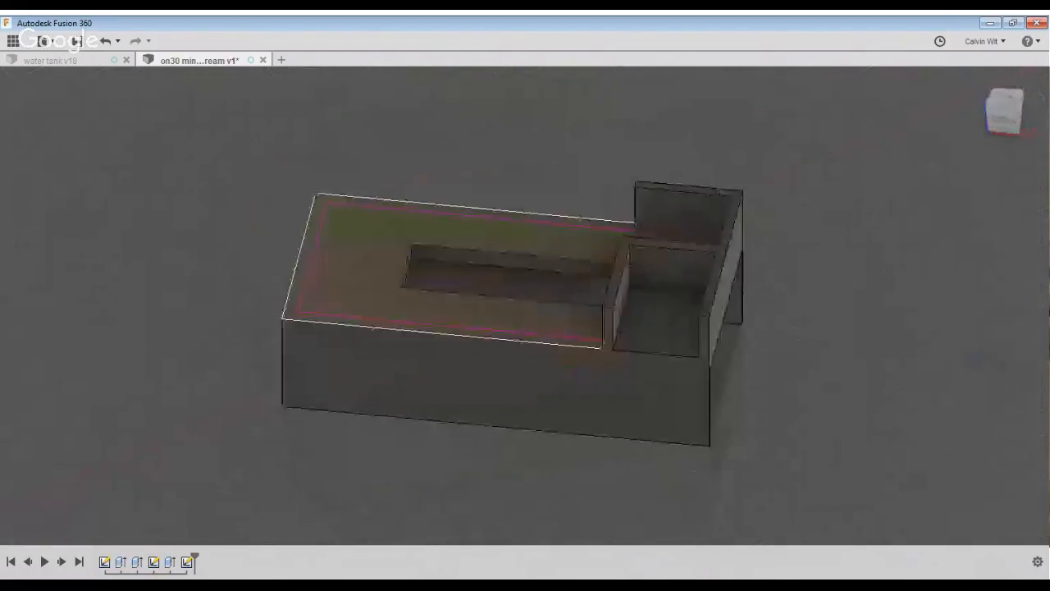
{"action": "scroll", "coordinate": [648, 332], "scroll_direction": "up", "scroll_amount": 3}
{"action": "key", "text": "e"}
{"action": "middle_click_drag", "start_coordinate": [626, 211], "coordinate": [743, 407]}
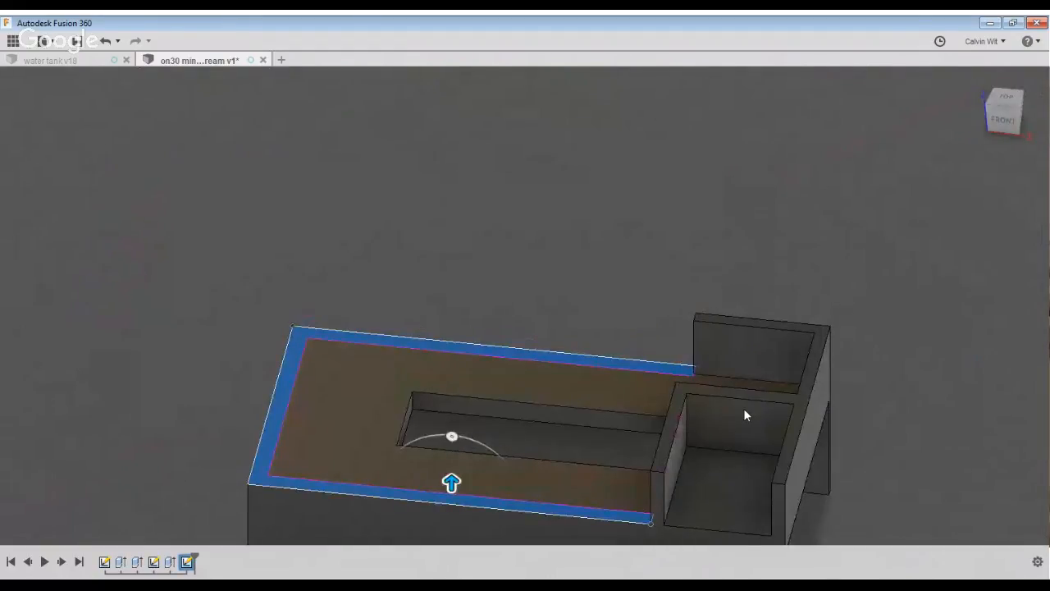
{"action": "key", "text": "Return"}
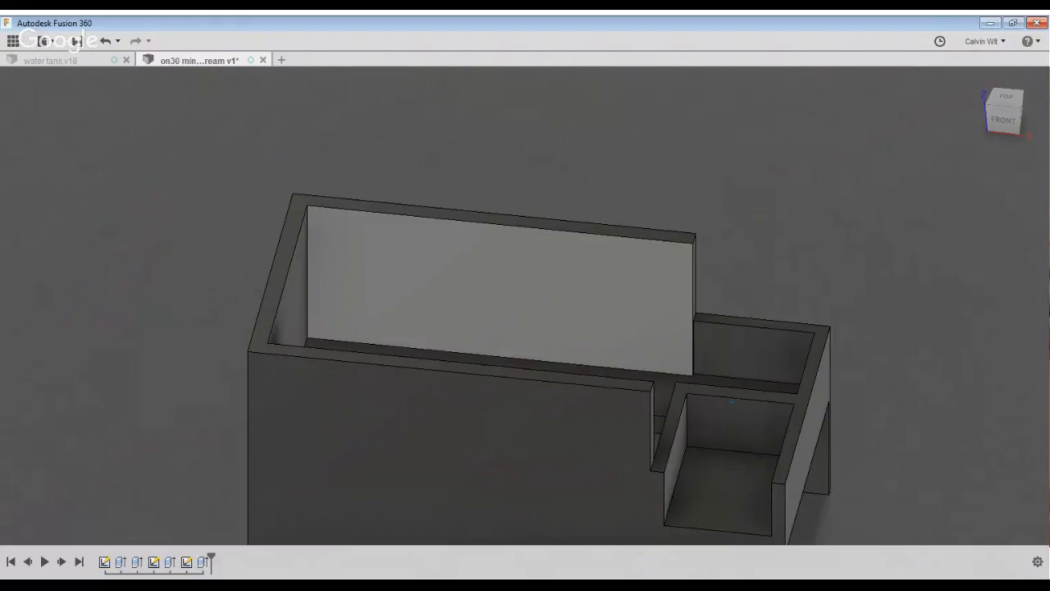
Reopen the end compartment's strip sketch for editing.
{"action": "middle_click_drag", "start_coordinate": [733, 400], "coordinate": [739, 369], "text": "shift"}
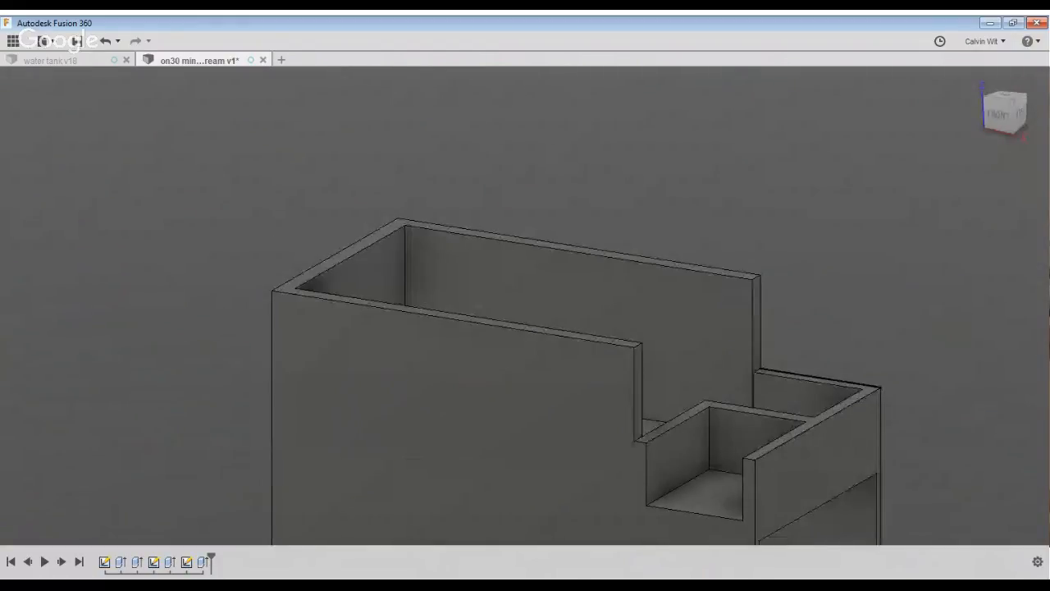
{"action": "key", "text": "l"}
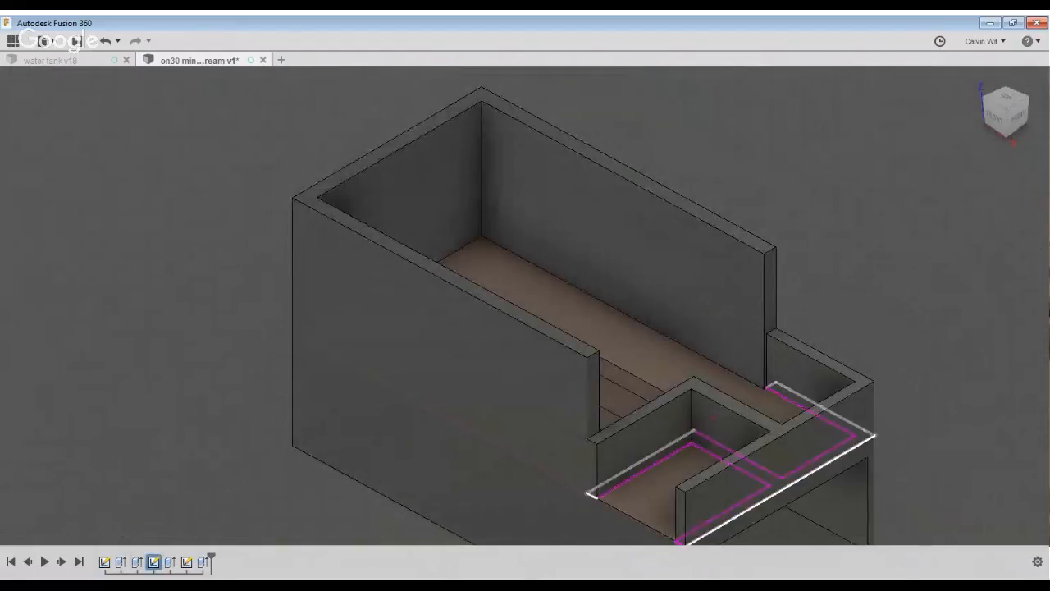
{"action": "double_click", "coordinate": [154, 561]}
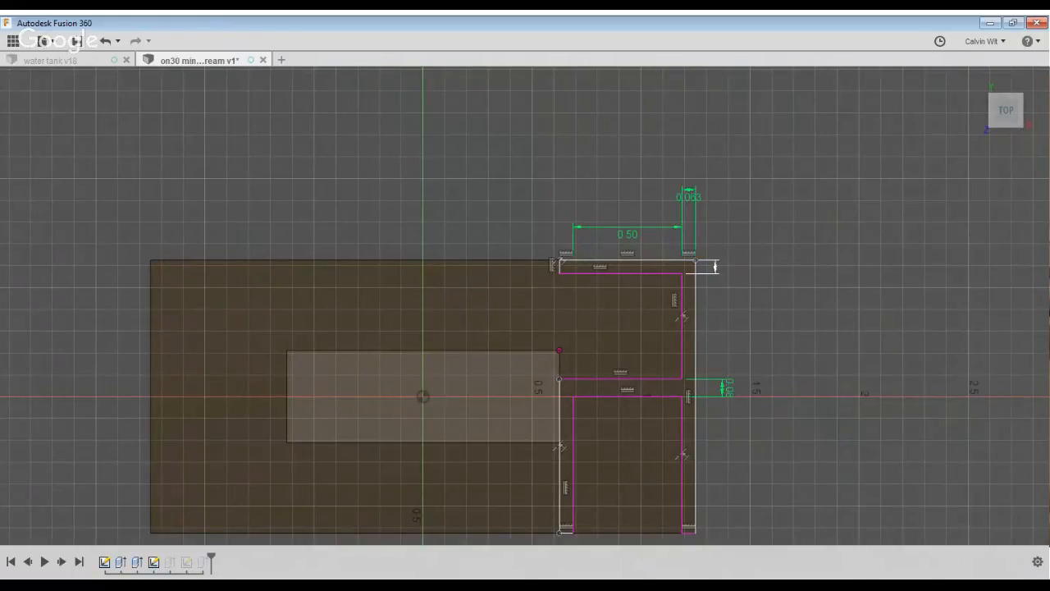
Set the upper wall strip's width to 0.08 and finish the end compartment sketch.
{"action": "key", "text": "Return"}
{"action": "left_click", "coordinate": [1004, 164]}
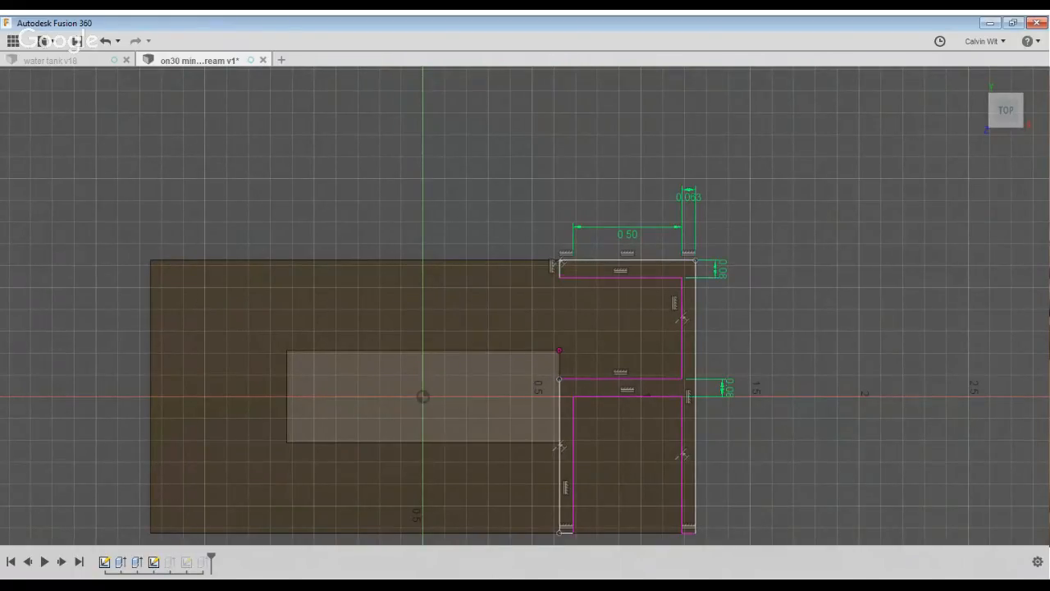
{"action": "scroll", "coordinate": [780, 499], "scroll_direction": "up", "scroll_amount": 2}
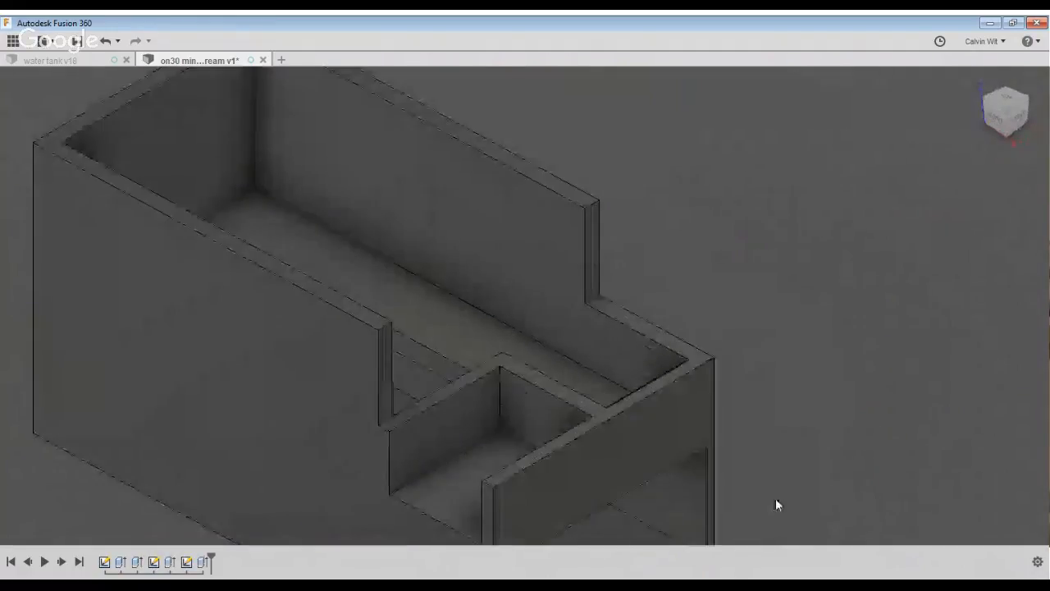
Try sketching a rectangle across the open compartment on the walls' top face, and undo it to return to the strip sketch.
{"action": "left_click", "coordinate": [735, 506]}
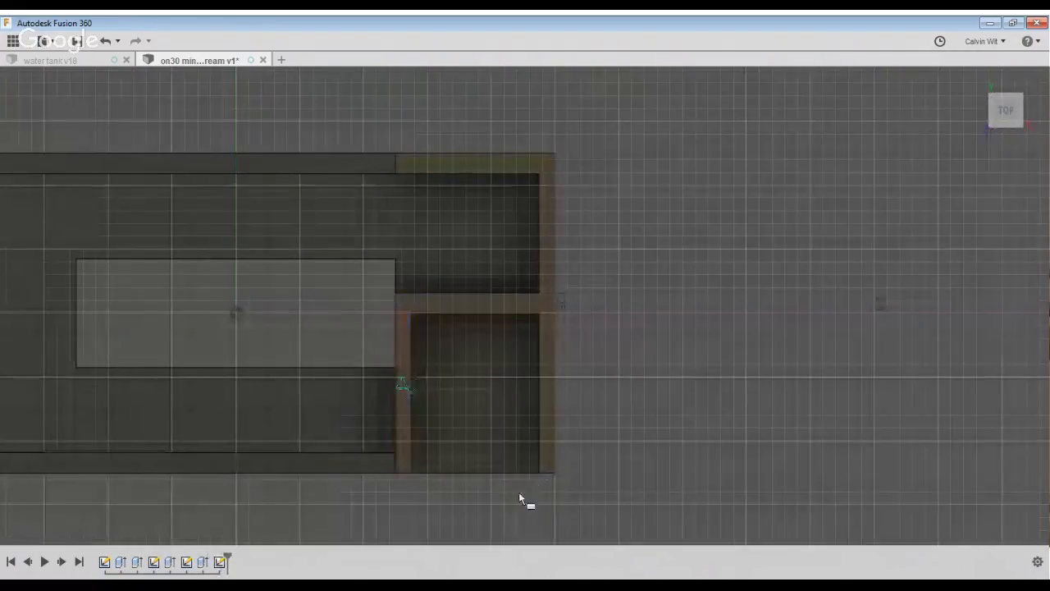
{"action": "left_click", "coordinate": [515, 492]}
{"action": "left_click", "coordinate": [680, 396]}
{"action": "key", "text": "e"}
{"action": "middle_click_drag", "start_coordinate": [794, 515], "coordinate": [856, 435], "text": "shift"}
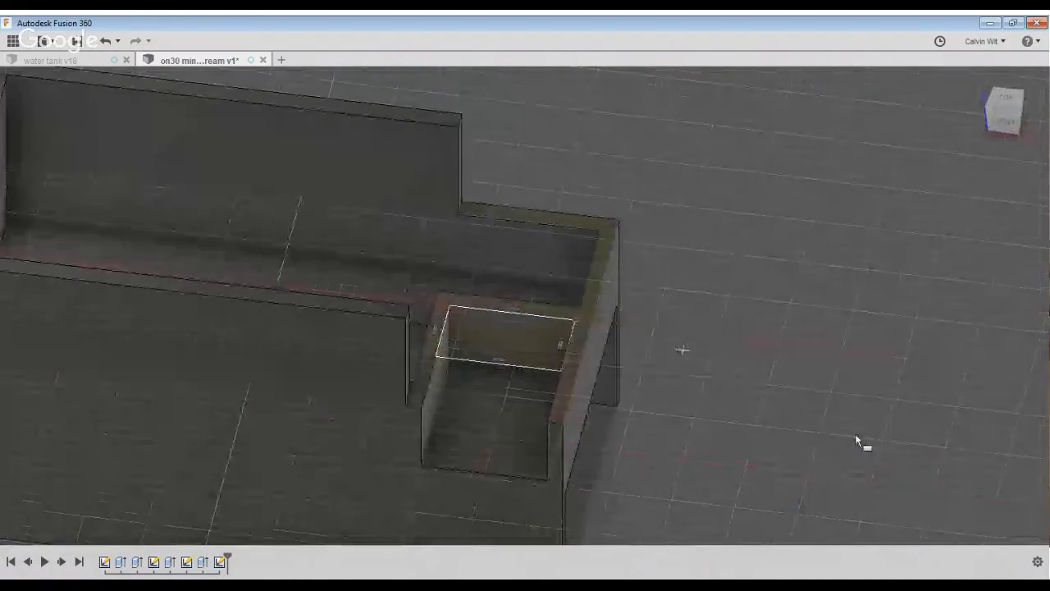
{"action": "key", "text": "ctrl+z"}
{"action": "key", "text": "ctrl+z"}
{"action": "key", "text": "ctrl+z"}
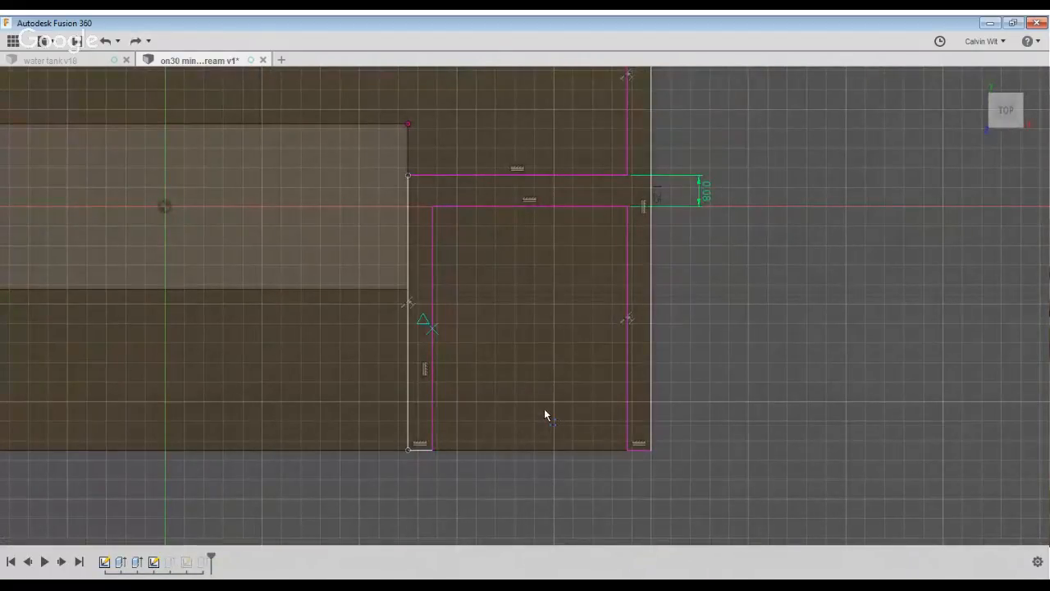
Draw a 0.08-wide strip across the lower compartment between its side walls and trim the wall lines crossing it.
{"action": "left_click", "coordinate": [546, 406]}
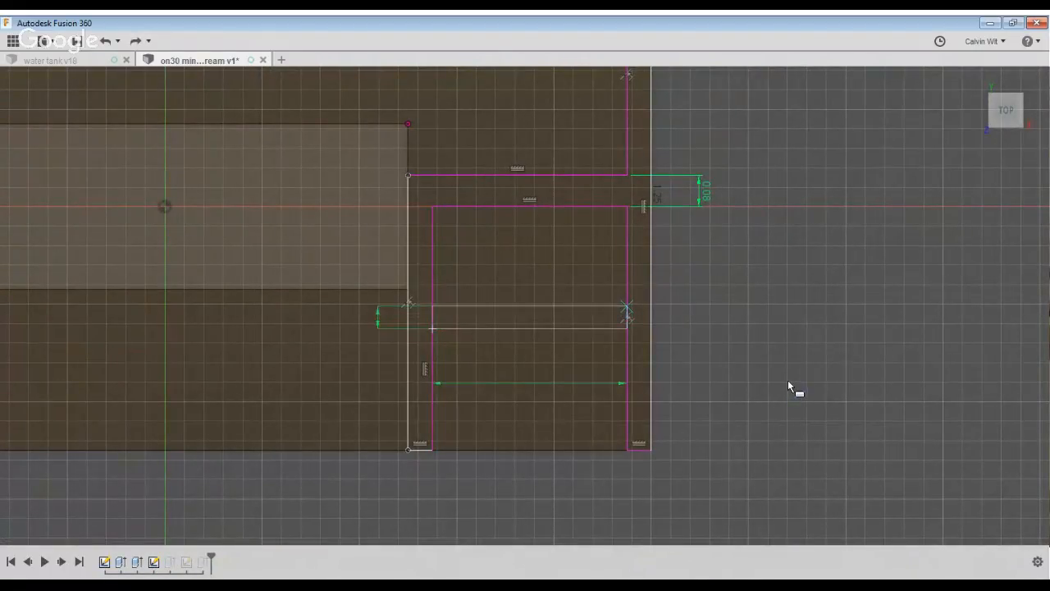
{"action": "type", "text": ".08"}
{"action": "key", "text": "Return"}
{"action": "key", "text": "t"}
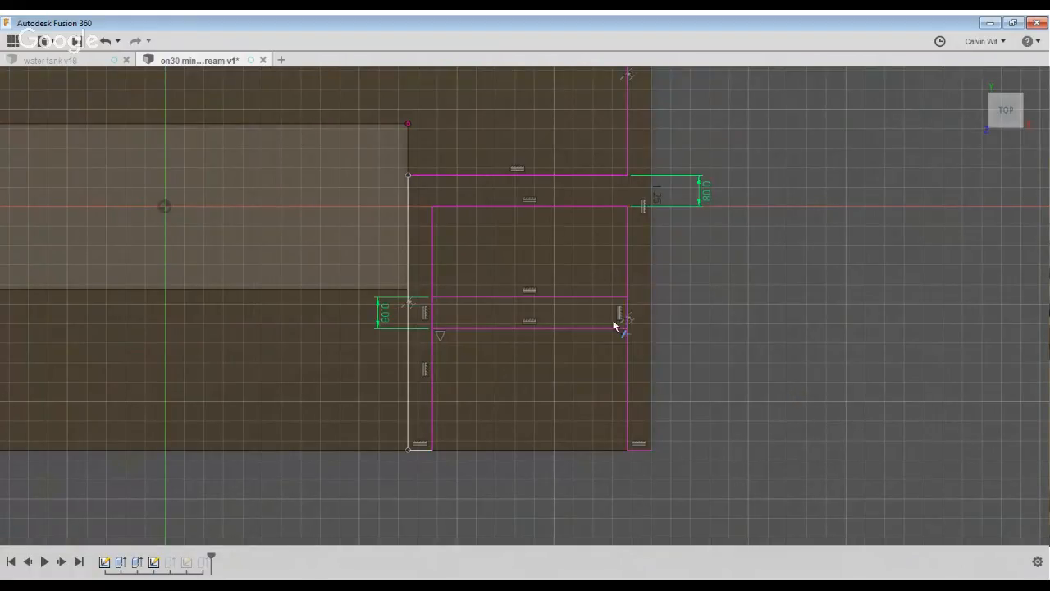
{"action": "left_click", "coordinate": [538, 386]}
{"action": "left_click", "coordinate": [785, 393]}
{"action": "left_click", "coordinate": [782, 391]}
{"action": "left_click", "coordinate": [539, 394]}
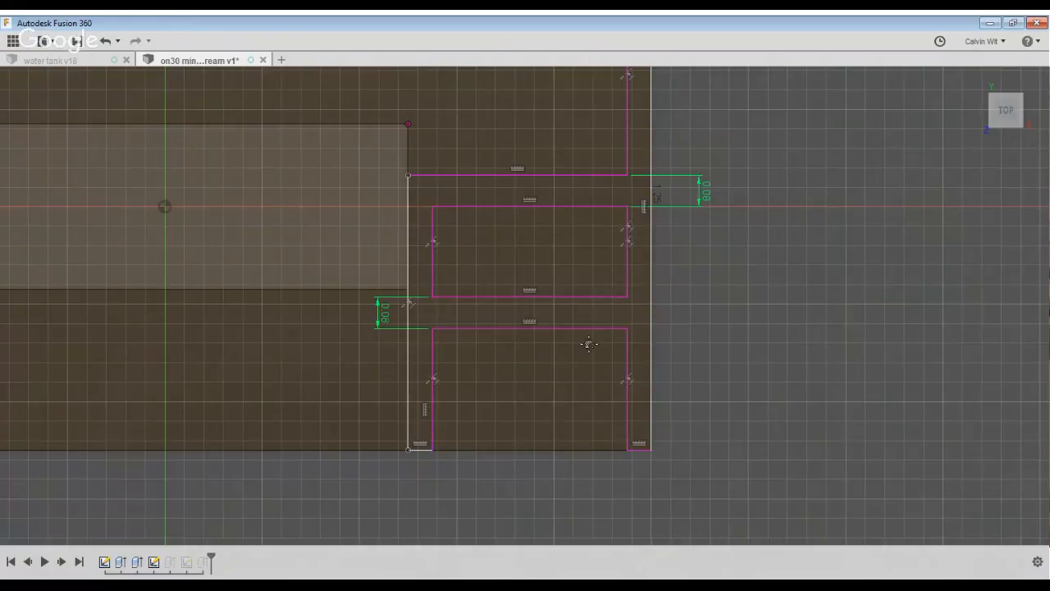
Undo the middle strip and replace the old divider with a 0.08-wide divider strip close to the central opening's lower edge.
{"action": "middle_click_drag", "start_coordinate": [588, 343], "coordinate": [586, 437]}
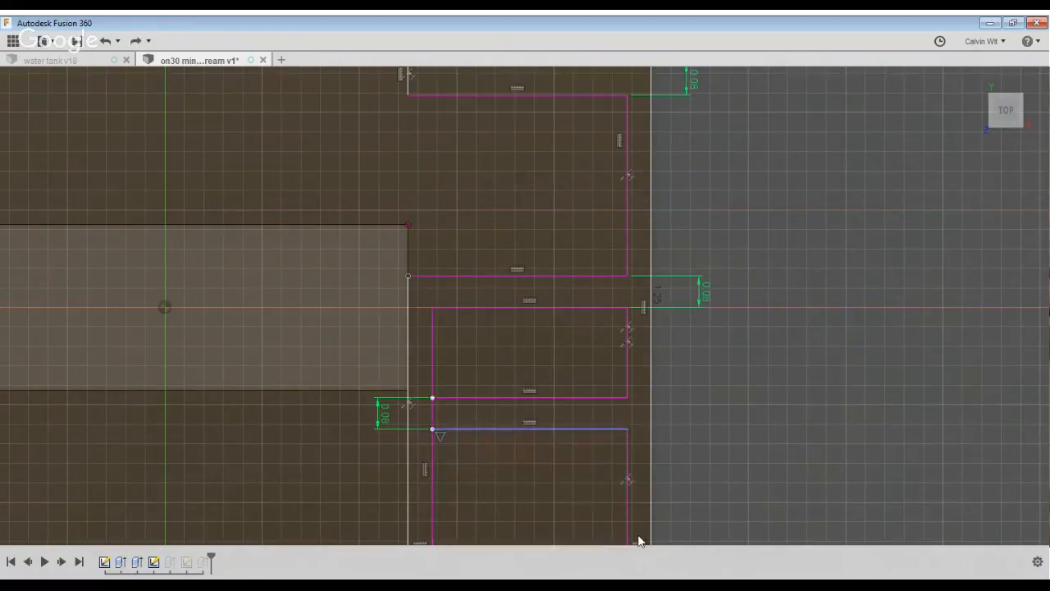
{"action": "key", "text": "ctrl+z"}
{"action": "key", "text": "ctrl+z"}
{"action": "key", "text": "ctrl+z"}
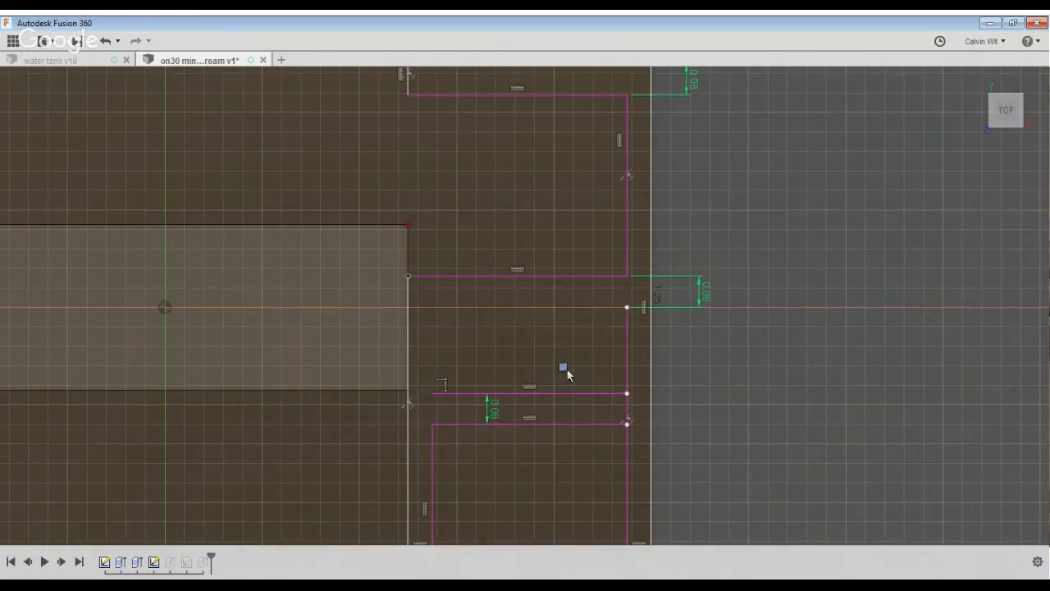
{"action": "key", "text": "ctrl+z"}
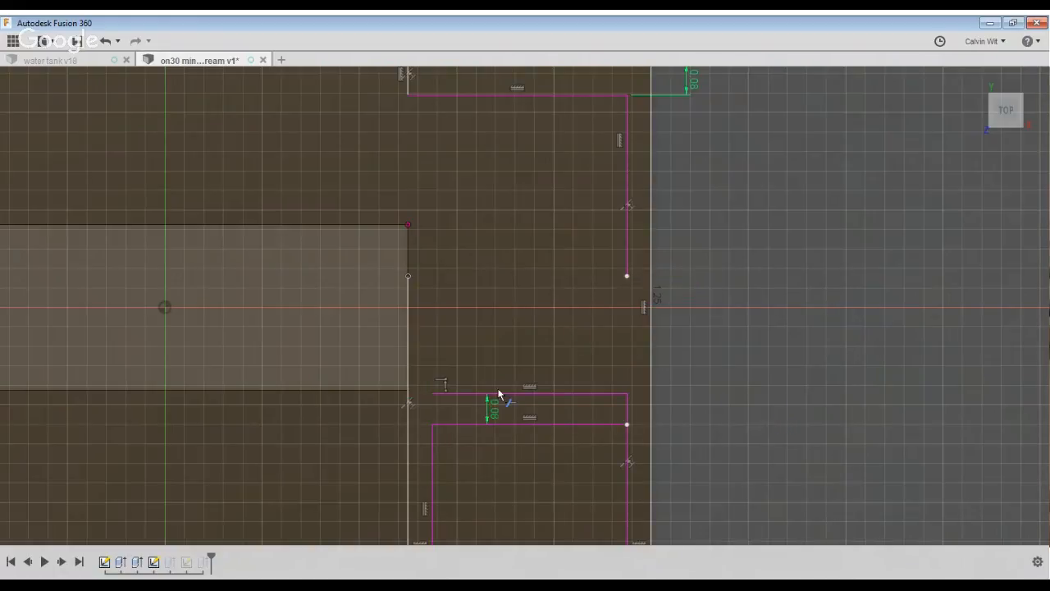
{"action": "key", "text": "ctrl+z"}
{"action": "key", "text": "ctrl+y"}
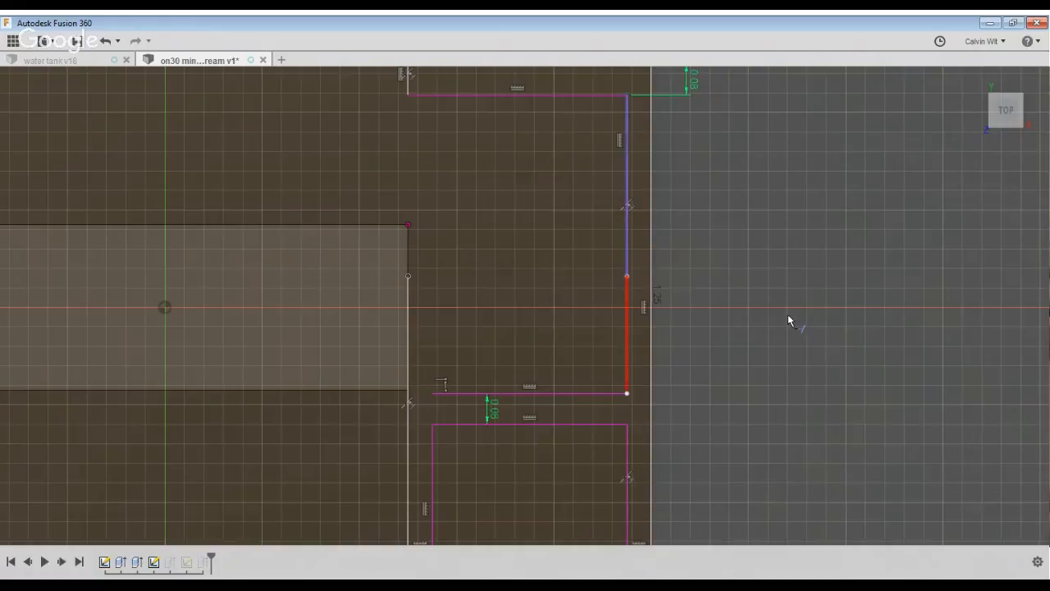
Extend the upper compartment's inner end line and the divider's upper line until they close the outline around the new divider.
{"action": "left_click", "coordinate": [580, 490]}
{"action": "left_click", "coordinate": [511, 444]}
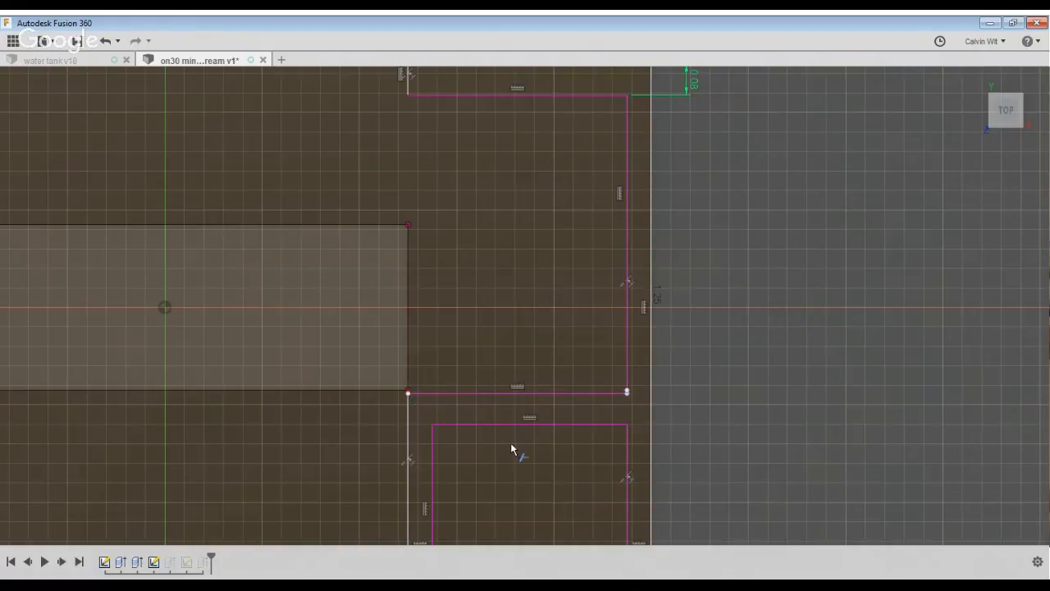
{"action": "left_click", "coordinate": [919, 296]}
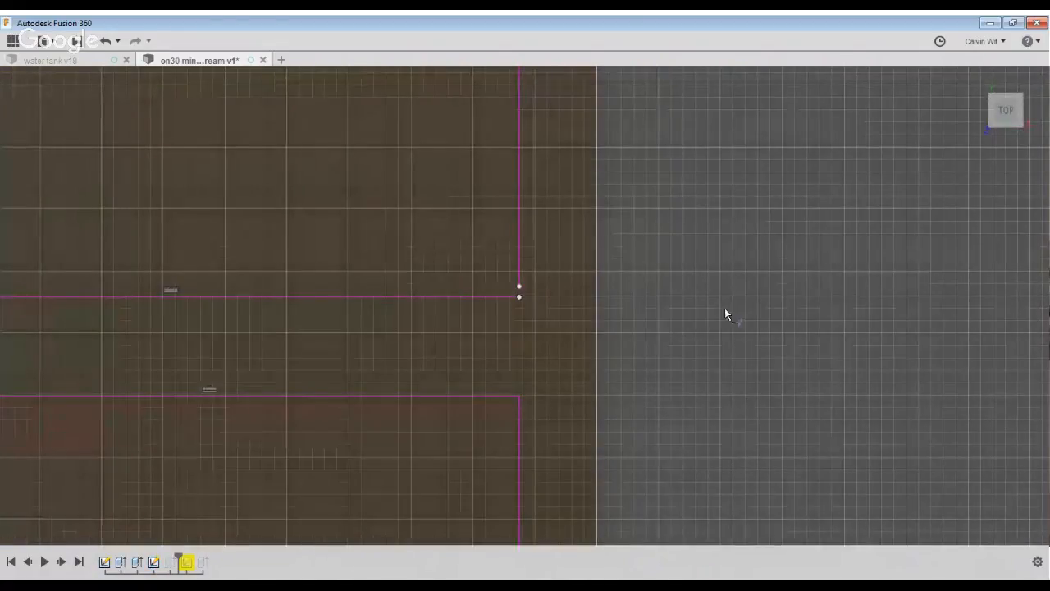
{"action": "scroll", "coordinate": [652, 335], "scroll_direction": "down", "scroll_amount": 5}
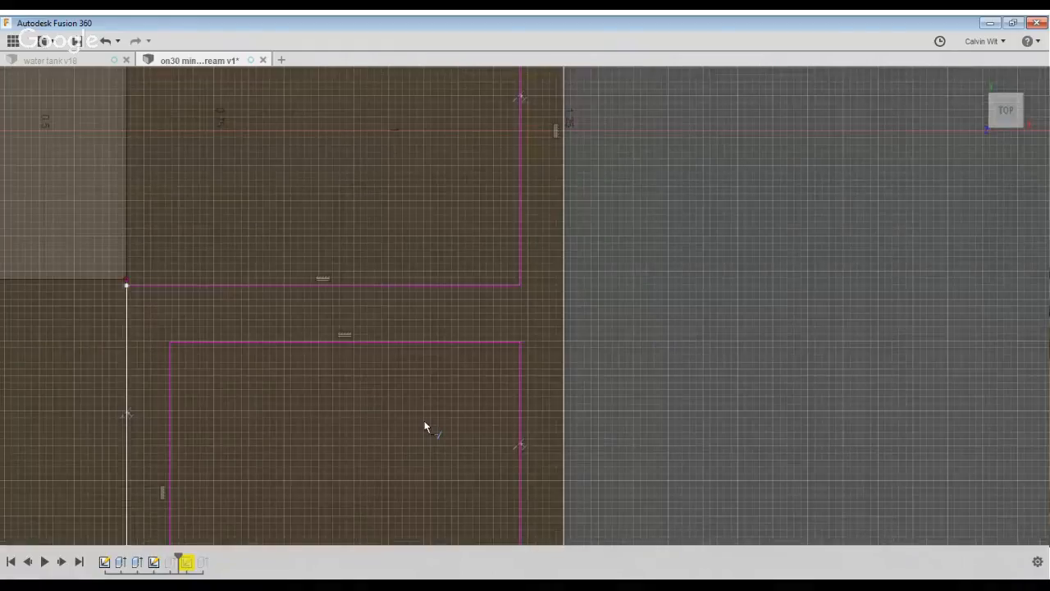
Check the divider's corner at the central opening and finish the sketch to update the walls.
{"action": "scroll", "coordinate": [159, 308], "scroll_direction": "up", "scroll_amount": 5}
{"action": "middle_click_drag", "start_coordinate": [160, 309], "coordinate": [424, 402]}
{"action": "scroll", "coordinate": [443, 448], "scroll_direction": "up", "scroll_amount": 3}
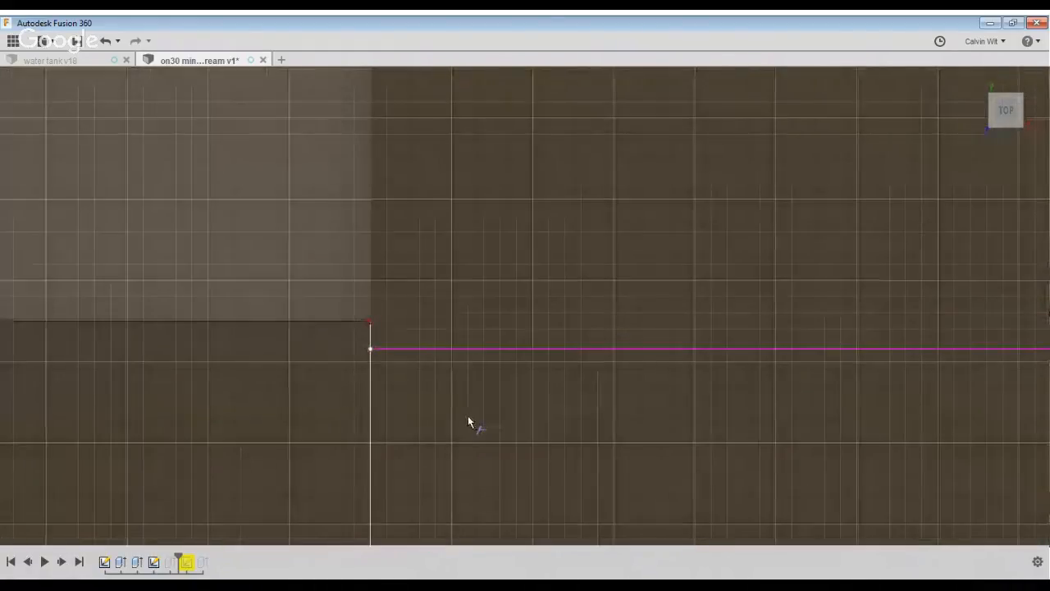
{"action": "scroll", "coordinate": [558, 439], "scroll_direction": "down", "scroll_amount": 5}
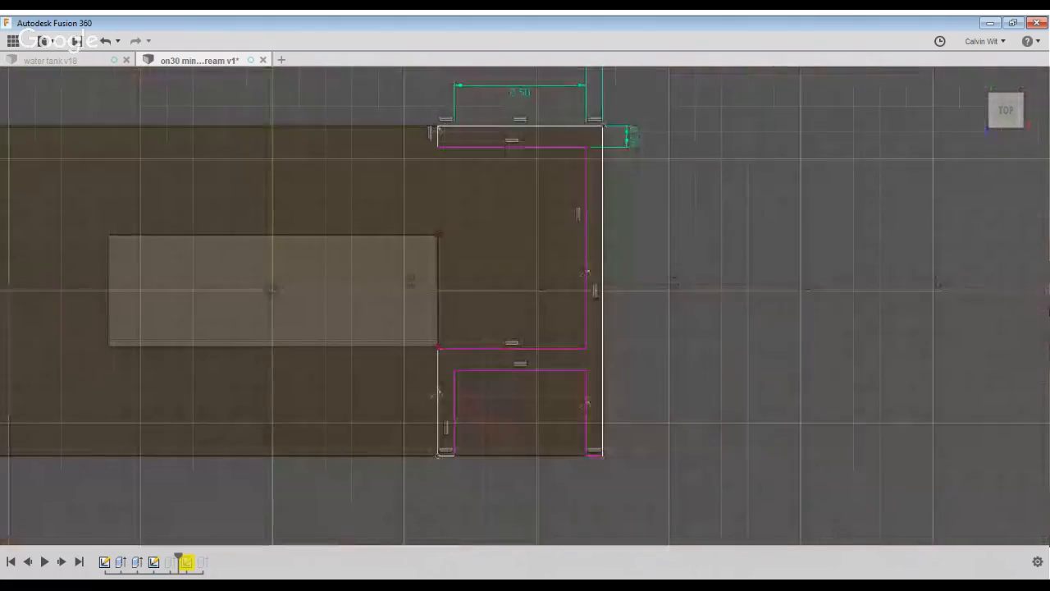
{"action": "left_click", "coordinate": [843, 322]}
{"action": "middle_click_drag", "start_coordinate": [337, 548], "coordinate": [542, 538], "text": "shift"}
{"action": "scroll", "coordinate": [542, 537], "scroll_direction": "down", "scroll_amount": 3}
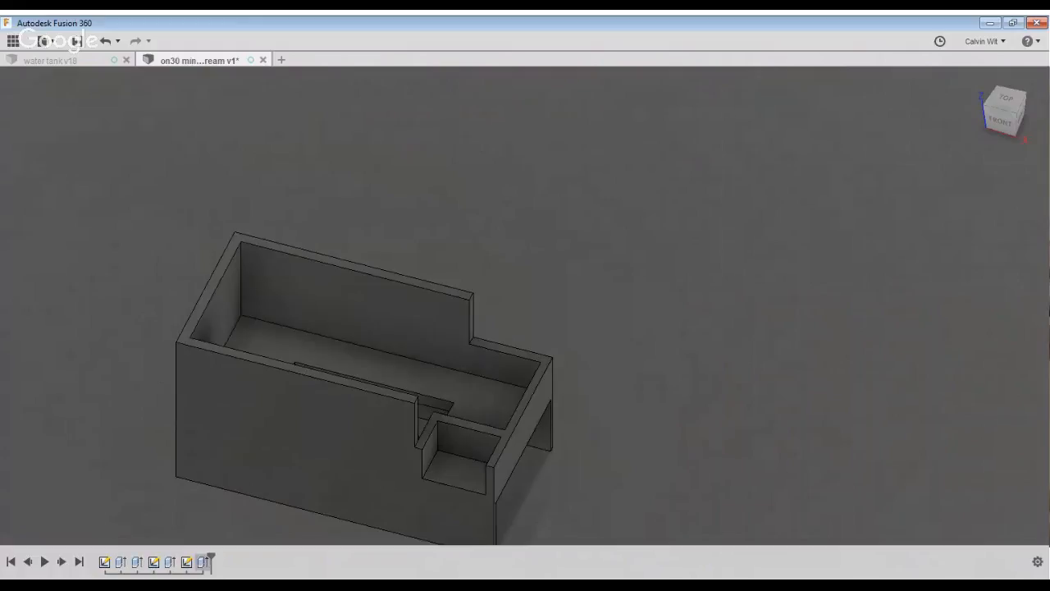
Sketch a rectangle beside the divider at the wall tops, reaching the inner end wall, and extrude it into a thin slab.
{"action": "scroll", "coordinate": [572, 528], "scroll_direction": "up", "scroll_amount": 5}
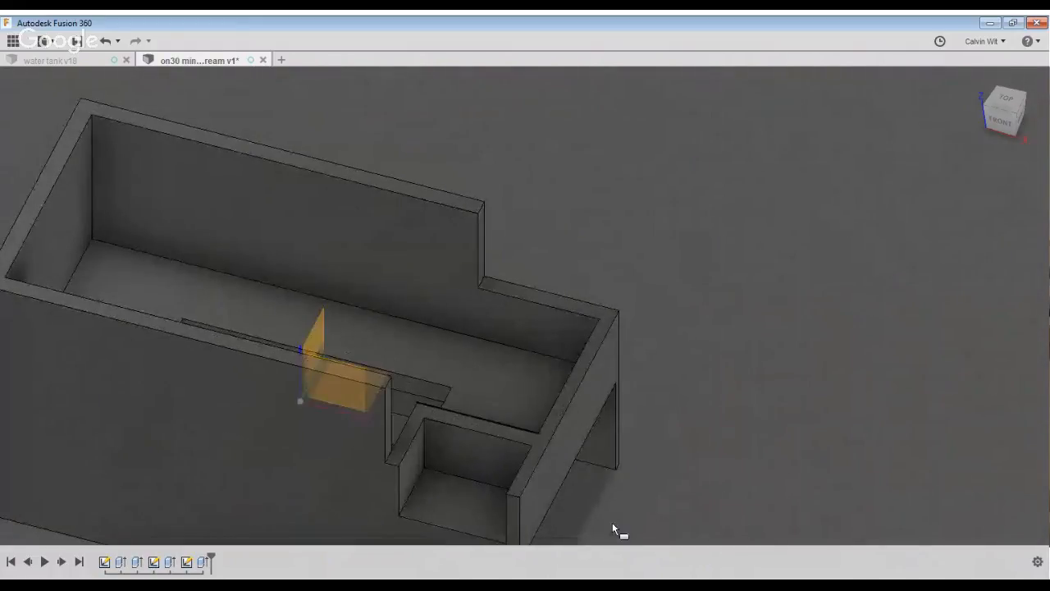
{"action": "left_click", "coordinate": [612, 522]}
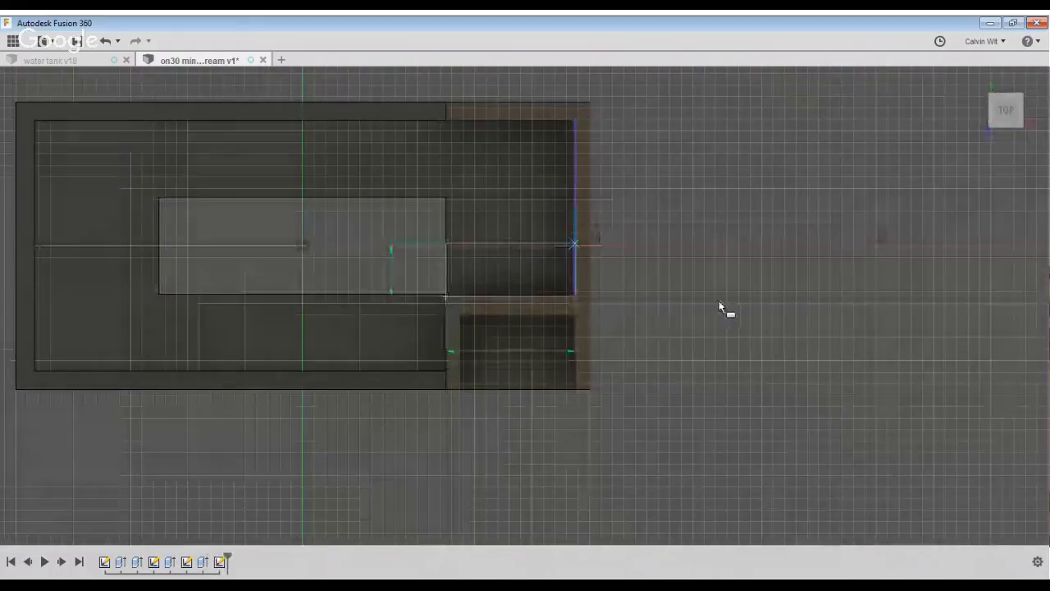
{"action": "left_click", "coordinate": [575, 210]}
{"action": "middle_click_drag", "start_coordinate": [846, 394], "coordinate": [794, 351], "text": "shift"}
{"action": "key", "text": "e"}
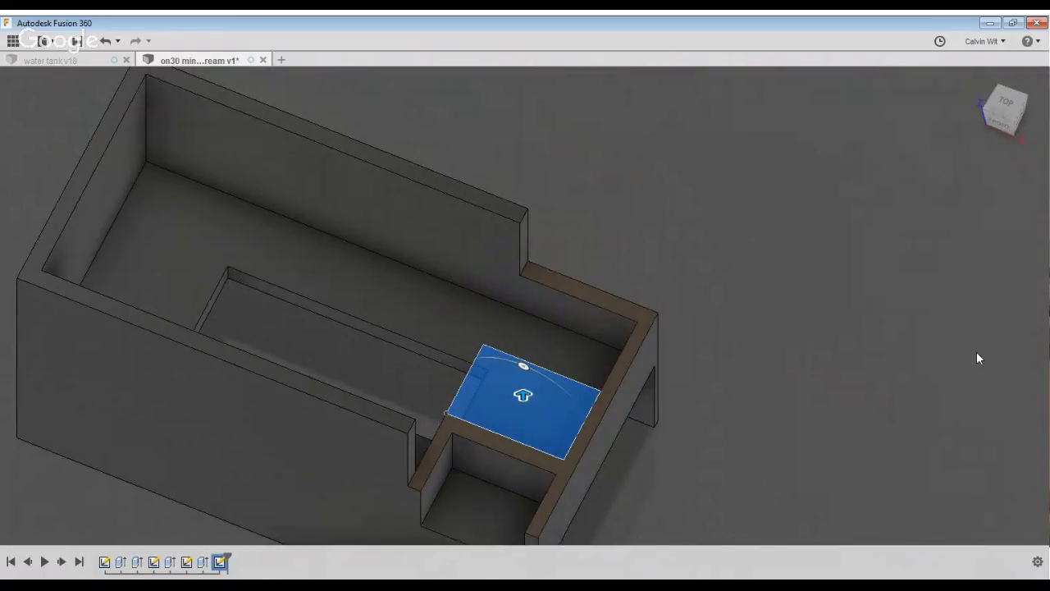
{"action": "key", "text": "Return"}
Try to raise the end compartment walls by about 0.45 by extruding their top face.
{"action": "key", "text": "e"}
{"action": "left_click", "coordinate": [784, 451]}
{"action": "left_click_drag", "start_coordinate": [778, 443], "coordinate": [658, 255]}
{"action": "middle_click_drag", "start_coordinate": [816, 469], "coordinate": [831, 441], "text": "shift"}
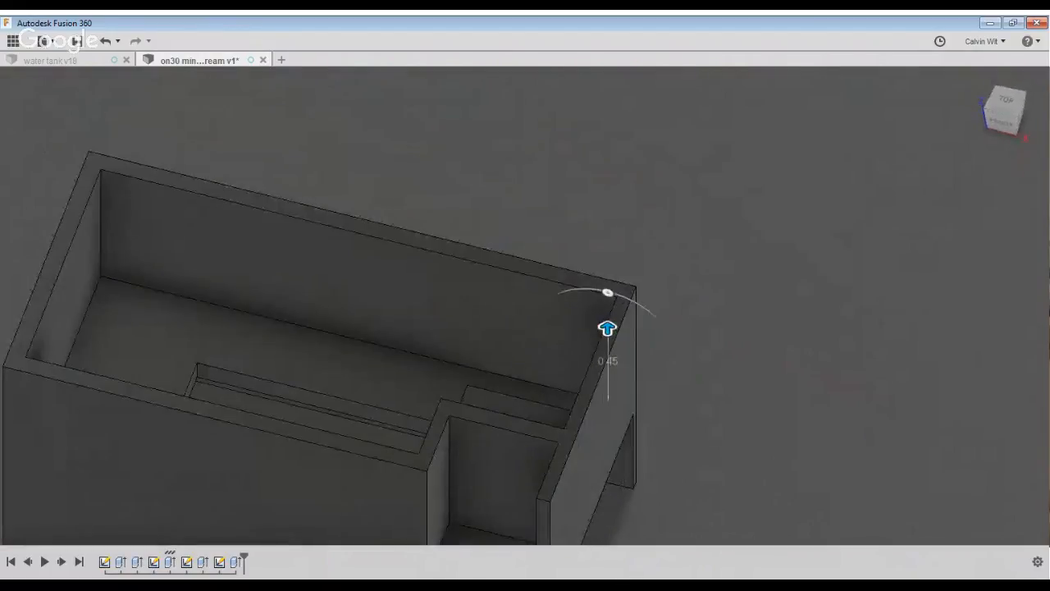
{"action": "key", "text": "Escape"}
Edit the slab's extrusion to include the end compartment's wall strips as additional profiles.
{"action": "middle_click_drag", "start_coordinate": [574, 426], "coordinate": [617, 277]}
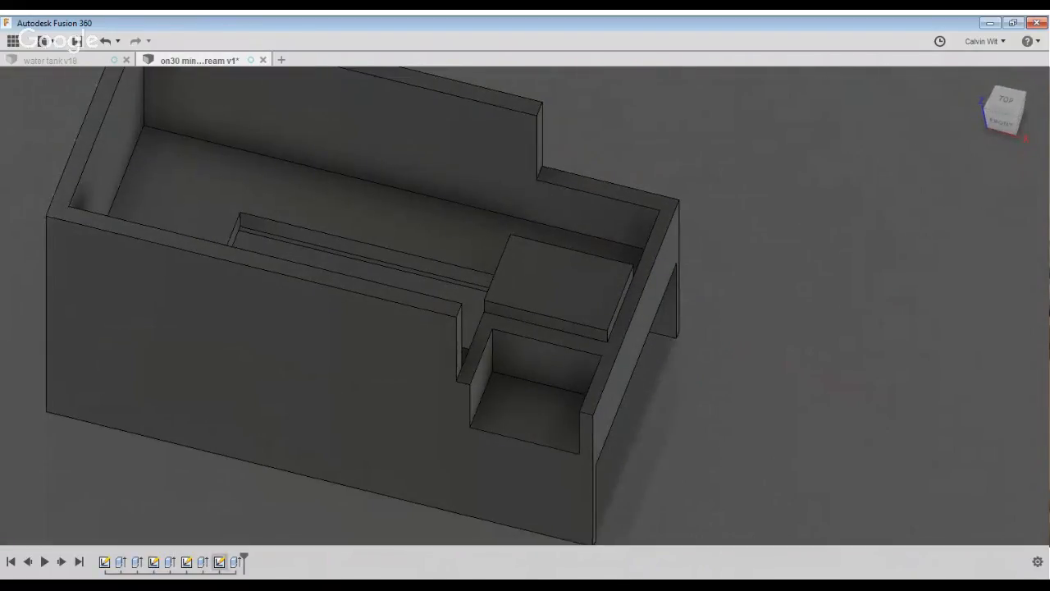
{"action": "left_click", "coordinate": [236, 562]}
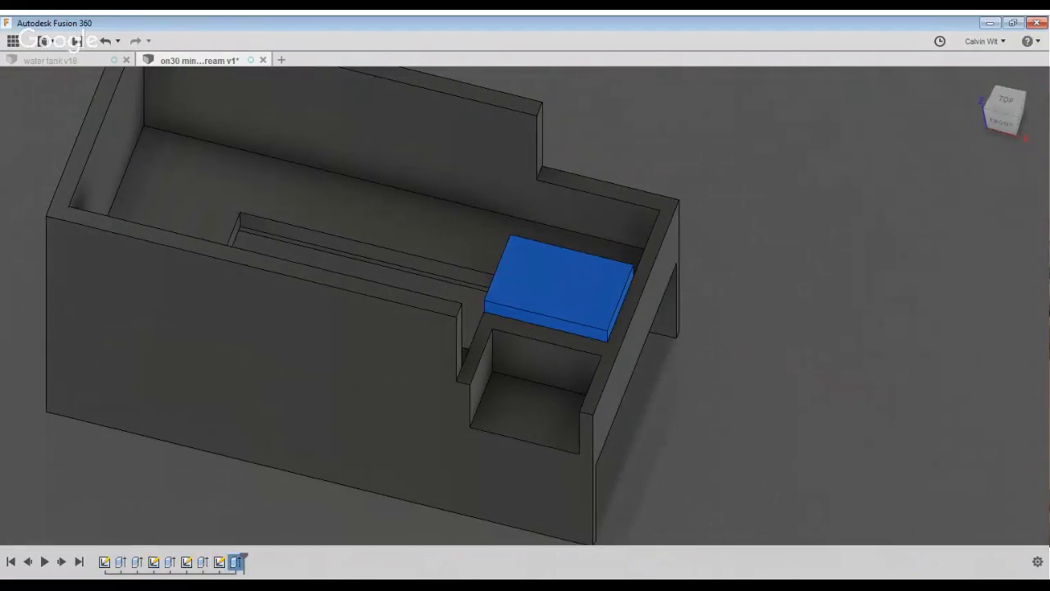
{"action": "double_click", "coordinate": [235, 562]}
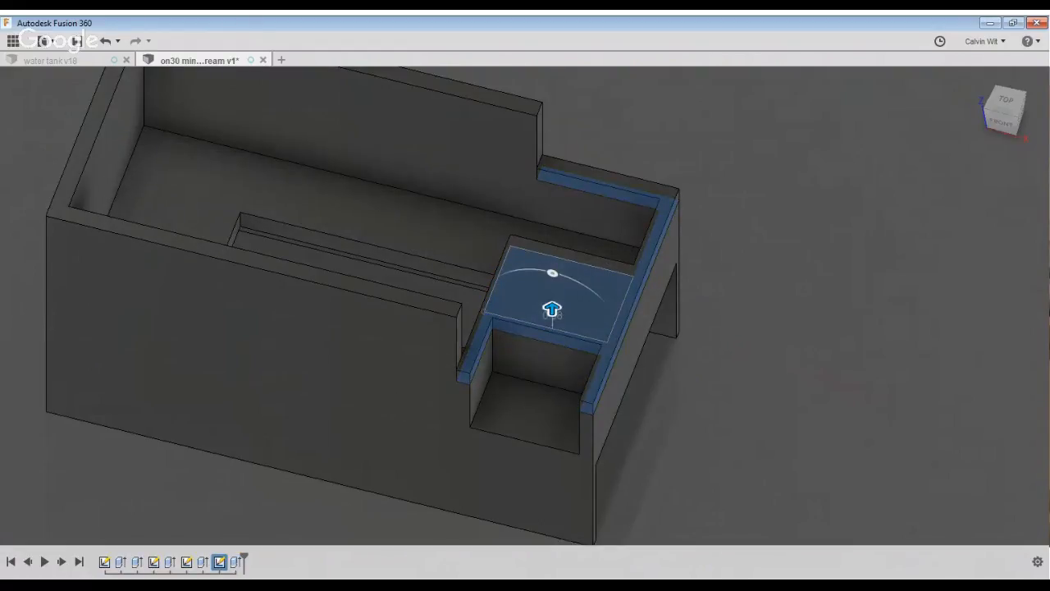
{"action": "key", "text": "Return"}
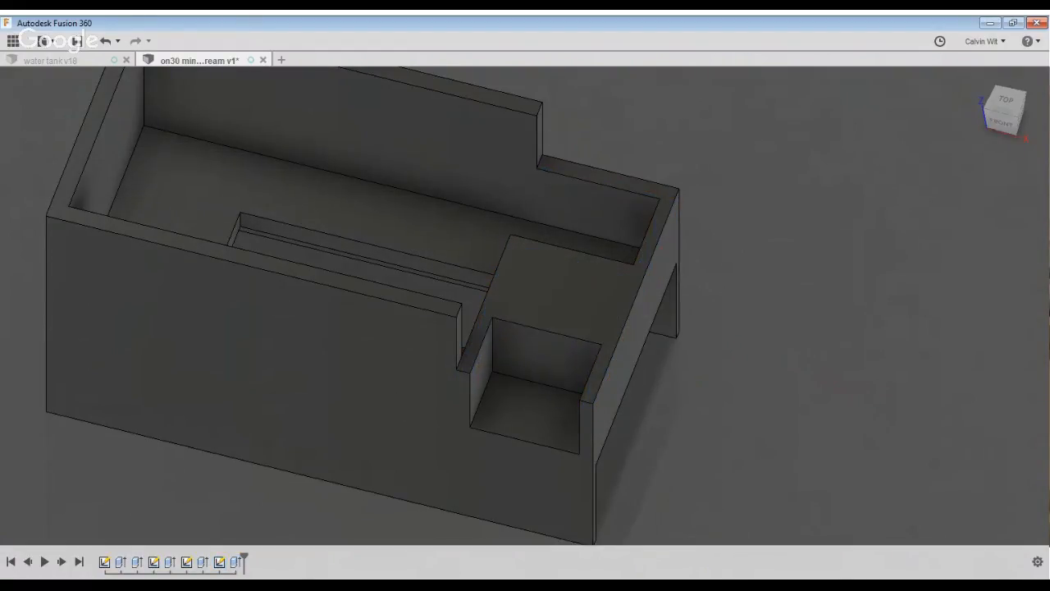
Start a sketch on the raised top face and draw a wall-wide rectangle about 0.71 long along the lower compartment's inner wall.
{"action": "key", "text": "r"}
{"action": "left_click", "coordinate": [754, 366]}
{"action": "left_click", "coordinate": [521, 543]}
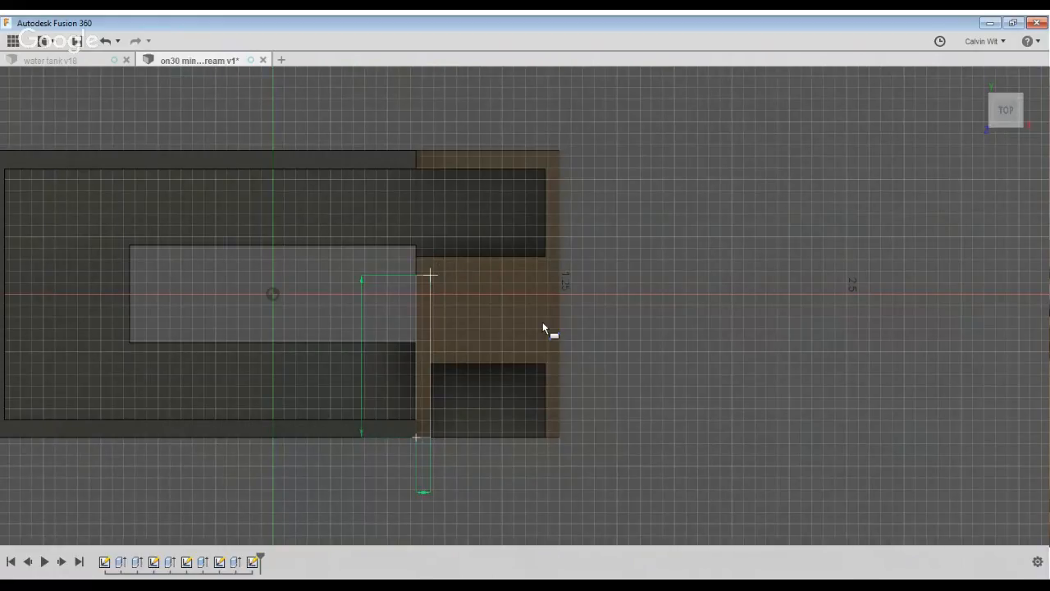
{"action": "key", "text": "Return"}
Draw a narrow rectangle along the slab's upper edge to the end wall and join it with the first strip.
{"action": "scroll", "coordinate": [626, 329], "scroll_direction": "up", "scroll_amount": 3}
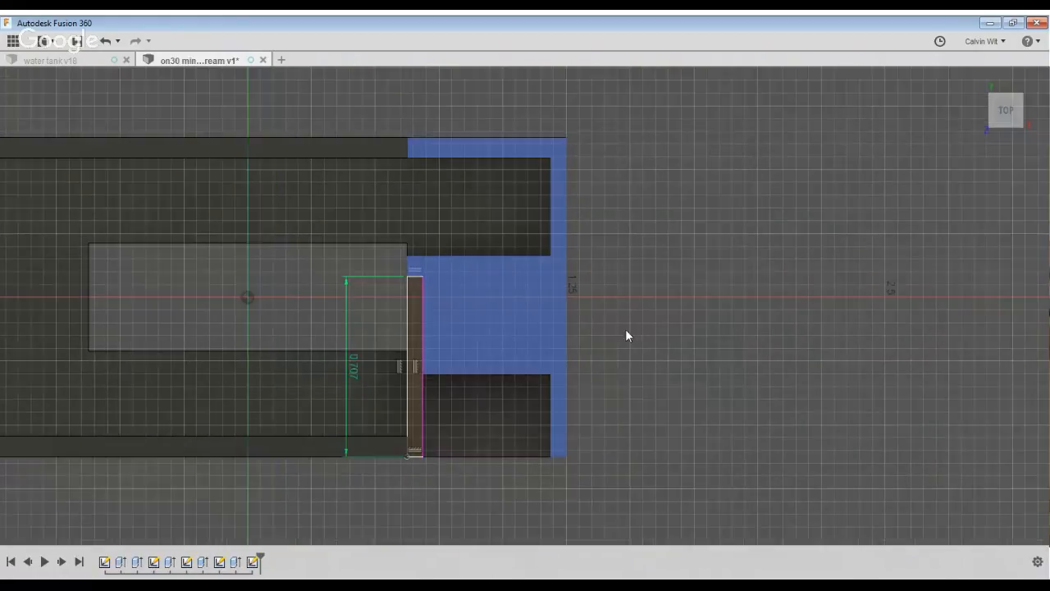
{"action": "left_click", "coordinate": [484, 320]}
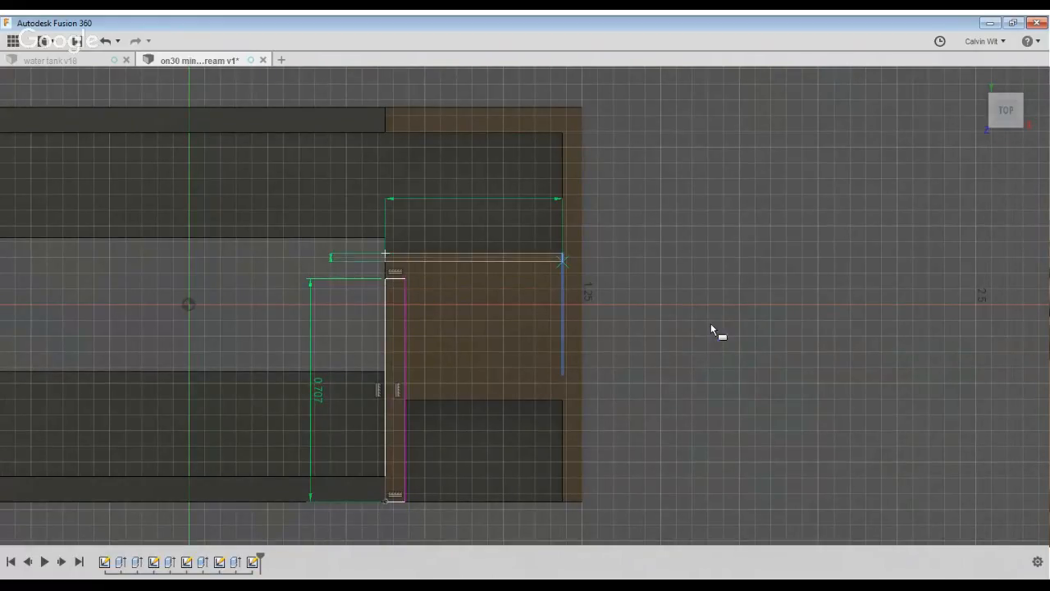
{"action": "key", "text": "Return"}
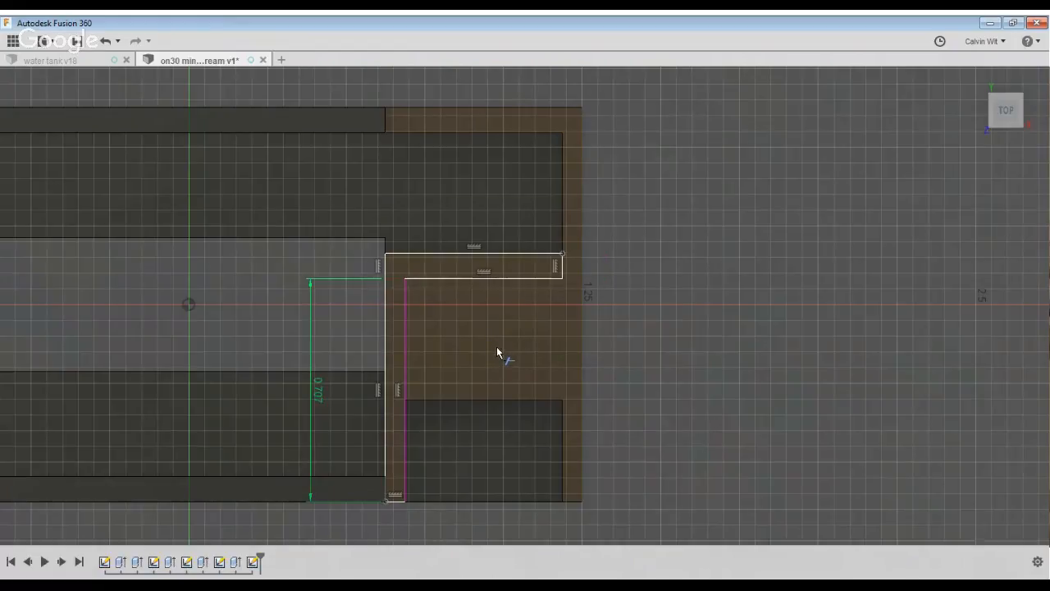
Outline the end wall and upper side wall tops with rectangles and trim the lines between adjoining strips.
{"action": "scroll", "coordinate": [582, 498], "scroll_direction": "down", "scroll_amount": 3}
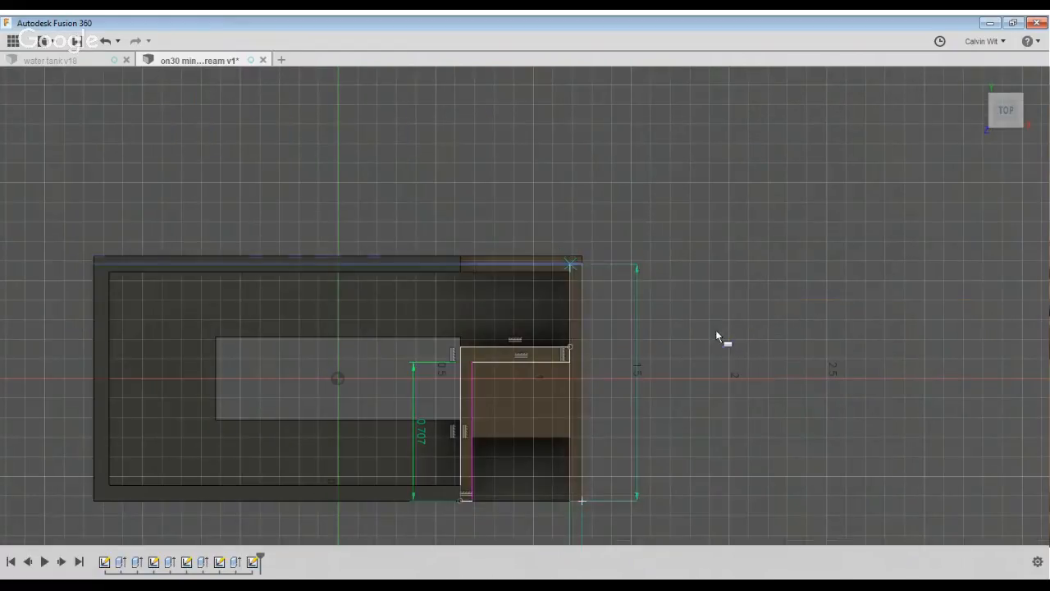
{"action": "scroll", "coordinate": [717, 335], "scroll_direction": "up", "scroll_amount": 3}
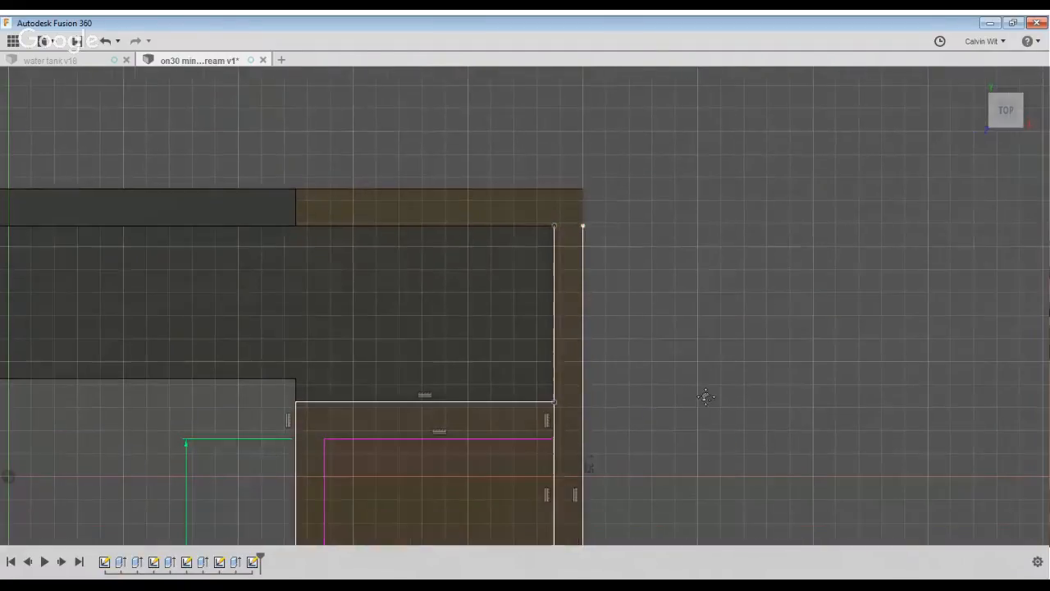
{"action": "scroll", "coordinate": [780, 347], "scroll_direction": "down", "scroll_amount": 2}
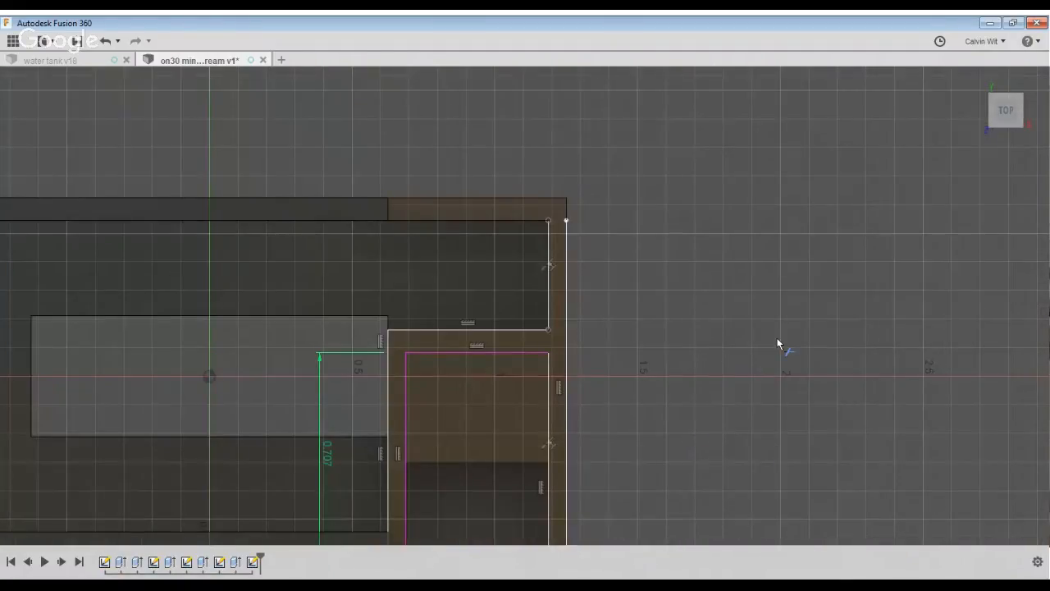
{"action": "middle_click_drag", "start_coordinate": [780, 347], "coordinate": [788, 409]}
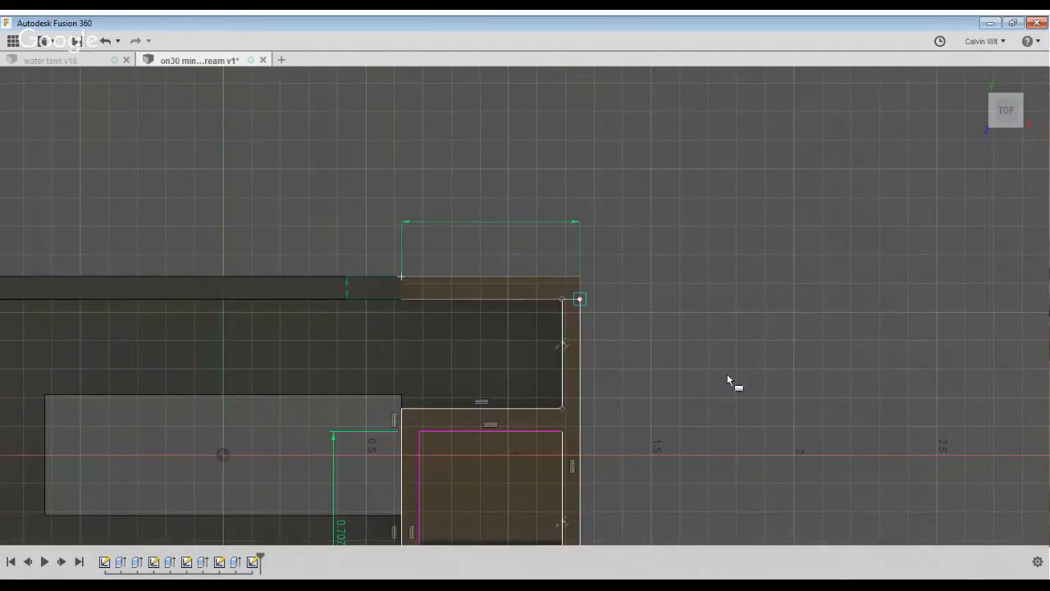
Extrude the end section's sketched wall strips up to the height of the tall side walls.
{"action": "middle_click_drag", "start_coordinate": [733, 408], "coordinate": [812, 460], "text": "shift"}
{"action": "scroll", "coordinate": [796, 390], "scroll_direction": "up", "scroll_amount": 3}
{"action": "key", "text": "e"}
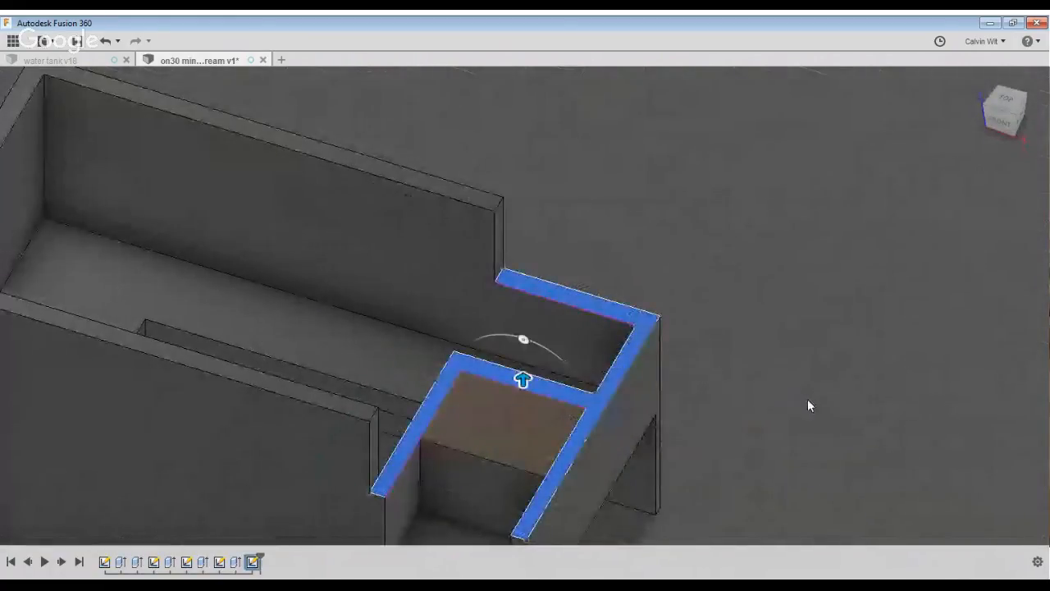
{"action": "scroll", "coordinate": [635, 249], "scroll_direction": "down", "scroll_amount": 5}
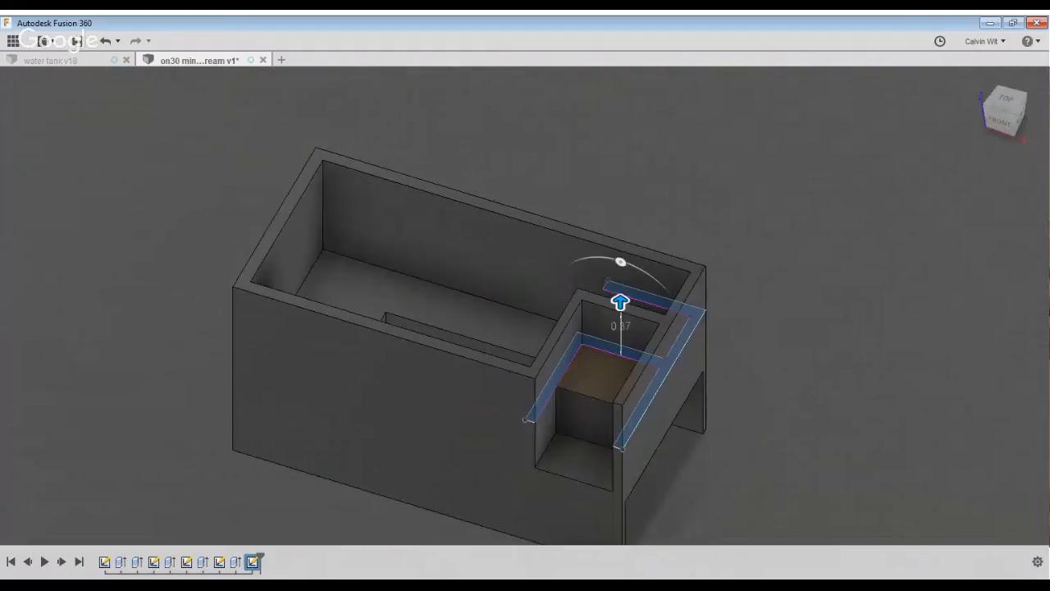
{"action": "key", "text": "Return"}
{"action": "middle_click_drag", "start_coordinate": [635, 248], "coordinate": [591, 237], "text": "shift"}
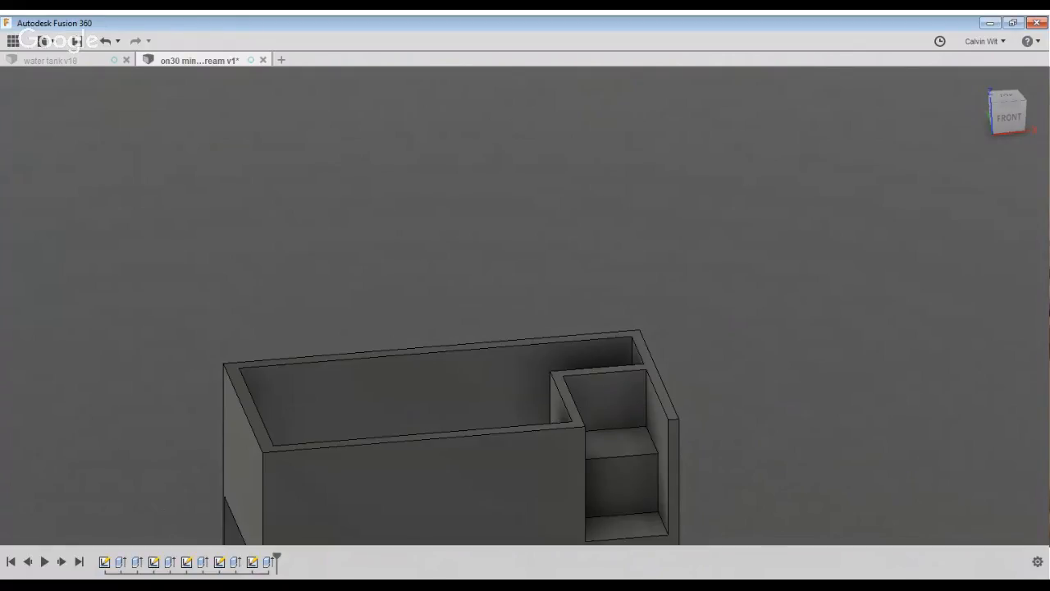
Reopen the end section's base wall sketch and dimension the end wall's thickness beside the lower compartment as 0.063.
{"action": "left_click", "coordinate": [154, 561]}
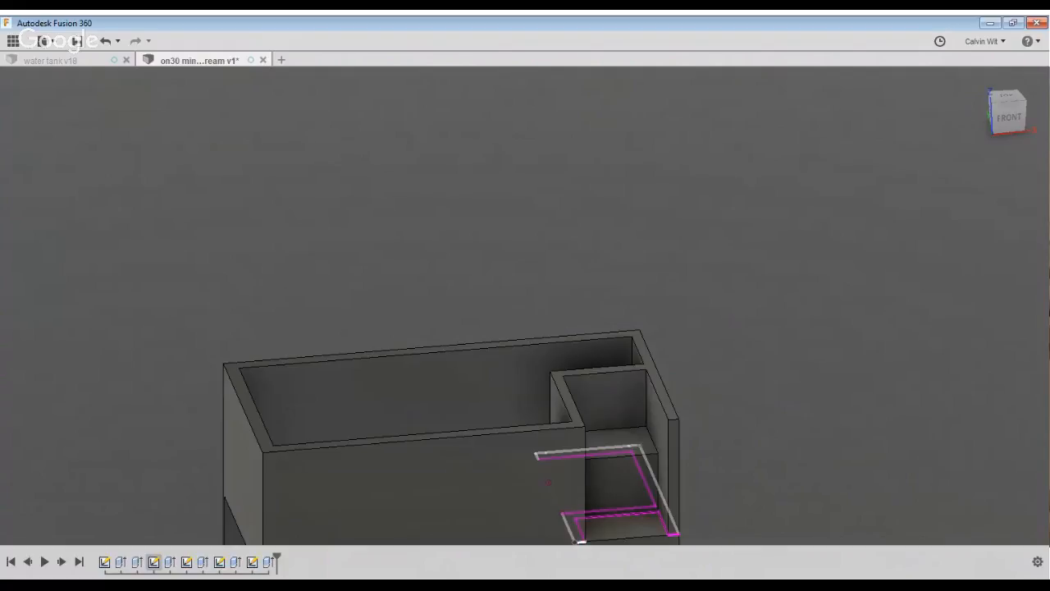
{"action": "double_click", "coordinate": [604, 496]}
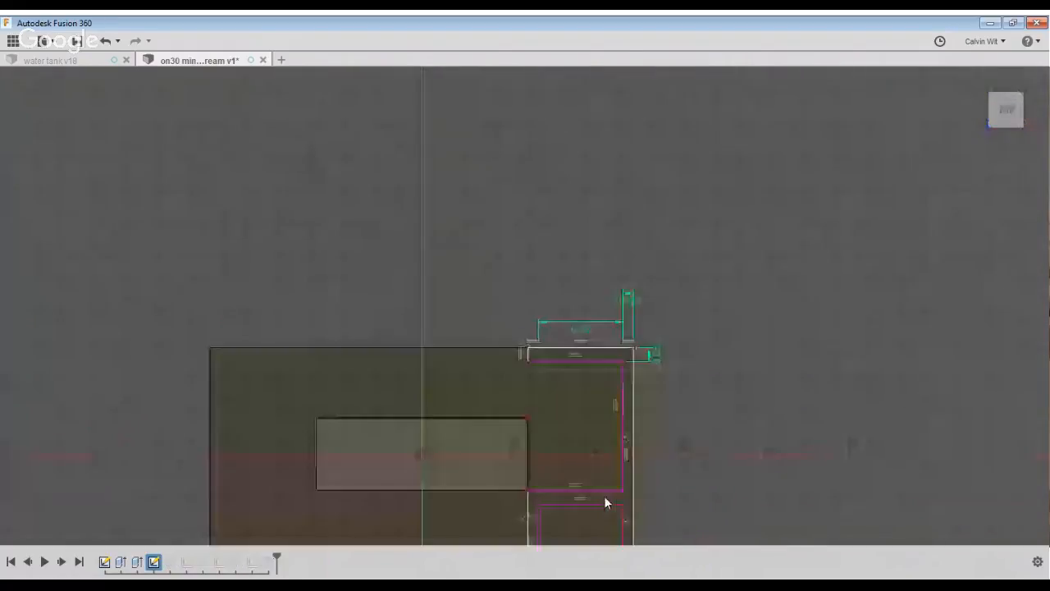
{"action": "key", "text": "d"}
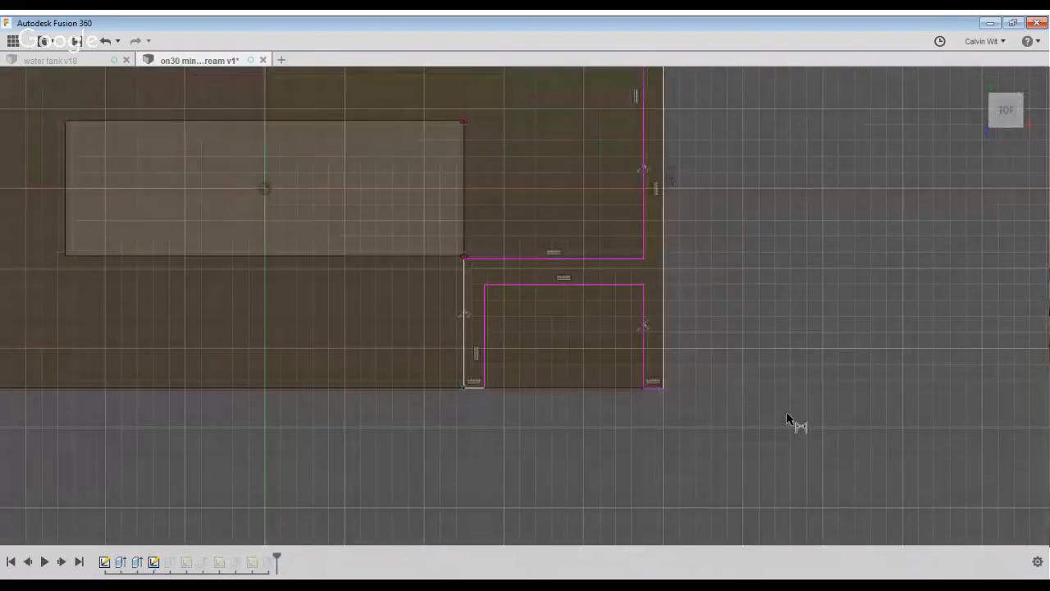
{"action": "key", "text": "Escape"}
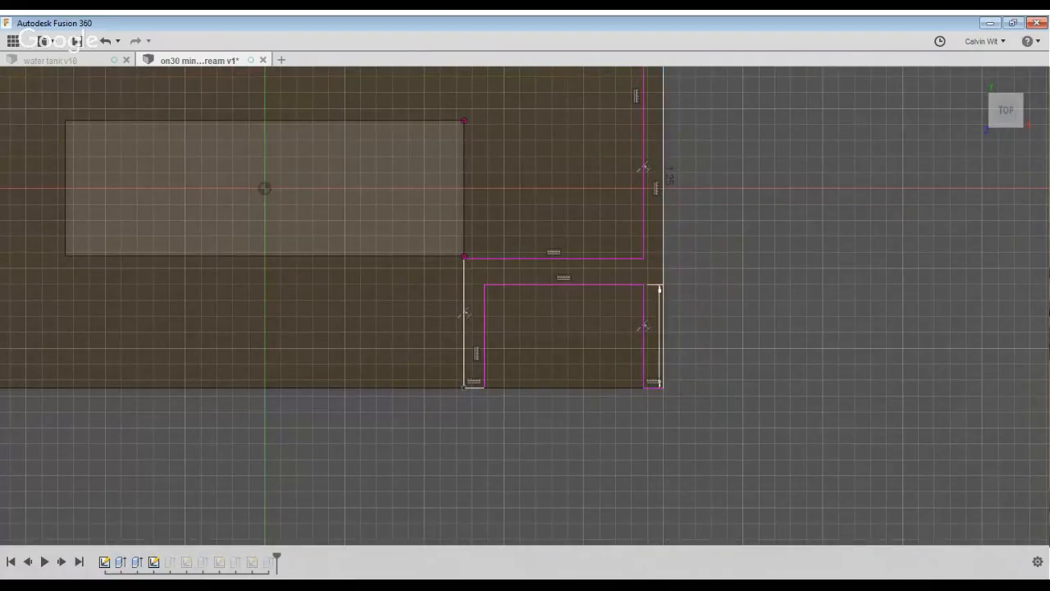
{"action": "key", "text": "Delete"}
{"action": "left_click", "coordinate": [835, 435]}
{"action": "left_click", "coordinate": [808, 440]}
{"action": "left_click", "coordinate": [875, 439]}
Dimension the thickness of the lower compartment's inner wall, opposite the end wall, as 0.063.
{"action": "key", "text": "d"}
{"action": "left_click", "coordinate": [610, 429]}
{"action": "left_click", "coordinate": [583, 436]}
{"action": "left_click", "coordinate": [583, 515]}
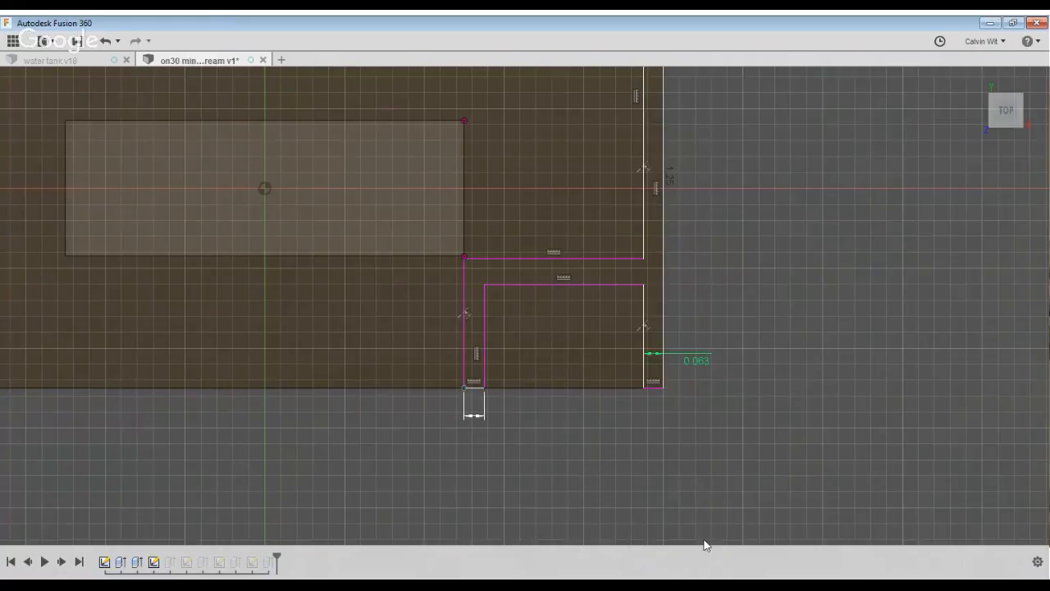
{"action": "key", "text": "Return"}
Dimension the lower compartment's inside width between its inner wall and the end wall as 0.625.
{"action": "left_click", "coordinate": [770, 443]}
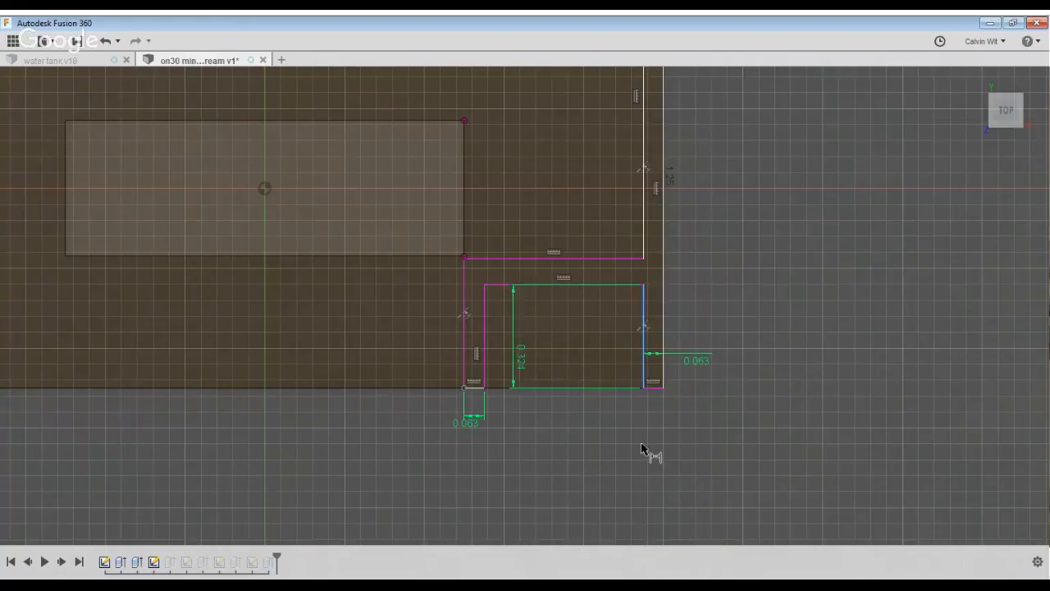
{"action": "left_click", "coordinate": [611, 444]}
{"action": "left_click", "coordinate": [695, 457]}
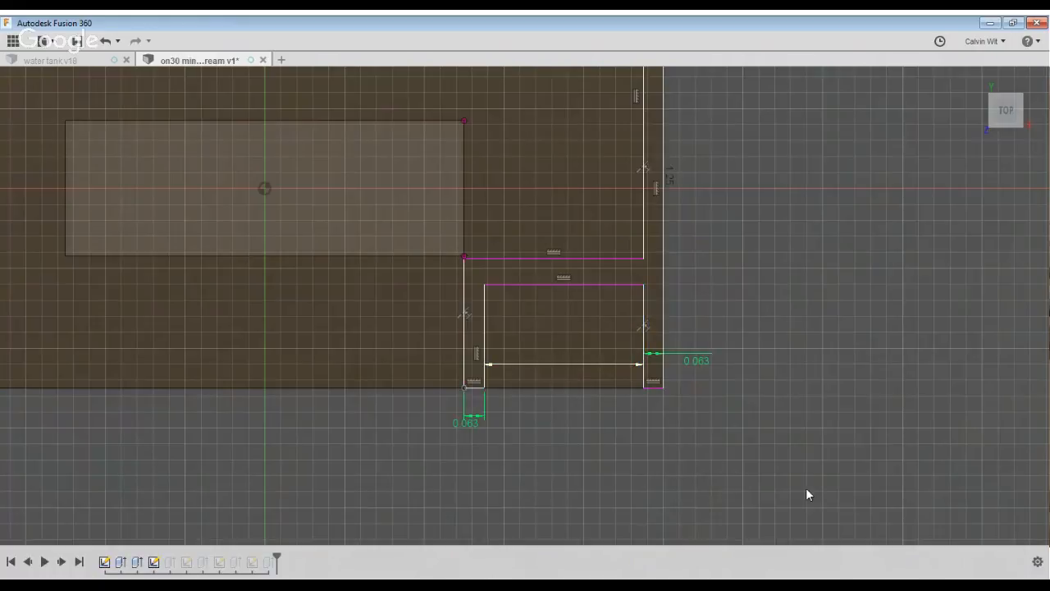
{"action": "key", "text": "Return"}
Dimension the thickness of the divider above the lower compartment as 0.063.
{"action": "scroll", "coordinate": [802, 492], "scroll_direction": "down", "scroll_amount": 3}
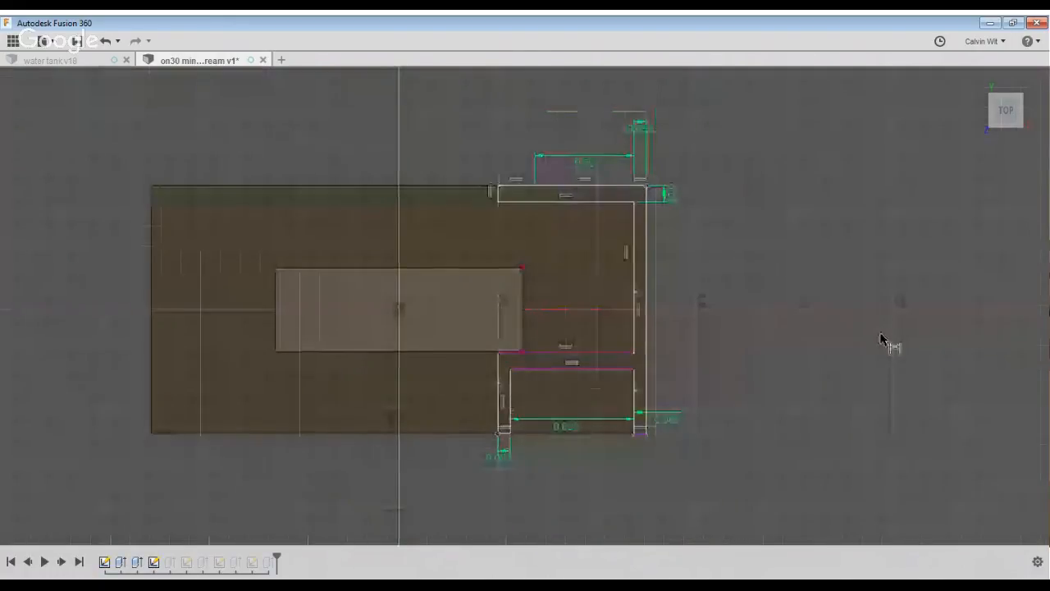
{"action": "scroll", "coordinate": [842, 240], "scroll_direction": "up", "scroll_amount": 3}
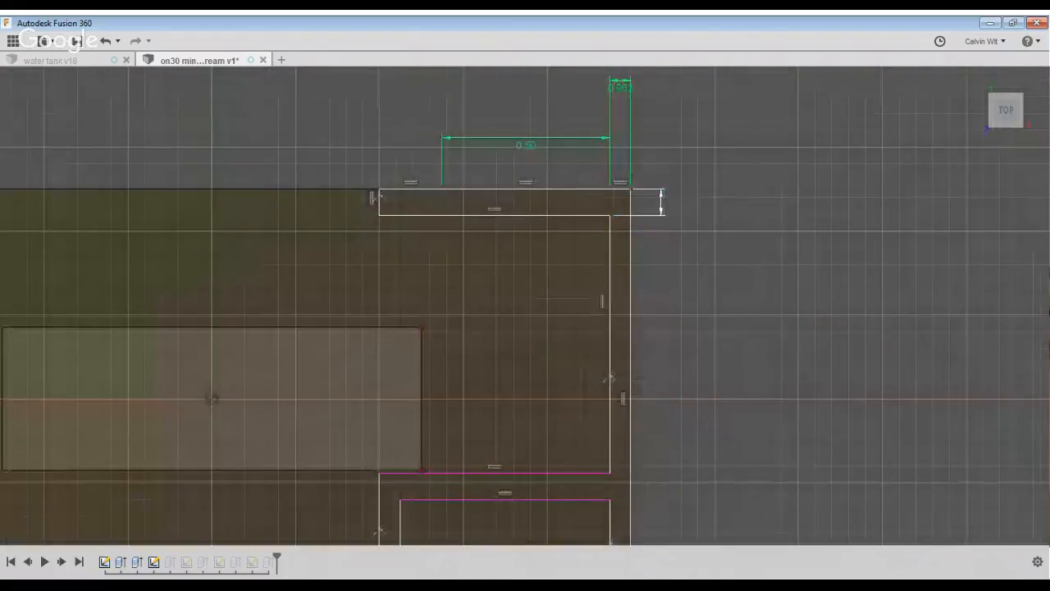
{"action": "scroll", "coordinate": [838, 247], "scroll_direction": "down", "scroll_amount": 2}
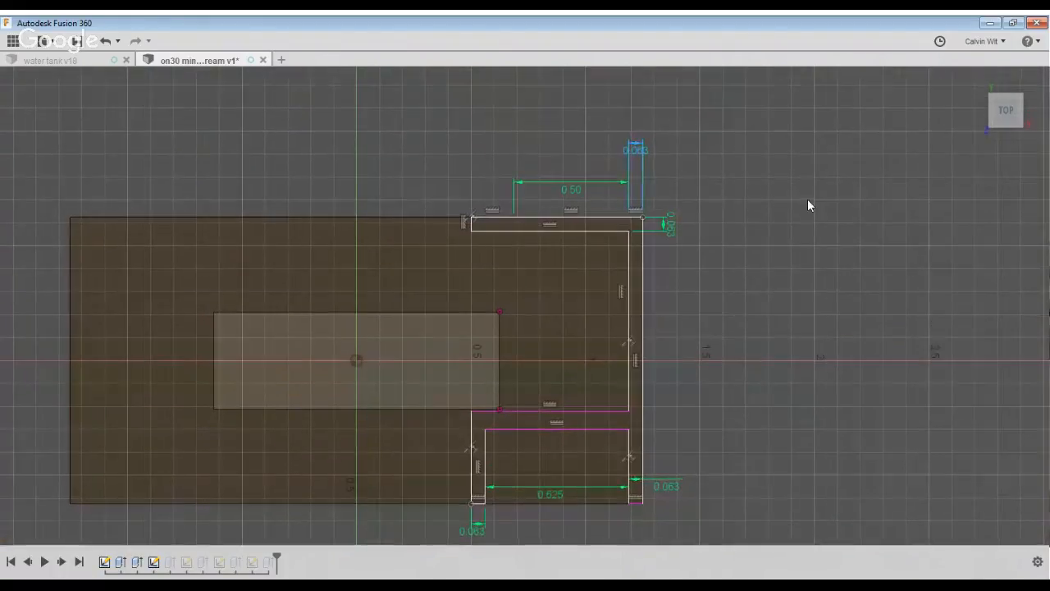
{"action": "scroll", "coordinate": [778, 457], "scroll_direction": "up", "scroll_amount": 3}
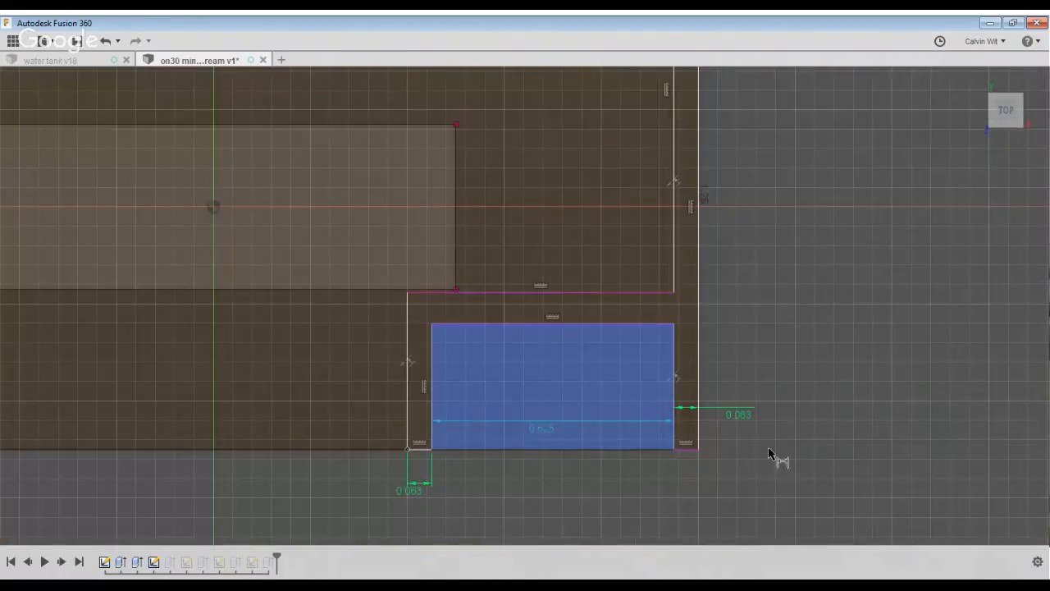
{"action": "left_click", "coordinate": [779, 363]}
{"action": "left_click", "coordinate": [744, 310]}
{"action": "type", "text": "0.063"}
{"action": "key", "text": "Return"}
Dimension the lower compartment's depth from the divider to the open edge as 0.375.
{"action": "left_click", "coordinate": [761, 397]}
{"action": "left_click", "coordinate": [757, 556]}
{"action": "left_click", "coordinate": [591, 500]}
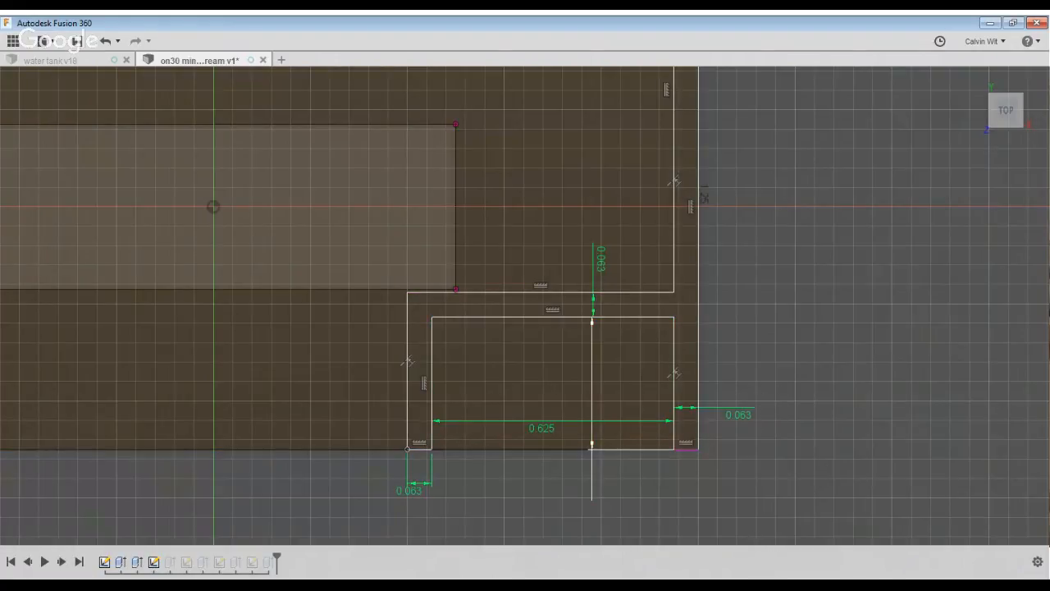
{"action": "type", "text": "0.375"}
{"action": "key", "text": "Return"}
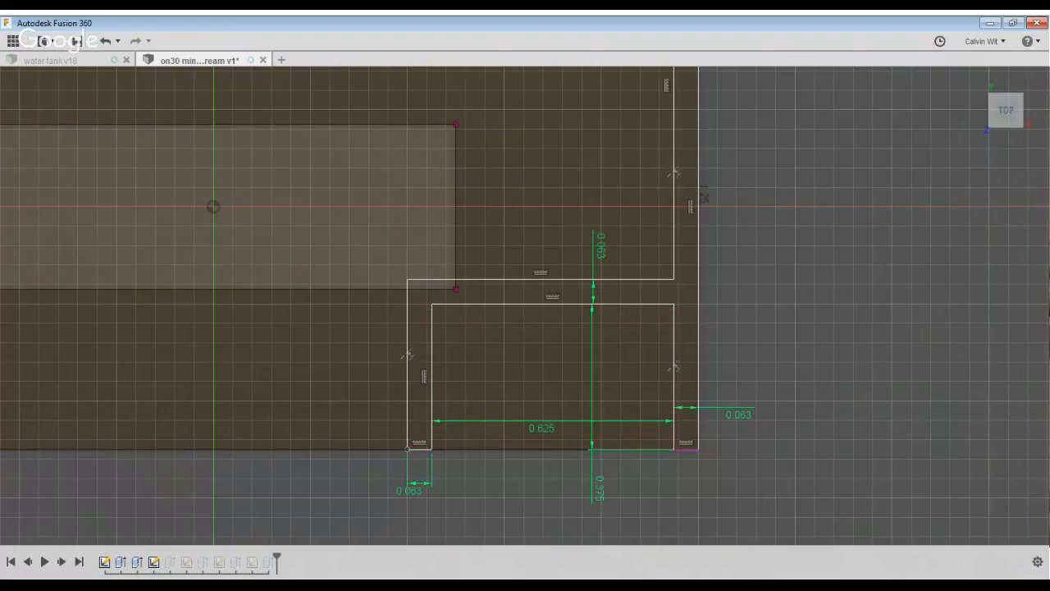
Change the lower compartment's depth to 0.35 and finish the sketch.
{"action": "double_click", "coordinate": [600, 490]}
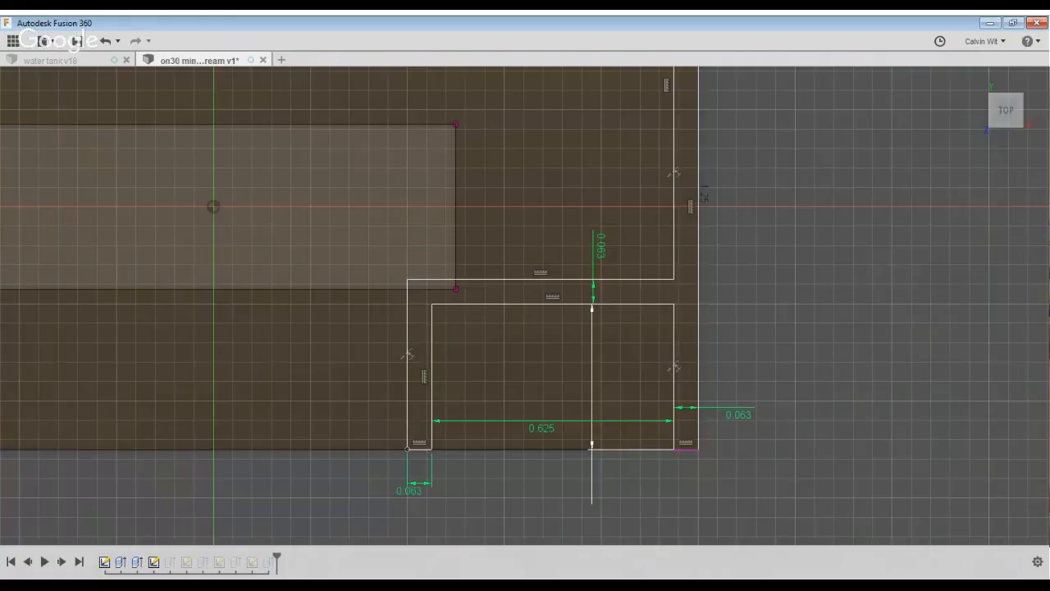
{"action": "type", "text": "0.35"}
{"action": "key", "text": "Return"}
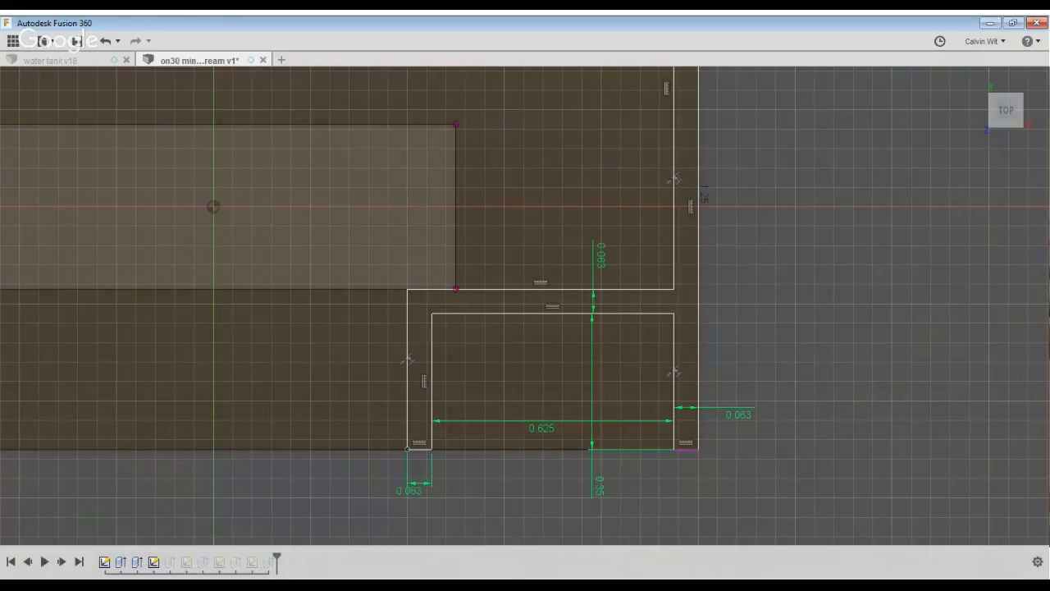
{"action": "left_click", "coordinate": [923, 352]}
{"action": "scroll", "coordinate": [923, 352], "scroll_direction": "down", "scroll_amount": 3}
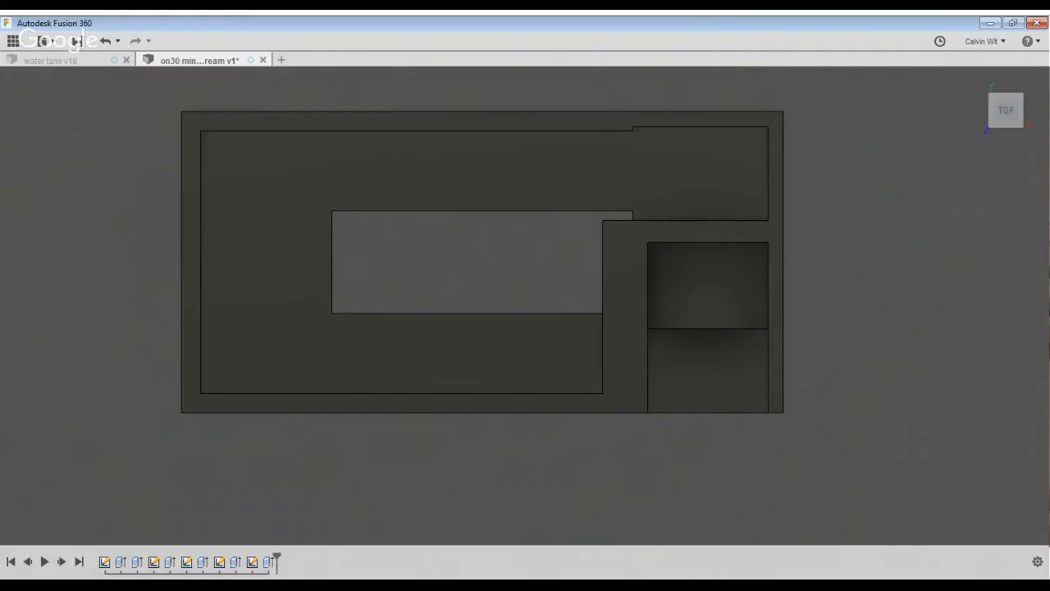
Reopen the raised wall sketch, dimension the lower compartment's inner wall strip as 0.063 wide, and finish the sketch.
{"action": "middle_click_drag", "start_coordinate": [500, 484], "coordinate": [484, 386], "text": "shift"}
{"action": "left_click", "coordinate": [186, 562]}
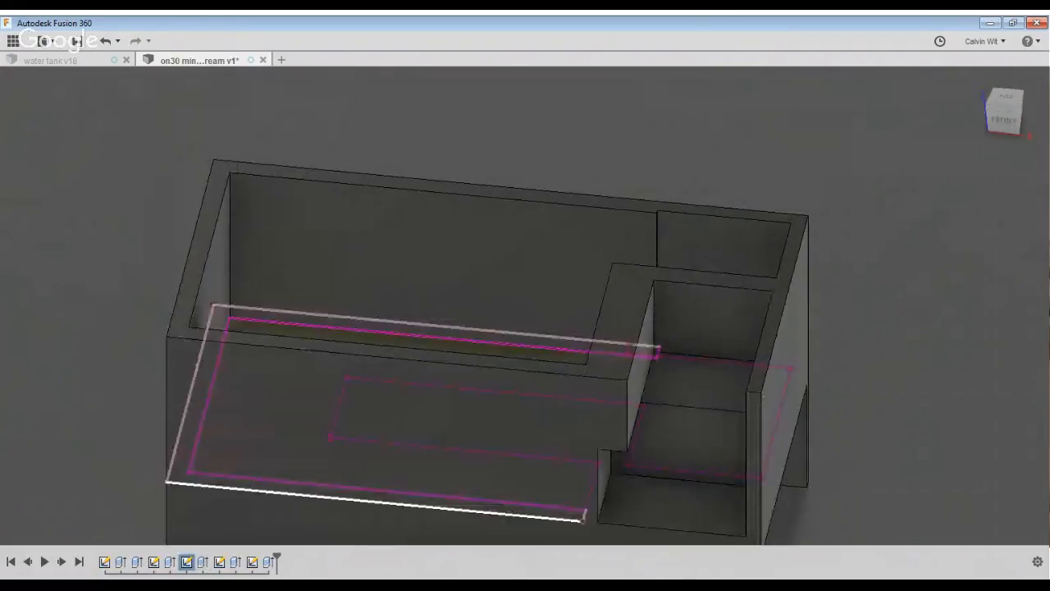
{"action": "middle_click_drag", "start_coordinate": [566, 578], "coordinate": [525, 492], "text": "shift"}
{"action": "left_click", "coordinate": [219, 562]}
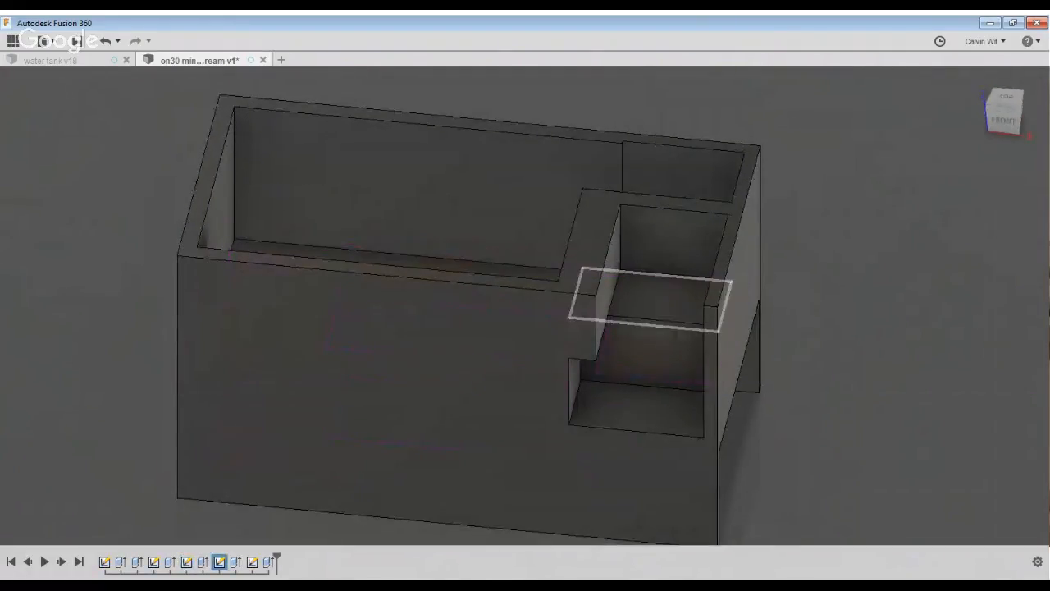
{"action": "left_click", "coordinate": [251, 562]}
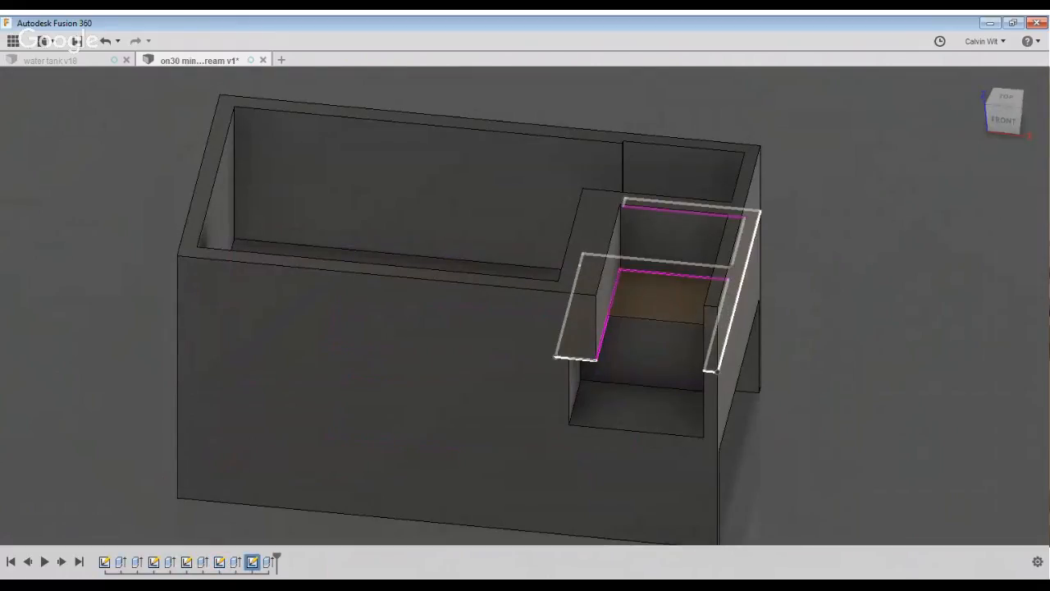
{"action": "double_click", "coordinate": [252, 562]}
{"action": "key", "text": "d"}
{"action": "left_click", "coordinate": [605, 307]}
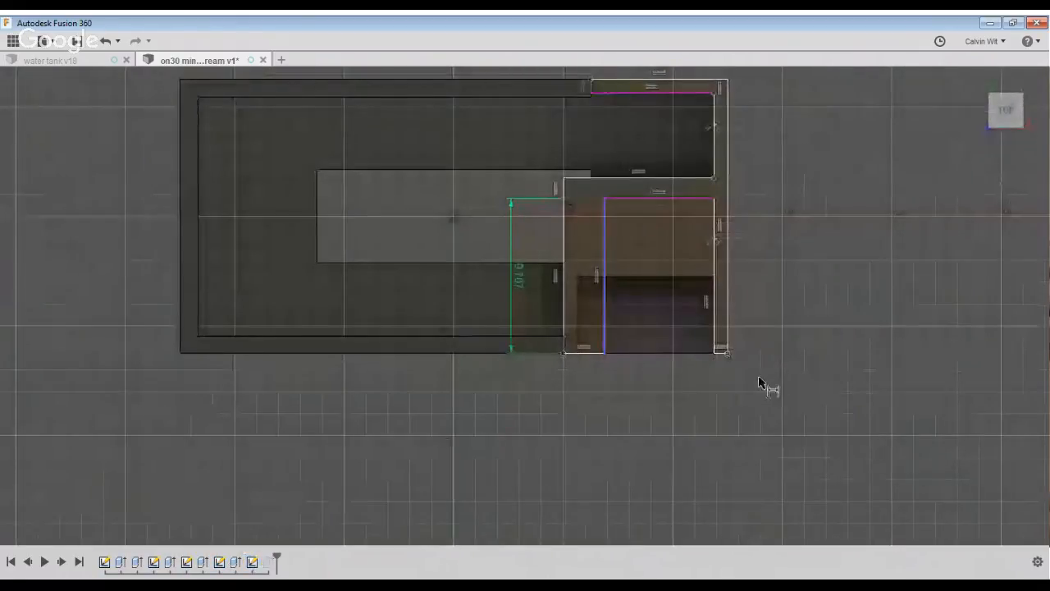
{"action": "left_click", "coordinate": [563, 317]}
{"action": "left_click", "coordinate": [566, 384]}
{"action": "key", "text": "Return"}
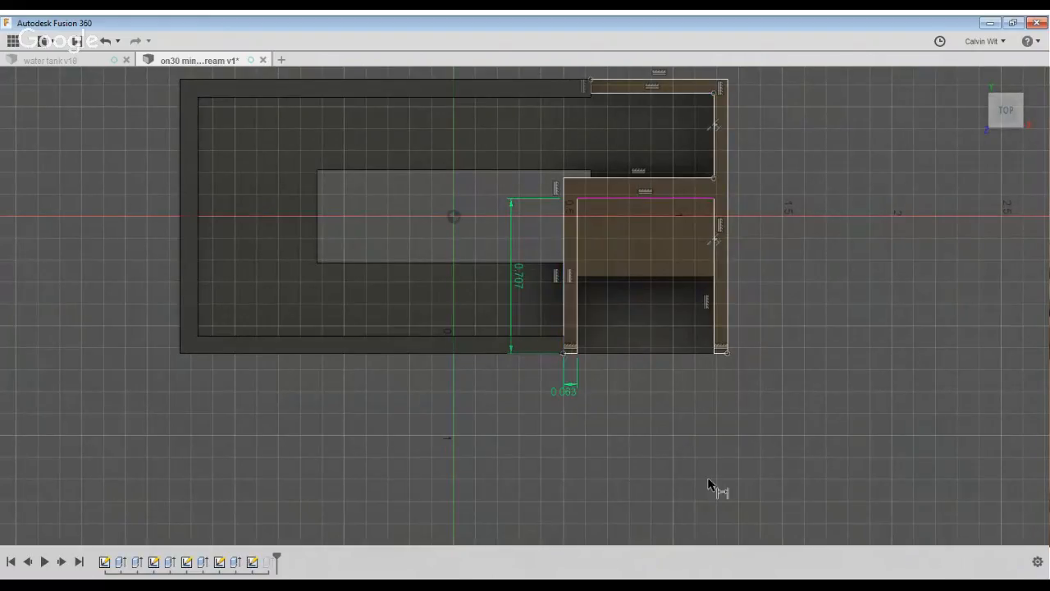
{"action": "left_click", "coordinate": [980, 367]}
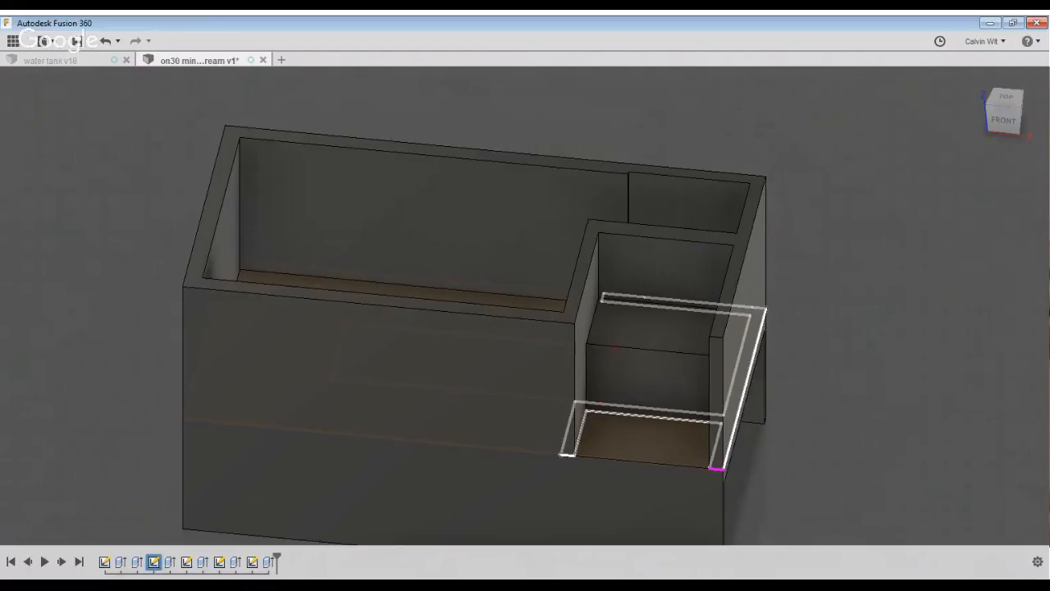
Reopen the base wall sketch and set the end wall's thickness beside the lower compartment to 0.04.
{"action": "double_click", "coordinate": [153, 561]}
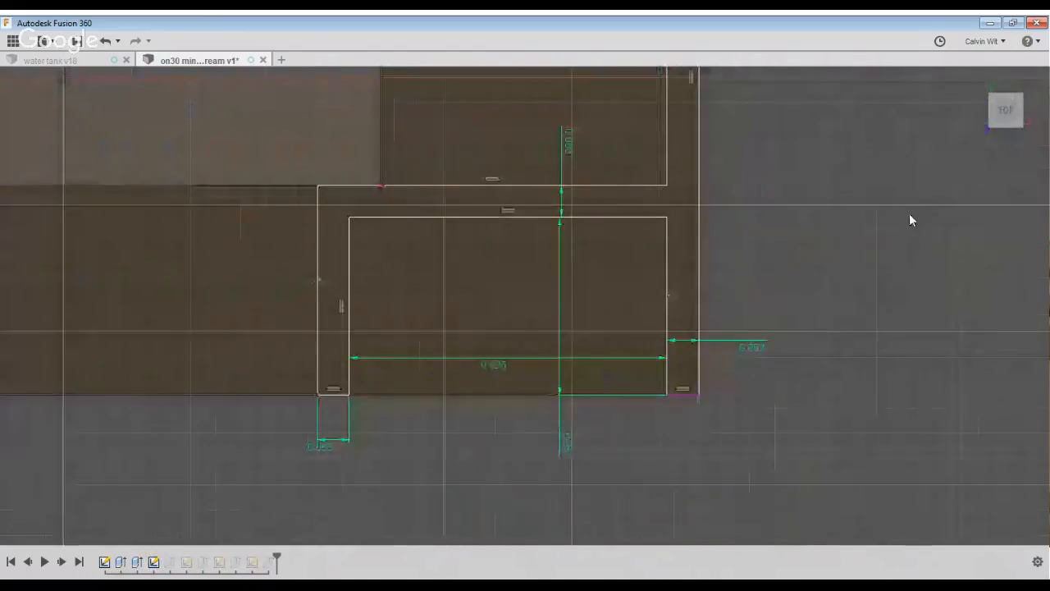
{"action": "scroll", "coordinate": [928, 380], "scroll_direction": "up", "scroll_amount": 3}
{"action": "middle_click_drag", "start_coordinate": [927, 389], "coordinate": [924, 454]}
{"action": "double_click", "coordinate": [755, 432]}
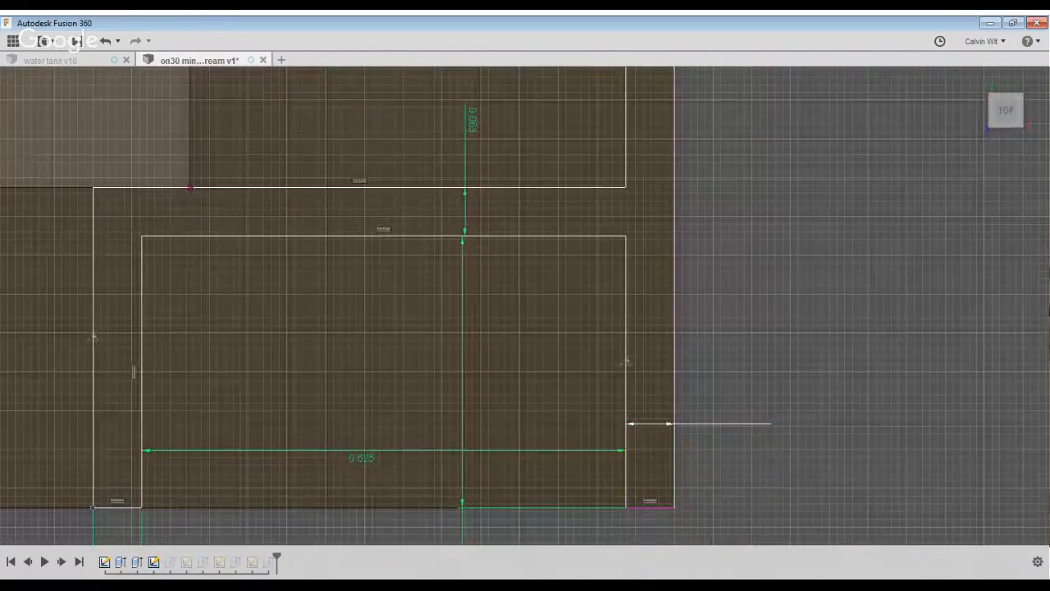
{"action": "key", "text": "Return"}
Delete the upper side wall's thickness dimension and replace it with a new one of 0.08.
{"action": "scroll", "coordinate": [941, 557], "scroll_direction": "down", "scroll_amount": 3}
{"action": "mouse_move", "coordinate": [954, 305]}
{"action": "middle_mouse_down"}
{"action": "mouse_move", "coordinate": [949, 449]}
{"action": "mouse_move", "coordinate": [926, 405]}
{"action": "middle_mouse_up"}
{"action": "left_click", "coordinate": [729, 195]}
{"action": "key", "text": "Delete"}
{"action": "key", "text": "d"}
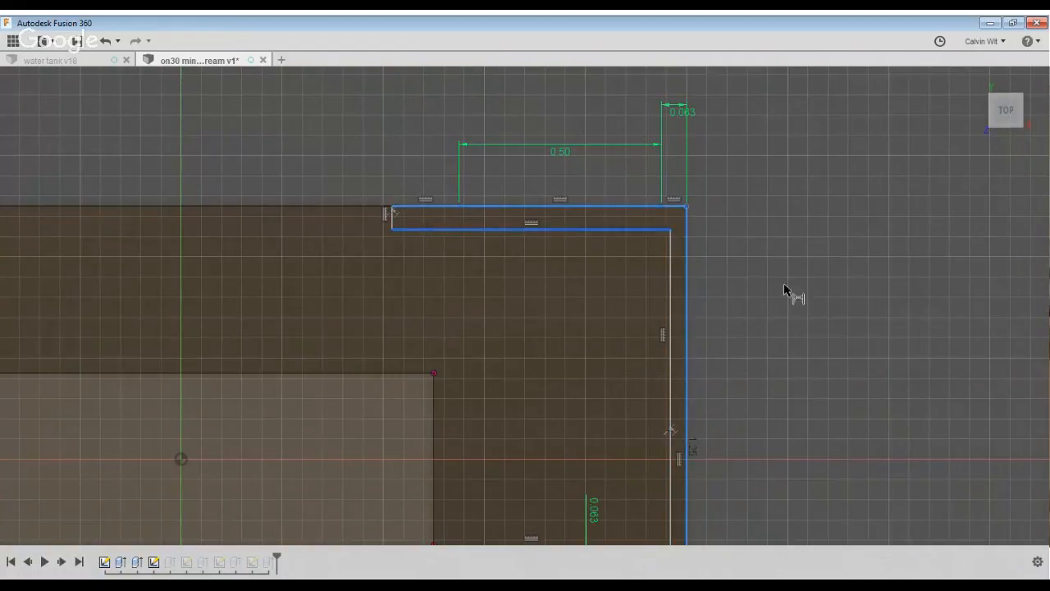
{"action": "left_click", "coordinate": [717, 259]}
{"action": "left_click", "coordinate": [800, 257]}
{"action": "left_click", "coordinate": [790, 293]}
{"action": "left_click", "coordinate": [1029, 288]}
{"action": "key", "text": "Return"}
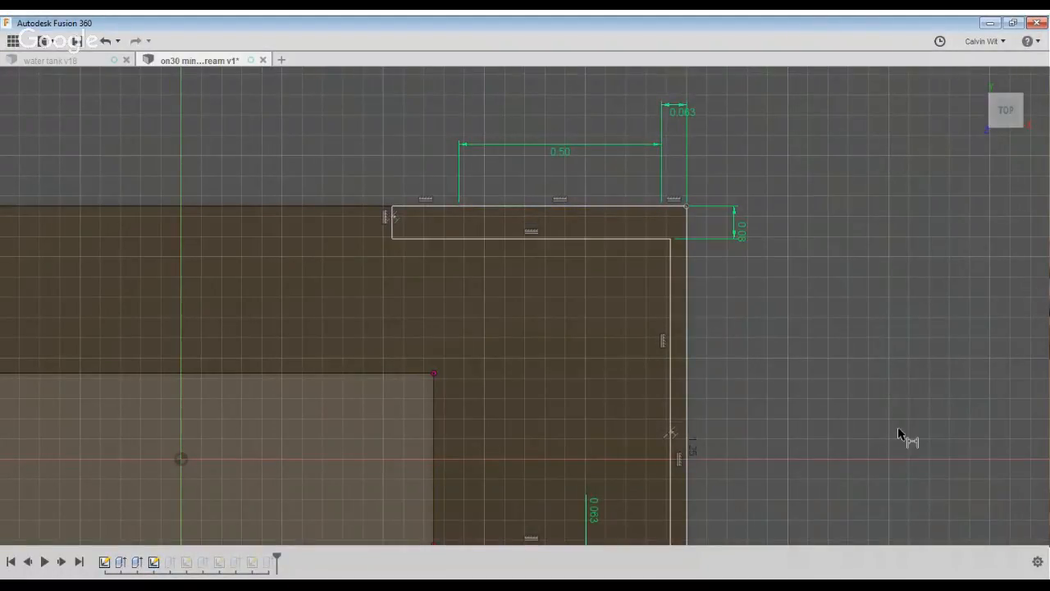
{"action": "scroll", "coordinate": [900, 433], "scroll_direction": "down", "scroll_amount": 2}
{"action": "middle_click_drag", "start_coordinate": [900, 433], "coordinate": [837, 245]}
{"action": "scroll", "coordinate": [832, 245], "scroll_direction": "up", "scroll_amount": 1}
{"action": "left_click", "coordinate": [812, 280]}
{"action": "left_click", "coordinate": [802, 278]}
{"action": "left_click", "coordinate": [854, 281]}
{"action": "key", "text": "Escape"}
Delete the 0.063 dimension above the end wall and dimension the thickness of the wall's upper portion as 0.08.
{"action": "middle_click_drag", "start_coordinate": [977, 497], "coordinate": [981, 533]}
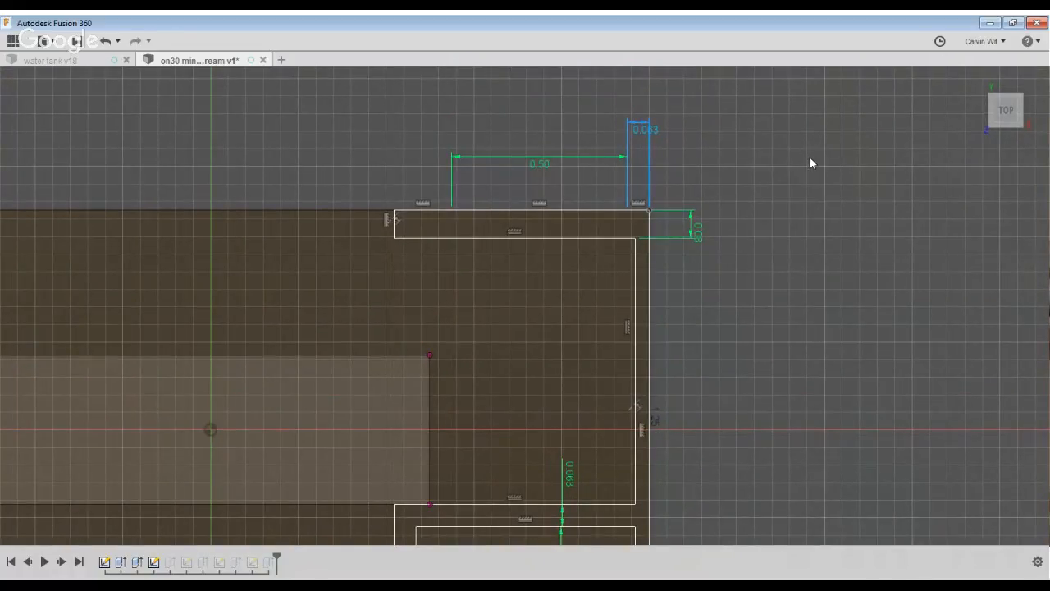
{"action": "key", "text": "Delete"}
{"action": "key", "text": "d"}
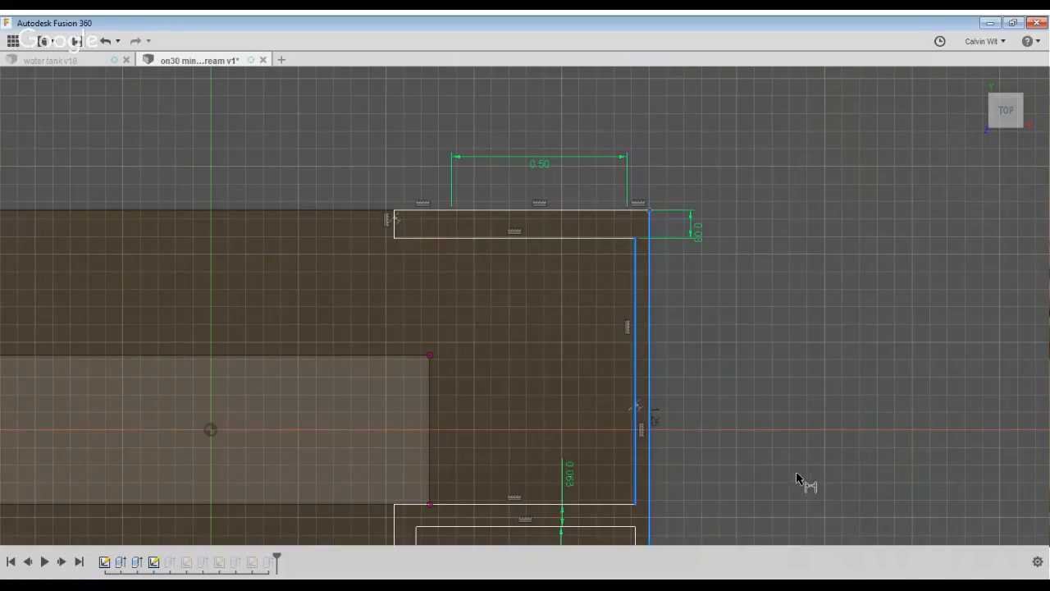
{"action": "key", "text": "Escape"}
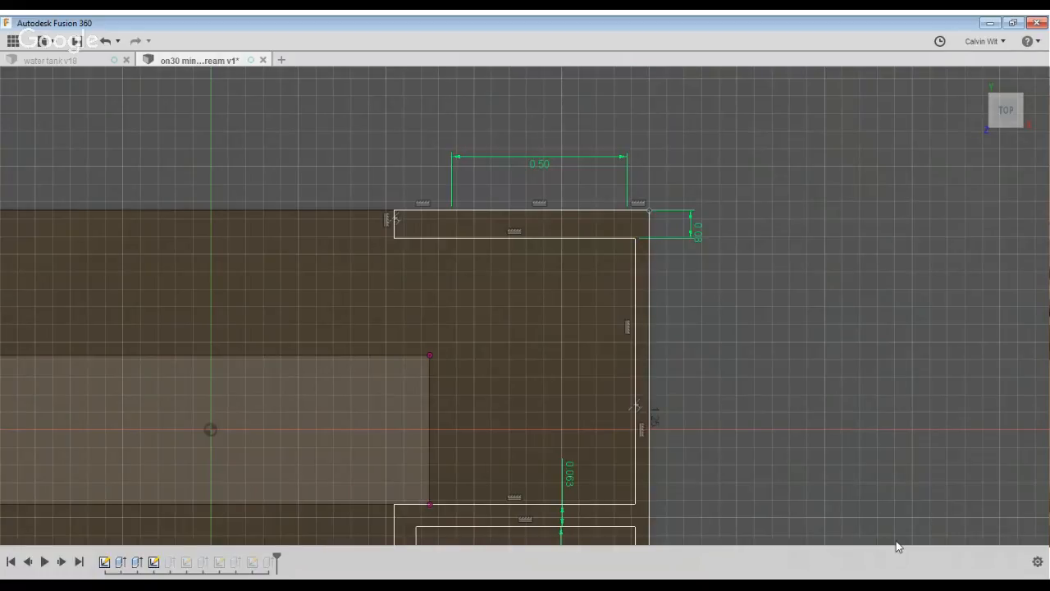
{"action": "middle_click_drag", "start_coordinate": [796, 487], "coordinate": [755, 427]}
{"action": "key", "text": "d"}
{"action": "left_click", "coordinate": [745, 424]}
{"action": "left_click", "coordinate": [772, 405]}
{"action": "key", "text": "Return"}
Set the thicknesses of the lower compartment's inner wall and divider to 0.08, and finish the sketch.
{"action": "scroll", "coordinate": [821, 369], "scroll_direction": "down", "scroll_amount": 2}
{"action": "middle_click_drag", "start_coordinate": [775, 514], "coordinate": [797, 366]}
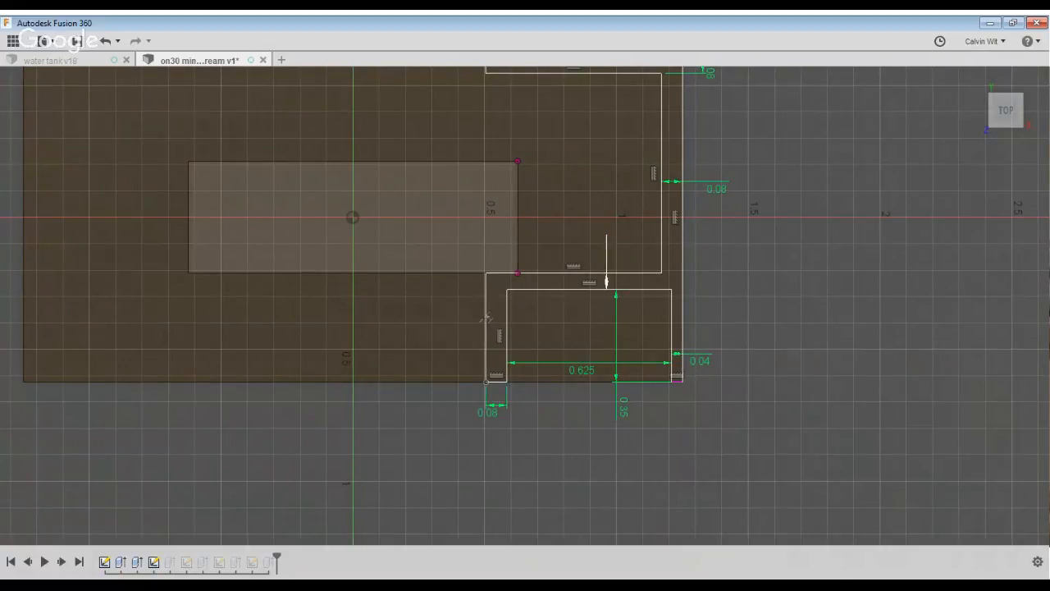
{"action": "key", "text": "Return"}
{"action": "middle_click_drag", "start_coordinate": [938, 262], "coordinate": [929, 358]}
{"action": "scroll", "coordinate": [908, 376], "scroll_direction": "down", "scroll_amount": 2}
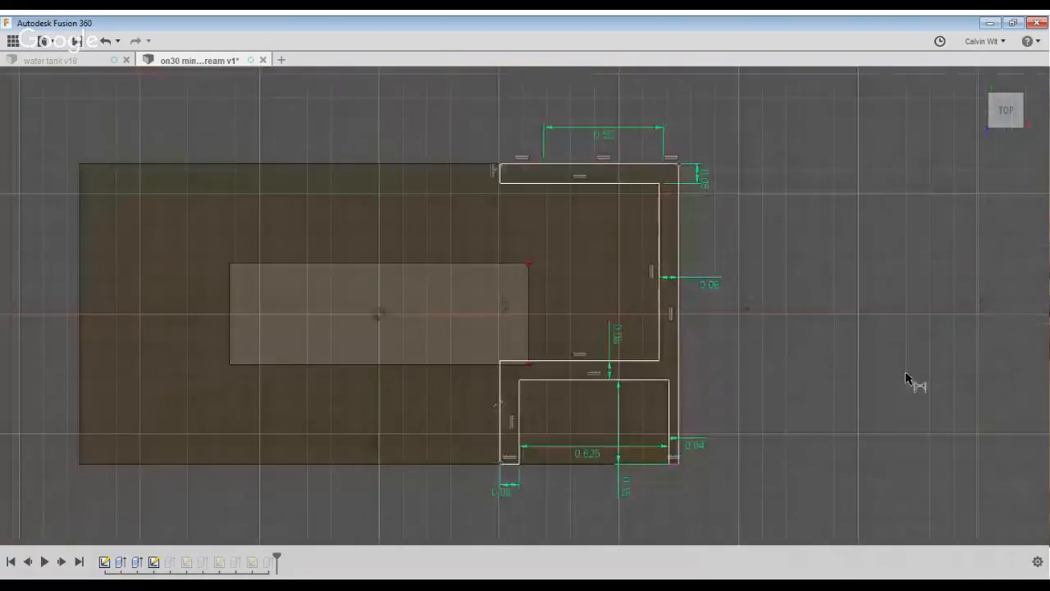
{"action": "left_click", "coordinate": [1024, 222]}
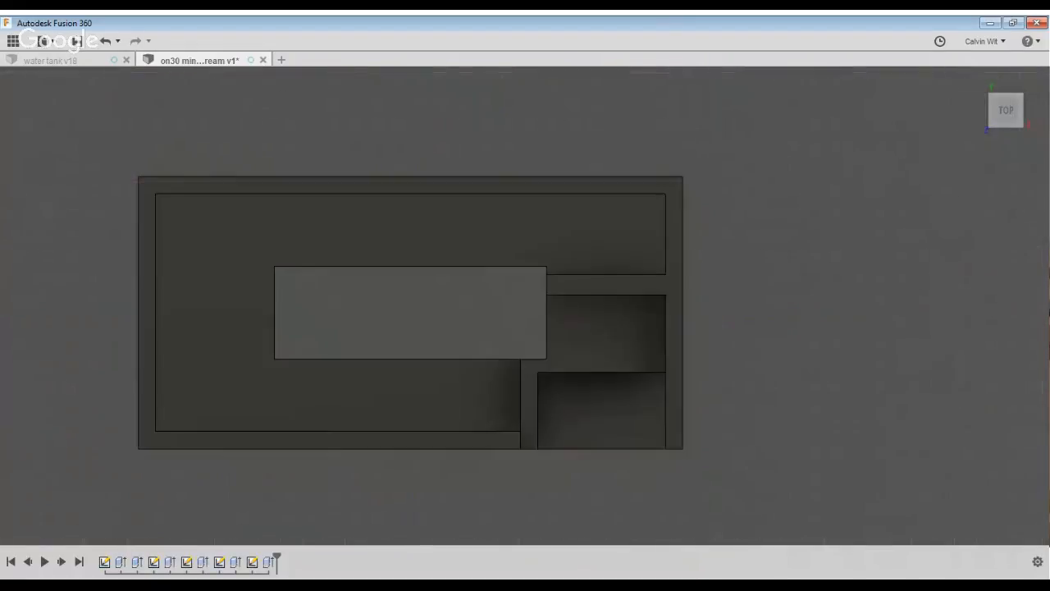
Examine the end section and its sketches, opening the upper compartment's wall sketch to compare its outline with the lower compartment.
{"action": "middle_click_drag", "start_coordinate": [1025, 277], "coordinate": [1010, 203], "text": "shift"}
{"action": "middle_click_drag", "start_coordinate": [1042, 480], "coordinate": [1048, 408]}
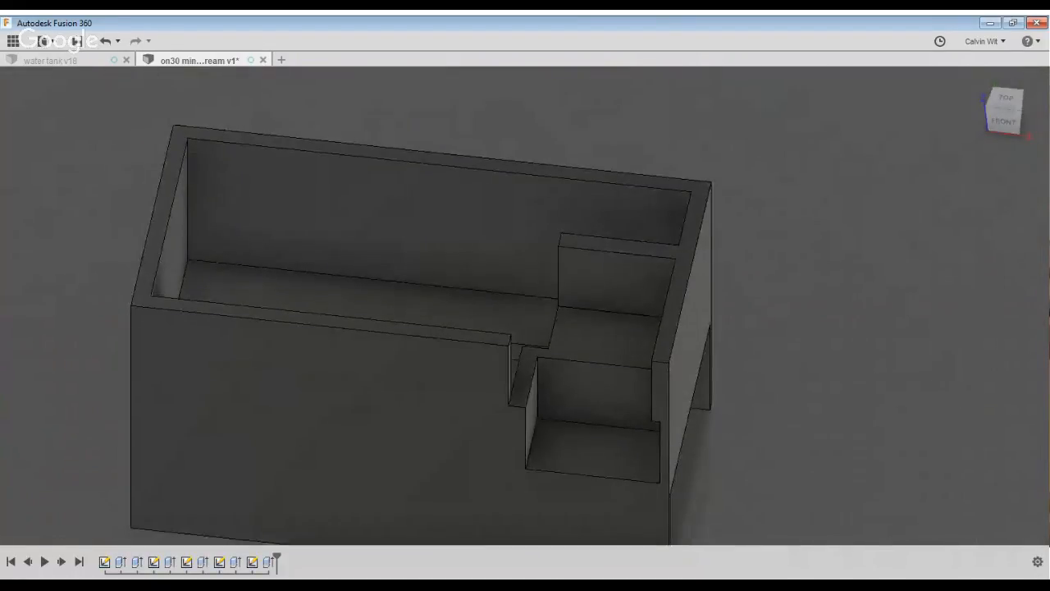
{"action": "left_click", "coordinate": [187, 562]}
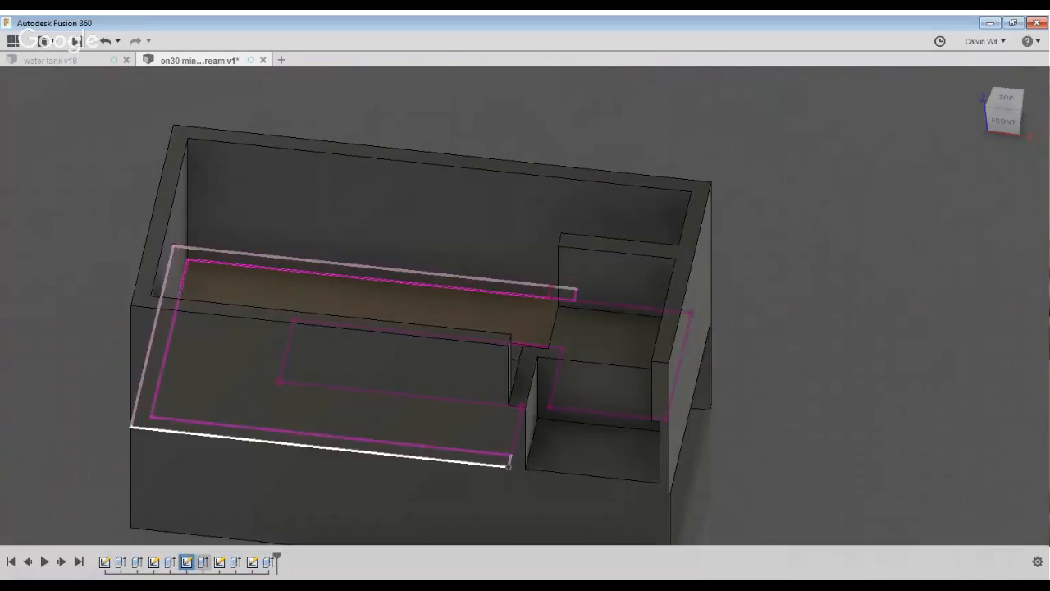
{"action": "left_click", "coordinate": [220, 562]}
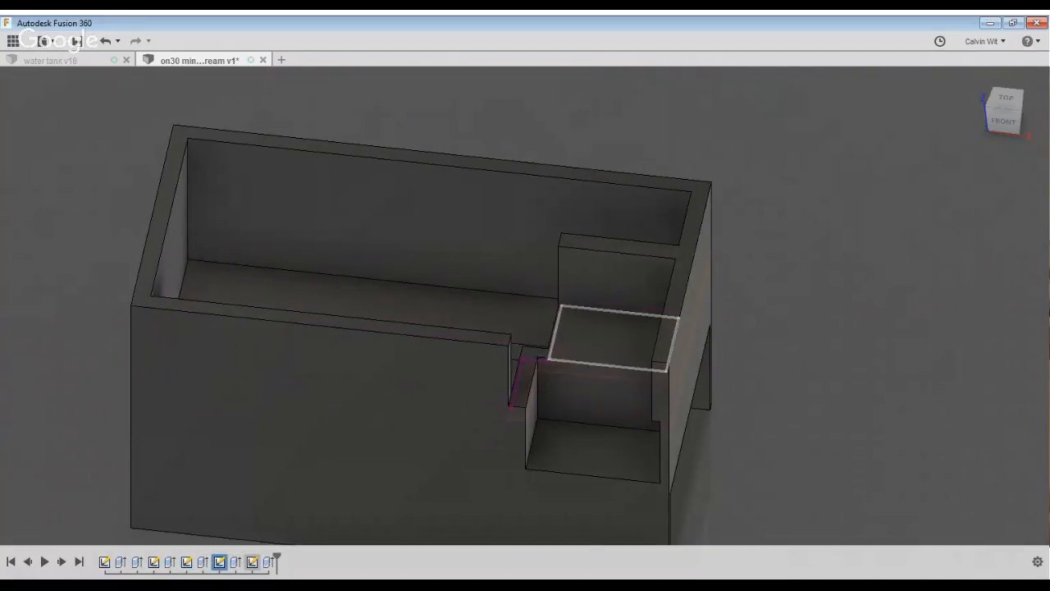
{"action": "left_click", "coordinate": [253, 562]}
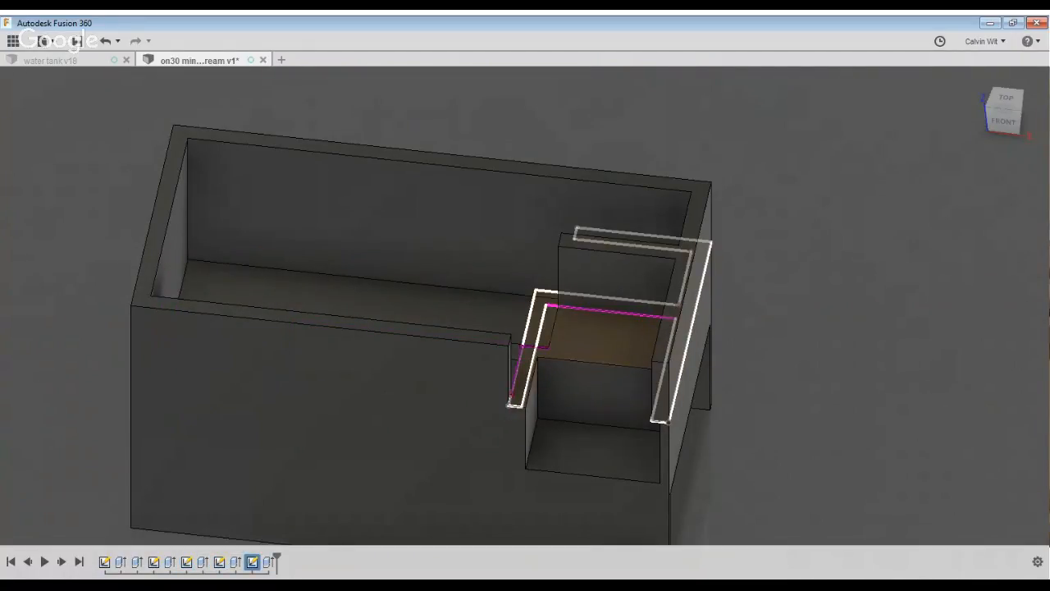
{"action": "left_click", "coordinate": [407, 521]}
{"action": "scroll", "coordinate": [731, 338], "scroll_direction": "up", "scroll_amount": 3}
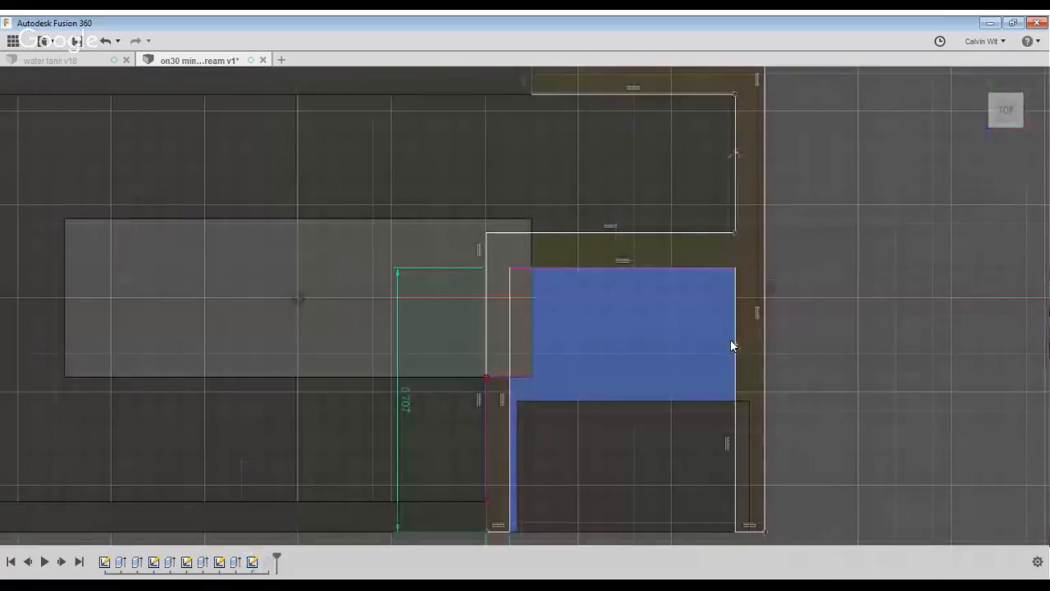
{"action": "scroll", "coordinate": [733, 349], "scroll_direction": "down", "scroll_amount": 3}
{"action": "scroll", "coordinate": [733, 485], "scroll_direction": "up", "scroll_amount": 2}
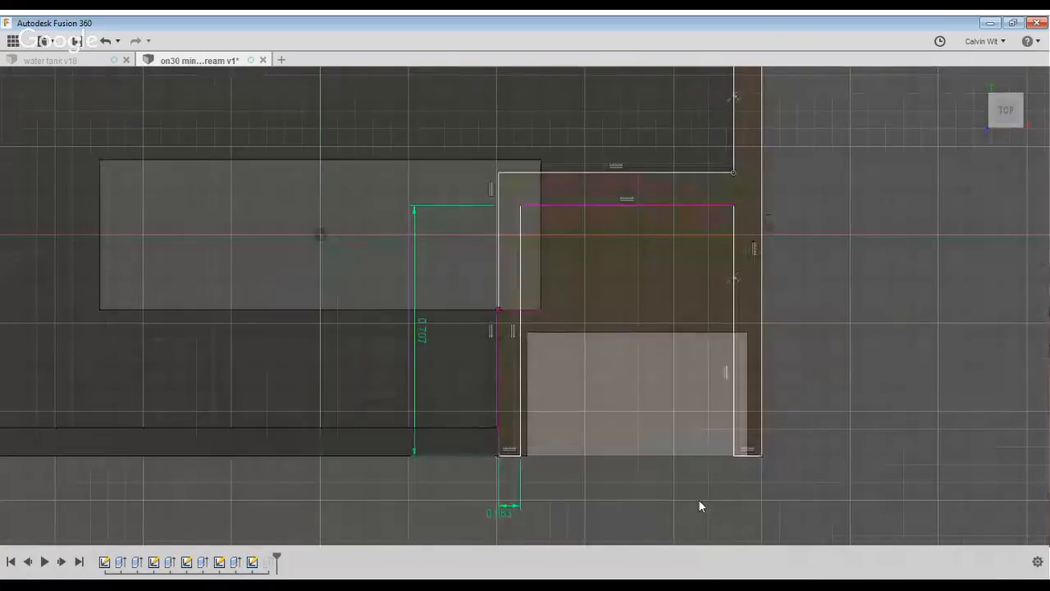
{"action": "left_click", "coordinate": [1016, 75]}
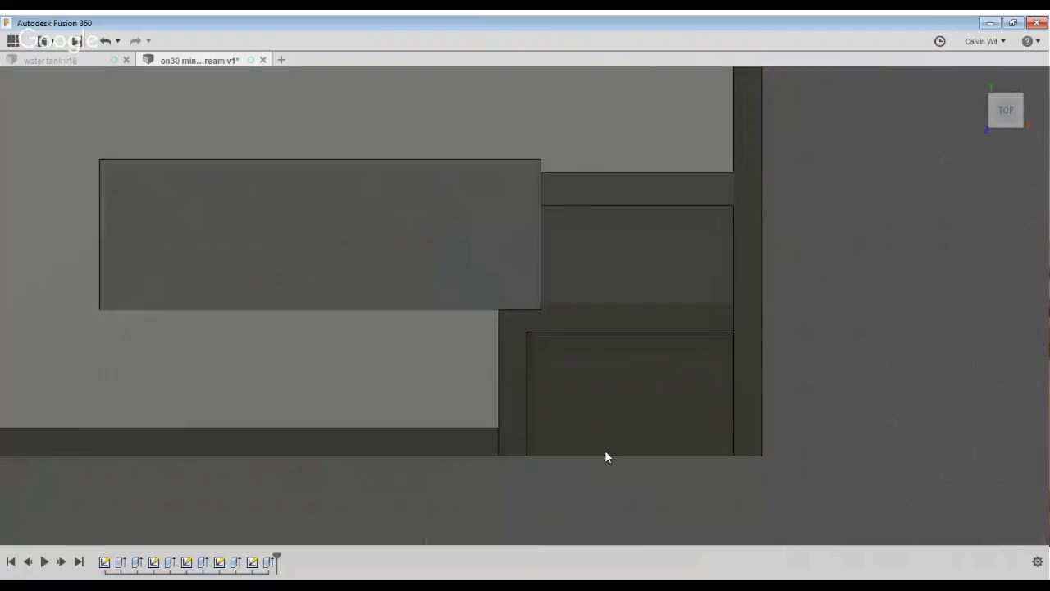
Reopen the upper compartment's floor sketch, draw a rectangle over the lower compartment's side wall, and delete the projected edge above it.
{"action": "left_click", "coordinate": [187, 562]}
{"action": "middle_click_drag", "start_coordinate": [283, 525], "coordinate": [258, 476], "text": "shift"}
{"action": "scroll", "coordinate": [258, 476], "scroll_direction": "down", "scroll_amount": 2}
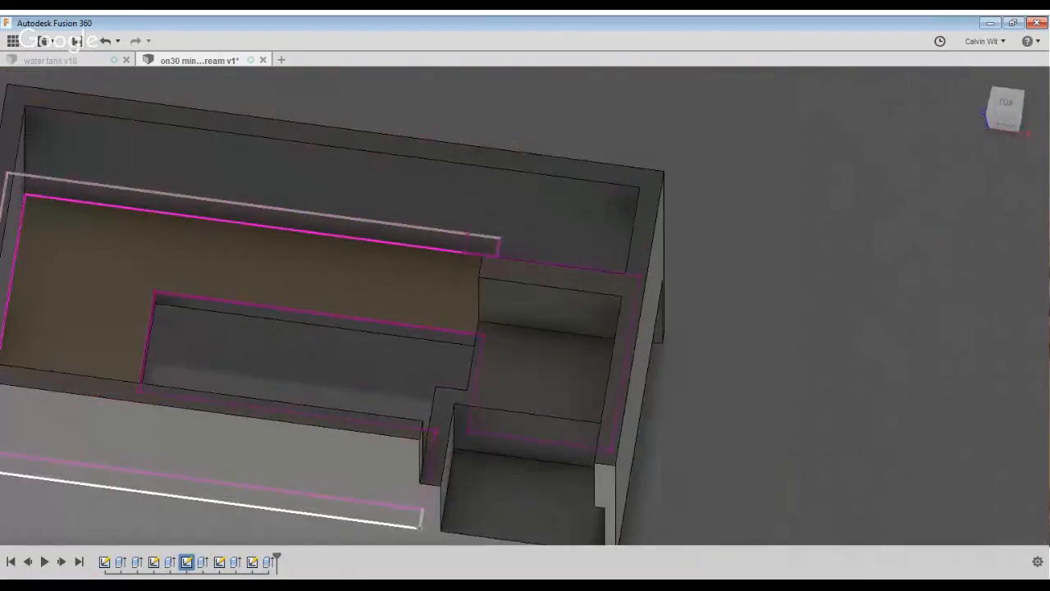
{"action": "left_click", "coordinate": [220, 562]}
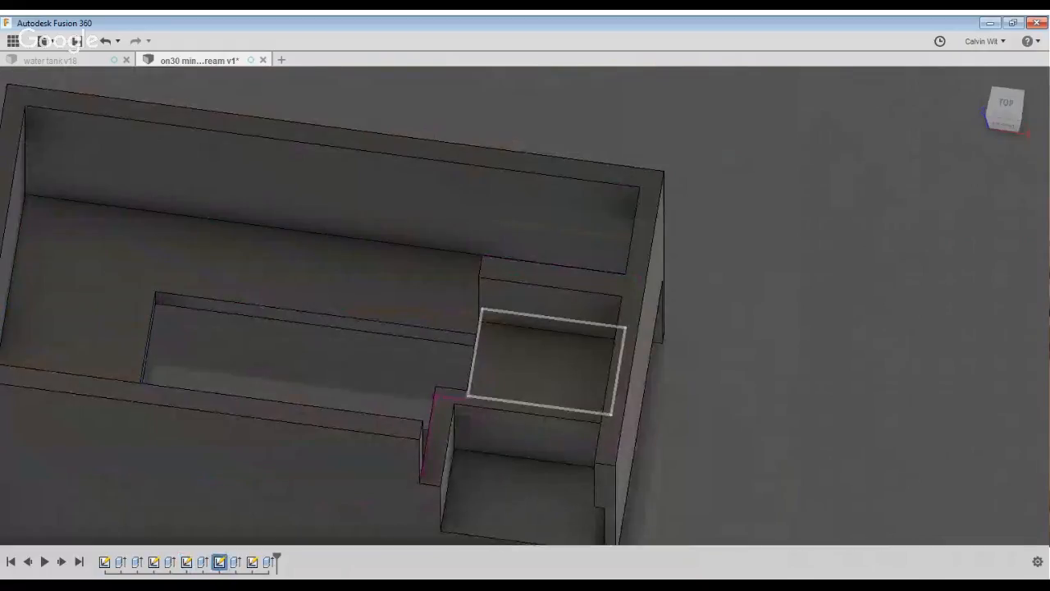
{"action": "double_click", "coordinate": [220, 562]}
{"action": "scroll", "coordinate": [610, 477], "scroll_direction": "up", "scroll_amount": 5}
{"action": "scroll", "coordinate": [572, 484], "scroll_direction": "down", "scroll_amount": 2}
{"action": "scroll", "coordinate": [572, 484], "scroll_direction": "down", "scroll_amount": 2}
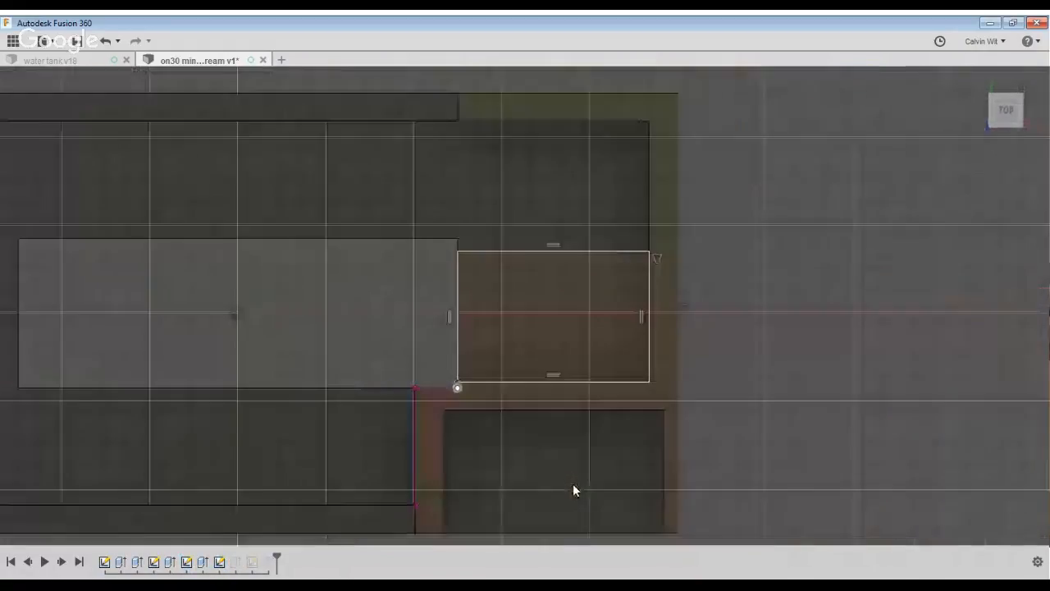
{"action": "key", "text": "r"}
{"action": "left_click", "coordinate": [415, 532]}
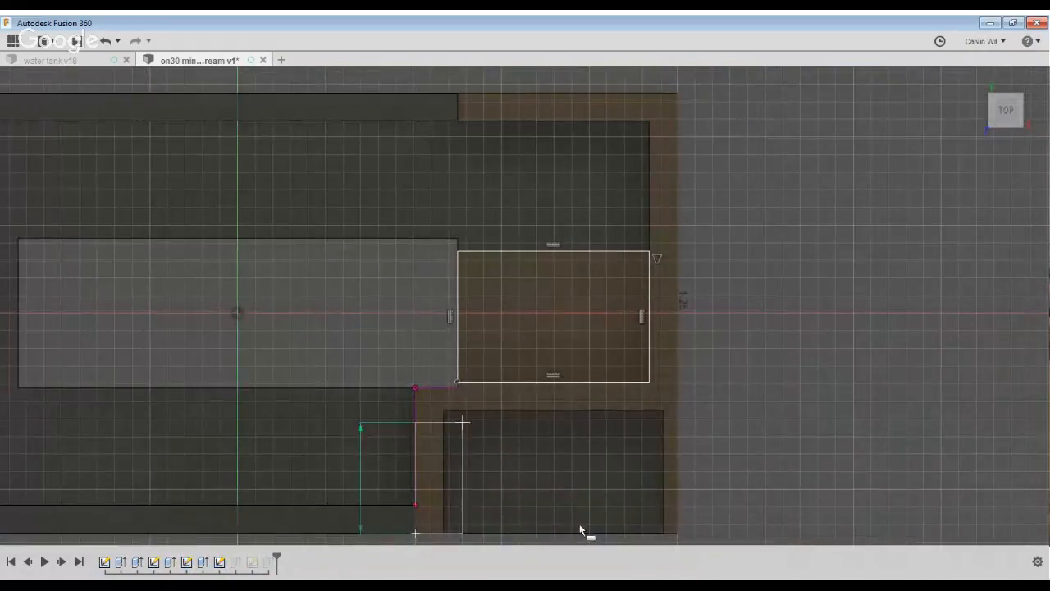
{"action": "left_click", "coordinate": [443, 409]}
{"action": "scroll", "coordinate": [562, 504], "scroll_direction": "up", "scroll_amount": 3}
{"action": "key", "text": "Escape"}
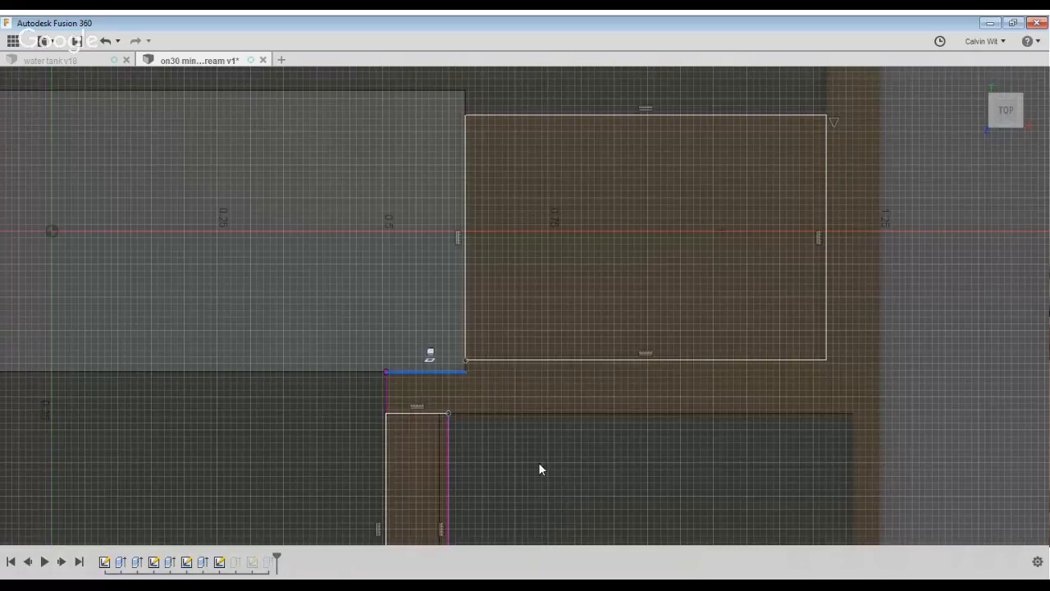
{"action": "key", "text": "Delete"}
Delete the upper compartment's floor rectangle and undo that deletion.
{"action": "left_click", "coordinate": [479, 491]}
{"action": "double_click", "coordinate": [609, 448]}
{"action": "key", "text": "Delete"}
{"action": "scroll", "coordinate": [609, 448], "scroll_direction": "down", "scroll_amount": 2}
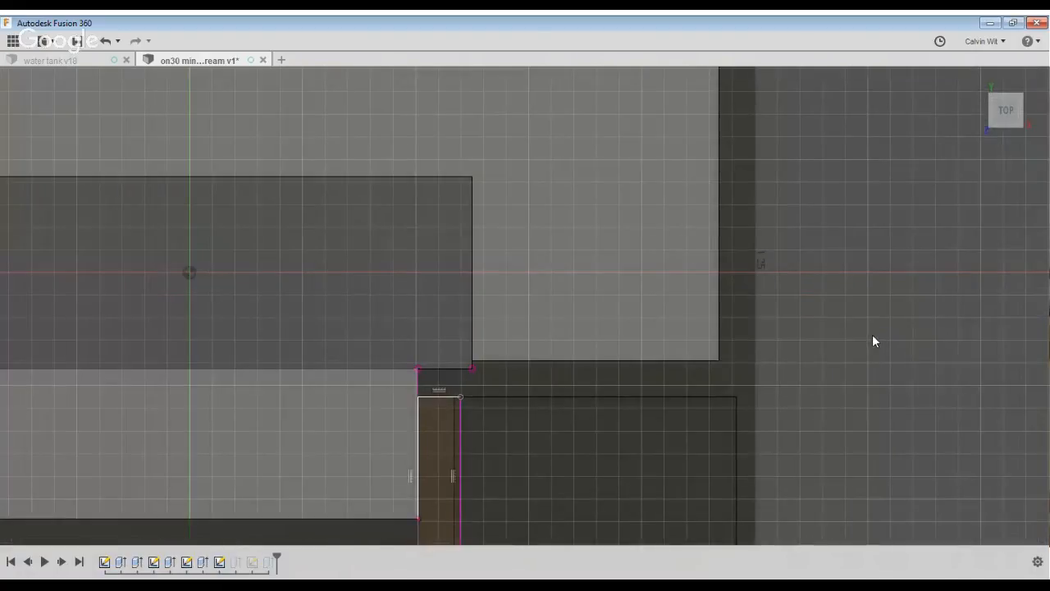
{"action": "middle_click_drag", "start_coordinate": [873, 335], "coordinate": [870, 365]}
{"action": "key", "text": "ctrl+z"}
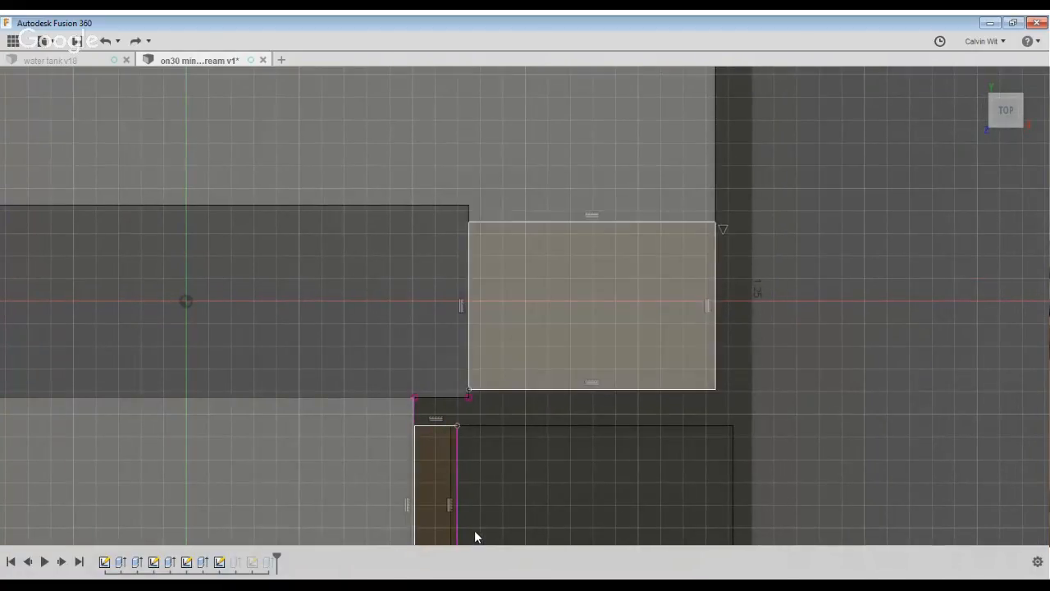
Connect the floor rectangle's corner to the side wall's outline with lines, and trim the line across the wall's inner end.
{"action": "scroll", "coordinate": [390, 194], "scroll_direction": "up", "scroll_amount": 3}
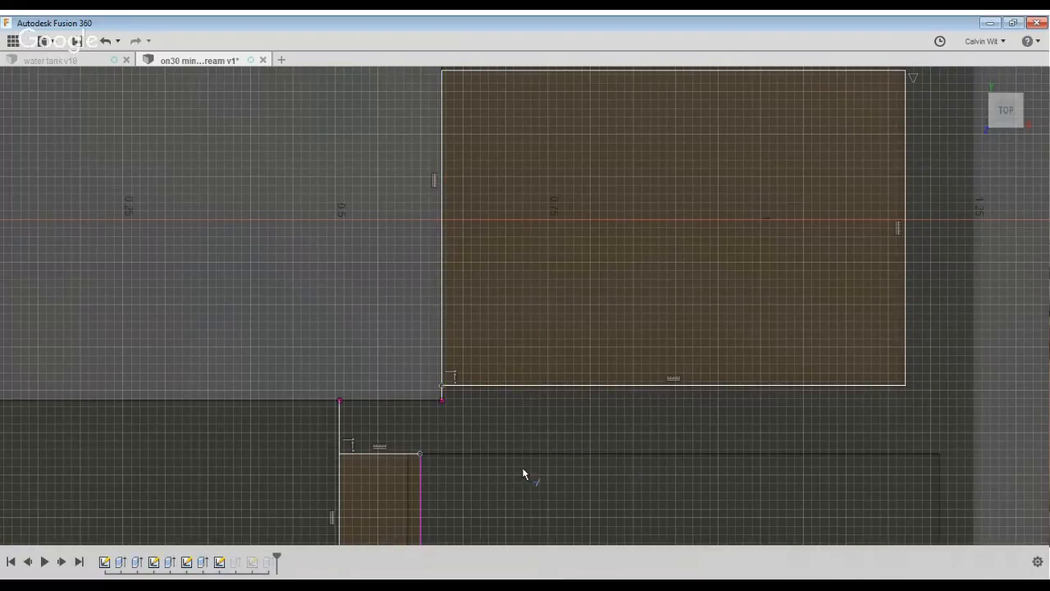
{"action": "left_click", "coordinate": [338, 400]}
{"action": "left_click", "coordinate": [441, 401]}
{"action": "key", "text": "t"}
{"action": "left_click", "coordinate": [378, 452]}
{"action": "scroll", "coordinate": [484, 492], "scroll_direction": "down", "scroll_amount": 3}
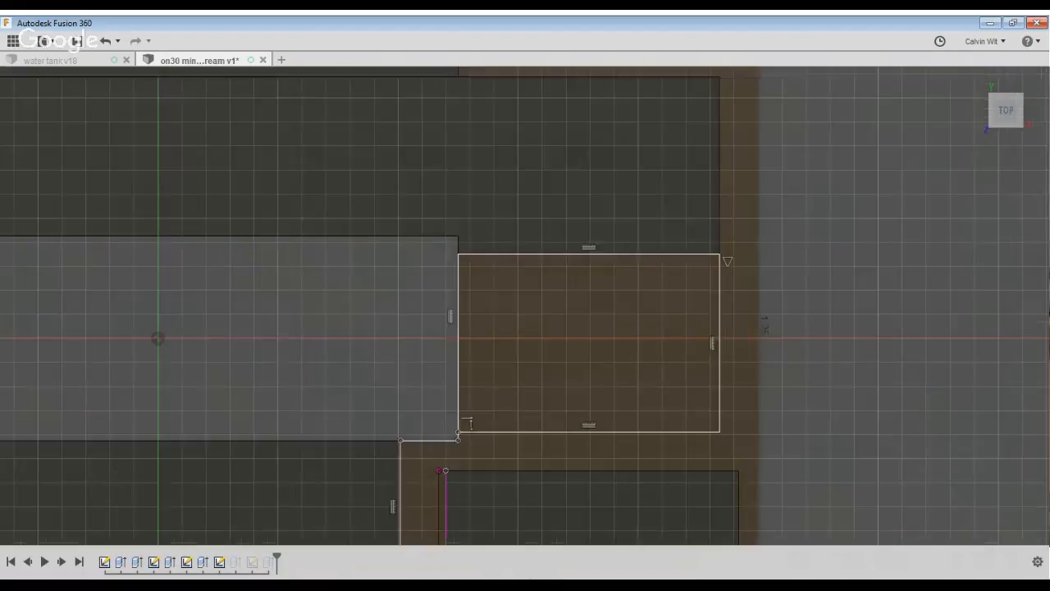
Trace the lower compartment's inner edges with sketch lines along its side wall, divider and end wall.
{"action": "scroll", "coordinate": [507, 391], "scroll_direction": "up", "scroll_amount": 2}
{"action": "scroll", "coordinate": [563, 452], "scroll_direction": "up", "scroll_amount": 2}
{"action": "scroll", "coordinate": [563, 452], "scroll_direction": "down", "scroll_amount": 2}
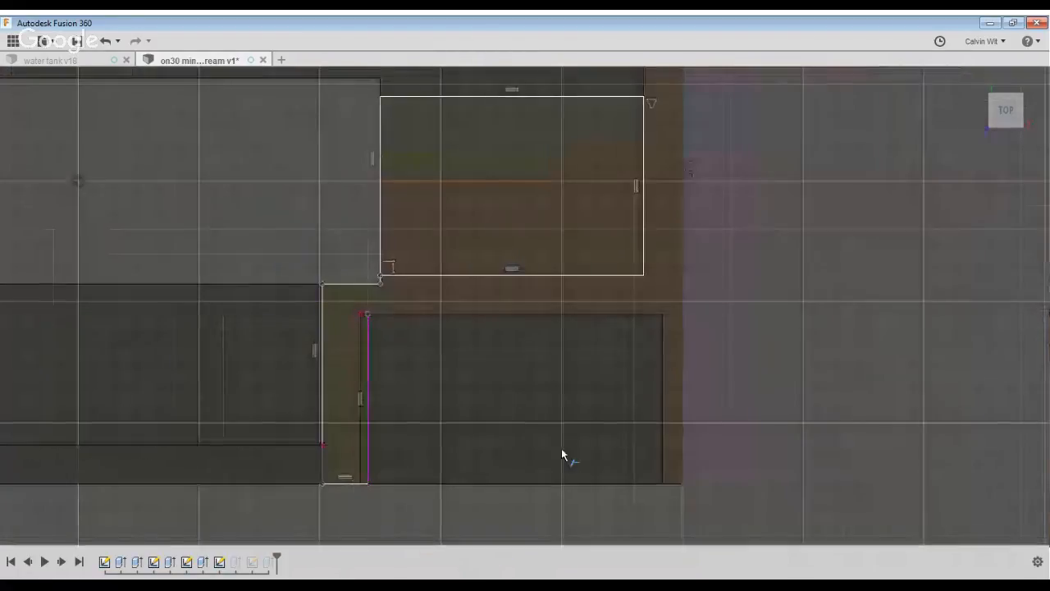
{"action": "middle_click_drag", "start_coordinate": [562, 452], "coordinate": [476, 450], "text": "shift"}
{"action": "scroll", "coordinate": [308, 442], "scroll_direction": "up", "scroll_amount": 3}
{"action": "left_click", "coordinate": [352, 421]}
{"action": "scroll", "coordinate": [446, 516], "scroll_direction": "down", "scroll_amount": 2}
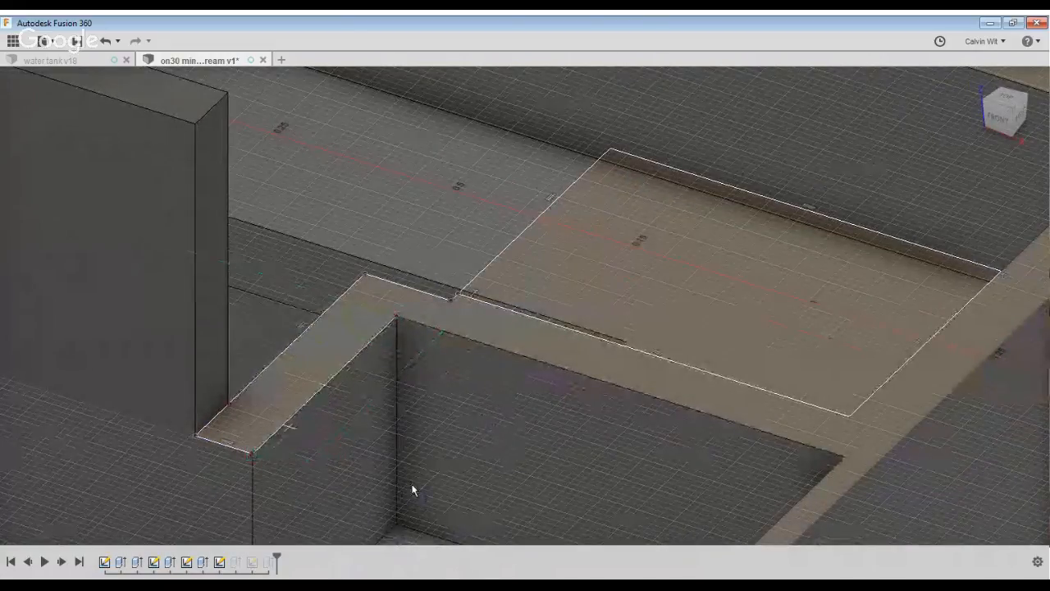
{"action": "left_click", "coordinate": [842, 456]}
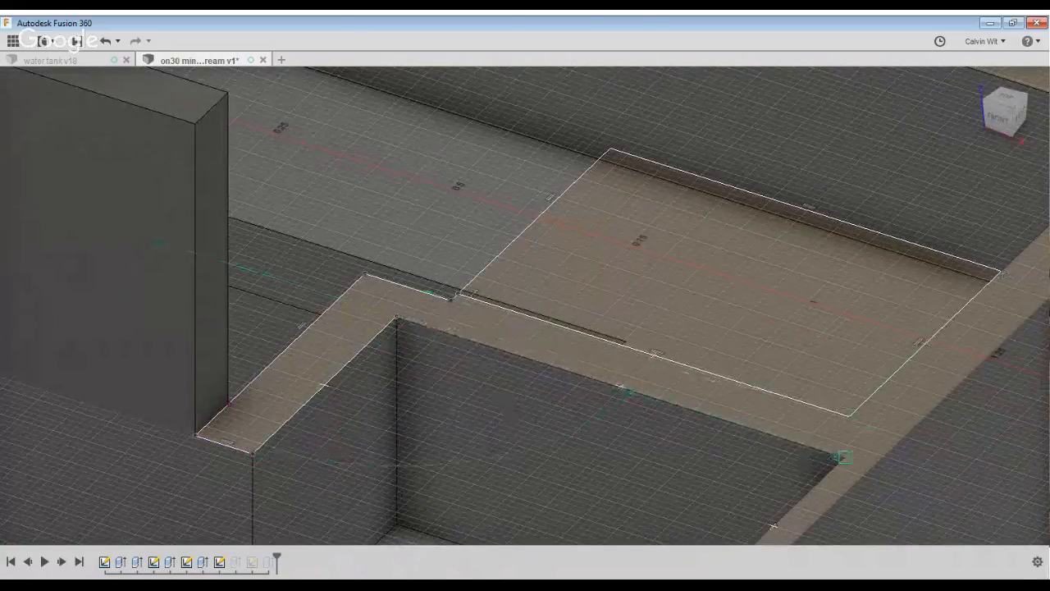
{"action": "scroll", "coordinate": [690, 397], "scroll_direction": "down", "scroll_amount": 3}
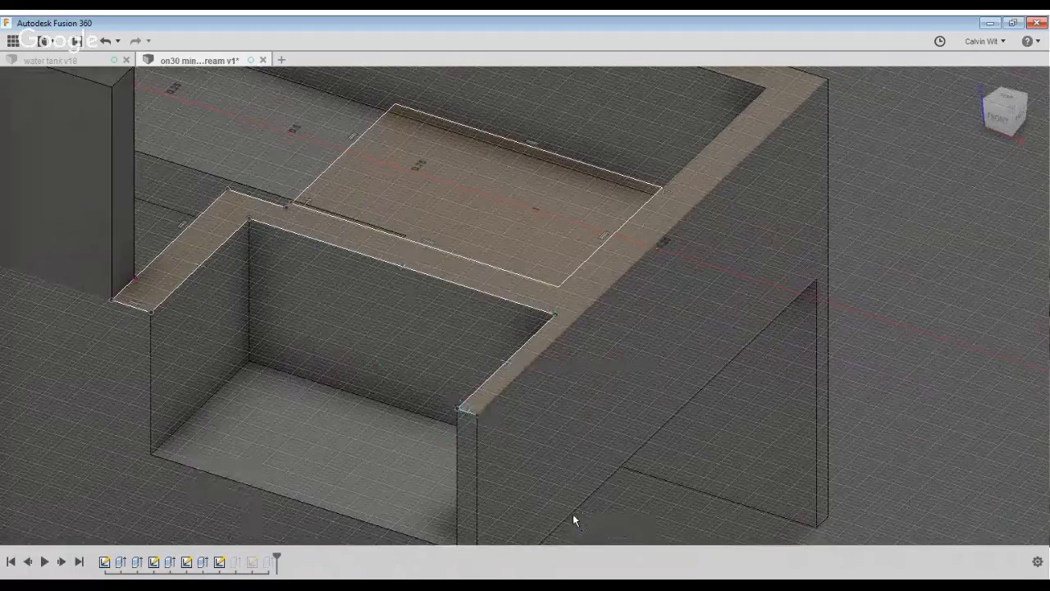
Continue the outline around the end wall and its far return, trim the floor rectangle's inner edges, and finish the sketch.
{"action": "scroll", "coordinate": [600, 520], "scroll_direction": "down", "scroll_amount": 2}
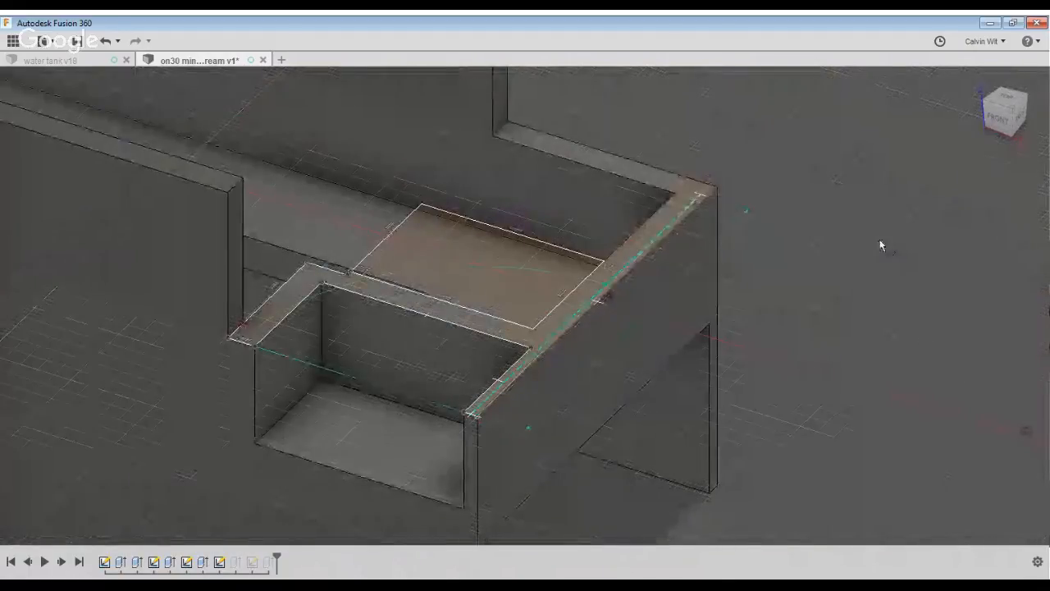
{"action": "left_click", "coordinate": [621, 172]}
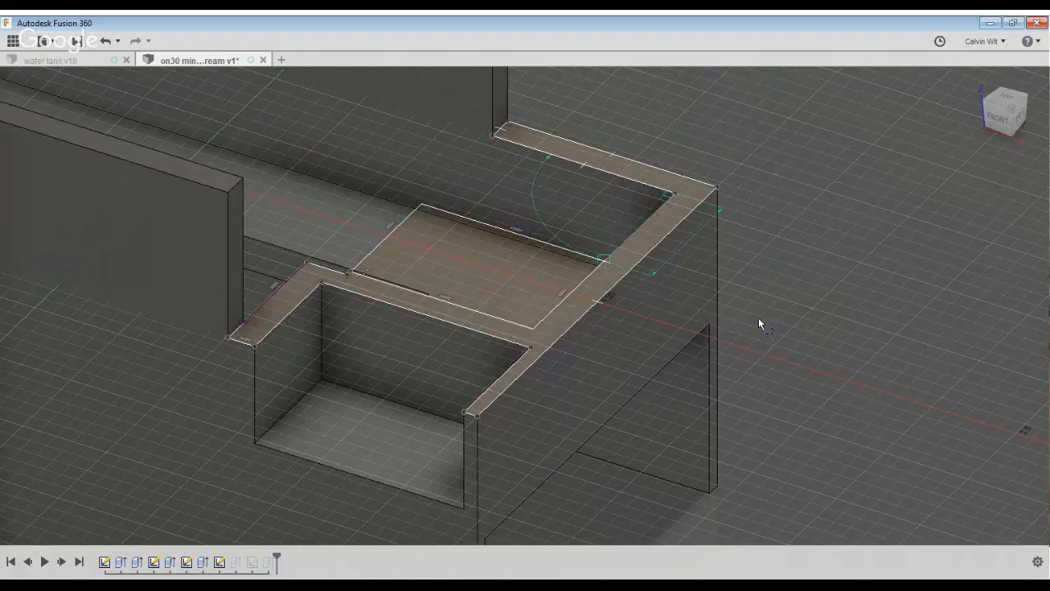
{"action": "left_click", "coordinate": [681, 381]}
{"action": "left_click", "coordinate": [646, 397]}
{"action": "middle_click_drag", "start_coordinate": [656, 402], "coordinate": [718, 448]}
{"action": "scroll", "coordinate": [713, 443], "scroll_direction": "up", "scroll_amount": 1}
{"action": "scroll", "coordinate": [510, 404], "scroll_direction": "up", "scroll_amount": 3}
{"action": "scroll", "coordinate": [713, 395], "scroll_direction": "down", "scroll_amount": 3}
{"action": "middle_click_drag", "start_coordinate": [714, 395], "coordinate": [927, 300], "text": "shift"}
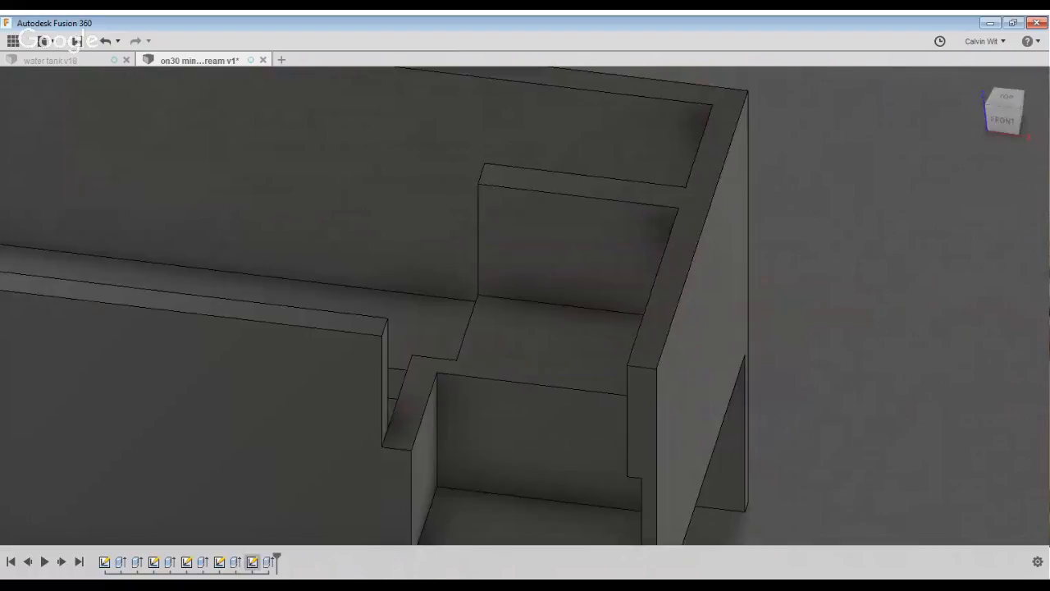
Reopen the floor sketch, extend the upper compartment's outline to align with the lower side wall's outer edge, and finish the sketch.
{"action": "left_click", "coordinate": [252, 561]}
{"action": "left_click", "coordinate": [219, 561]}
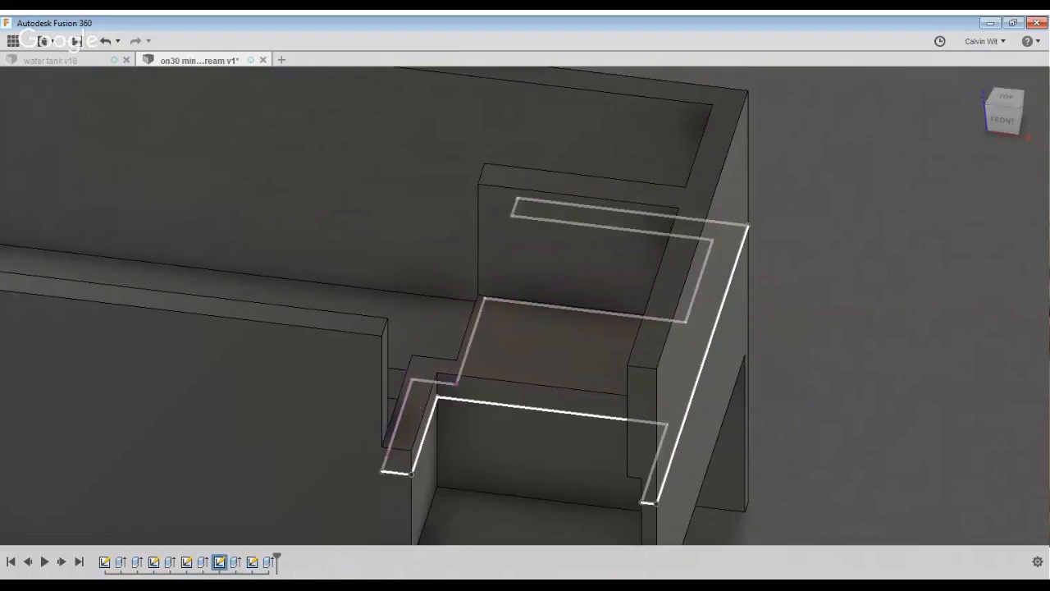
{"action": "double_click", "coordinate": [219, 562]}
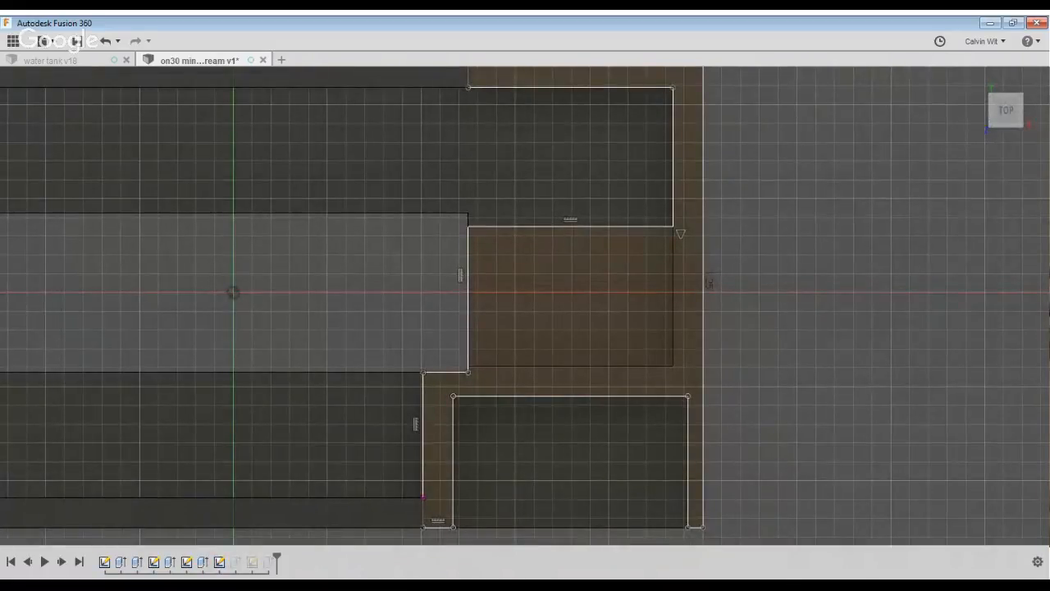
{"action": "left_click", "coordinate": [601, 282]}
{"action": "left_click", "coordinate": [601, 282]}
{"action": "left_click", "coordinate": [538, 491]}
{"action": "left_click", "coordinate": [560, 466]}
{"action": "left_click", "coordinate": [599, 421]}
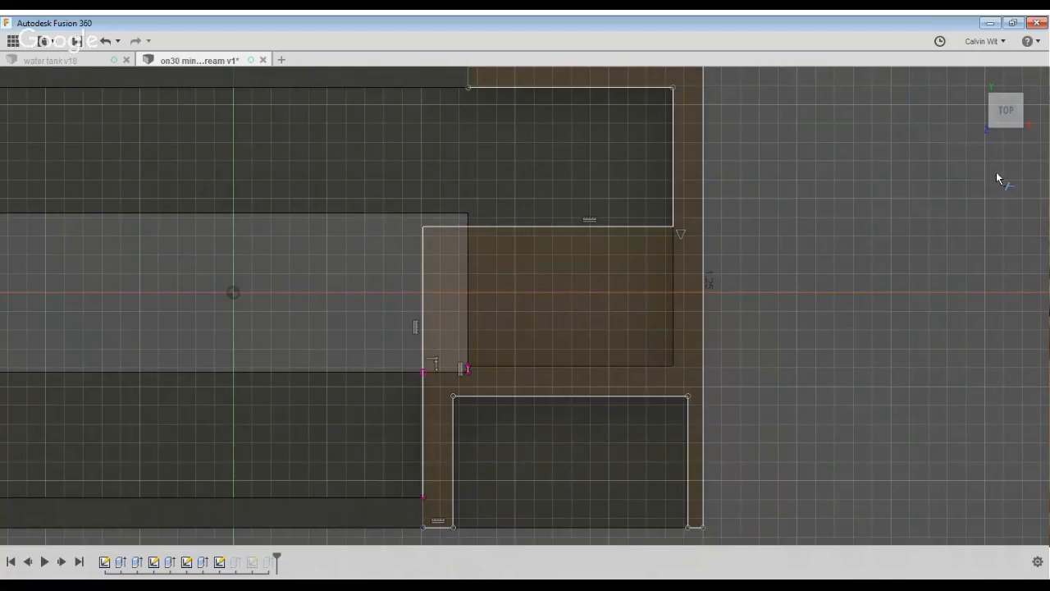
{"action": "left_click", "coordinate": [601, 453]}
{"action": "left_click", "coordinate": [996, 166]}
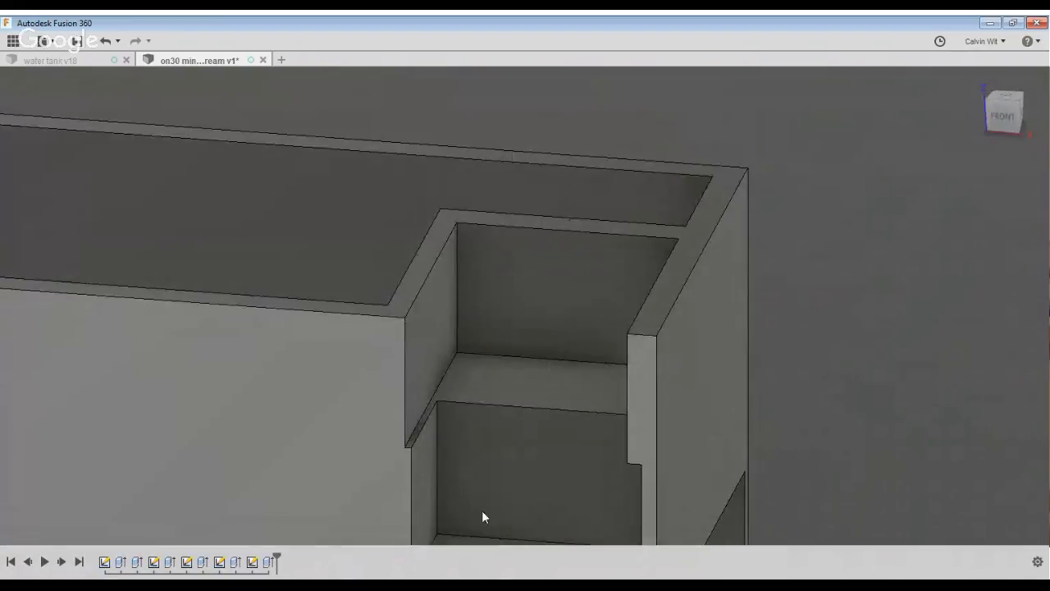
Extrude the upper compartment's inner side face by 0.018, flush with the wall below, and reopen the extrusion to accept its settings.
{"action": "left_click", "coordinate": [431, 344]}
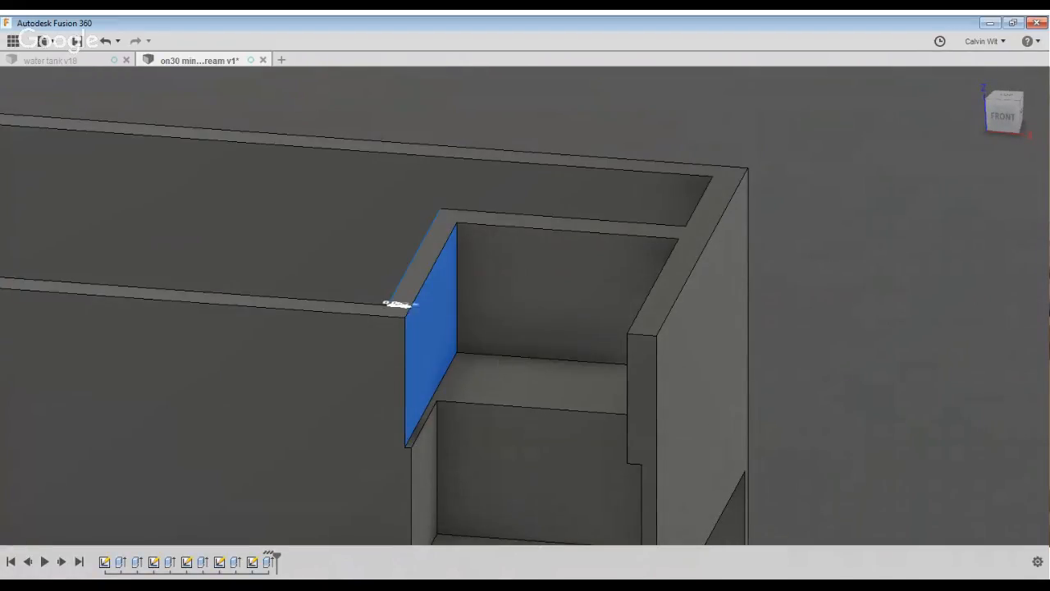
{"action": "type", "text": "e"}
{"action": "type", "text": "0.018"}
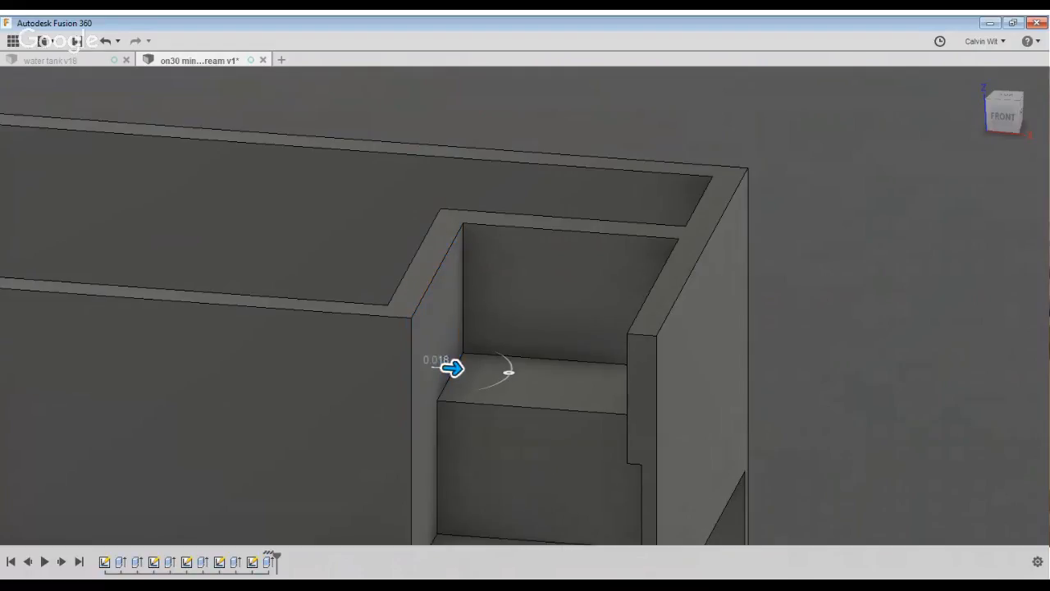
{"action": "key", "text": "Return"}
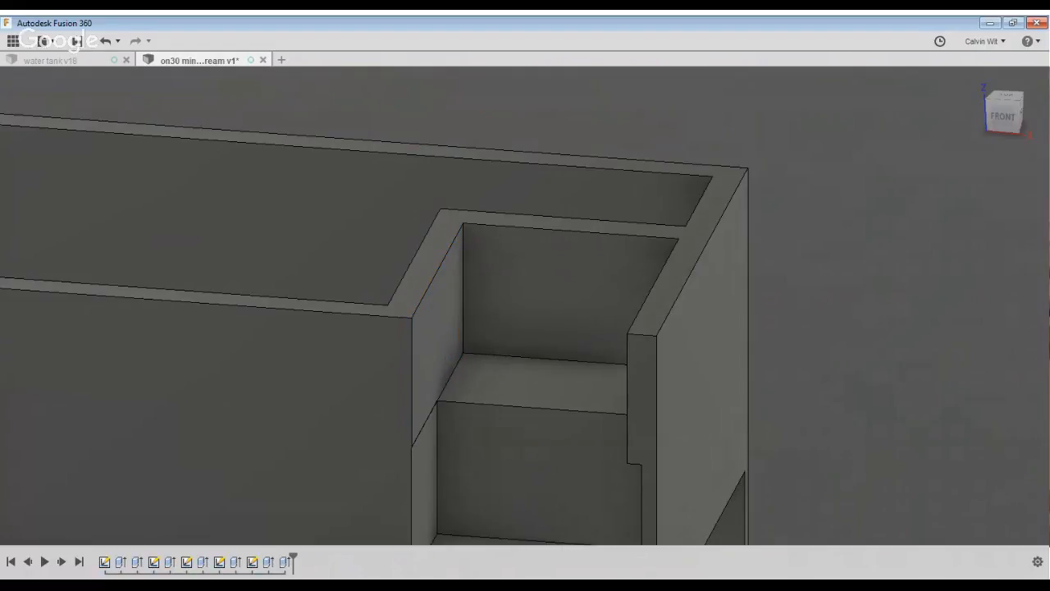
{"action": "left_click", "coordinate": [285, 562]}
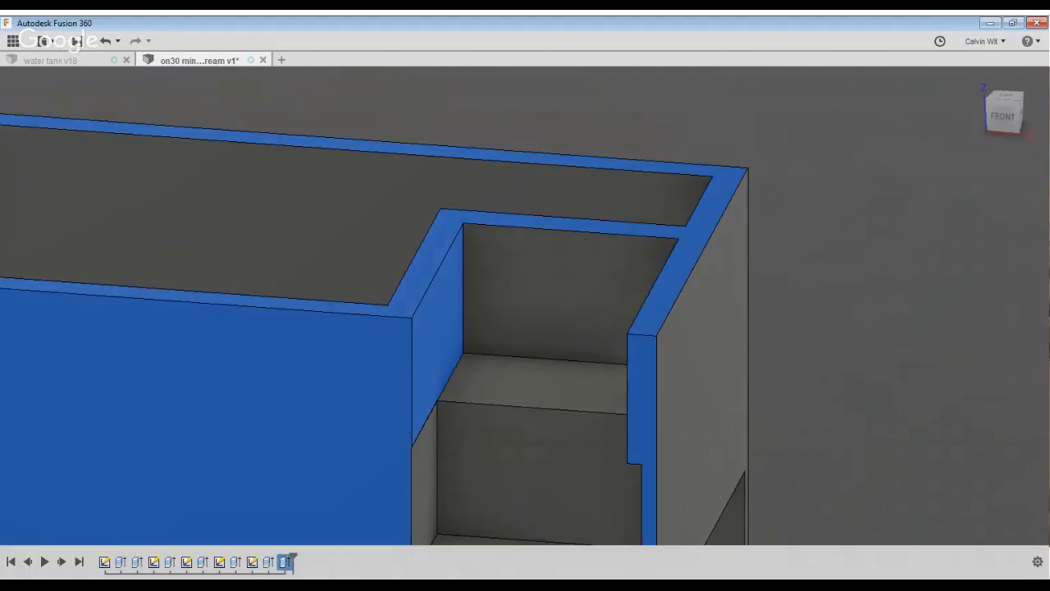
{"action": "double_click", "coordinate": [285, 562]}
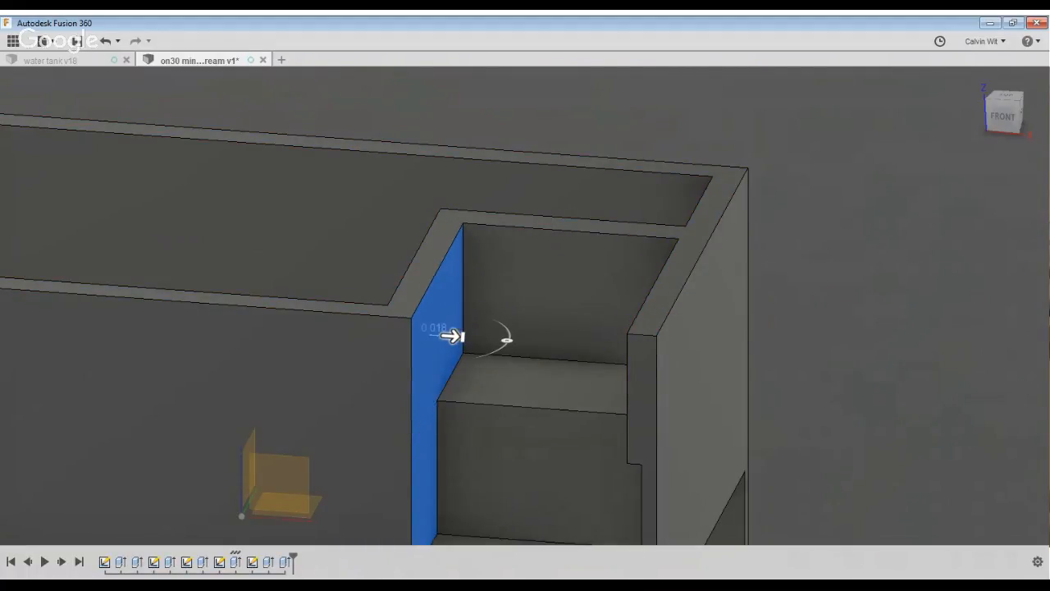
{"action": "key", "text": "Return"}
{"action": "scroll", "coordinate": [873, 292], "scroll_direction": "down", "scroll_amount": 3}
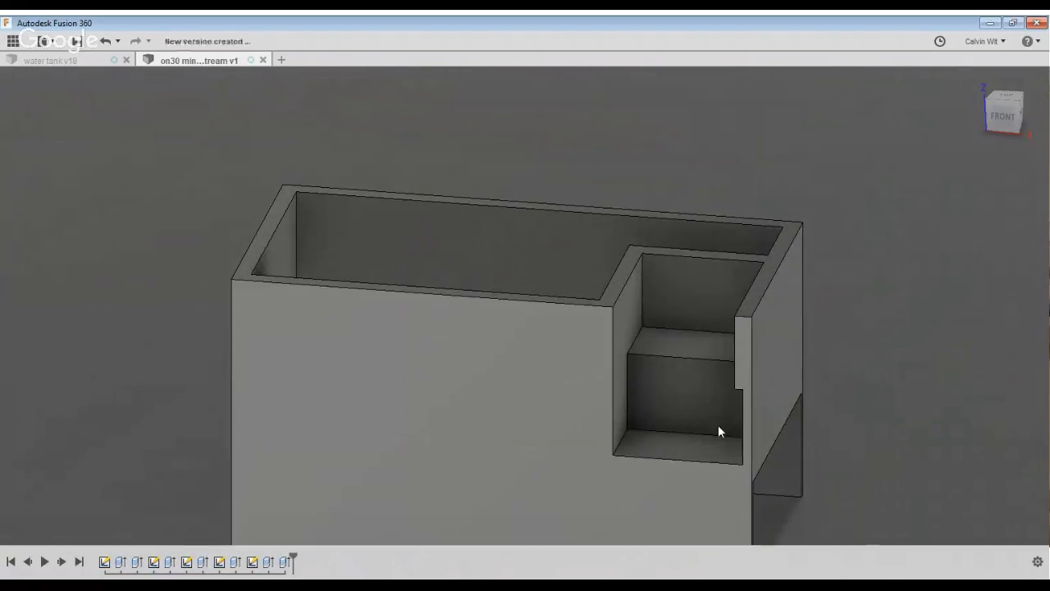
Reopen the upper compartment's wall sketch and draw a line along the lower compartment's inner end-wall edge.
{"action": "left_click", "coordinate": [253, 562]}
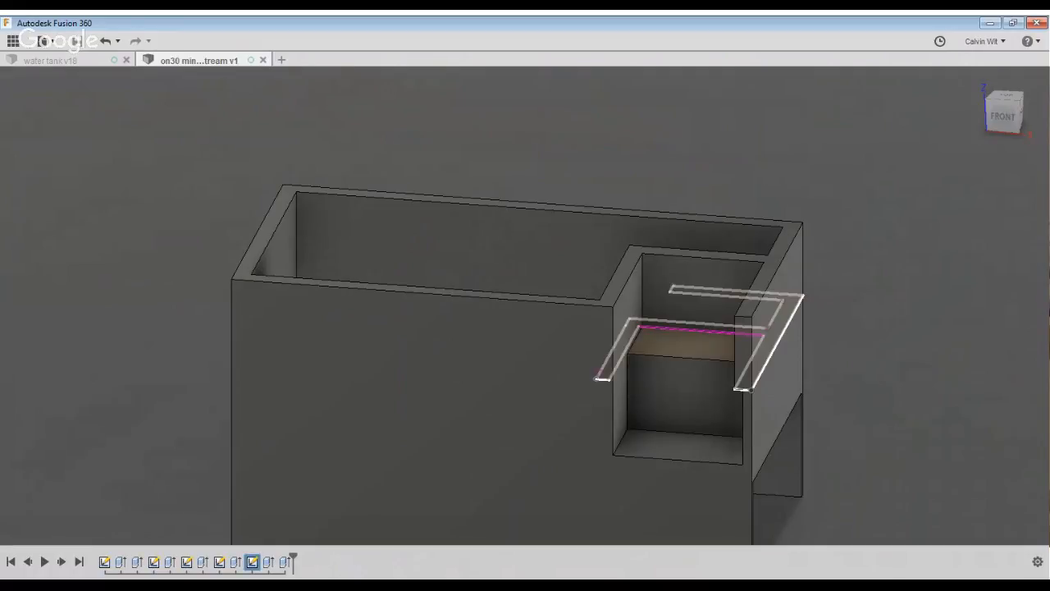
{"action": "double_click", "coordinate": [253, 562]}
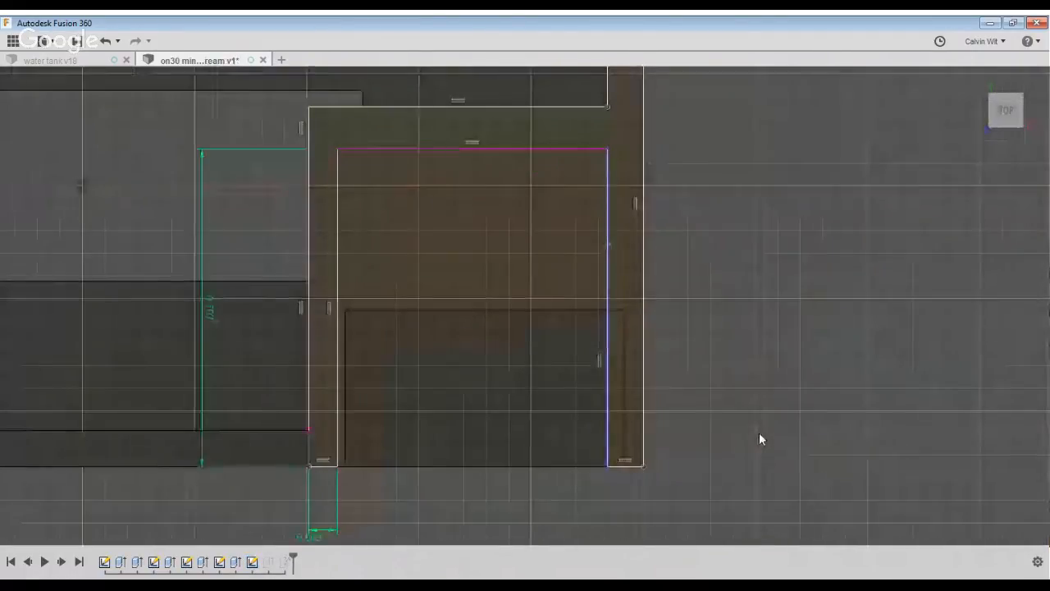
{"action": "left_click", "coordinate": [626, 464]}
{"action": "left_click", "coordinate": [625, 153]}
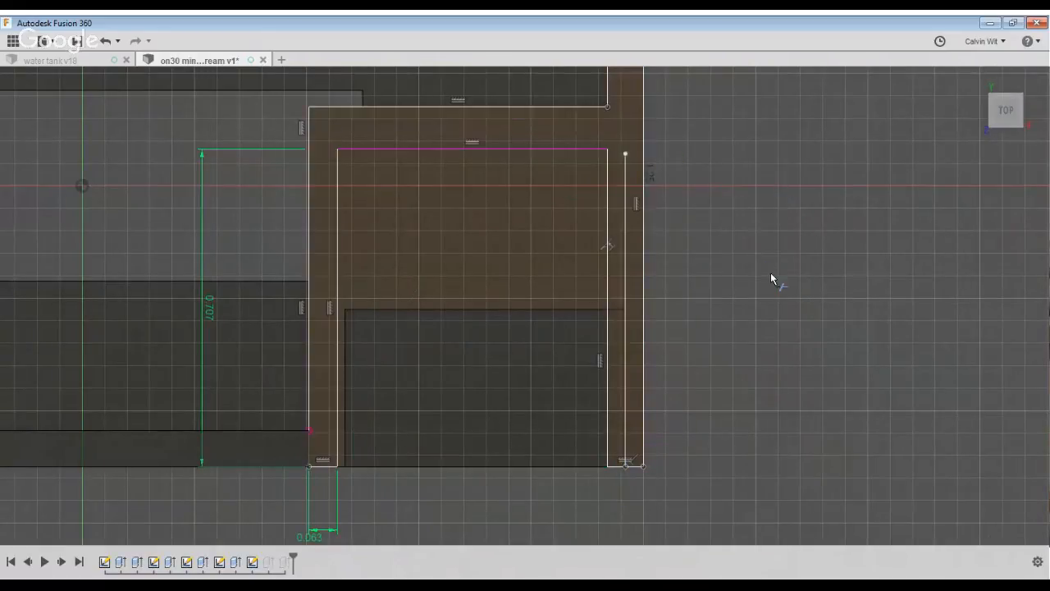
Trim away the old inner edges of both upper compartment walls and their leftover end segments.
{"action": "left_click", "coordinate": [607, 220]}
{"action": "left_click", "coordinate": [607, 427]}
{"action": "left_click", "coordinate": [616, 466]}
{"action": "left_click", "coordinate": [337, 345]}
{"action": "left_click", "coordinate": [322, 466]}
Redraw the divider's end and inner edge in line with the lower compartment's divider face, up to the back wall.
{"action": "key", "text": "l"}
{"action": "left_click", "coordinate": [345, 466]}
{"action": "left_click", "coordinate": [309, 466]}
{"action": "left_click", "coordinate": [345, 466]}
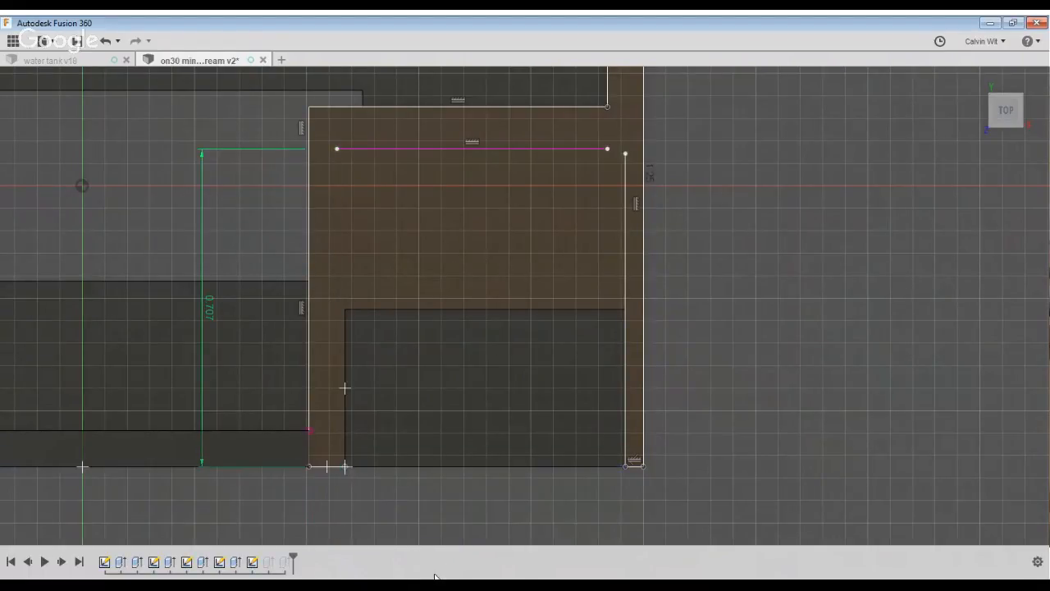
{"action": "left_click", "coordinate": [345, 246]}
{"action": "key", "text": "Escape"}
{"action": "left_click", "coordinate": [345, 316]}
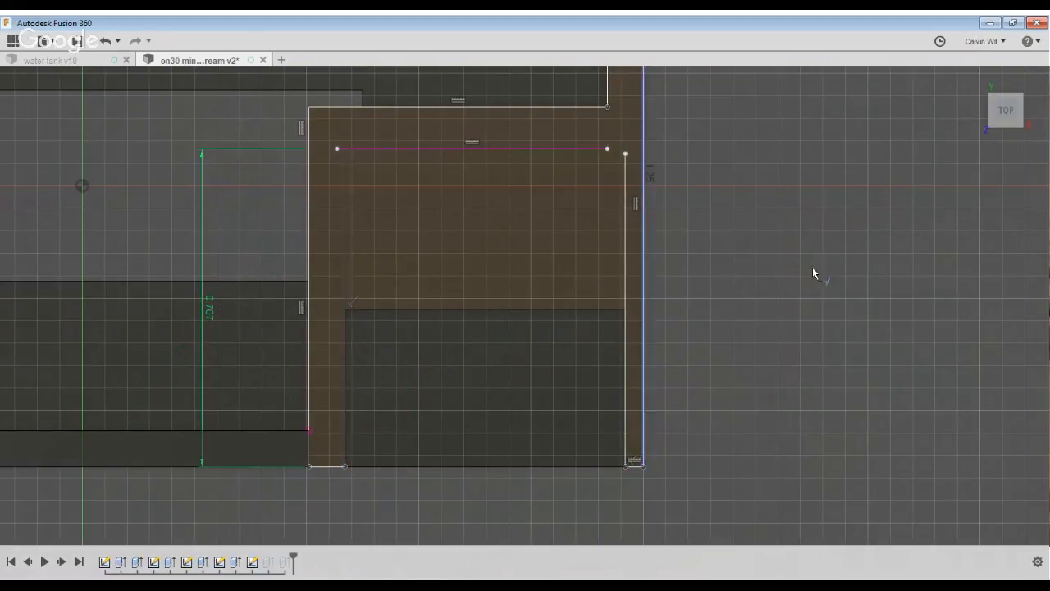
Extend the back wall's inner edge to meet the new end-wall line, trim the overhang, and finish the sketch.
{"action": "left_click", "coordinate": [601, 149]}
{"action": "left_click", "coordinate": [625, 193]}
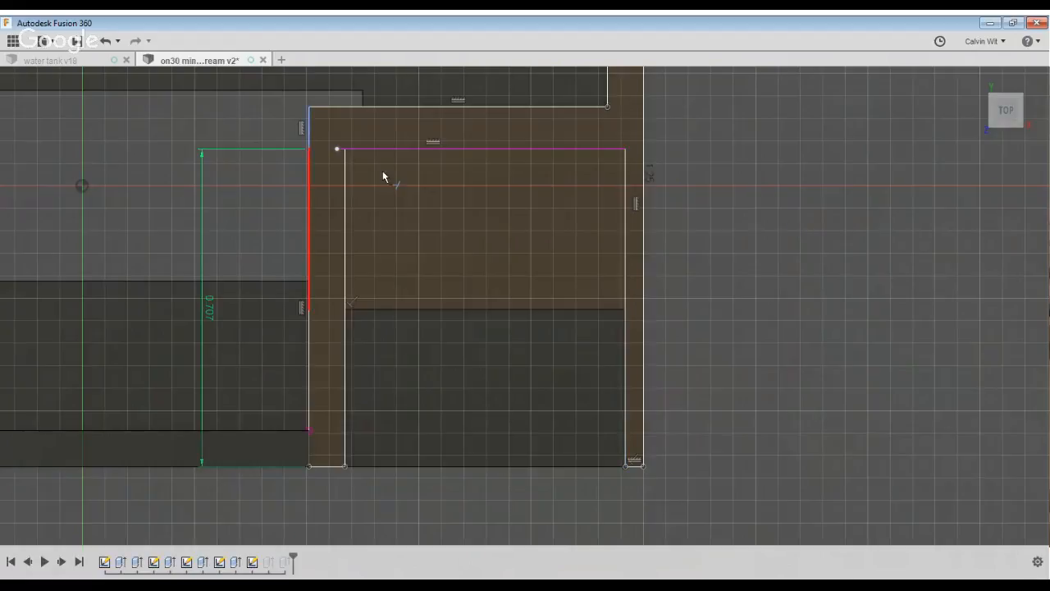
{"action": "scroll", "coordinate": [382, 171], "scroll_direction": "up", "scroll_amount": 3}
{"action": "scroll", "coordinate": [511, 312], "scroll_direction": "down", "scroll_amount": 5}
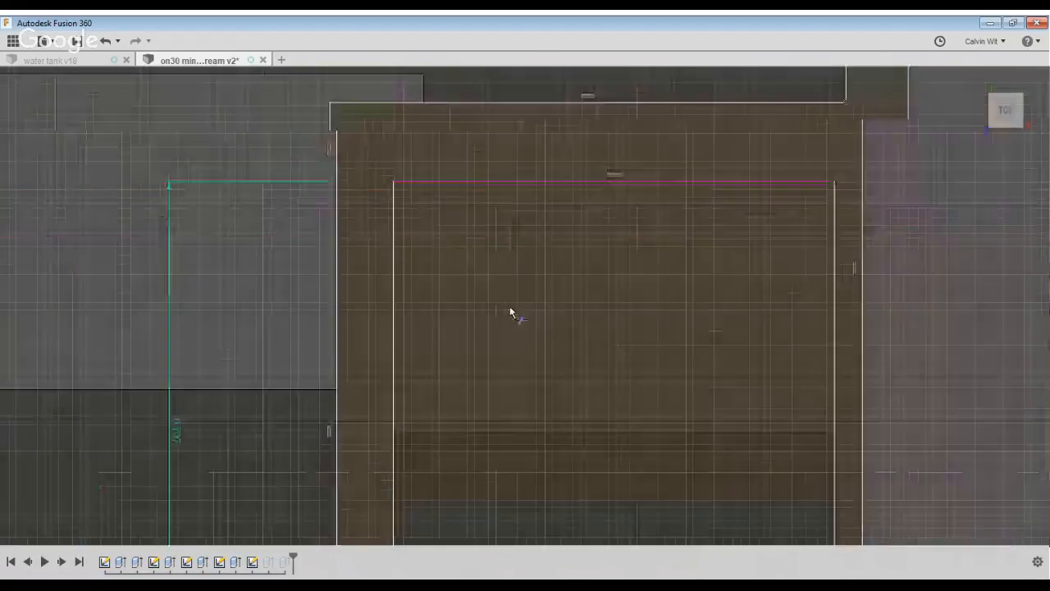
{"action": "left_click", "coordinate": [950, 274]}
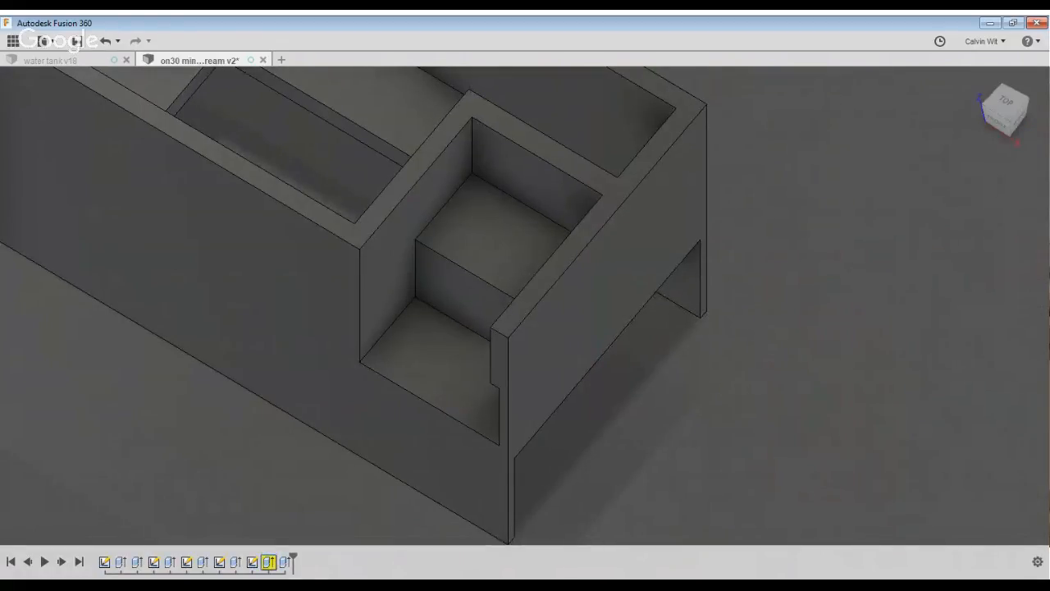
Delete the upper compartment's outdated wall extrusion and the 0.018 extrusion of its side face.
{"action": "key", "text": "Delete"}
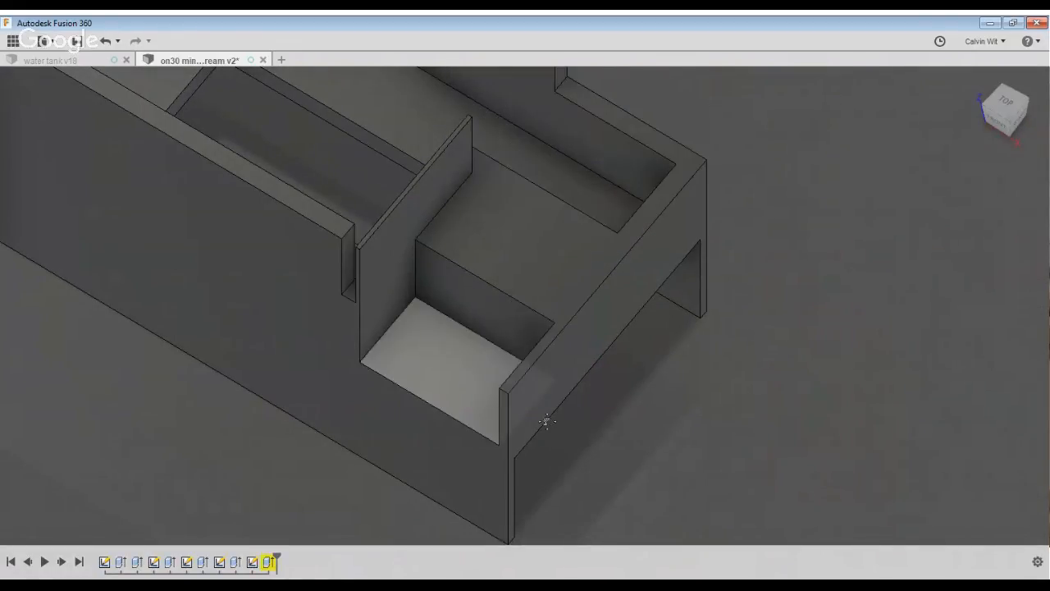
{"action": "middle_click_drag", "start_coordinate": [546, 425], "coordinate": [584, 470]}
{"action": "scroll", "coordinate": [583, 489], "scroll_direction": "down", "scroll_amount": 2}
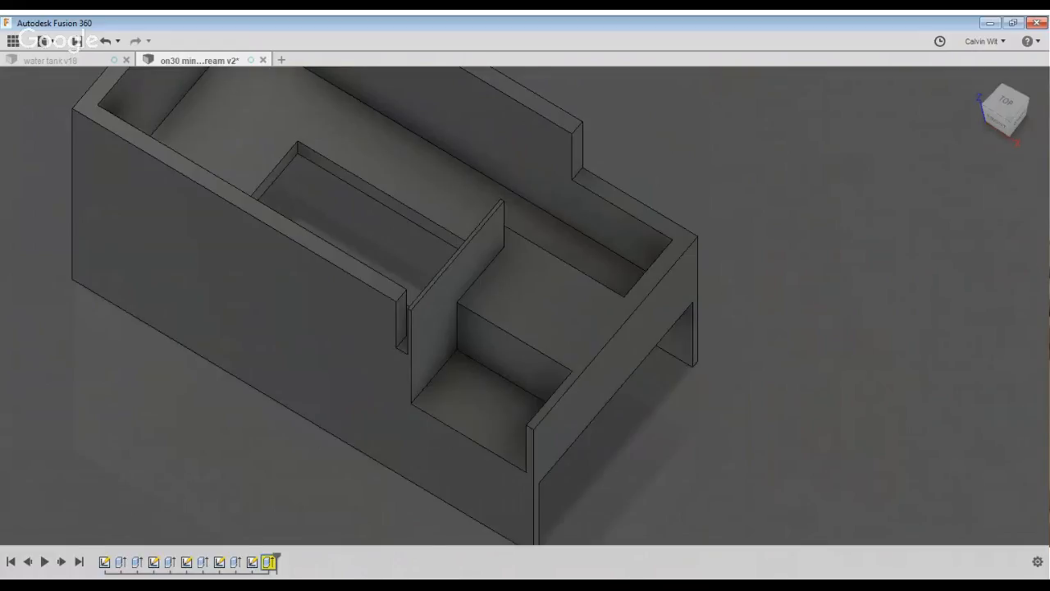
{"action": "left_click", "coordinate": [530, 406]}
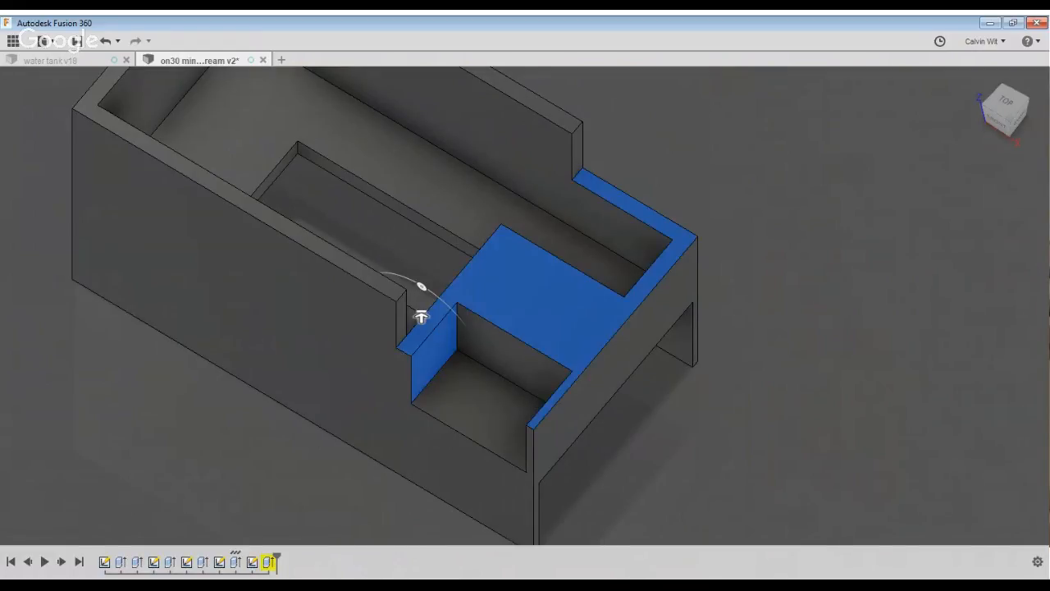
{"action": "key", "text": "Escape"}
{"action": "left_click", "coordinate": [268, 562]}
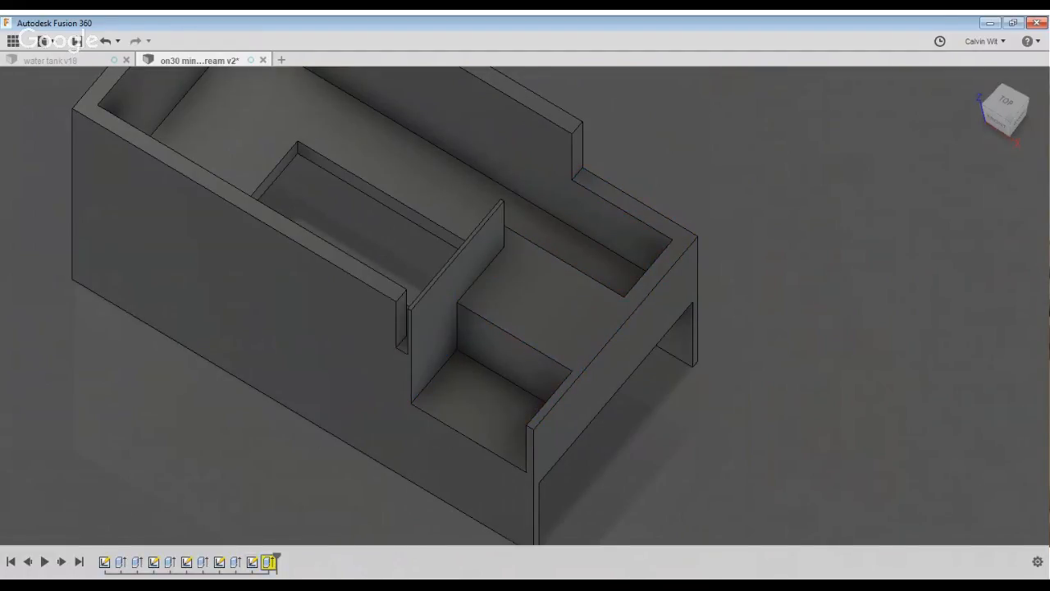
{"action": "key", "text": "Delete"}
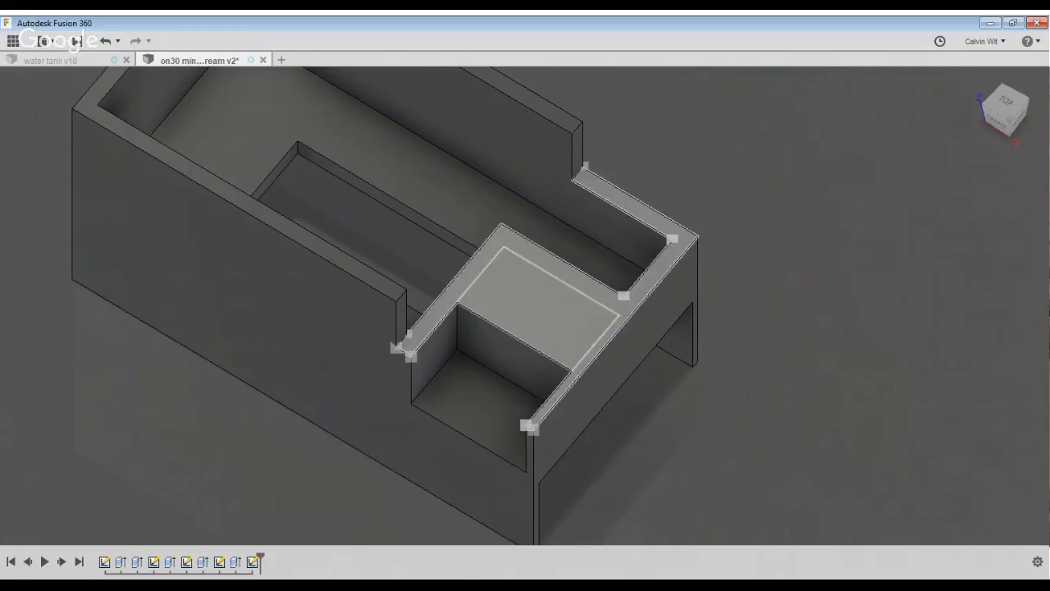
Extrude the revised upper wall profile 0.375 upward and save the design as a new version.
{"action": "left_click", "coordinate": [709, 335]}
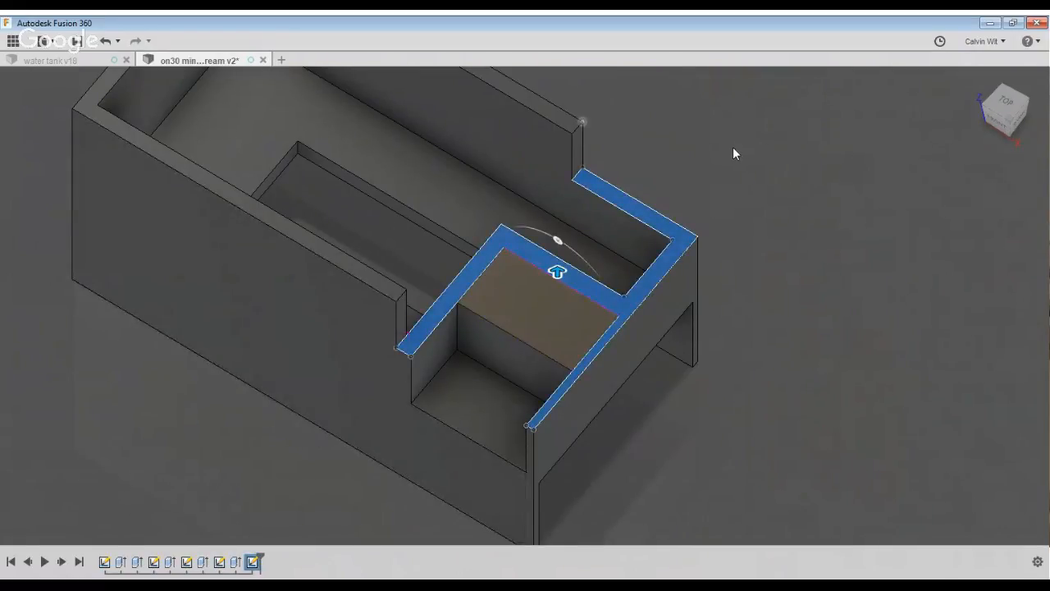
{"action": "type", "text": ".375"}
{"action": "key", "text": "Return"}
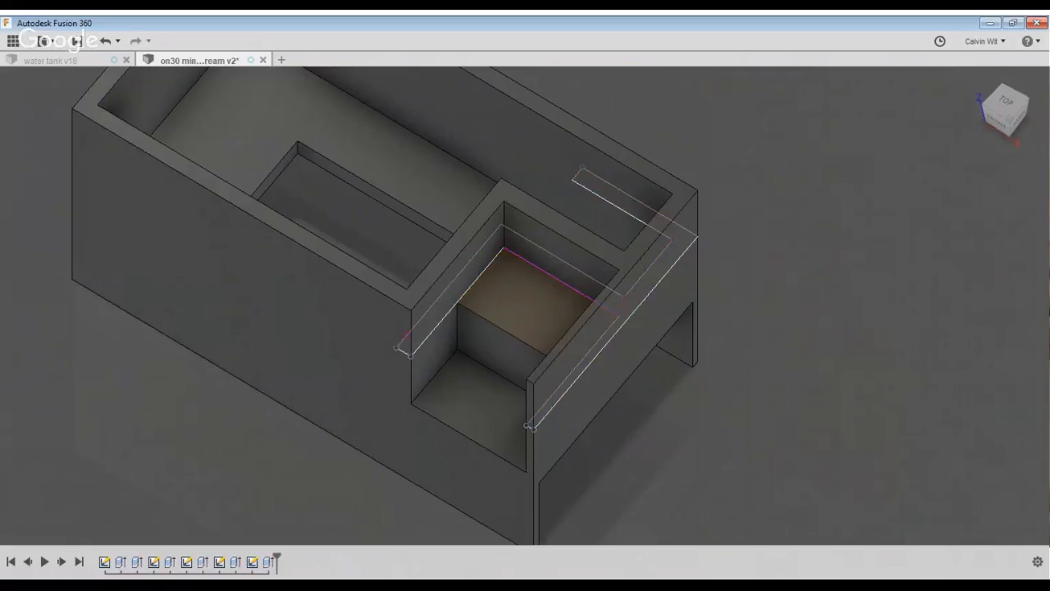
{"action": "middle_click_drag", "start_coordinate": [183, 481], "coordinate": [229, 452], "text": "shift"}
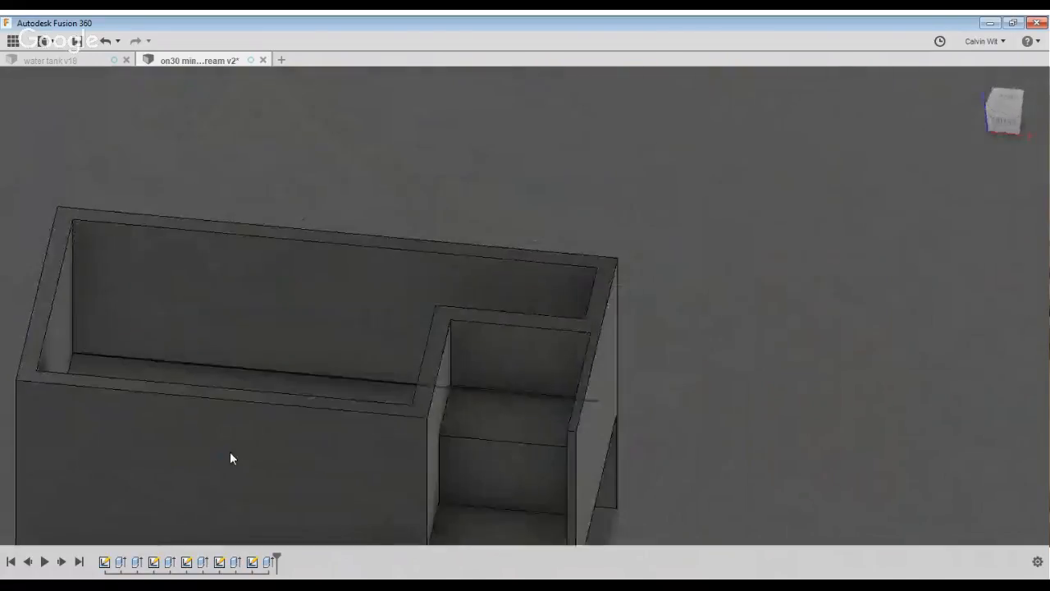
{"action": "scroll", "coordinate": [229, 452], "scroll_direction": "down", "scroll_amount": 4}
{"action": "left_click", "coordinate": [671, 393]}
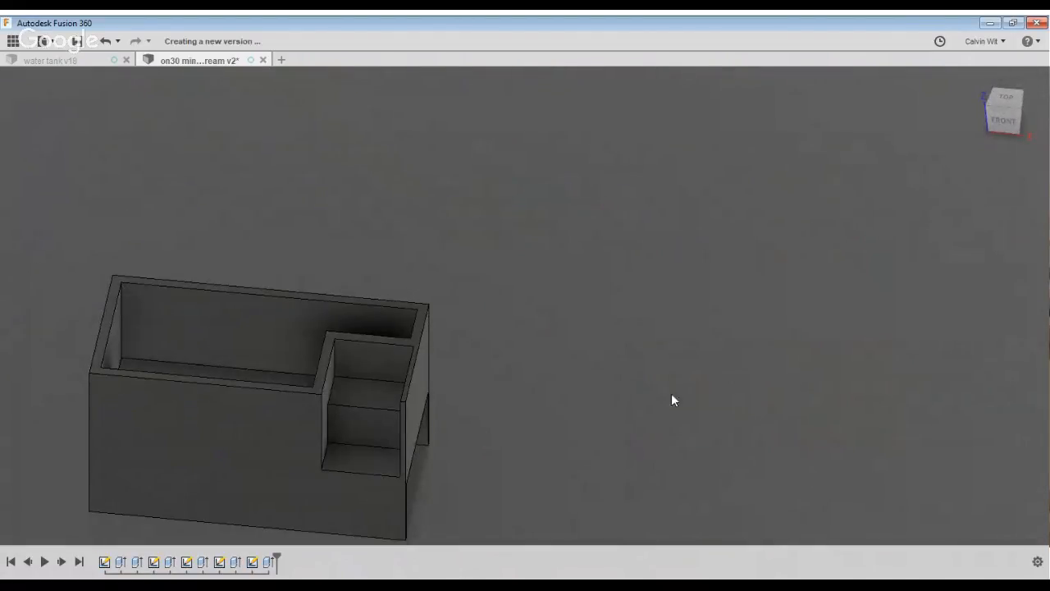
{"action": "middle_click_drag", "start_coordinate": [802, 373], "coordinate": [994, 338]}
{"action": "middle_click_drag", "start_coordinate": [782, 521], "coordinate": [782, 485], "text": "shift"}
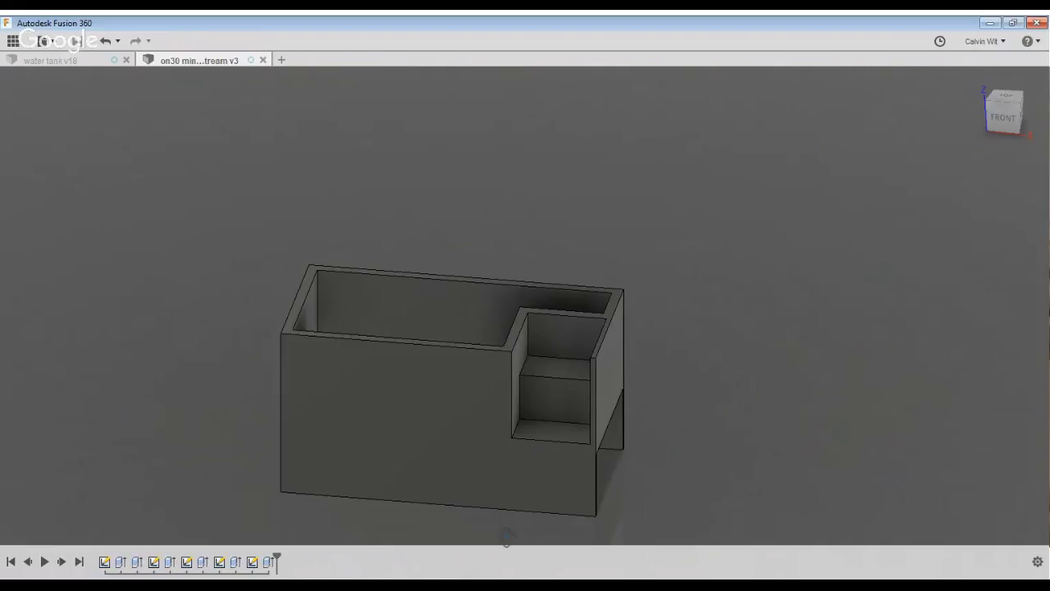
Edit the lower skirt extrusion to separate it from the upper body, hide the skirt, and save the design.
{"action": "middle_click_drag", "start_coordinate": [459, 427], "coordinate": [620, 362], "text": "shift"}
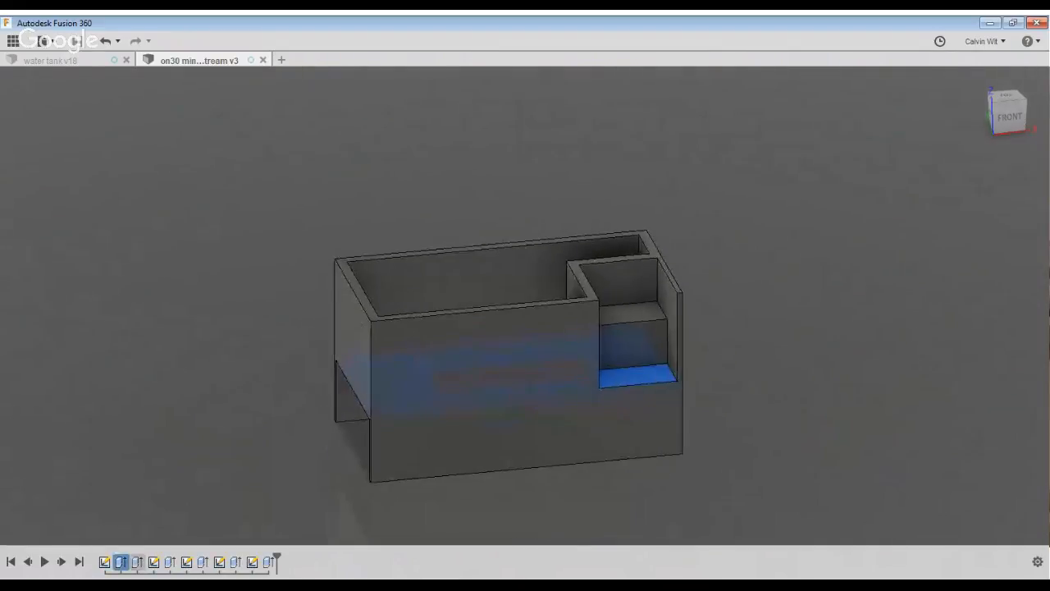
{"action": "left_click", "coordinate": [237, 541]}
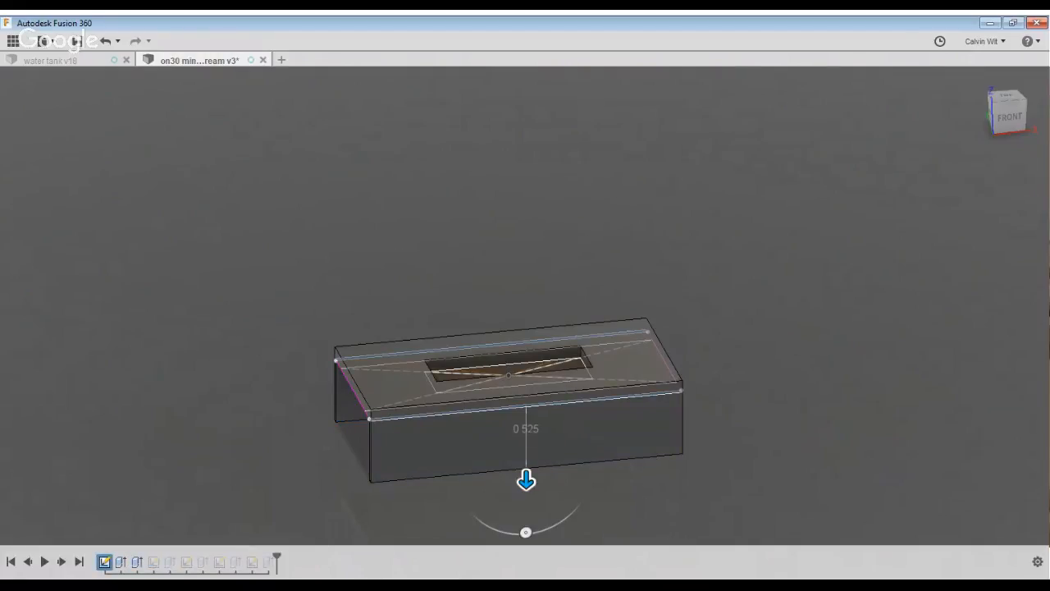
{"action": "key", "text": "Return"}
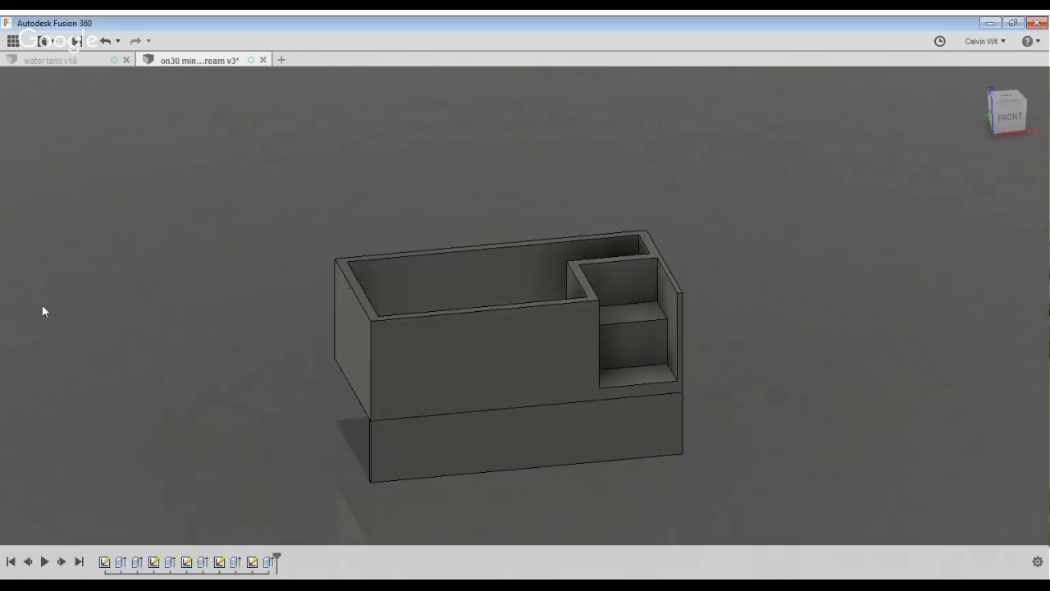
{"action": "key", "text": "ctrl+z"}
{"action": "middle_click_drag", "start_coordinate": [312, 512], "coordinate": [280, 499], "text": "shift"}
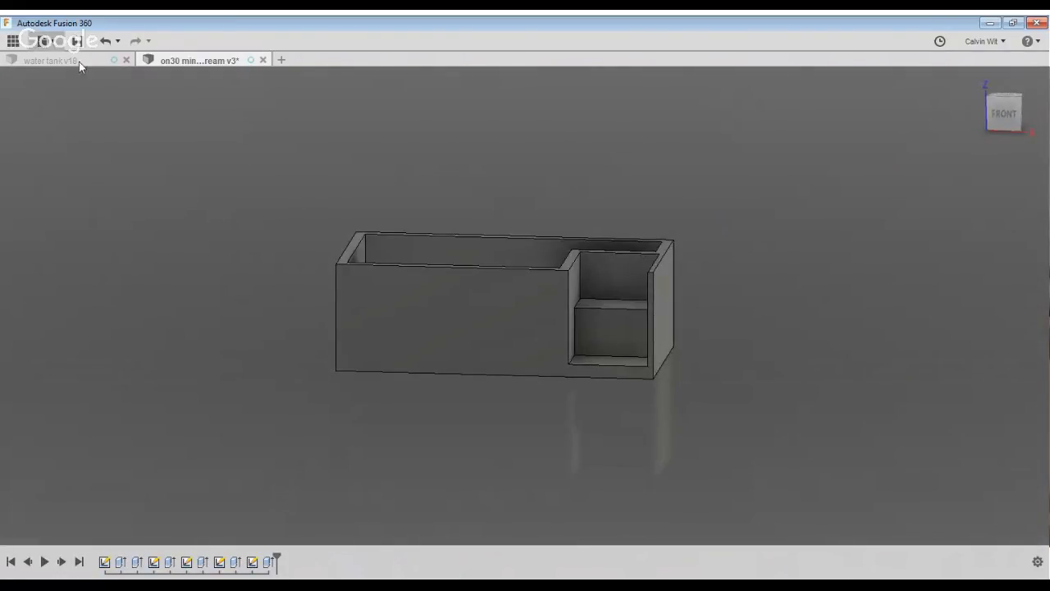
{"action": "key", "text": "ctrl+s"}
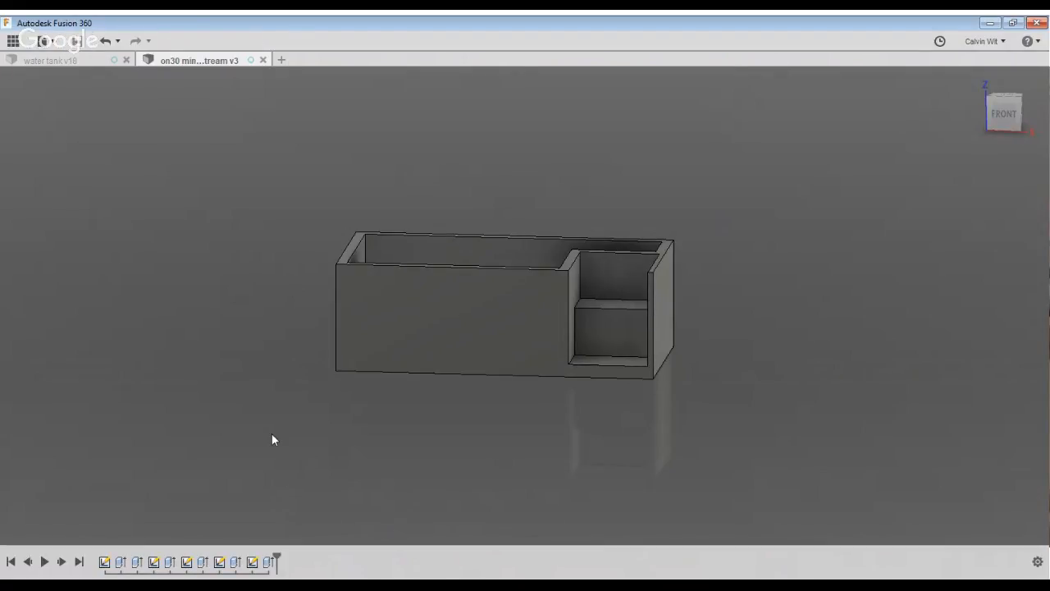
Examine the body's underside, central opening and the compartment walls inside from several angles.
{"action": "middle_click_drag", "start_coordinate": [273, 440], "coordinate": [855, 501], "text": "shift"}
{"action": "scroll", "coordinate": [855, 501], "scroll_direction": "up", "scroll_amount": 8}
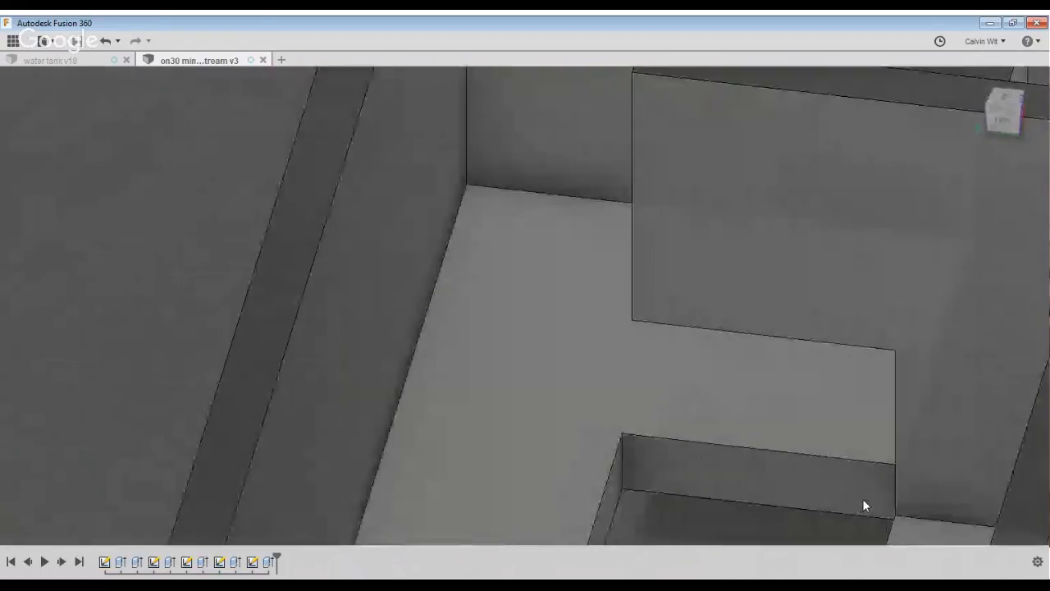
{"action": "scroll", "coordinate": [863, 498], "scroll_direction": "up", "scroll_amount": 5}
{"action": "middle_click_drag", "start_coordinate": [862, 271], "coordinate": [878, 459]}
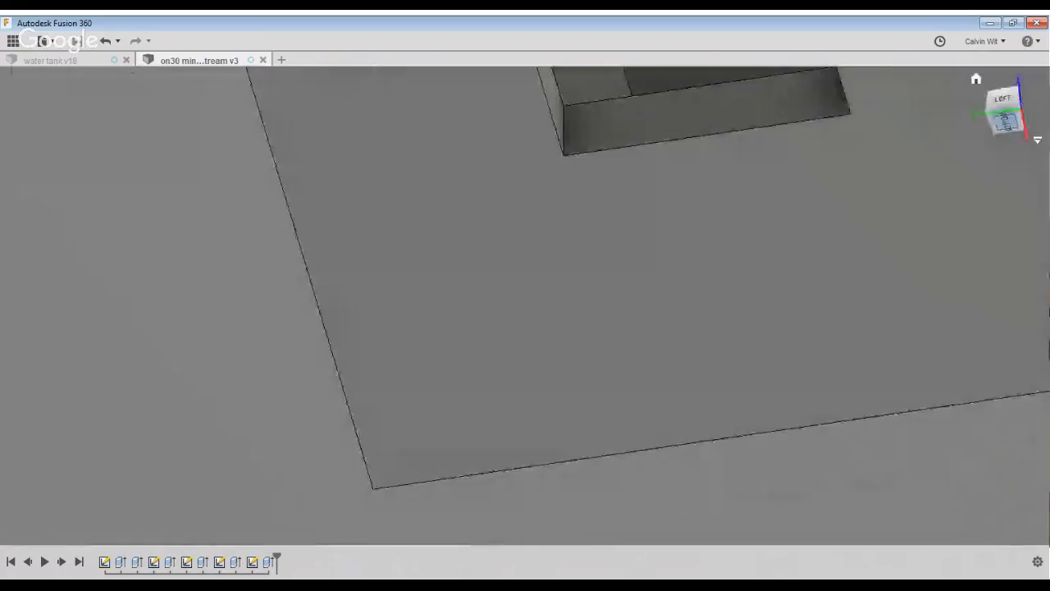
{"action": "left_click", "coordinate": [1003, 114]}
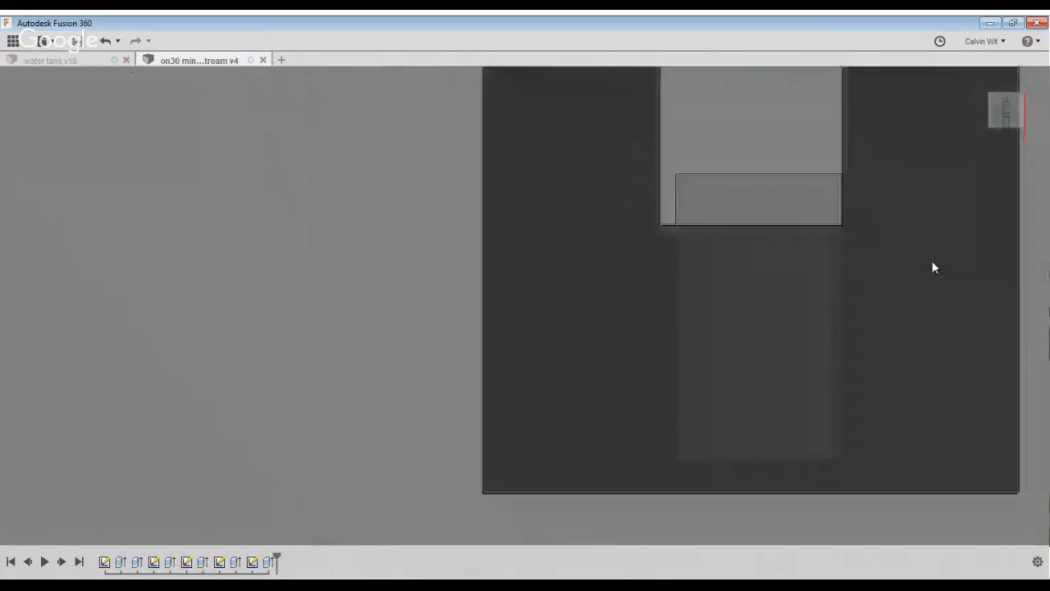
{"action": "middle_click_drag", "start_coordinate": [876, 309], "coordinate": [907, 83], "text": "shift"}
{"action": "middle_click_drag", "start_coordinate": [927, 394], "coordinate": [987, 164]}
{"action": "middle_click_drag", "start_coordinate": [988, 510], "coordinate": [941, 353]}
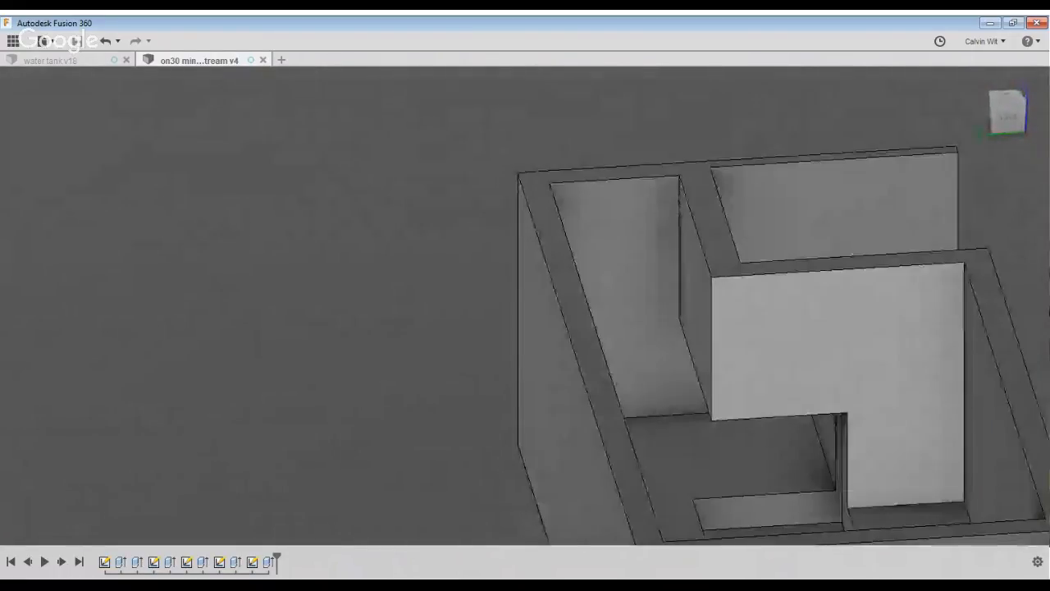
{"action": "scroll", "coordinate": [855, 472], "scroll_direction": "up", "scroll_amount": 3}
{"action": "middle_click_drag", "start_coordinate": [855, 472], "coordinate": [646, 364], "text": "shift"}
{"action": "scroll", "coordinate": [848, 479], "scroll_direction": "down", "scroll_amount": 2}
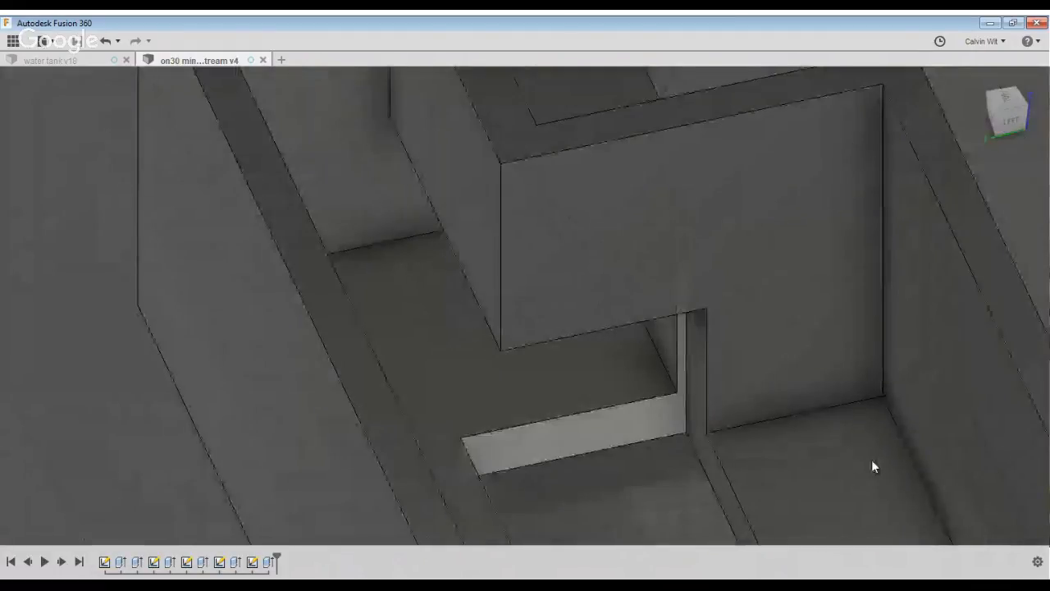
{"action": "scroll", "coordinate": [862, 557], "scroll_direction": "down", "scroll_amount": 2}
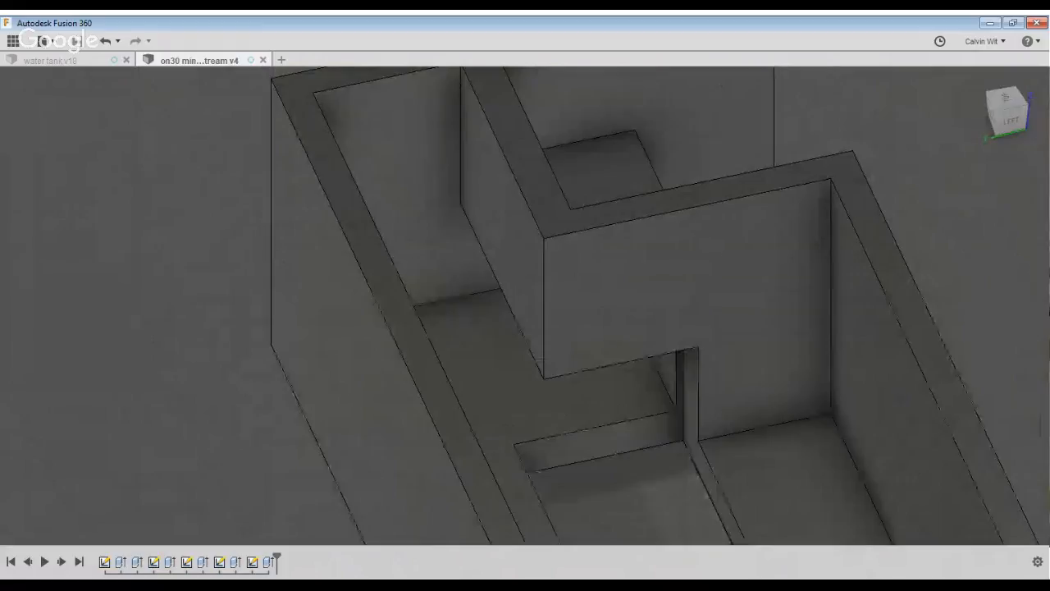
{"action": "middle_click_drag", "start_coordinate": [677, 481], "coordinate": [656, 492], "text": "shift"}
{"action": "scroll", "coordinate": [587, 492], "scroll_direction": "down", "scroll_amount": 4}
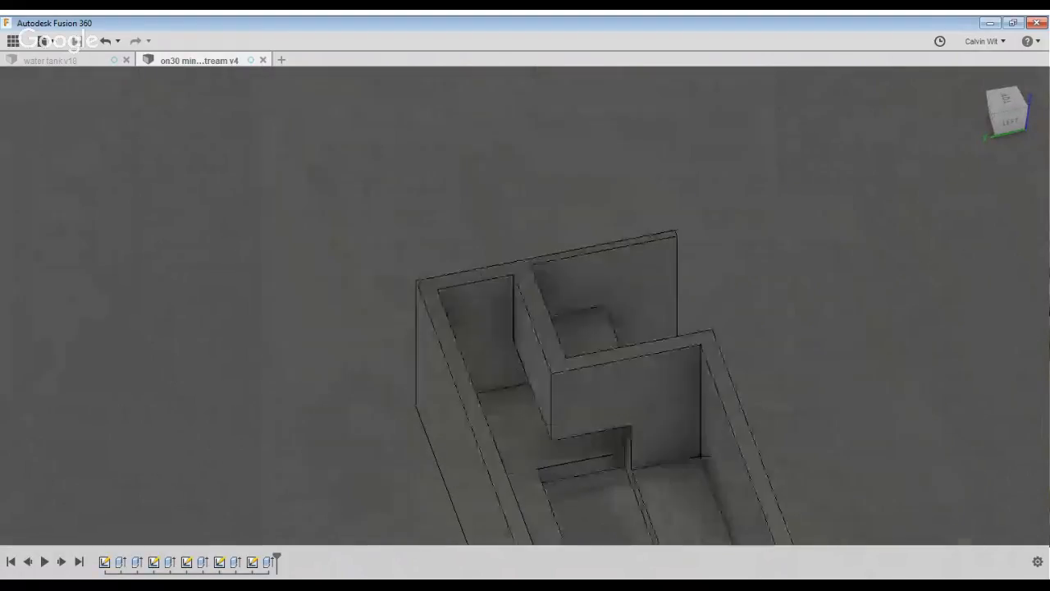
{"action": "middle_click_drag", "start_coordinate": [586, 492], "coordinate": [628, 322]}
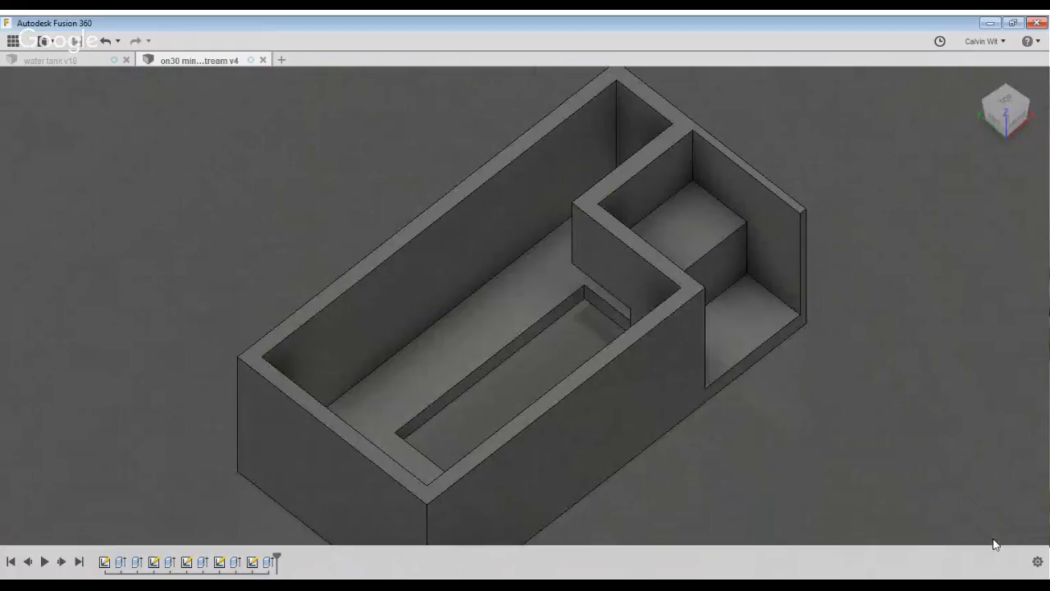
Sketch a rectangle from the main compartment's inner corner to the stepped compartment's wall corner, then remove its far long edge.
{"action": "scroll", "coordinate": [988, 492], "scroll_direction": "down", "scroll_amount": 3}
{"action": "key", "text": "r"}
{"action": "left_click", "coordinate": [714, 342]}
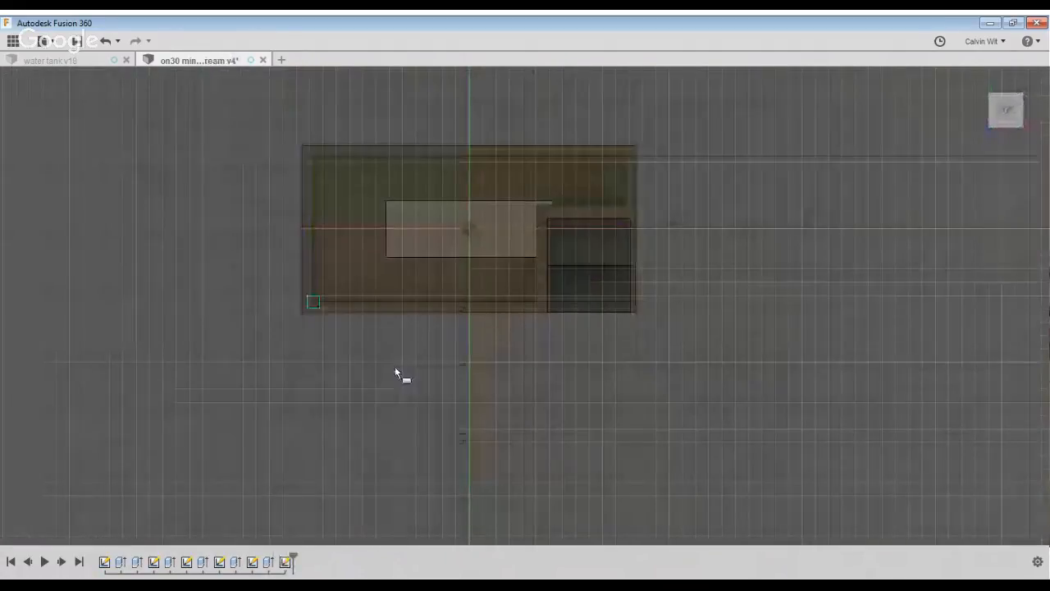
{"action": "left_click", "coordinate": [397, 371]}
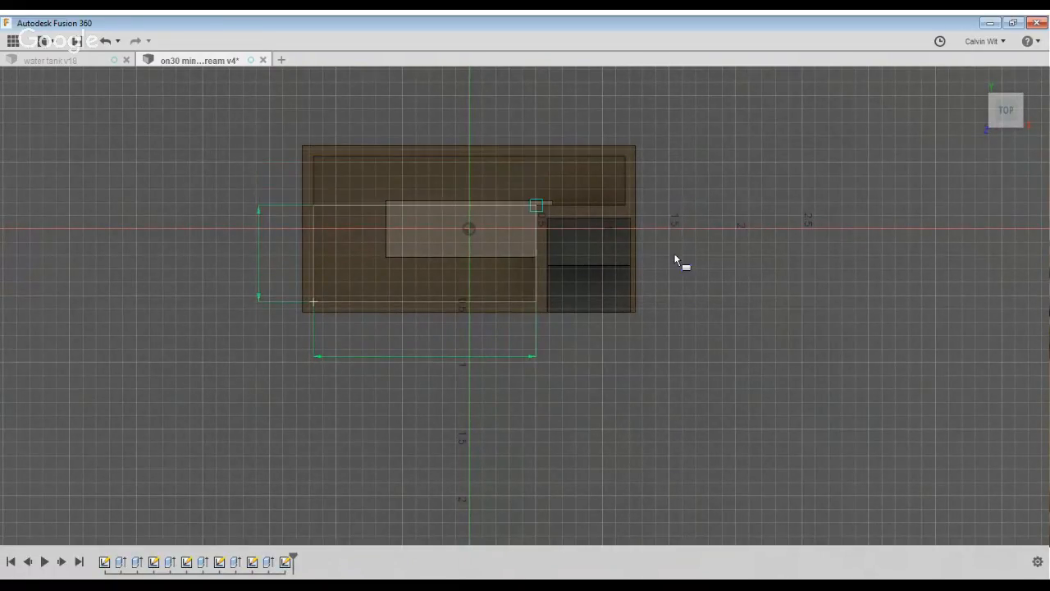
{"action": "key", "text": "Return"}
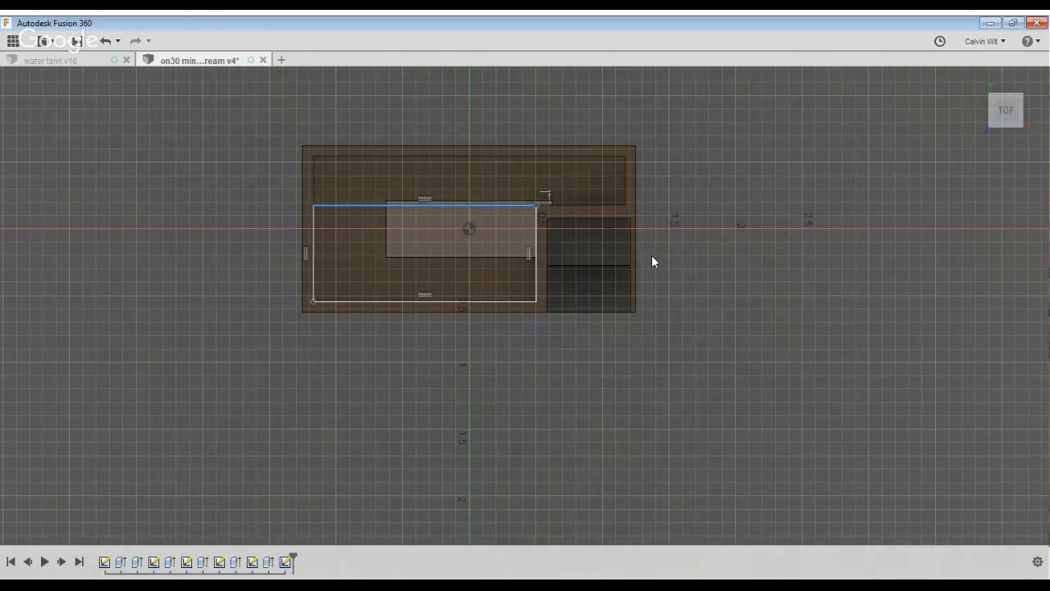
{"action": "key", "text": "Delete"}
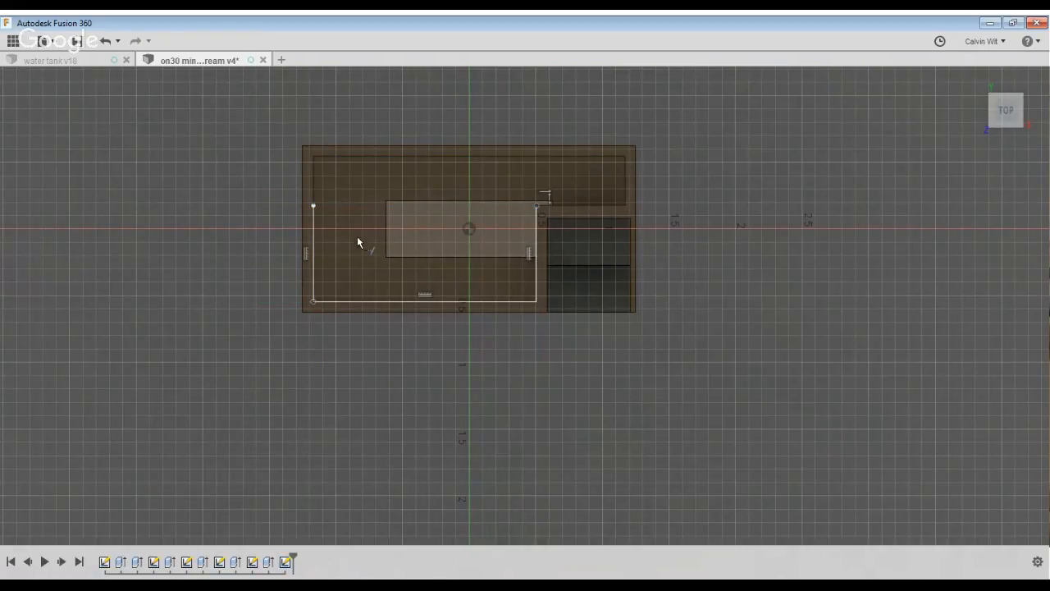
Extend the outline's short sides to the main compartment's far inner wall, close the rectangle, and offset it 0.02 inward.
{"action": "left_click", "coordinate": [536, 217]}
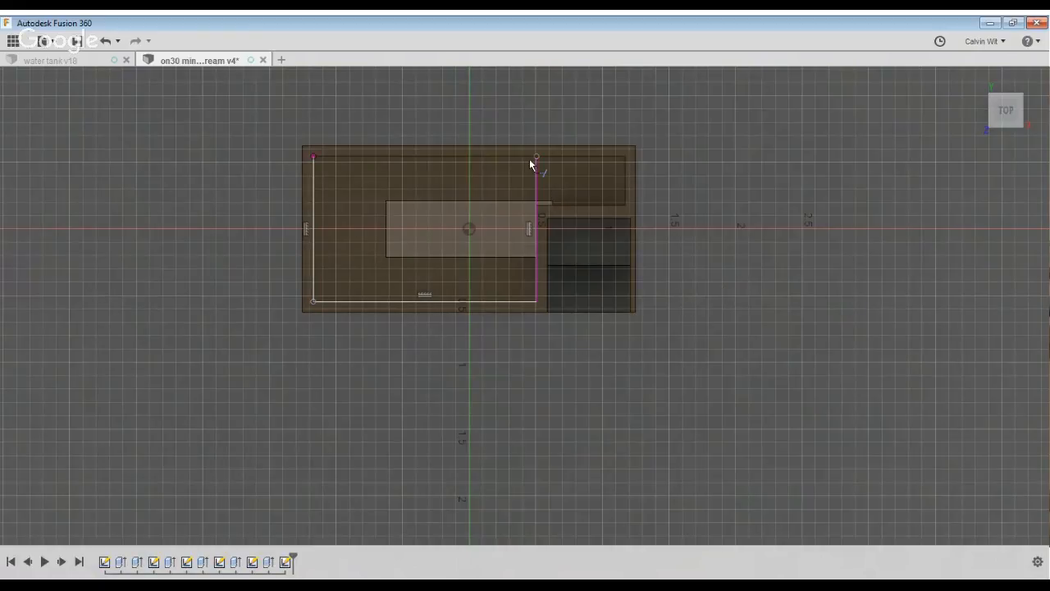
{"action": "scroll", "coordinate": [529, 158], "scroll_direction": "up", "scroll_amount": 3}
{"action": "left_click", "coordinate": [637, 179]}
{"action": "left_click", "coordinate": [276, 225]}
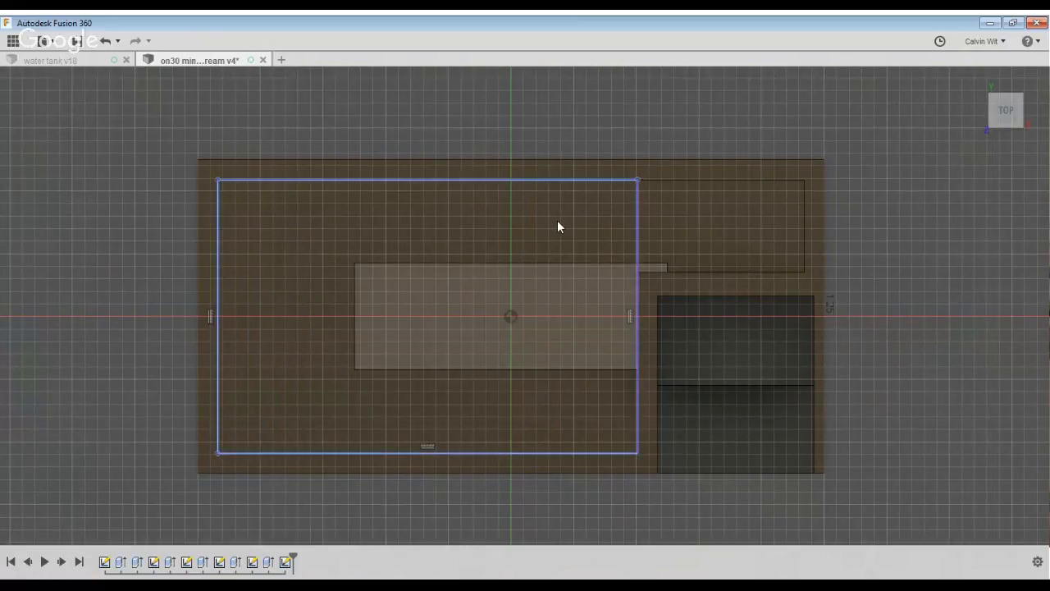
{"action": "left_click", "coordinate": [557, 220]}
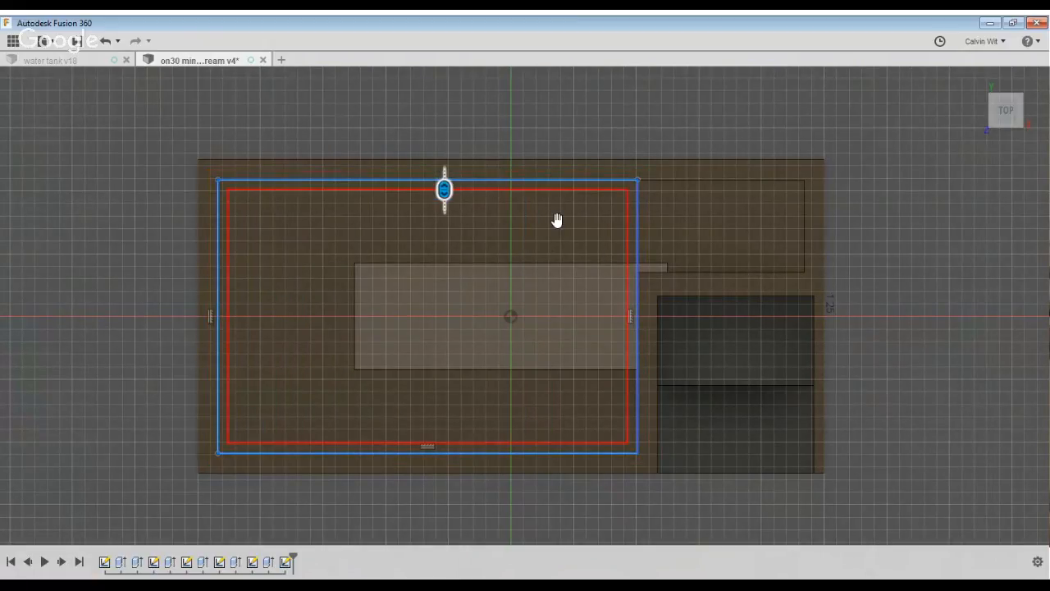
{"action": "type", "text": ".02"}
{"action": "key", "text": "Return"}
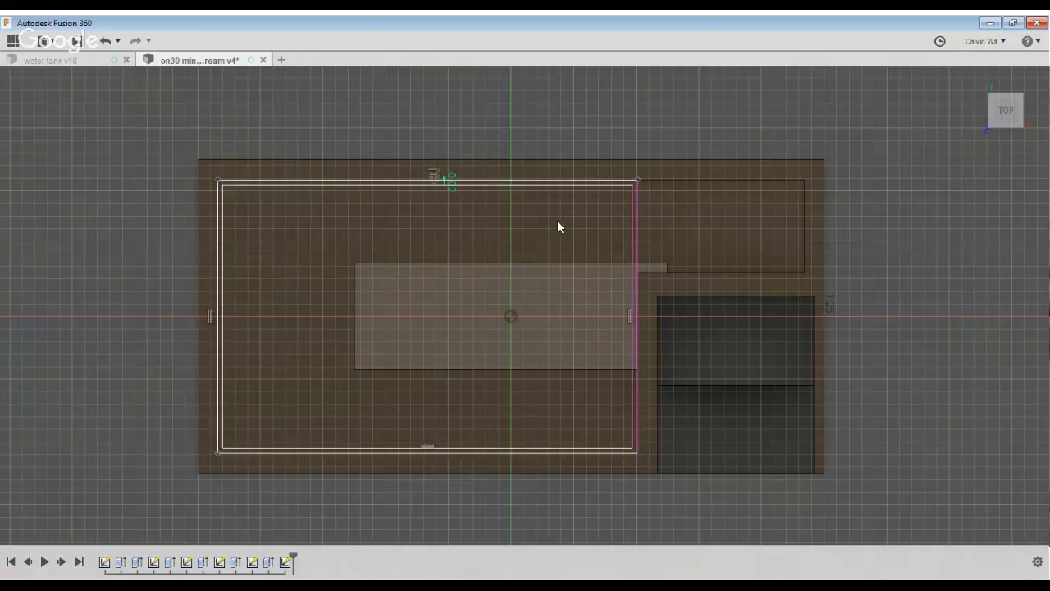
Extrude the inset rectangle downward into a thin panel filling the main compartment's top, and recheck its extrusion settings and sketch.
{"action": "key", "text": "e"}
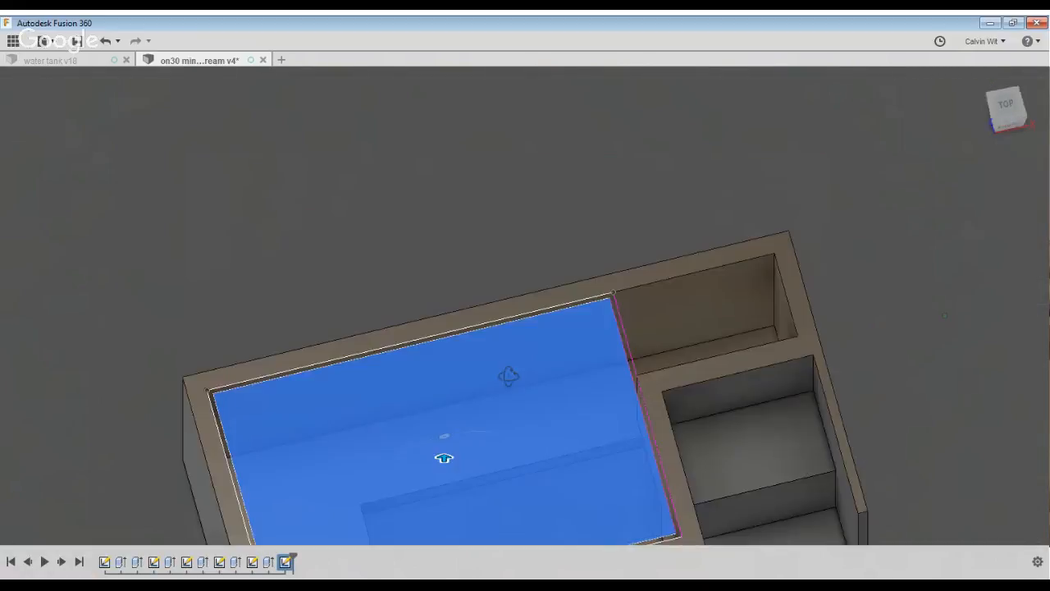
{"action": "key", "text": "Return"}
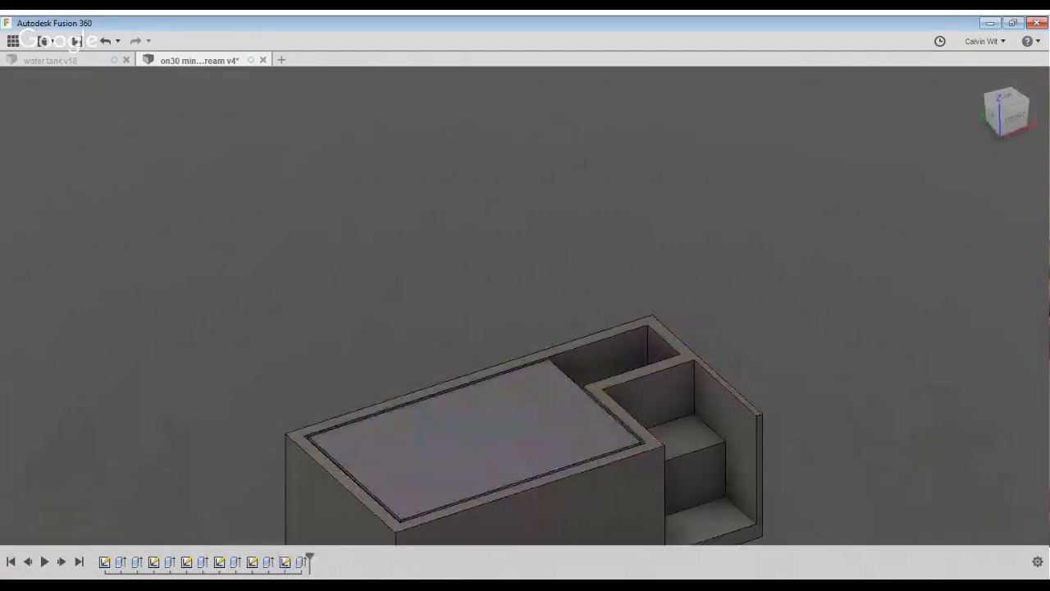
{"action": "left_click", "coordinate": [302, 562]}
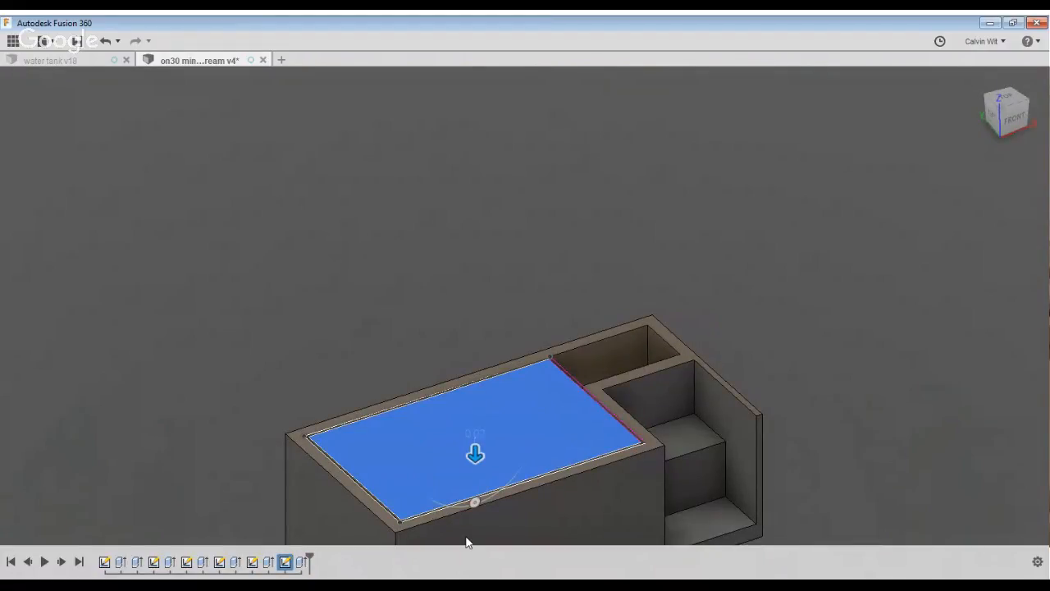
{"action": "key", "text": "Return"}
{"action": "middle_click_drag", "start_coordinate": [462, 517], "coordinate": [461, 462]}
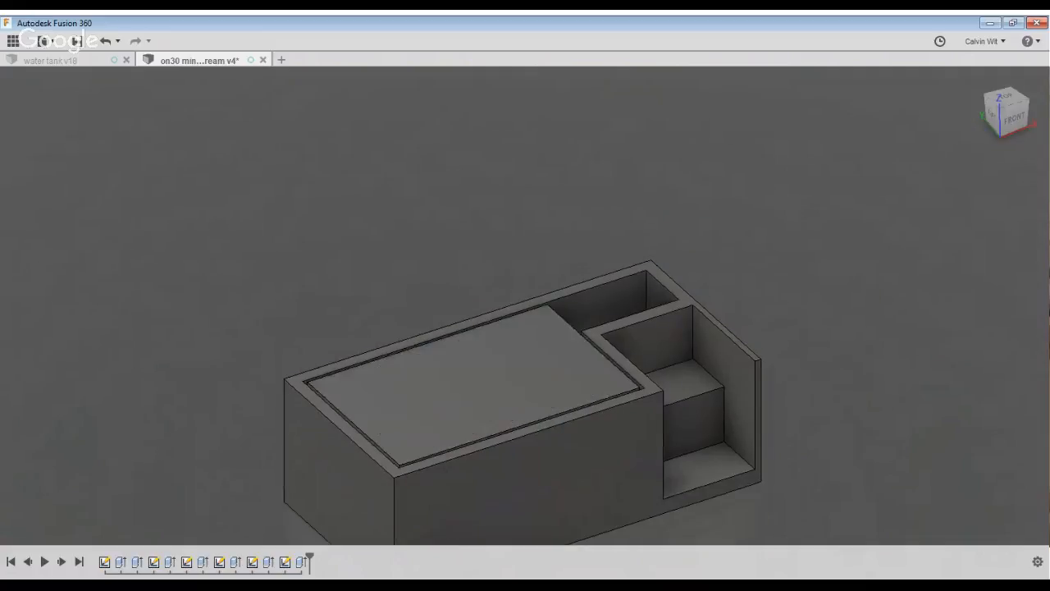
{"action": "left_click", "coordinate": [286, 561]}
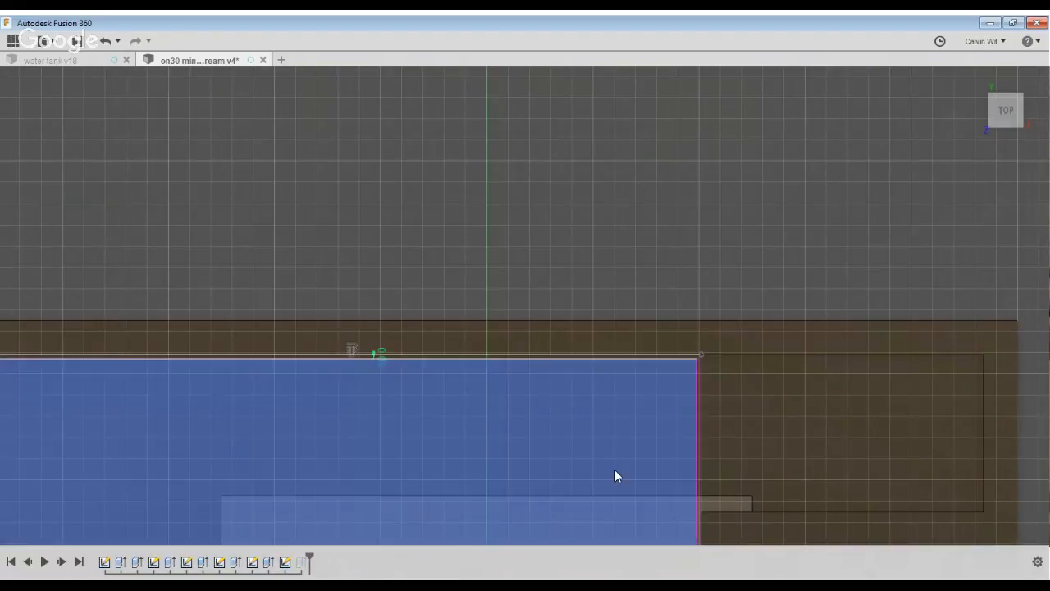
{"action": "scroll", "coordinate": [616, 476], "scroll_direction": "down", "scroll_amount": 3}
{"action": "left_click", "coordinate": [916, 205]}
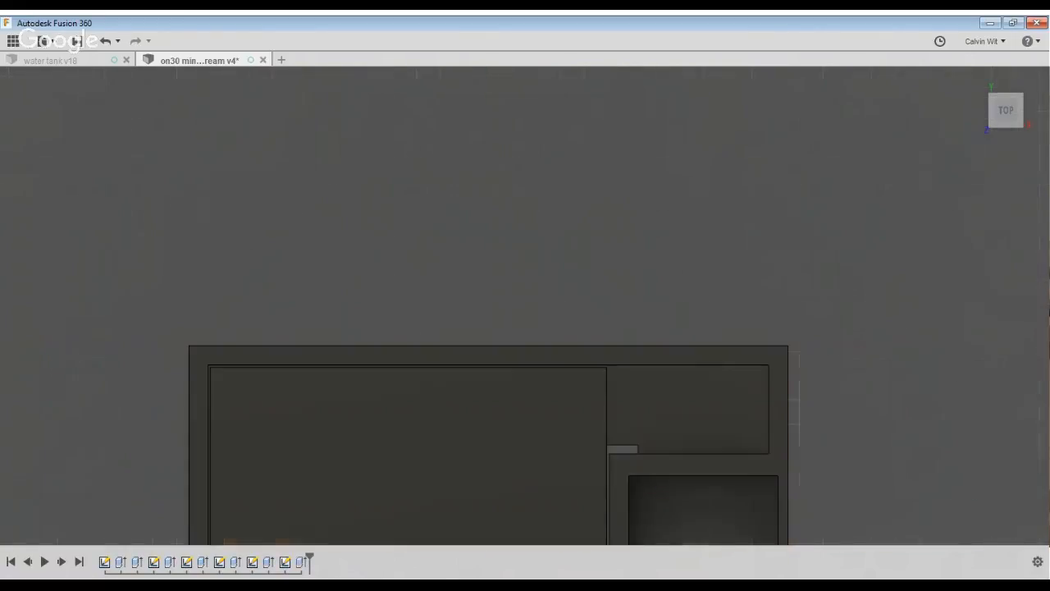
{"action": "mouse_move", "coordinate": [915, 205]}
{"action": "middle_mouse_down", "text": "shift"}
{"action": "mouse_move", "coordinate": [895, 458]}
{"action": "mouse_move", "coordinate": [894, 215]}
{"action": "mouse_move", "coordinate": [862, 338]}
{"action": "middle_mouse_up", "text": "shift"}
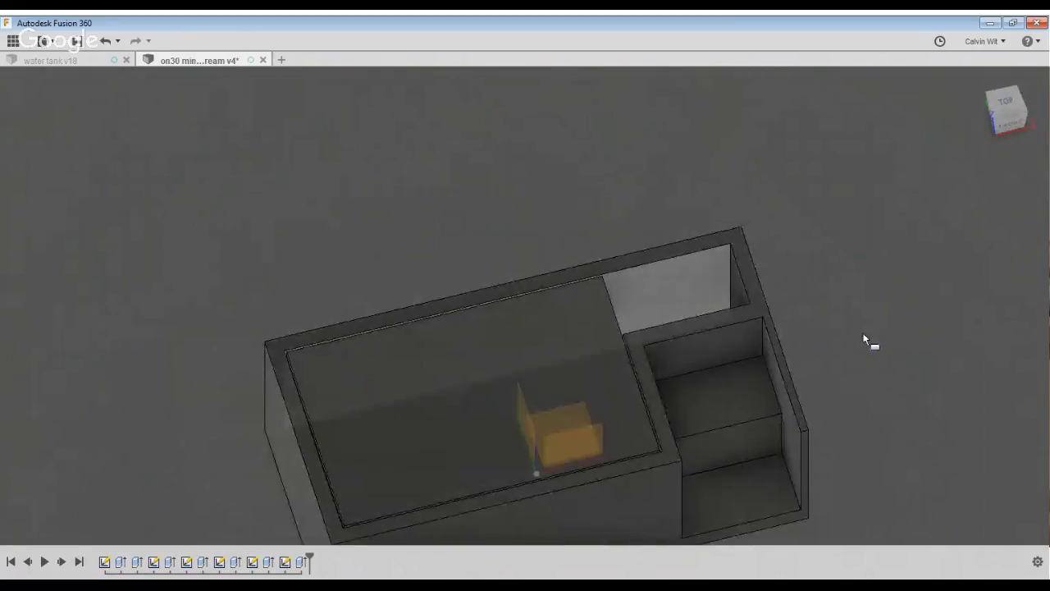
{"action": "left_click", "coordinate": [705, 317]}
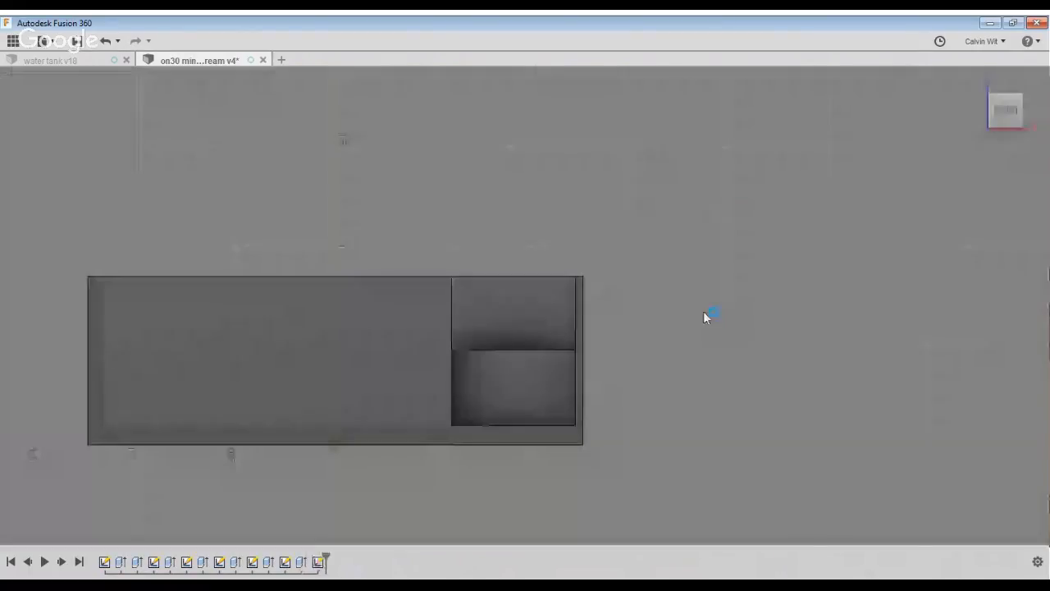
{"action": "left_click", "coordinate": [570, 361]}
{"action": "key", "text": "e"}
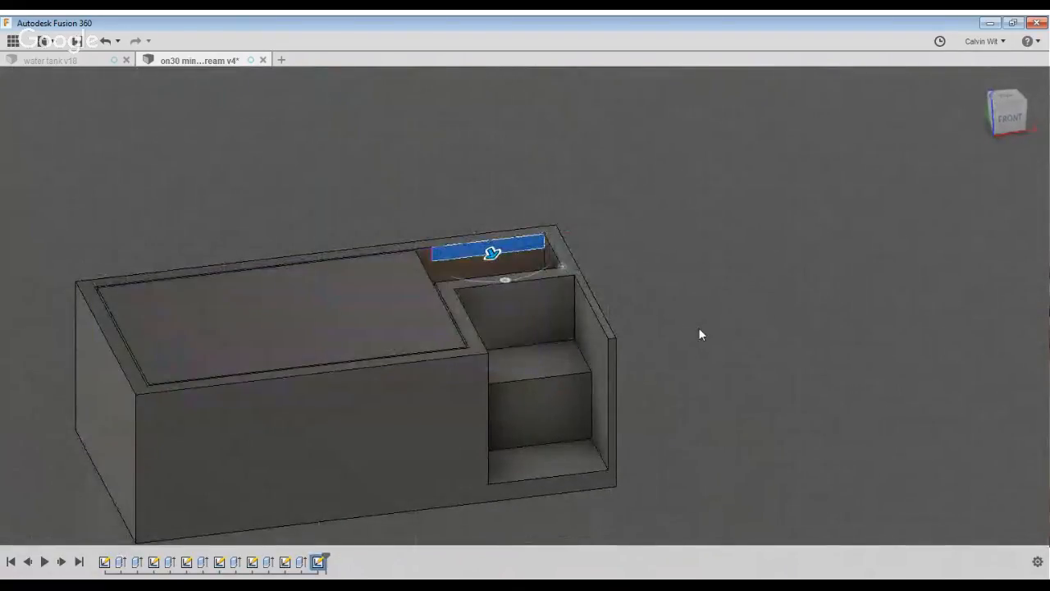
{"action": "key", "text": "Escape"}
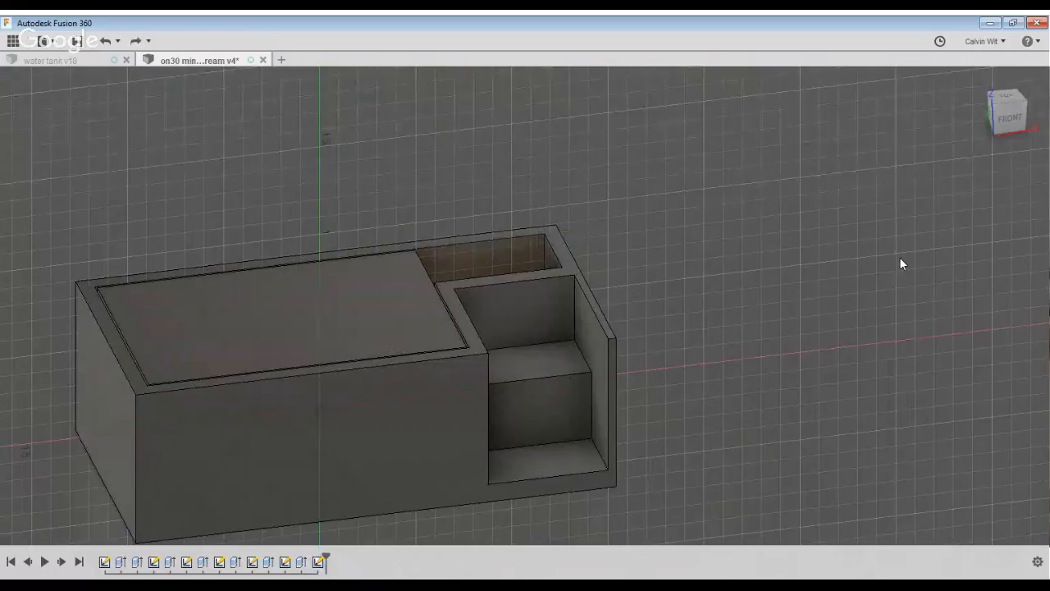
{"action": "middle_click_drag", "start_coordinate": [864, 262], "coordinate": [924, 285]}
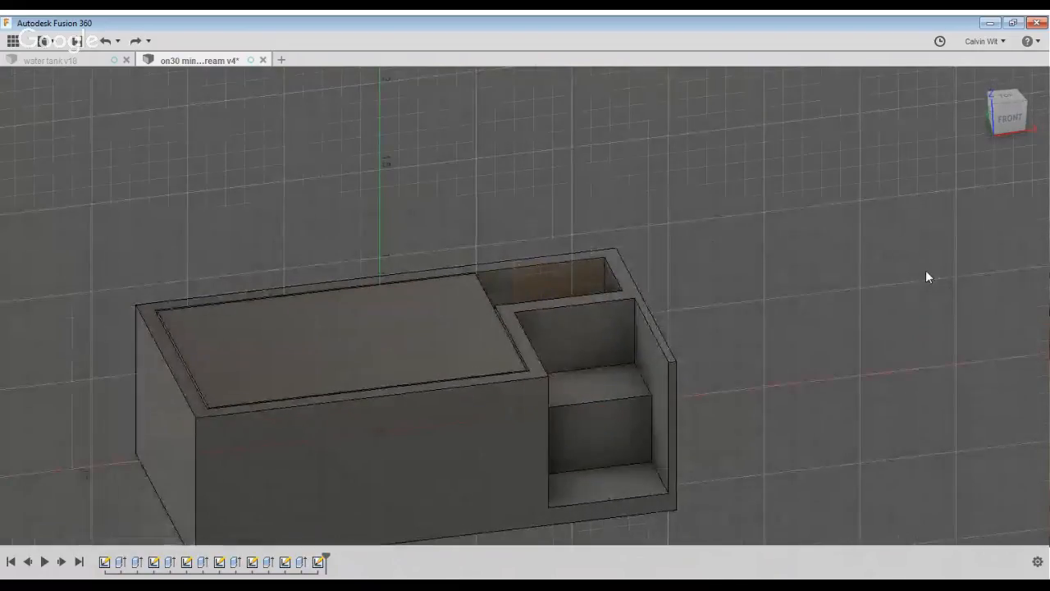
{"action": "key", "text": "ctrl+z"}
Sketch a corner-to-corner rectangle over the small opening behind the stepped compartment and extrude it to close that opening.
{"action": "key", "text": "r"}
{"action": "left_click", "coordinate": [656, 392]}
{"action": "left_click", "coordinate": [653, 380]}
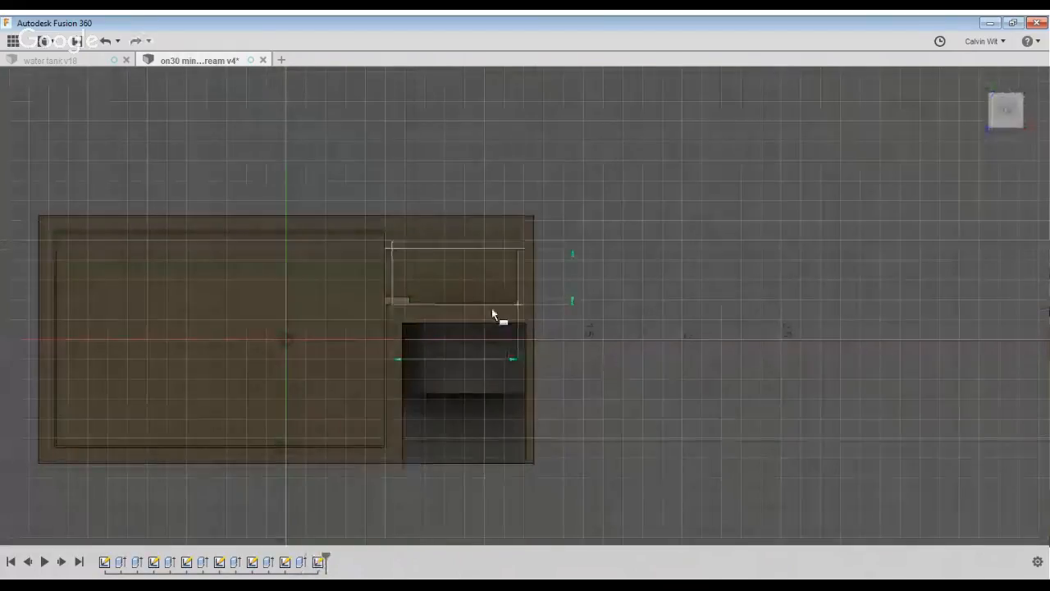
{"action": "scroll", "coordinate": [488, 299], "scroll_direction": "up", "scroll_amount": 3}
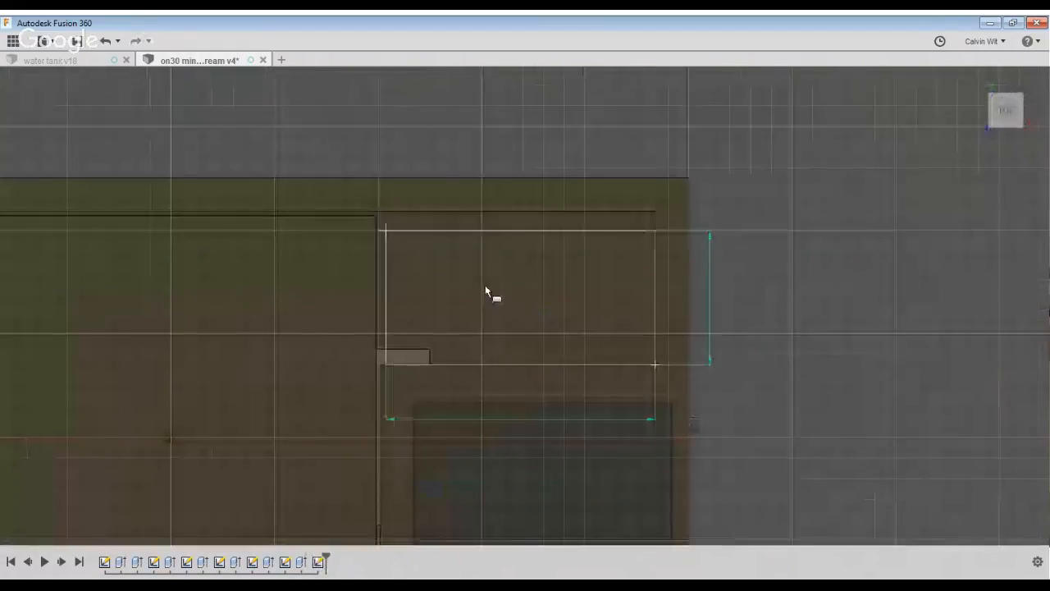
{"action": "key", "text": "Escape"}
{"action": "key", "text": "r"}
{"action": "left_click", "coordinate": [821, 261]}
{"action": "left_click", "coordinate": [482, 455]}
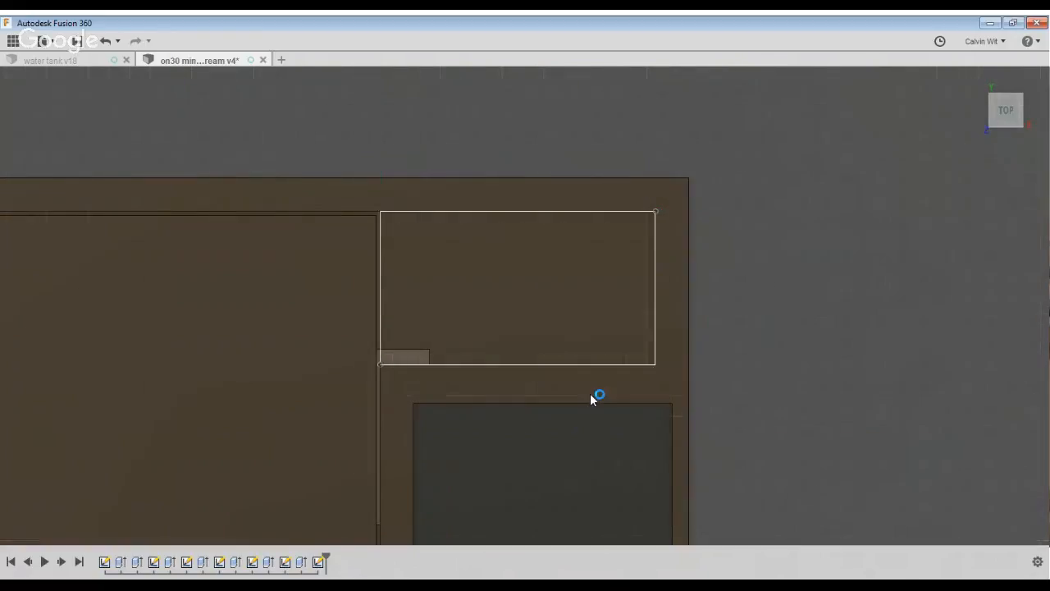
{"action": "key", "text": "e"}
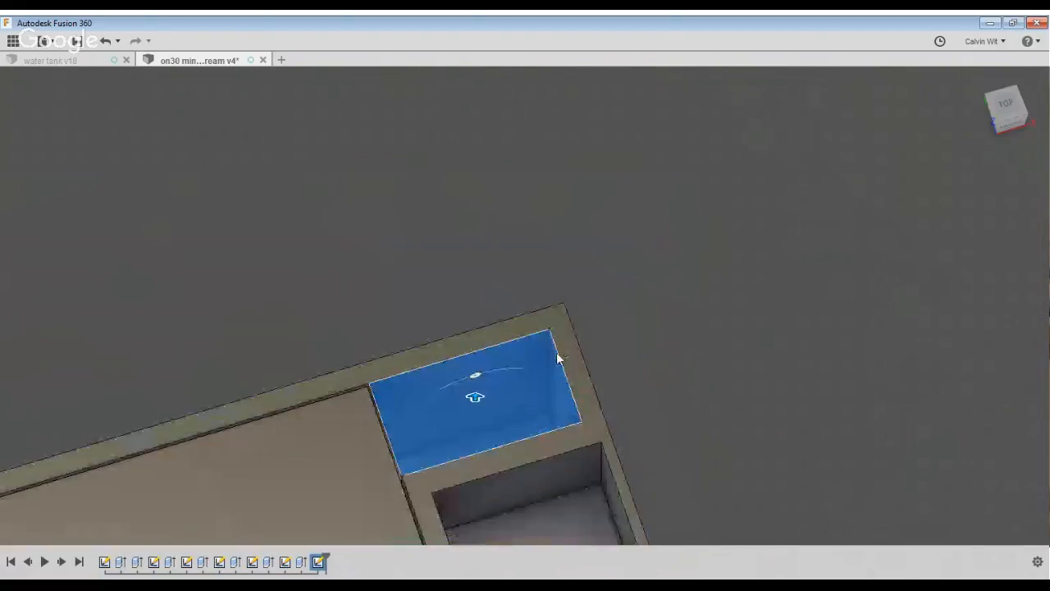
{"action": "key", "text": "Return"}
On the body's flat end wall, sketch a vertical construction line 0.125 high from the midpoint of its upper edge.
{"action": "scroll", "coordinate": [558, 356], "scroll_direction": "down", "scroll_amount": 5}
{"action": "middle_click_drag", "start_coordinate": [380, 351], "coordinate": [536, 334]}
{"action": "scroll", "coordinate": [470, 348], "scroll_direction": "up", "scroll_amount": 4}
{"action": "middle_click_drag", "start_coordinate": [469, 348], "coordinate": [543, 304], "text": "shift"}
{"action": "middle_click_drag", "start_coordinate": [549, 418], "coordinate": [398, 274]}
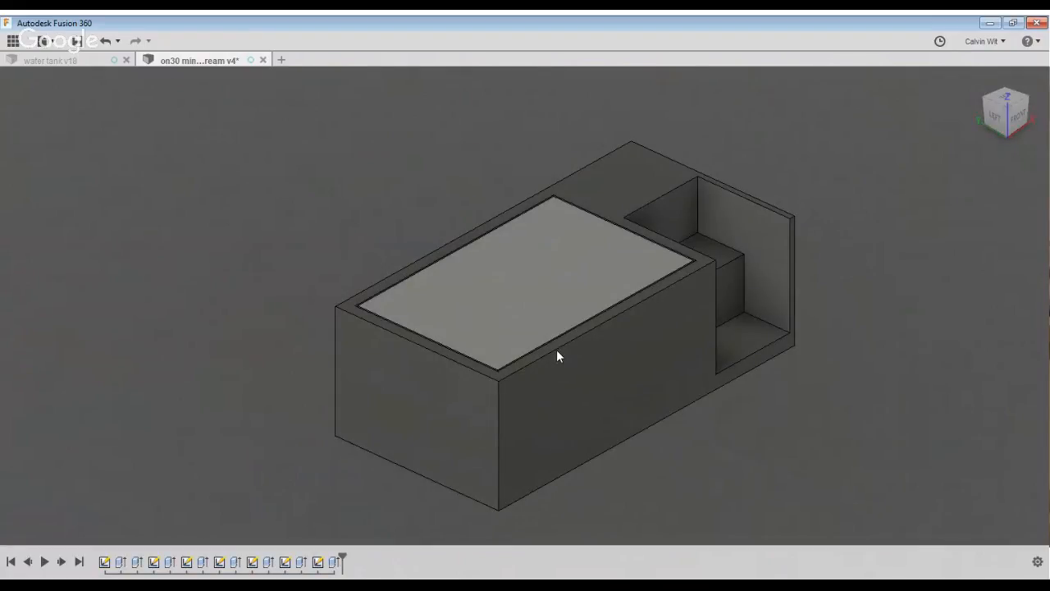
{"action": "left_click", "coordinate": [557, 352]}
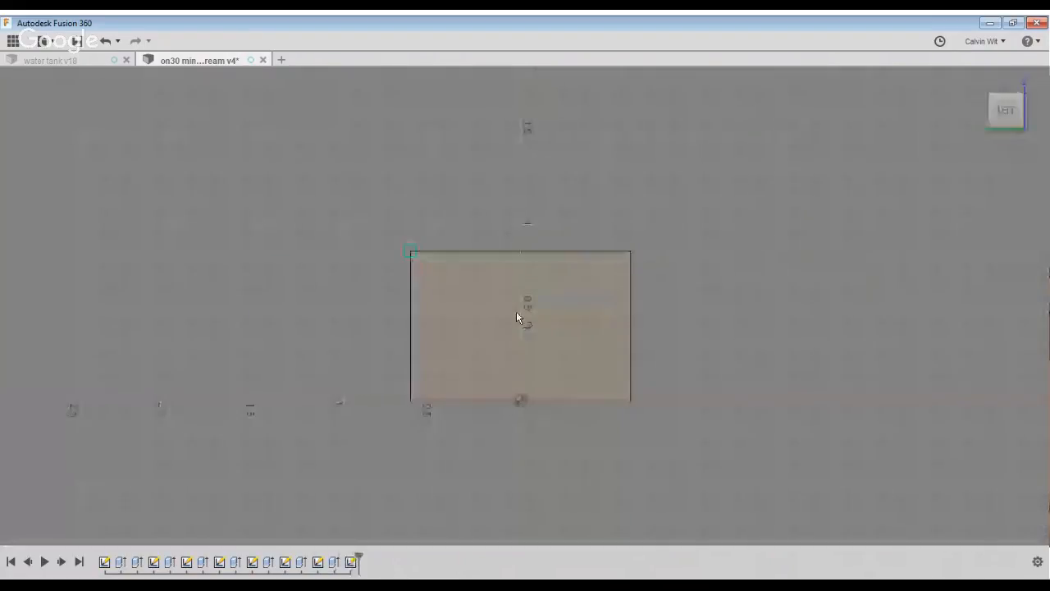
{"action": "scroll", "coordinate": [681, 302], "scroll_direction": "up", "scroll_amount": 5}
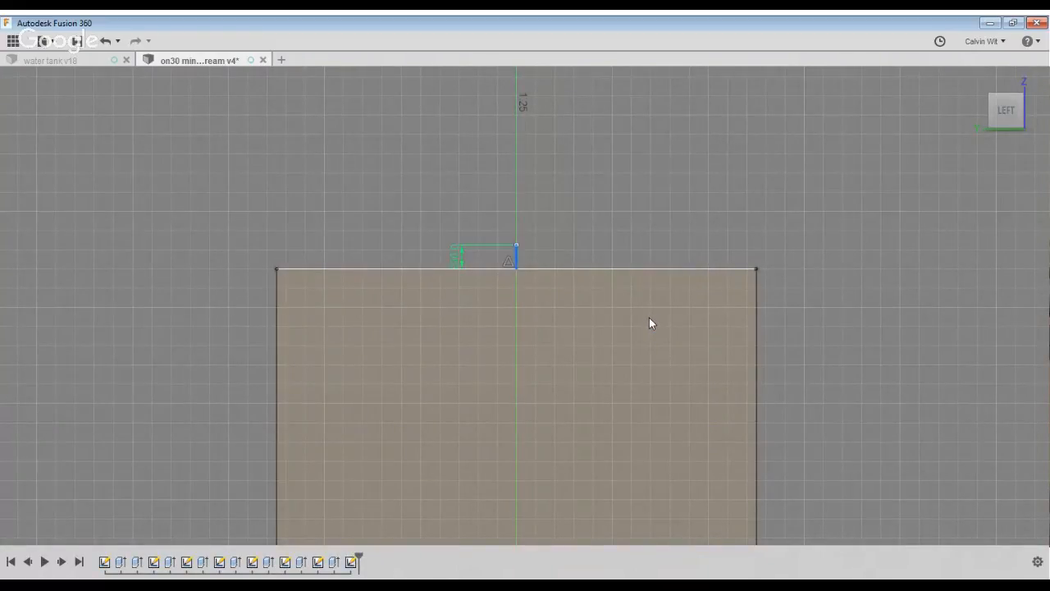
{"action": "scroll", "coordinate": [711, 295], "scroll_direction": "up", "scroll_amount": 1}
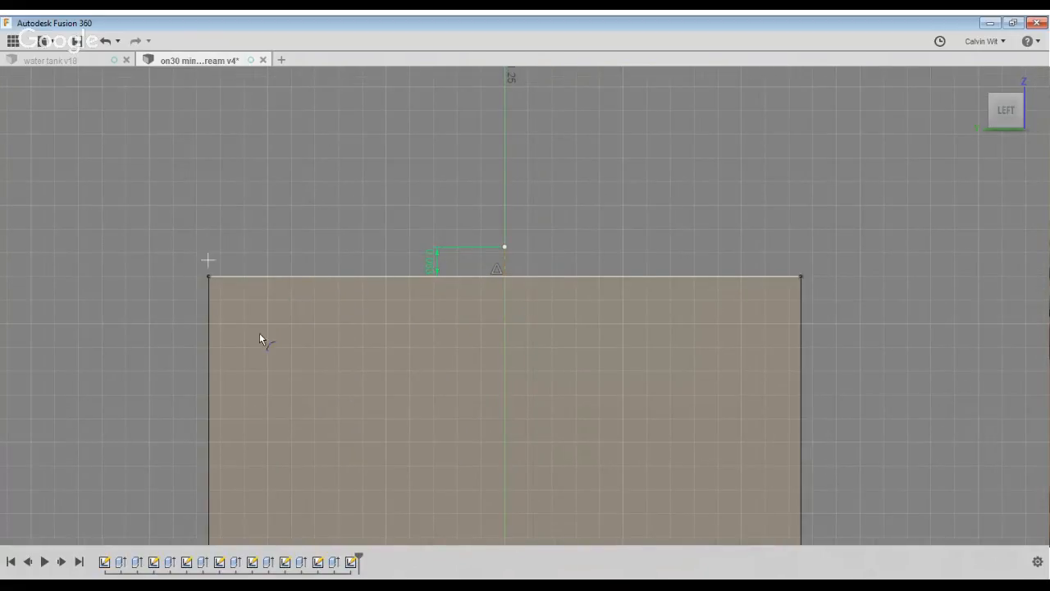
{"action": "left_click", "coordinate": [435, 263]}
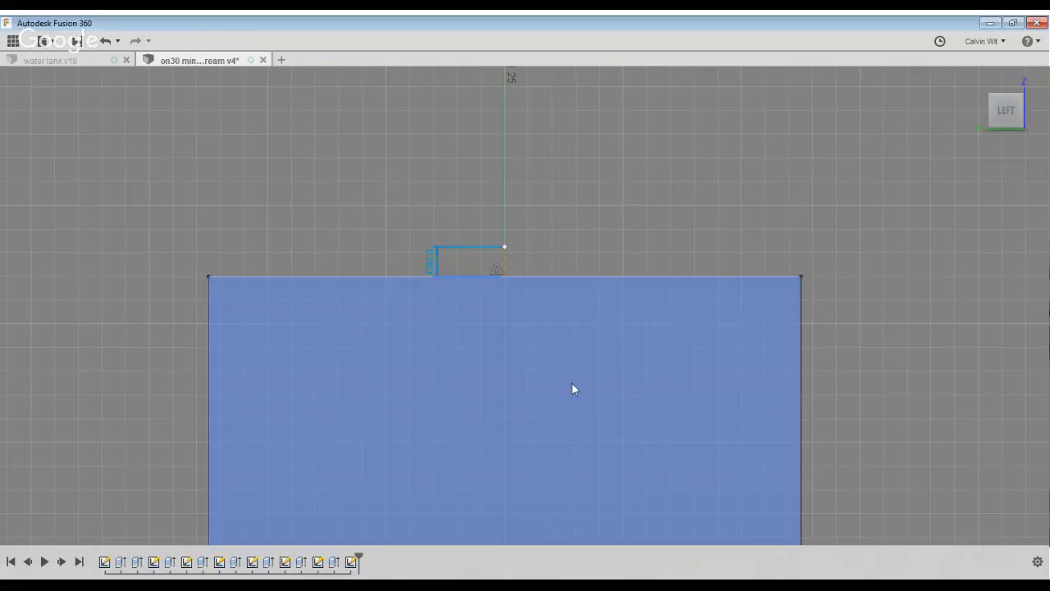
{"action": "double_click", "coordinate": [430, 262]}
{"action": "key", "text": "Return"}
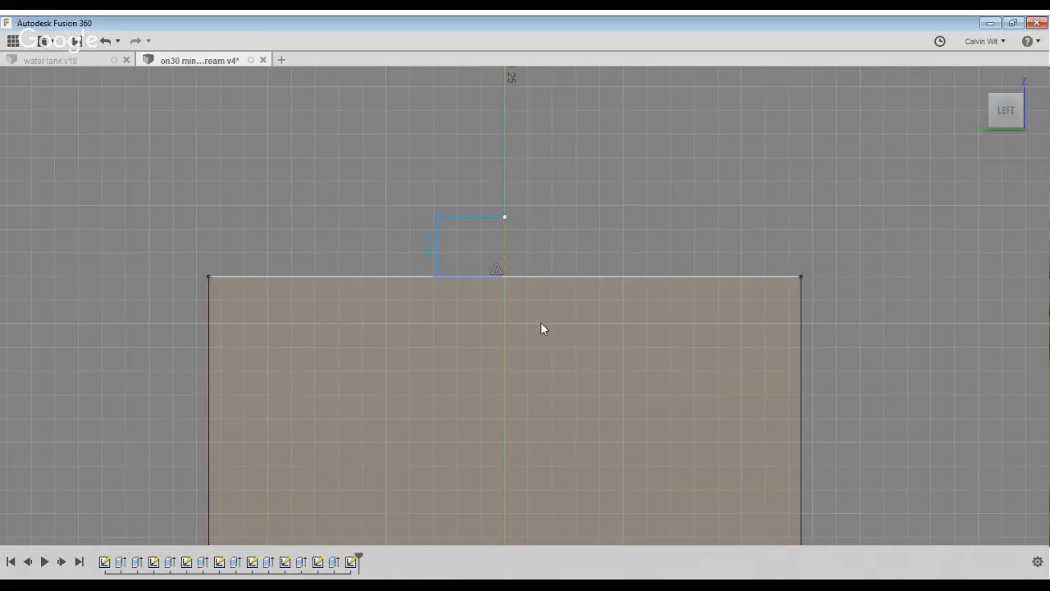
Draw vertical lines about 0.06 high at both upper wall corners and join them with an arc through the centre line's endpoint.
{"action": "left_click", "coordinate": [801, 276]}
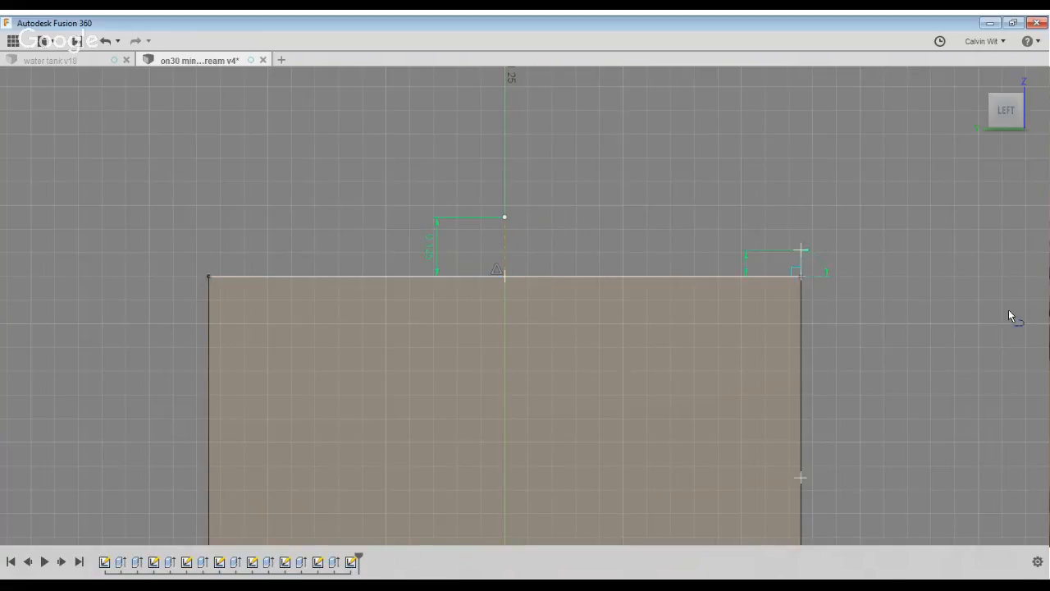
{"action": "key", "text": "Return"}
{"action": "left_click", "coordinate": [208, 277]}
{"action": "key", "text": "Return"}
{"action": "left_click", "coordinate": [343, 286]}
{"action": "left_click", "coordinate": [209, 247]}
{"action": "left_click", "coordinate": [631, 269]}
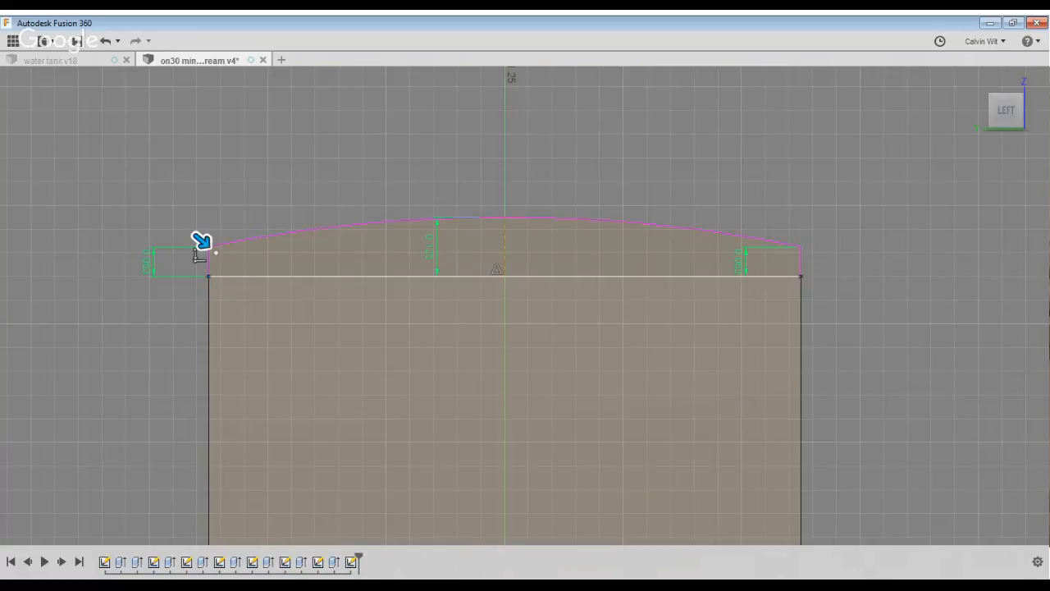
Fillet both corners between the roof arc and its short vertical sides with a 0.04 radius.
{"action": "type", "text": ".04"}
{"action": "key", "text": "Return"}
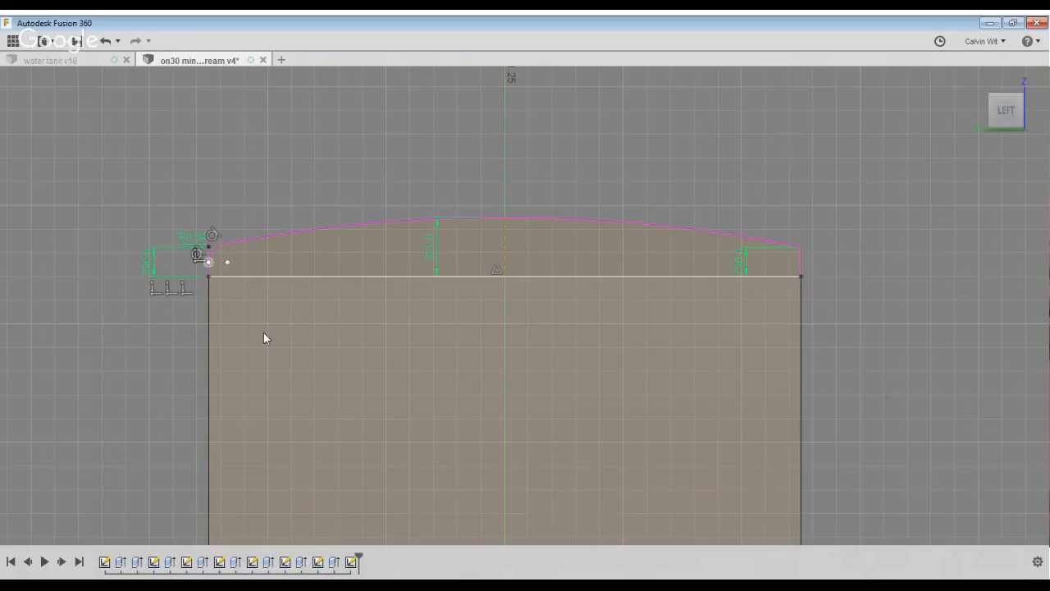
{"action": "scroll", "coordinate": [264, 332], "scroll_direction": "up", "scroll_amount": 1}
{"action": "mouse_move", "coordinate": [317, 232]}
{"action": "middle_mouse_down"}
{"action": "mouse_move", "coordinate": [362, 195]}
{"action": "mouse_move", "coordinate": [343, 256]}
{"action": "mouse_move", "coordinate": [166, 258]}
{"action": "middle_mouse_up"}
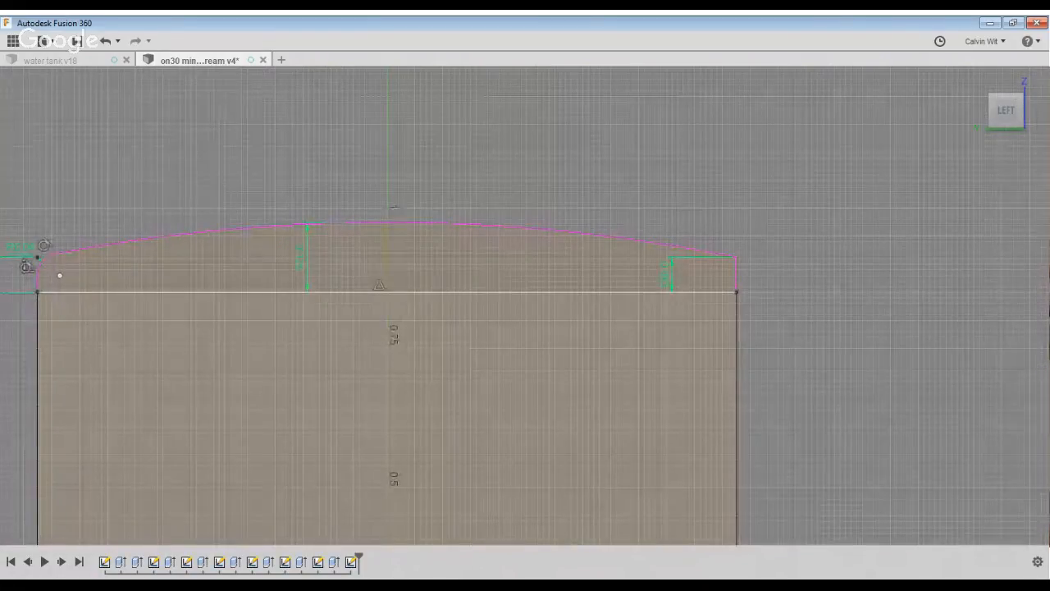
{"action": "left_click", "coordinate": [723, 255]}
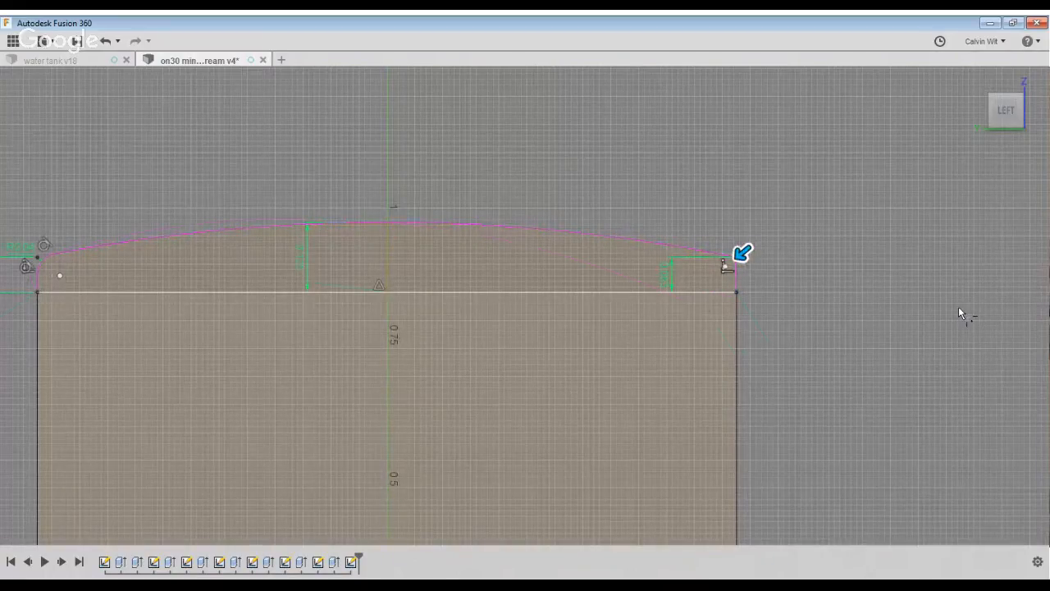
{"action": "type", "text": "4"}
{"action": "key", "text": "Return"}
{"action": "double_click", "coordinate": [752, 248]}
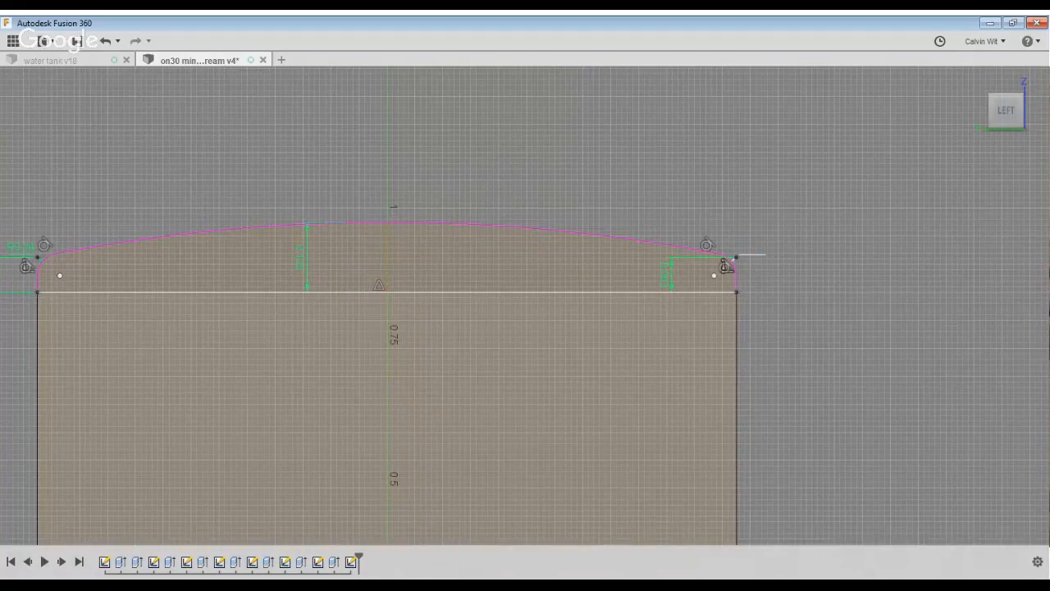
{"action": "key", "text": "Return"}
{"action": "double_click", "coordinate": [755, 247]}
{"action": "key", "text": "Return"}
Extrude the filleted roof profile 1.755 from the flat end wall along the main compartment.
{"action": "scroll", "coordinate": [951, 313], "scroll_direction": "down", "scroll_amount": 3}
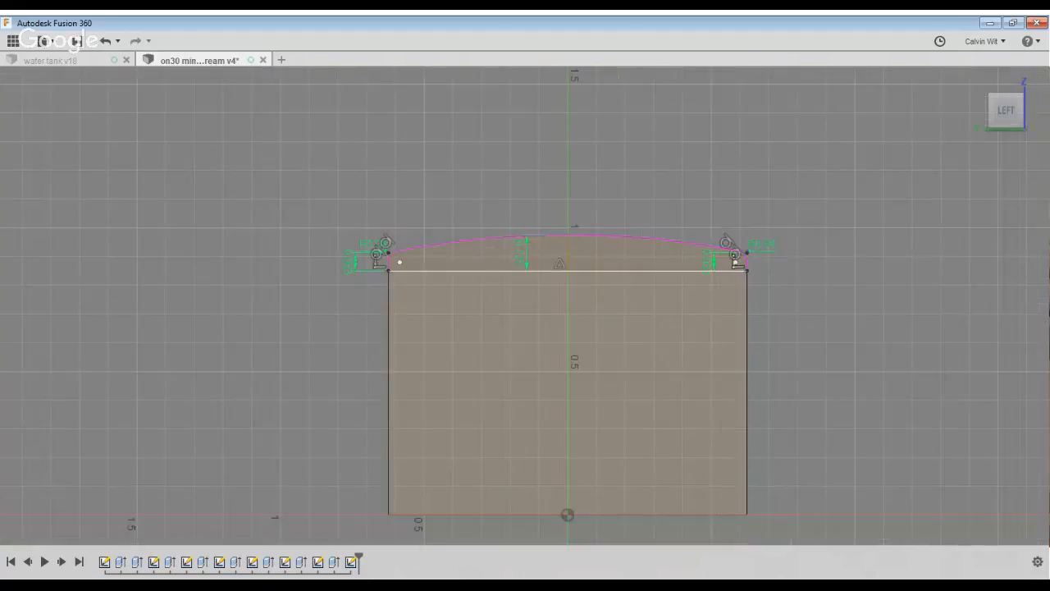
{"action": "left_click", "coordinate": [1014, 141]}
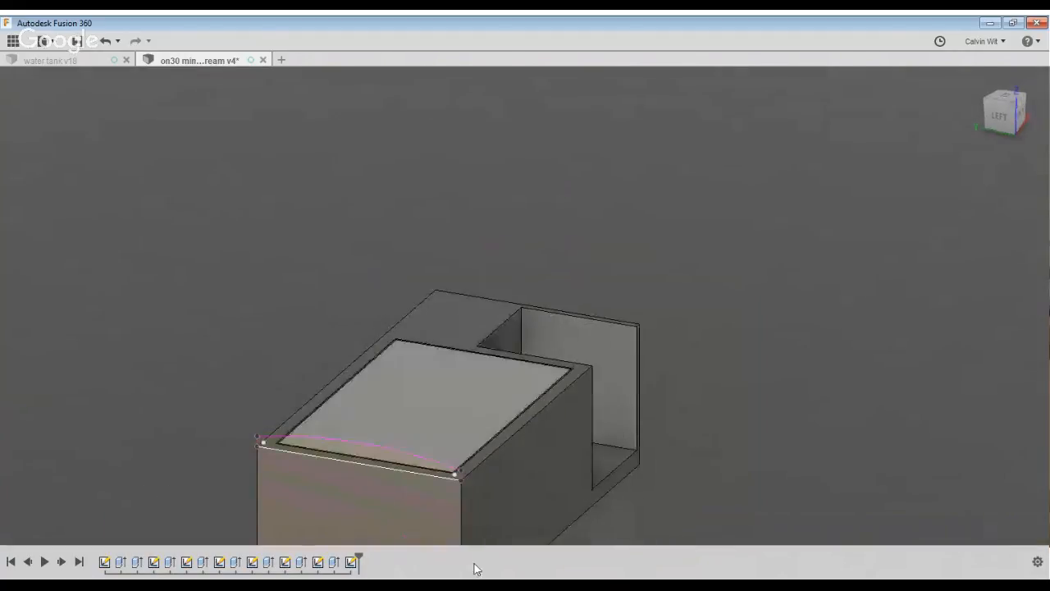
{"action": "scroll", "coordinate": [686, 459], "scroll_direction": "up", "scroll_amount": 5}
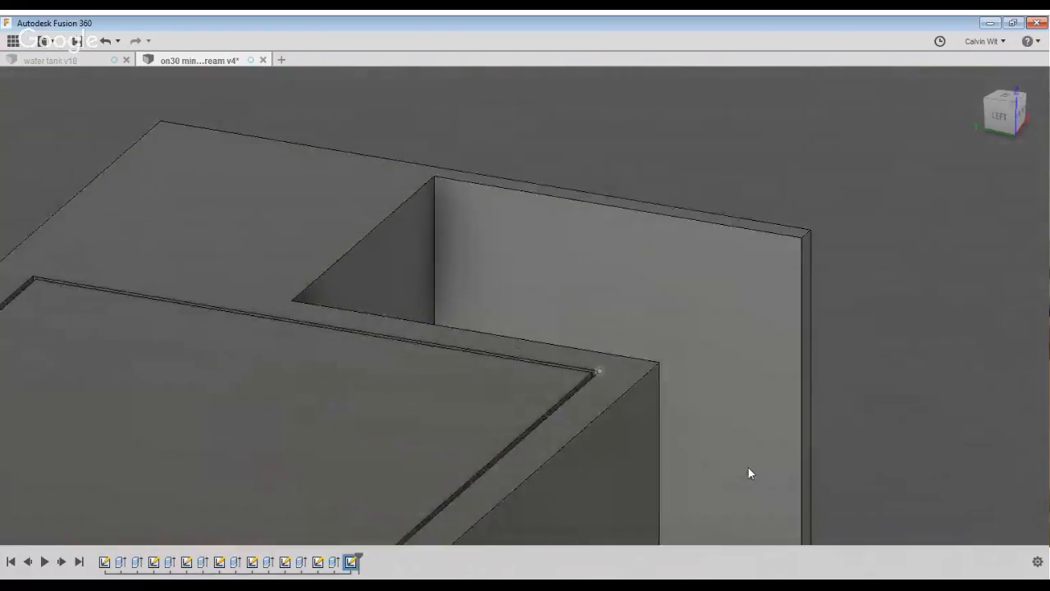
{"action": "scroll", "coordinate": [746, 472], "scroll_direction": "down", "scroll_amount": 4}
{"action": "middle_click_drag", "start_coordinate": [809, 468], "coordinate": [584, 513], "text": "shift"}
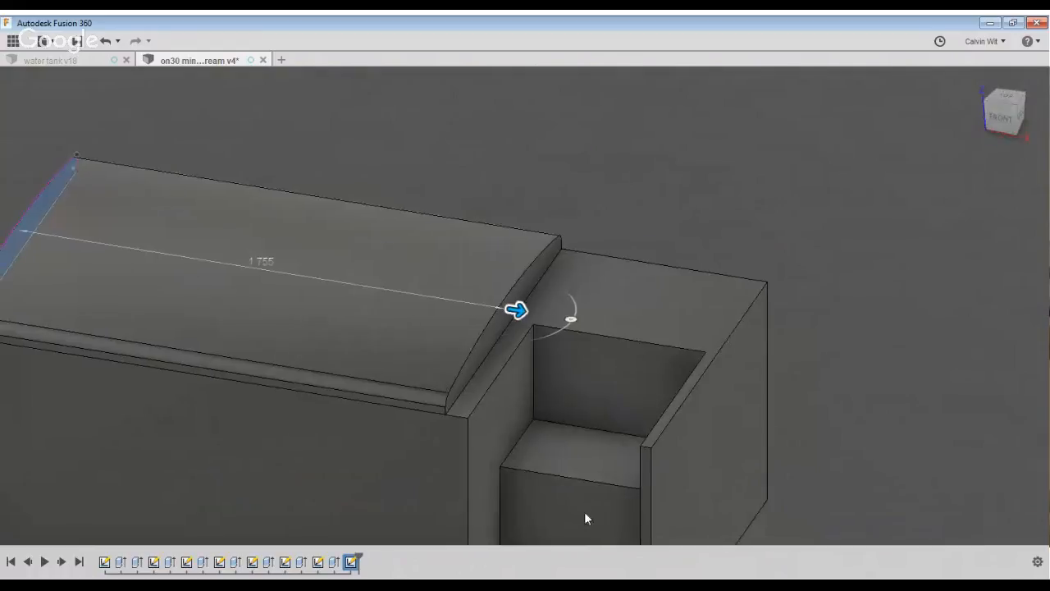
{"action": "scroll", "coordinate": [854, 238], "scroll_direction": "down", "scroll_amount": 3}
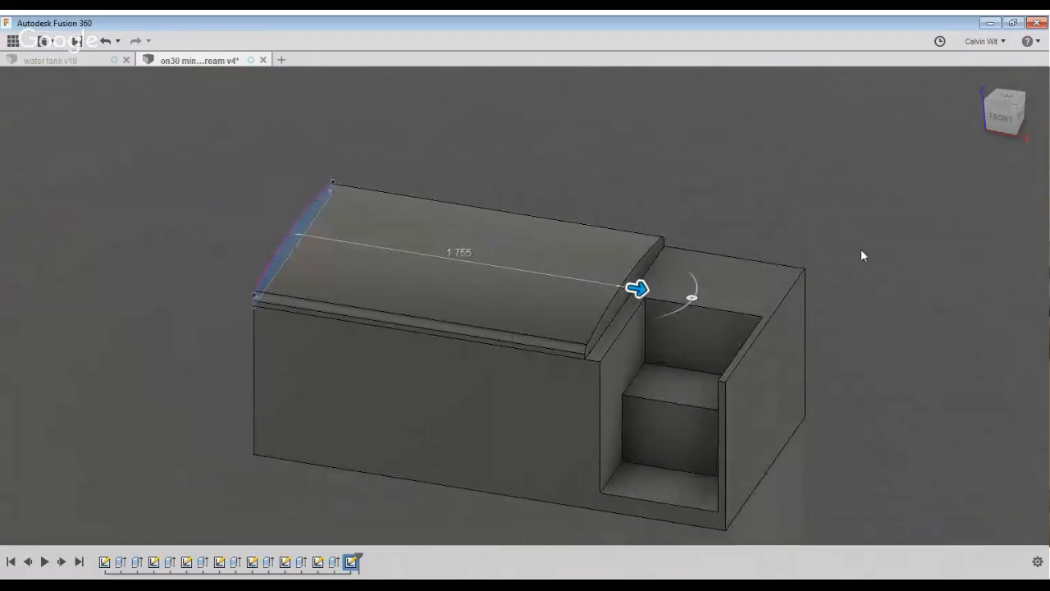
{"action": "middle_click_drag", "start_coordinate": [860, 248], "coordinate": [164, 271], "text": "shift"}
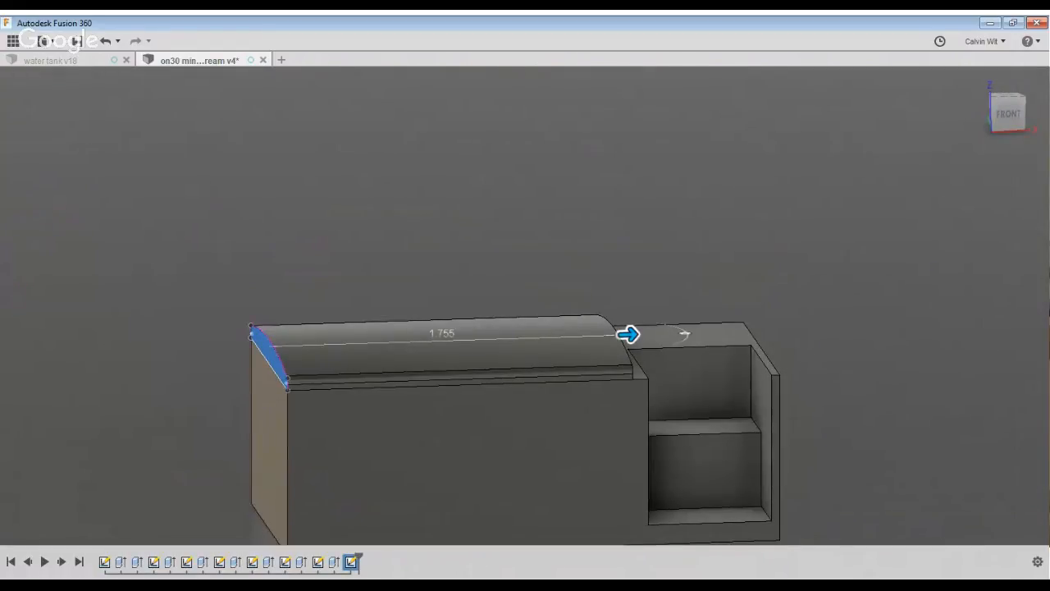
{"action": "middle_click_drag", "start_coordinate": [493, 513], "coordinate": [501, 425], "text": "shift"}
{"action": "key", "text": "Return"}
Fillet the roof's curved outer edge above the flat end wall, including the short vertical edges at its corners.
{"action": "middle_click_drag", "start_coordinate": [720, 270], "coordinate": [723, 305], "text": "shift"}
{"action": "left_click", "coordinate": [280, 363]}
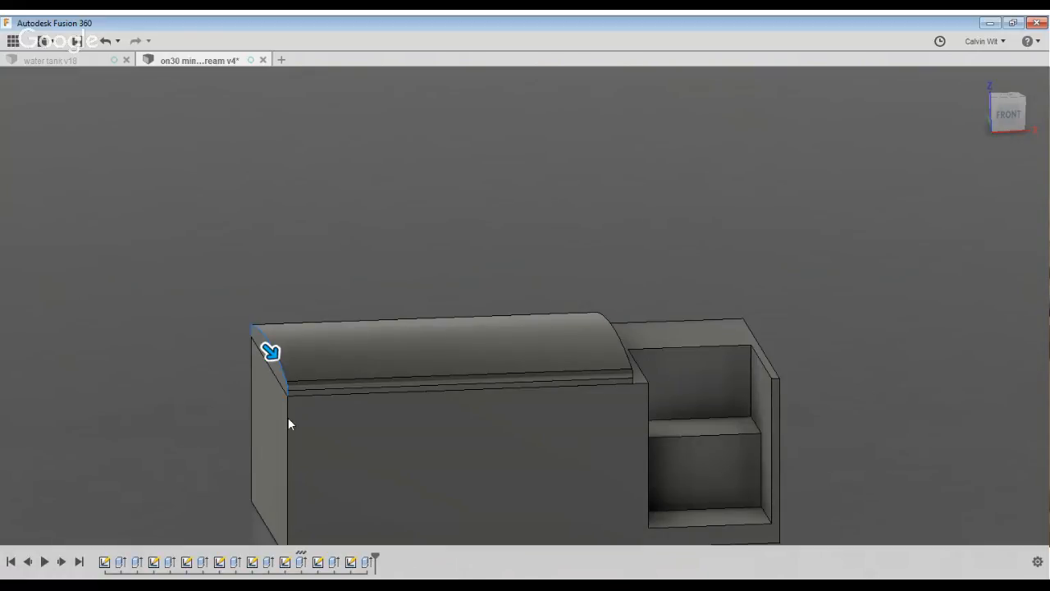
{"action": "scroll", "coordinate": [289, 420], "scroll_direction": "up", "scroll_amount": 3}
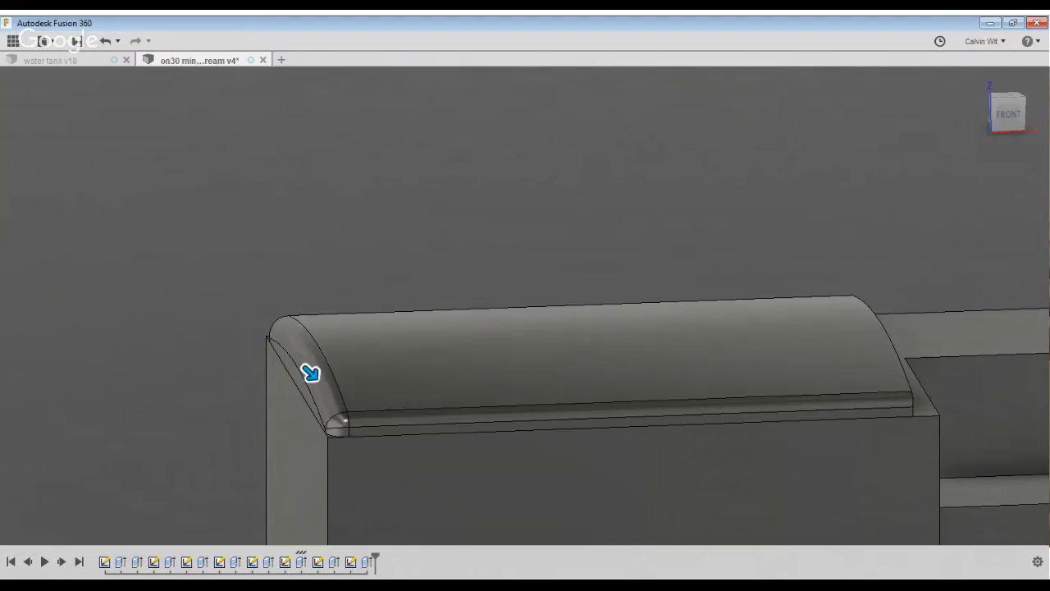
{"action": "key", "text": "Escape"}
{"action": "scroll", "coordinate": [467, 279], "scroll_direction": "up", "scroll_amount": 2}
{"action": "scroll", "coordinate": [553, 292], "scroll_direction": "down", "scroll_amount": 1}
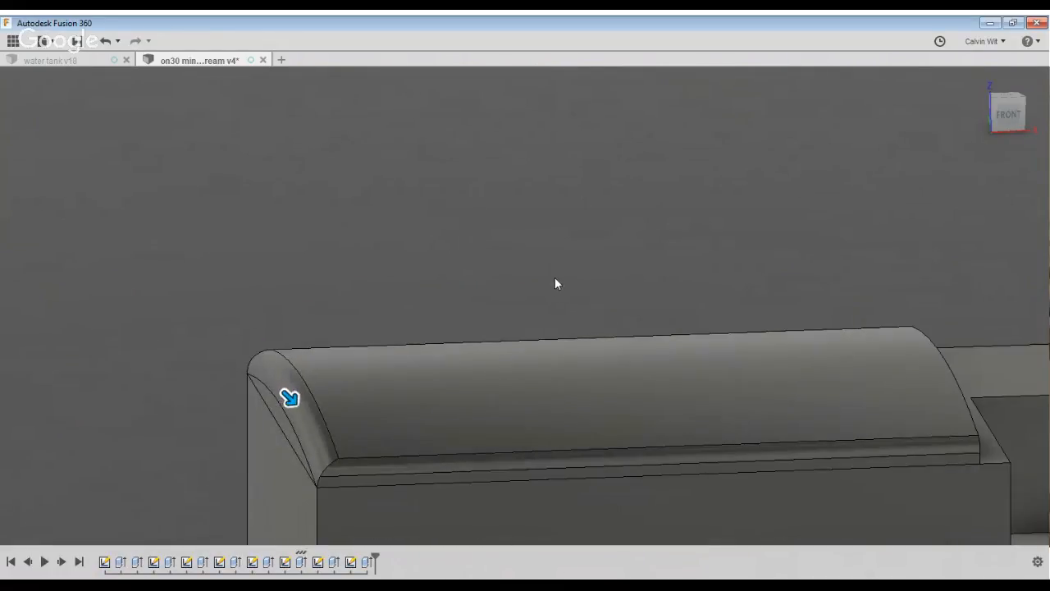
{"action": "mouse_move", "coordinate": [439, 285]}
{"action": "middle_mouse_down", "text": "shift"}
{"action": "mouse_move", "coordinate": [500, 255]}
{"action": "mouse_move", "coordinate": [441, 268]}
{"action": "middle_mouse_up", "text": "shift"}
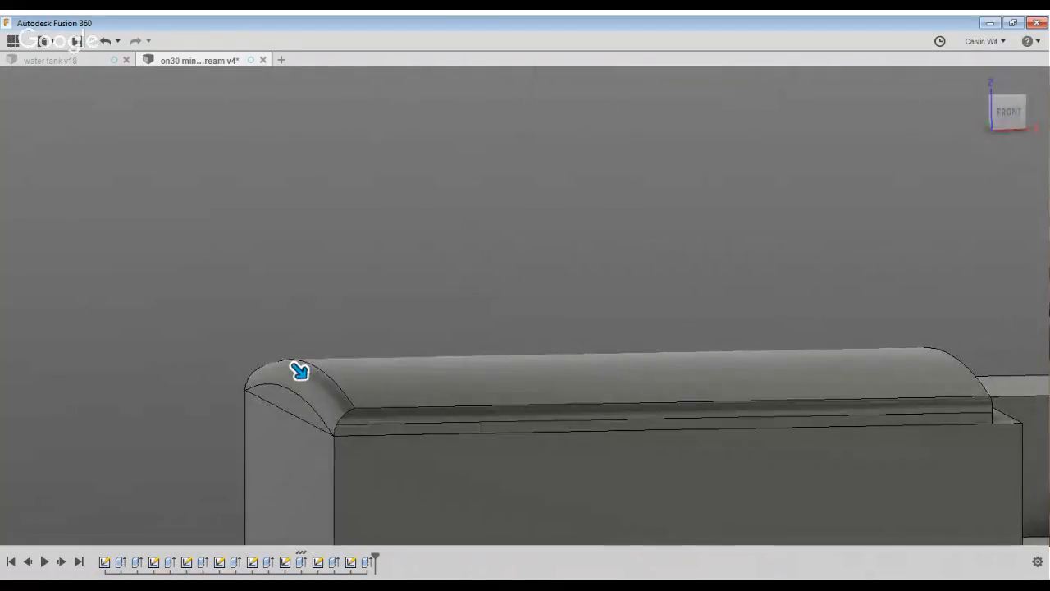
Fillet the roof's curved edge facing the stepped compartment and save the design.
{"action": "middle_click_drag", "start_coordinate": [943, 324], "coordinate": [847, 382], "text": "shift"}
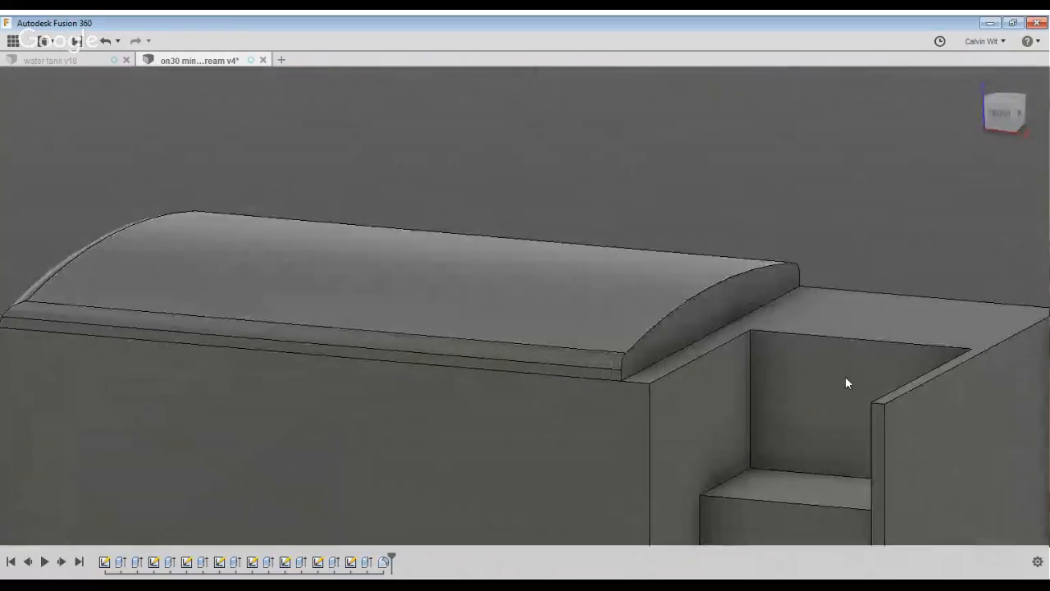
{"action": "key", "text": "Return"}
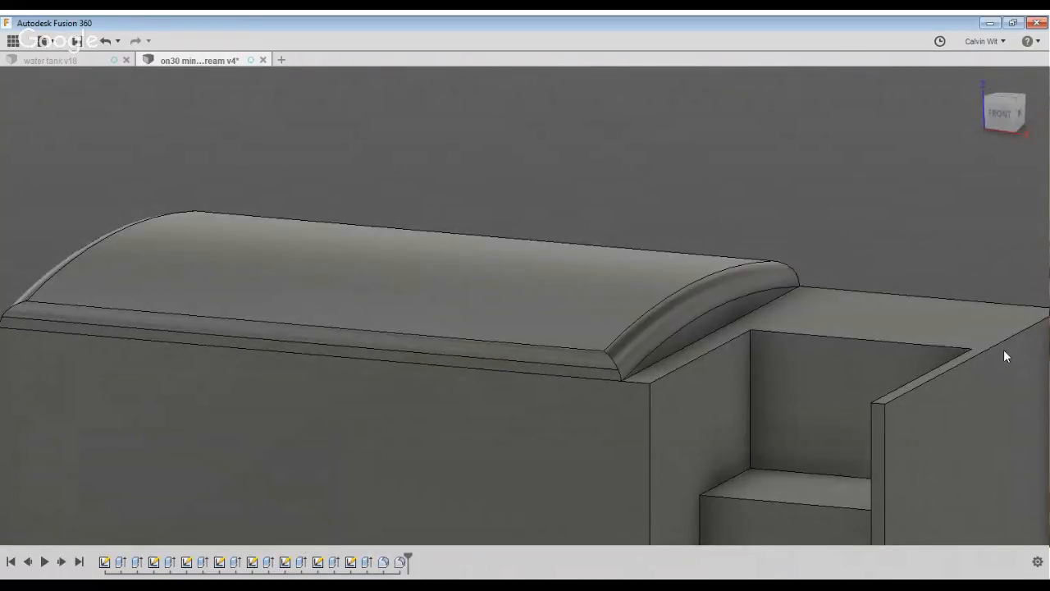
{"action": "scroll", "coordinate": [1003, 350], "scroll_direction": "down", "scroll_amount": 4}
{"action": "middle_click_drag", "start_coordinate": [952, 316], "coordinate": [984, 292], "text": "shift"}
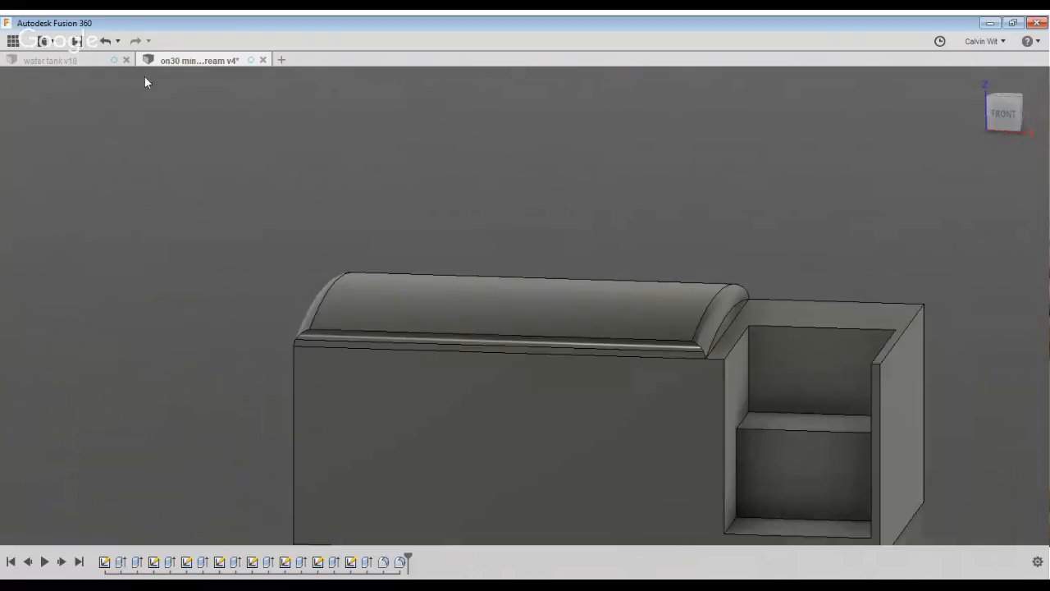
{"action": "key", "text": "ctrl+s"}
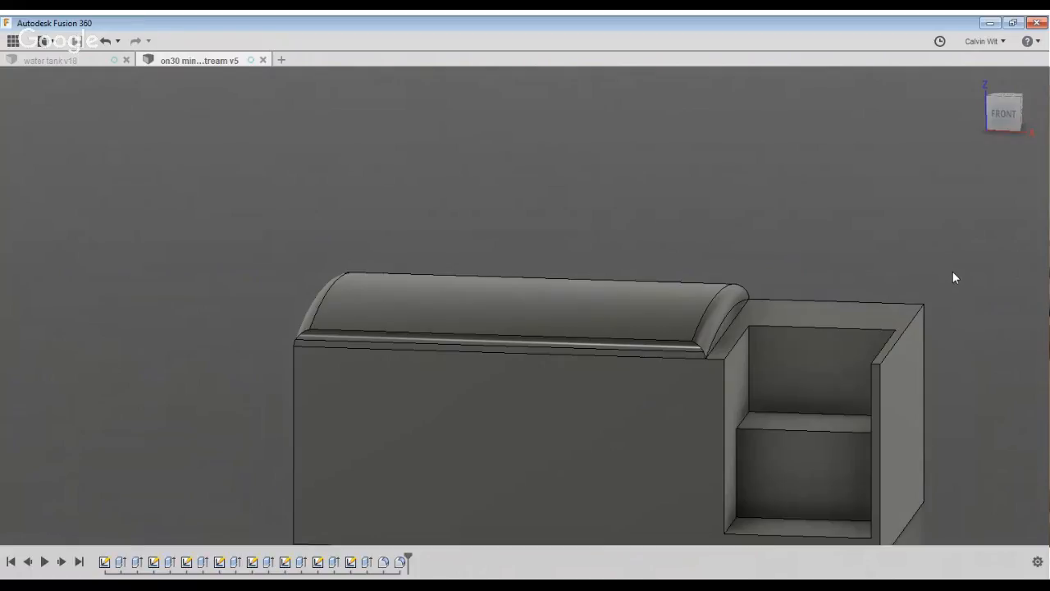
Sketch a corner-to-corner rectangle on the flat end wall, inset from all four of its edges.
{"action": "middle_click_drag", "start_coordinate": [953, 270], "coordinate": [922, 238], "text": "shift"}
{"action": "scroll", "coordinate": [929, 274], "scroll_direction": "down", "scroll_amount": 3}
{"action": "mouse_move", "coordinate": [1041, 264]}
{"action": "middle_mouse_down"}
{"action": "mouse_move", "coordinate": [968, 281]}
{"action": "mouse_move", "coordinate": [1039, 253]}
{"action": "middle_mouse_up"}
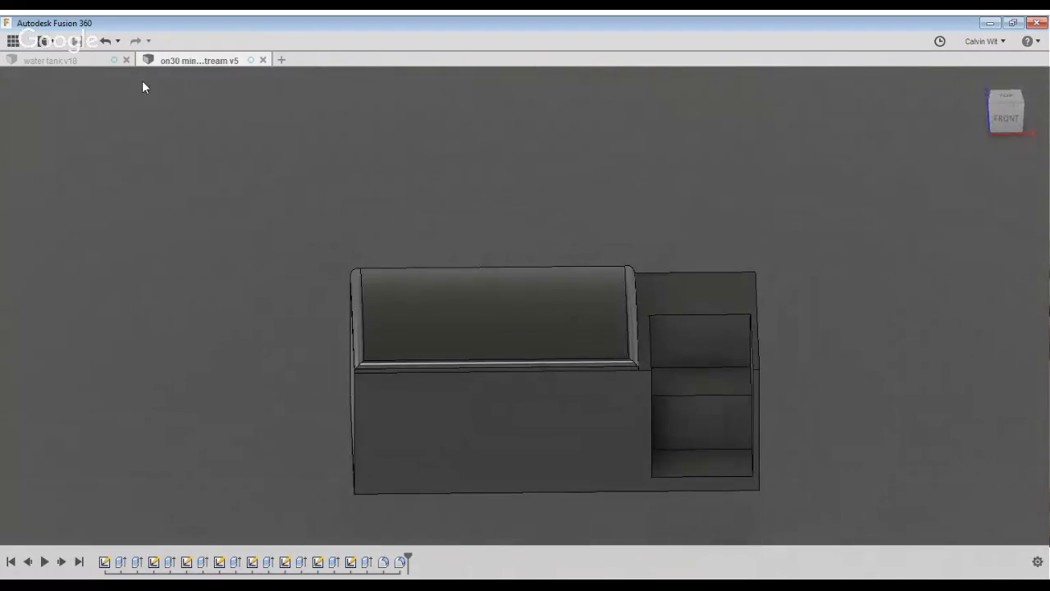
{"action": "middle_click_drag", "start_coordinate": [363, 406], "coordinate": [427, 384], "text": "shift"}
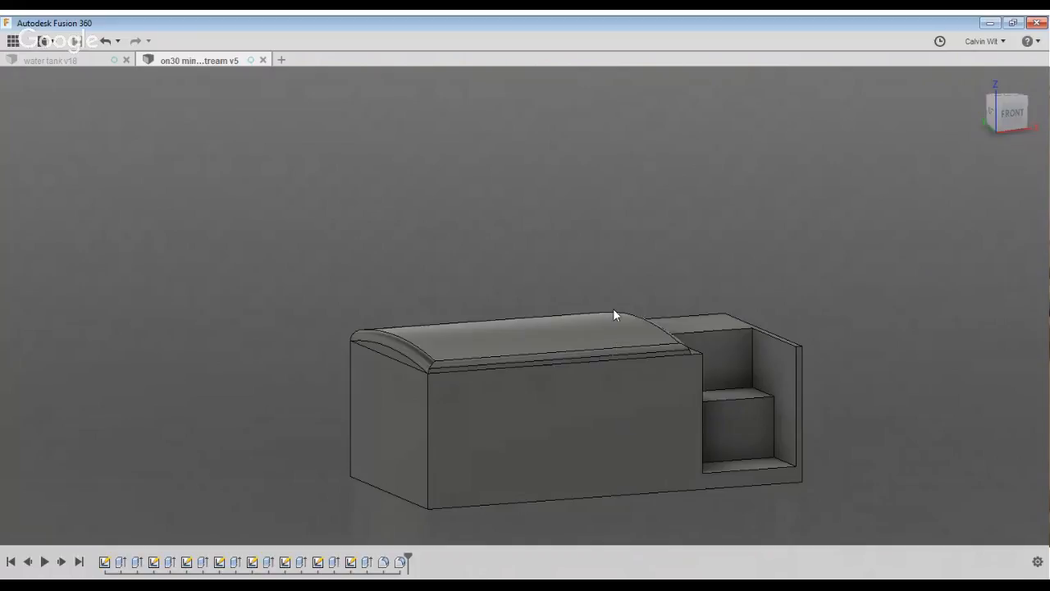
{"action": "key", "text": "r"}
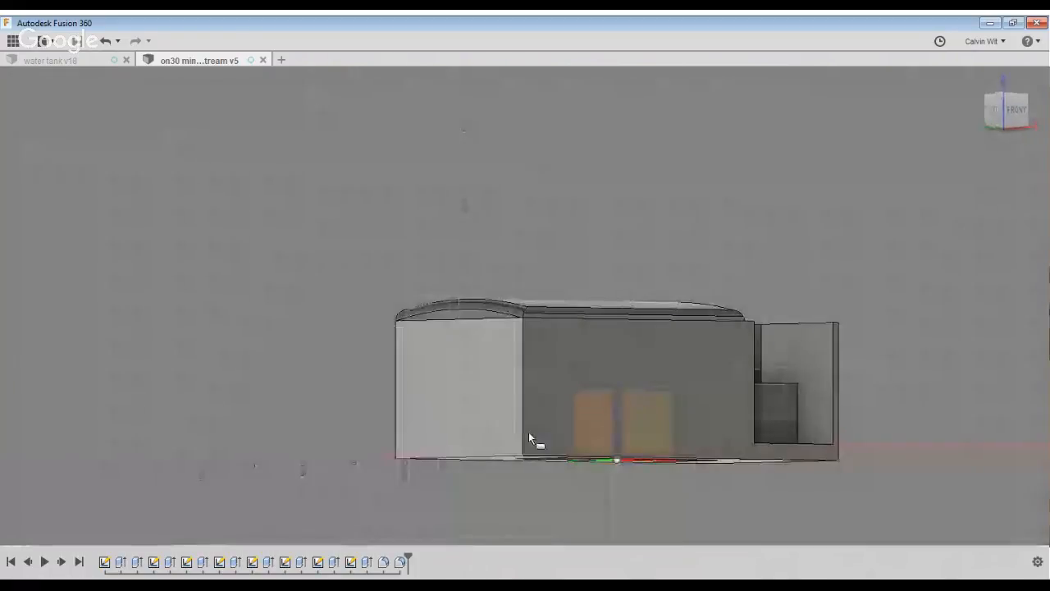
{"action": "left_click", "coordinate": [528, 430]}
{"action": "left_click", "coordinate": [635, 366]}
{"action": "left_click", "coordinate": [822, 491]}
{"action": "scroll", "coordinate": [768, 396], "scroll_direction": "up", "scroll_amount": 3}
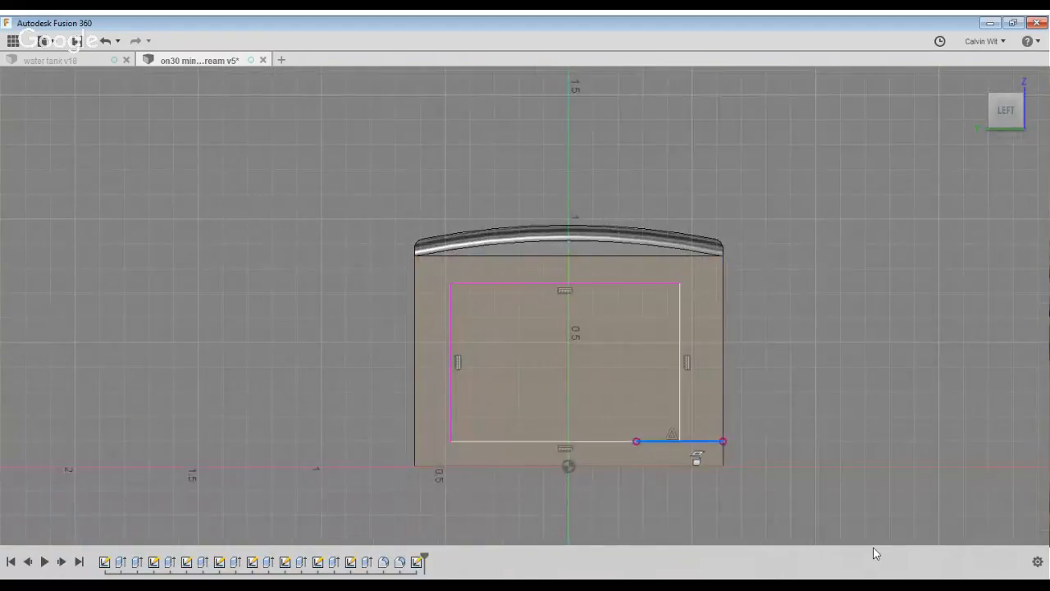
Dimension both vertical sides of the rectangle 0.188 from the end wall's side edges.
{"action": "key", "text": "d"}
{"action": "left_click", "coordinate": [849, 508]}
{"action": "left_click", "coordinate": [901, 496]}
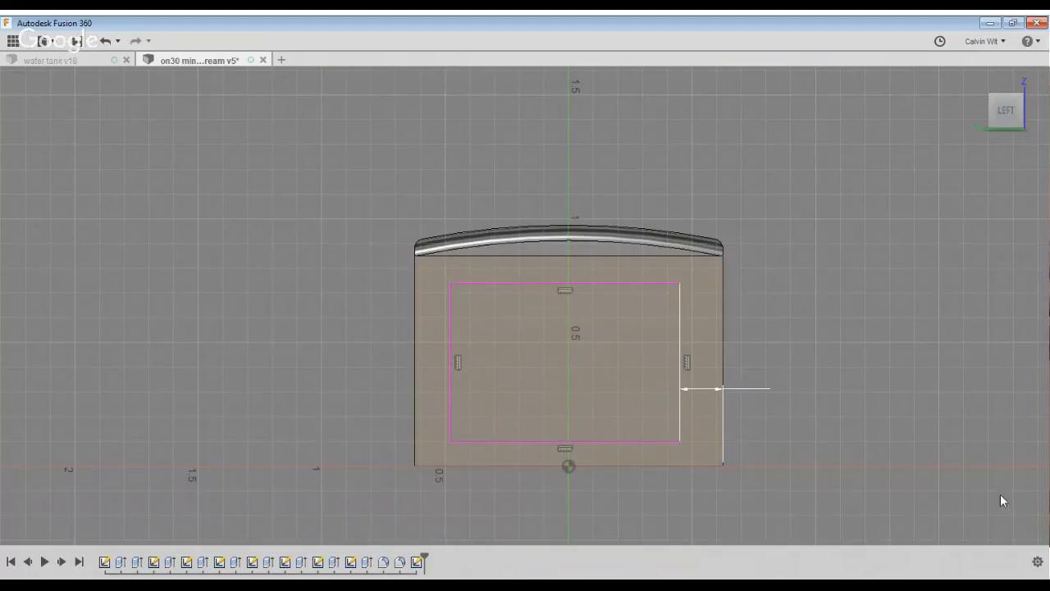
{"action": "key", "text": "Return"}
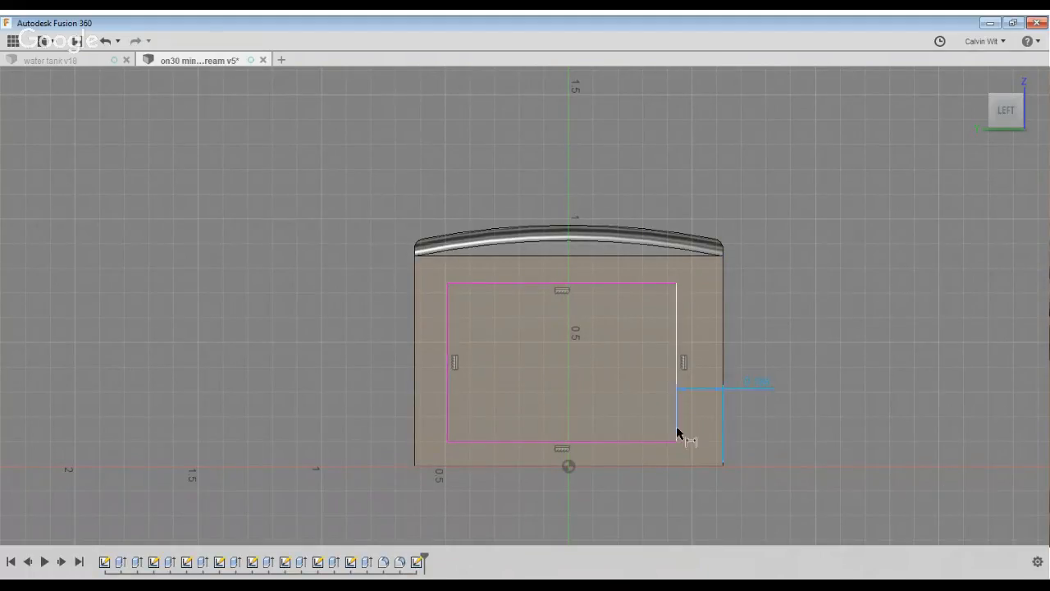
{"action": "left_click", "coordinate": [561, 505]}
{"action": "left_click", "coordinate": [520, 507]}
{"action": "left_click", "coordinate": [477, 501]}
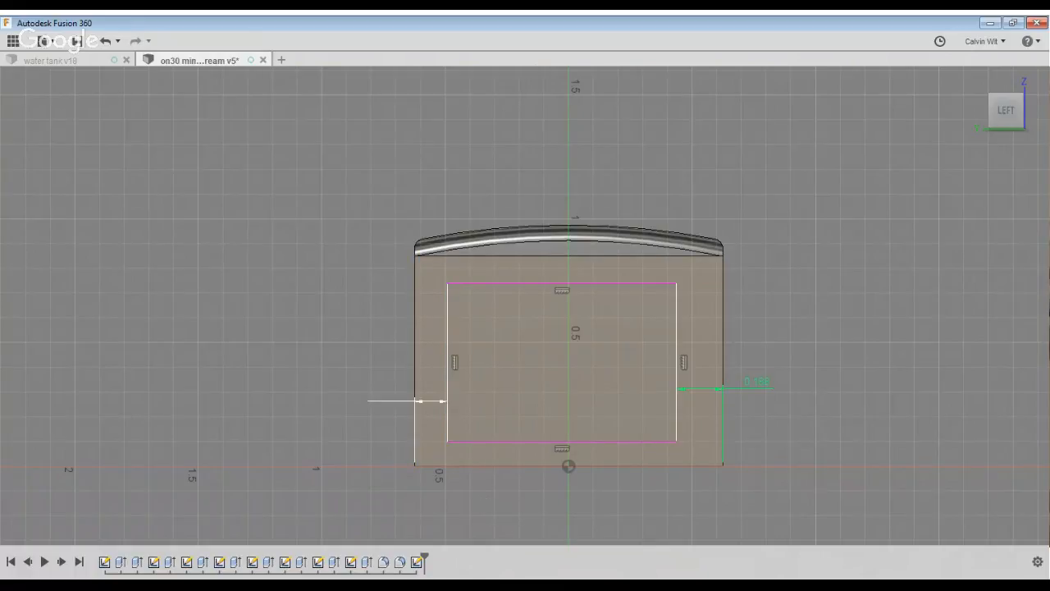
{"action": "key", "text": "Return"}
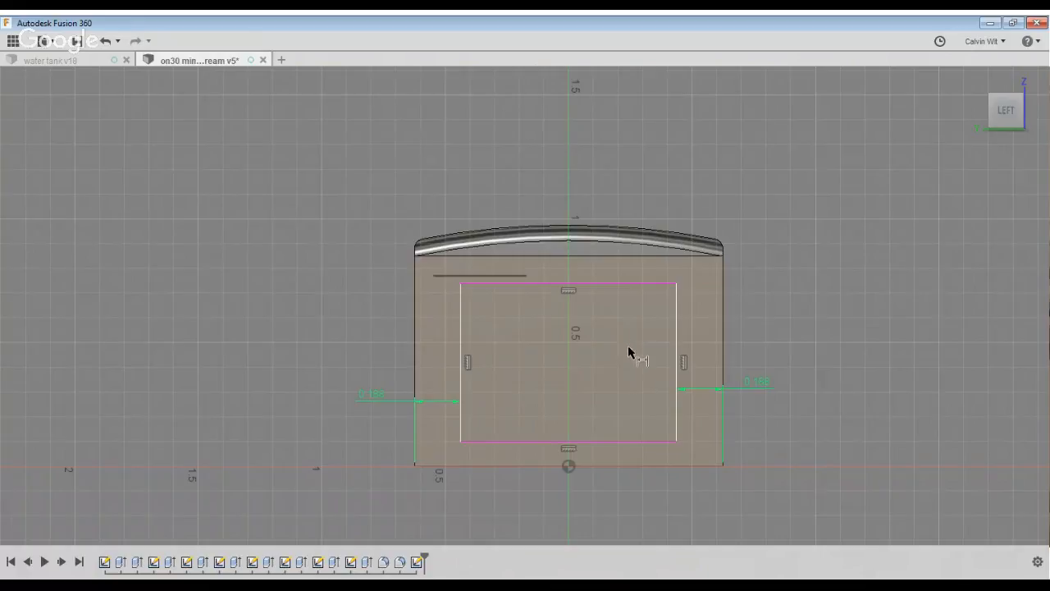
Dimension the rectangle 0.125 from the wall's upper and lower edges, and offset its outline outward to make a narrow border.
{"action": "left_click", "coordinate": [630, 333]}
{"action": "left_click", "coordinate": [629, 309]}
{"action": "left_click", "coordinate": [479, 324]}
{"action": "key", "text": "Return"}
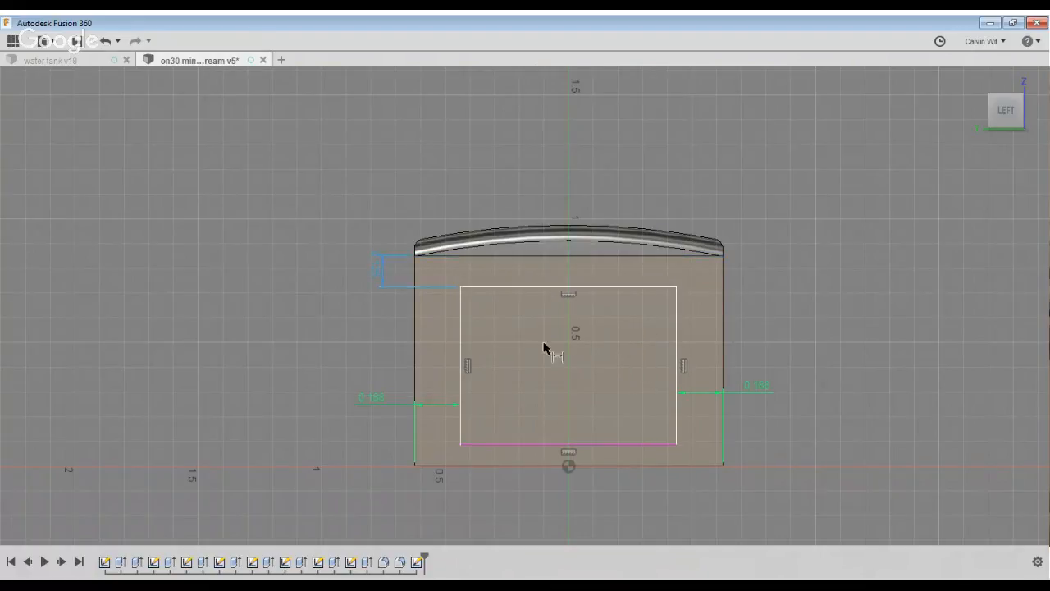
{"action": "left_click", "coordinate": [533, 445]}
{"action": "left_click", "coordinate": [518, 466]}
{"action": "left_click", "coordinate": [490, 488]}
{"action": "key", "text": "Return"}
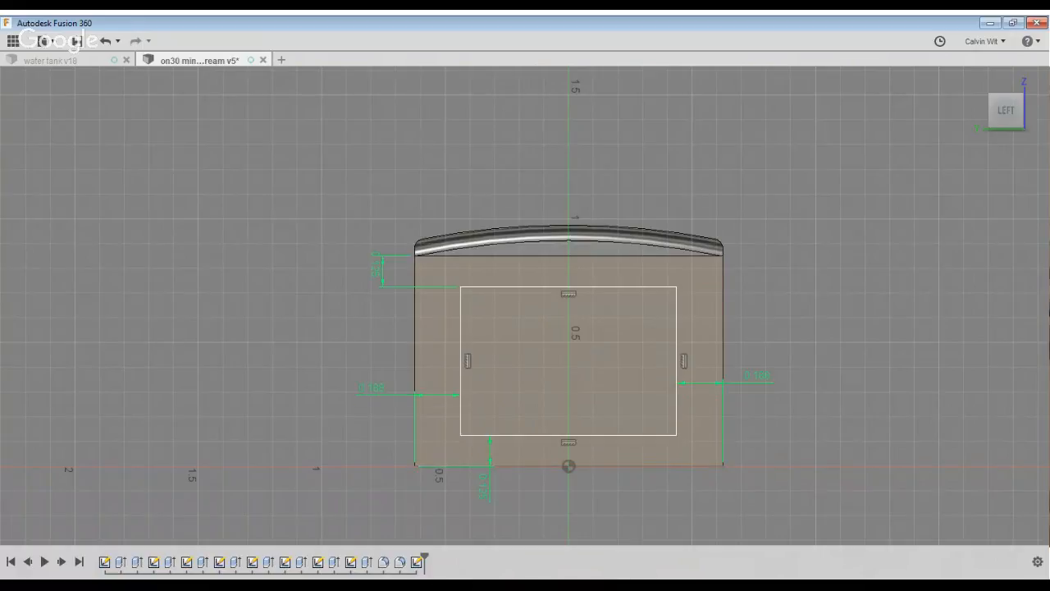
{"action": "key", "text": "o"}
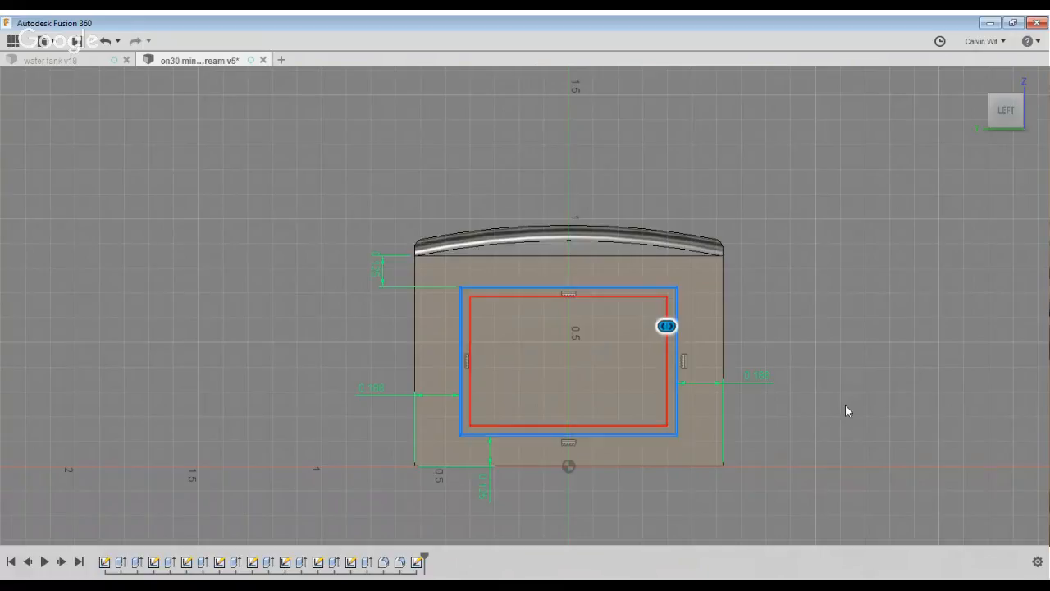
{"action": "key", "text": "Return"}
{"action": "key", "text": "e"}
{"action": "left_click", "coordinate": [635, 402]}
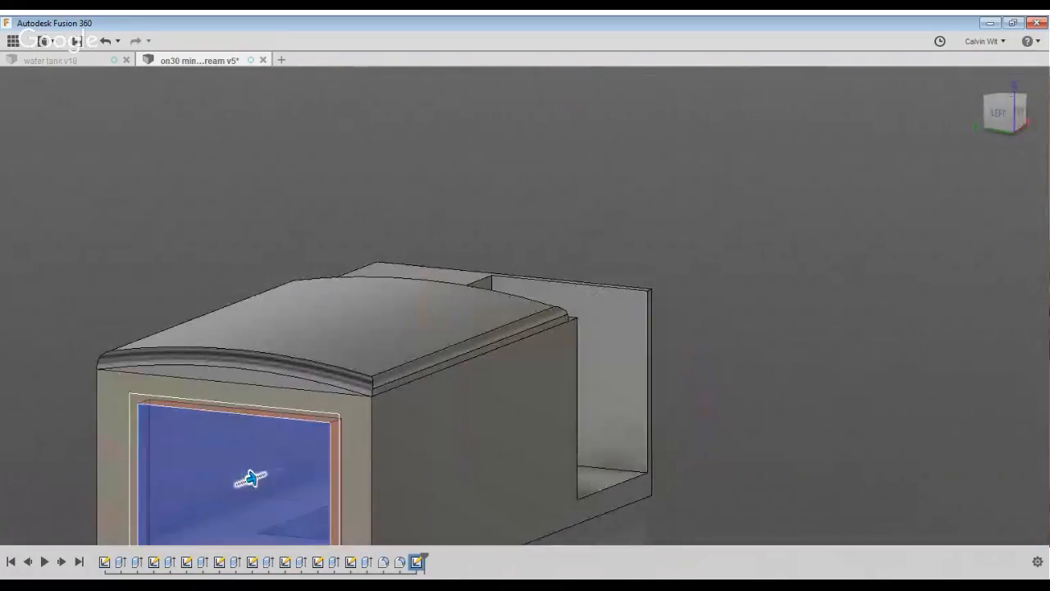
{"action": "middle_click_drag", "start_coordinate": [249, 478], "coordinate": [504, 298]}
{"action": "scroll", "coordinate": [492, 270], "scroll_direction": "up", "scroll_amount": 3}
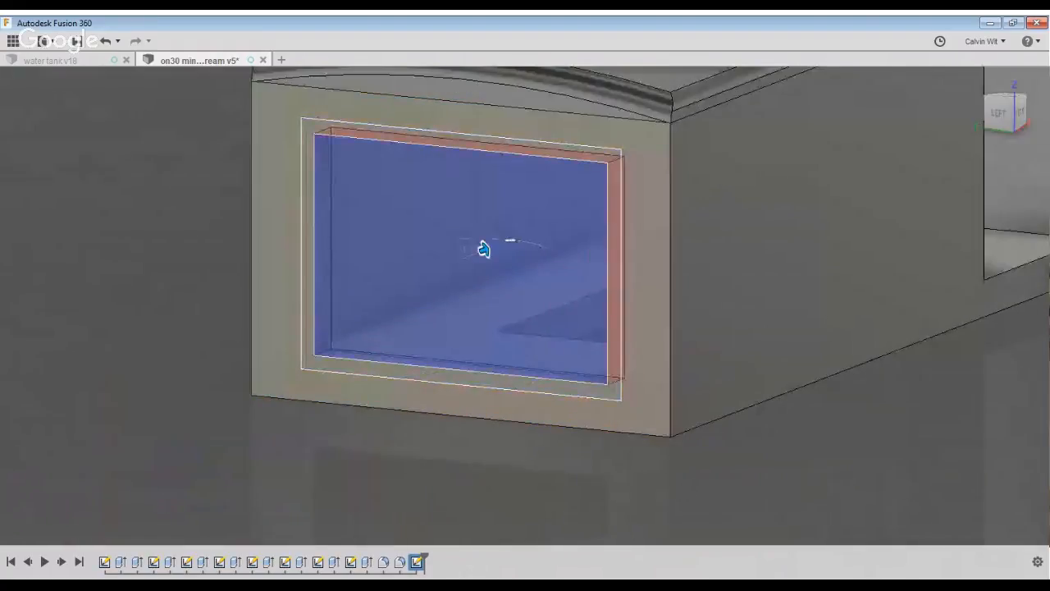
{"action": "key", "text": "Escape"}
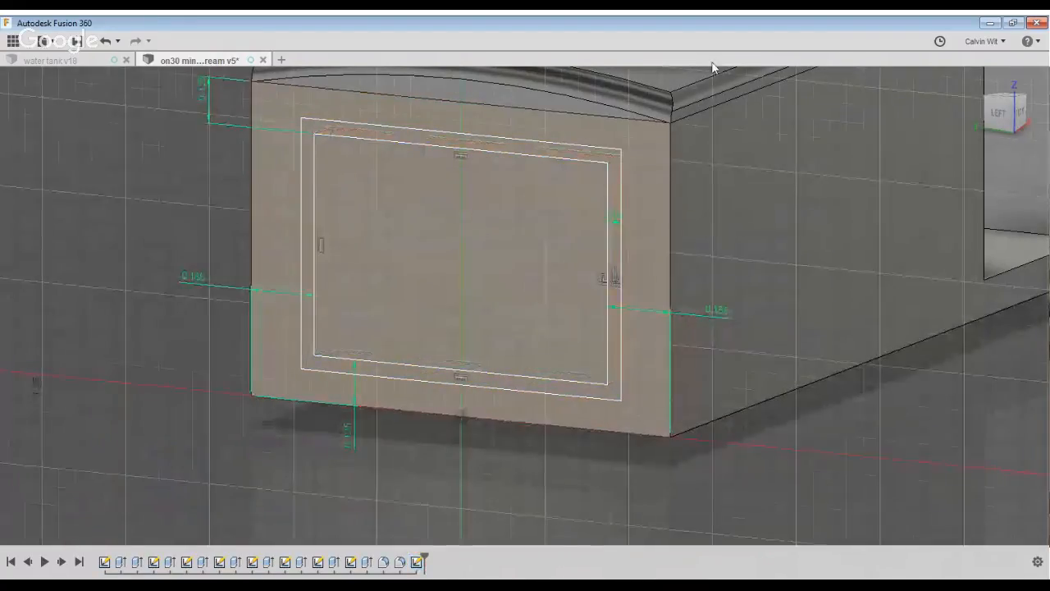
Extrude the inner rectangle by -1 as a cut to open a window through the flat end wall.
{"action": "mouse_move", "coordinate": [721, 535]}
{"action": "middle_mouse_down", "text": "shift"}
{"action": "mouse_move", "coordinate": [727, 469]}
{"action": "mouse_move", "coordinate": [927, 206]}
{"action": "mouse_move", "coordinate": [882, 280]}
{"action": "middle_mouse_up", "text": "shift"}
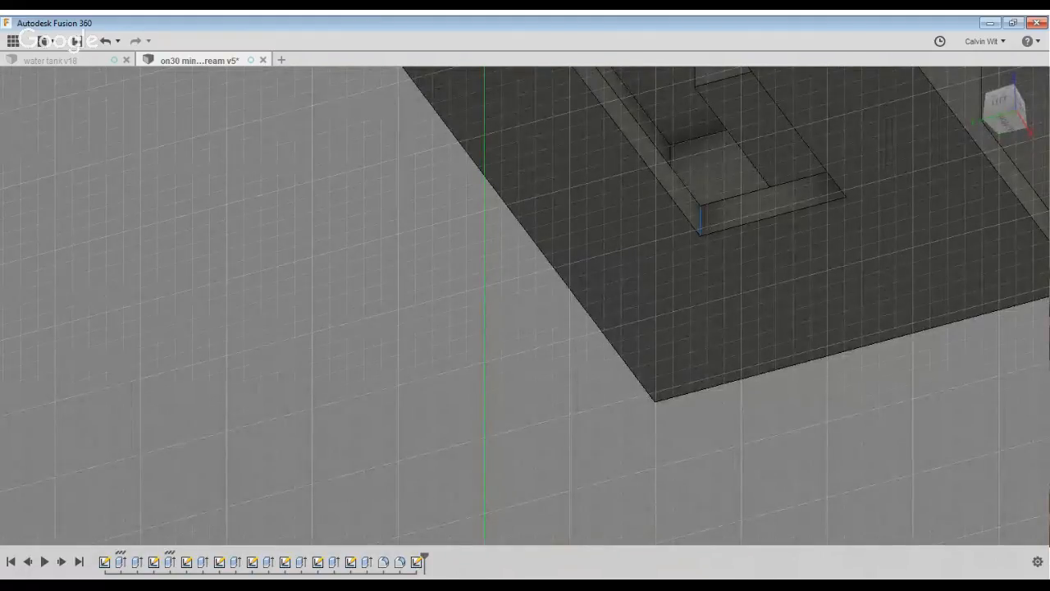
{"action": "scroll", "coordinate": [701, 221], "scroll_direction": "down", "scroll_amount": 3}
{"action": "middle_click_drag", "start_coordinate": [970, 170], "coordinate": [877, 469]}
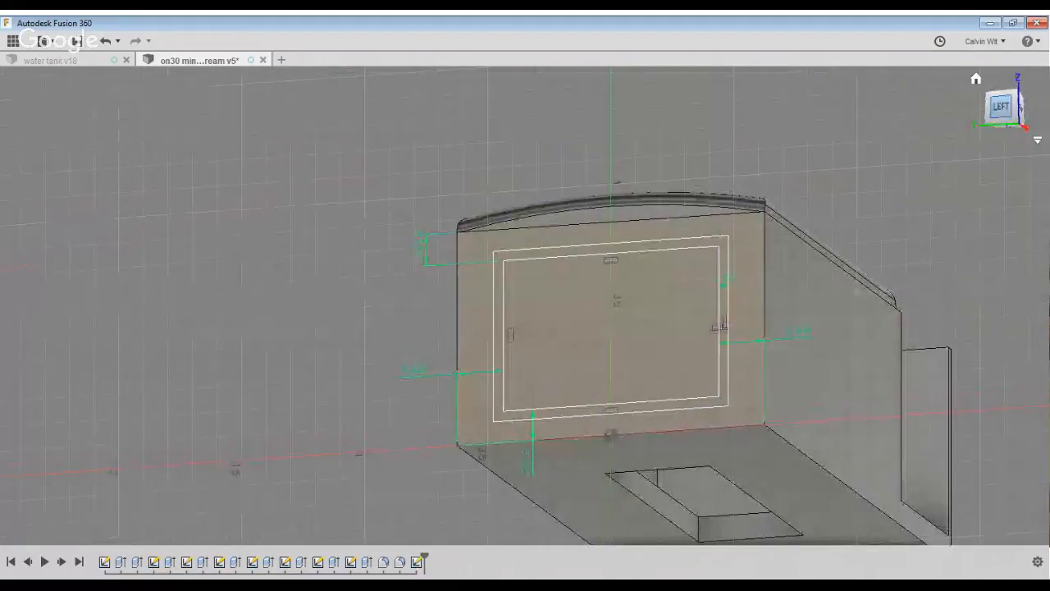
{"action": "left_click", "coordinate": [1002, 106]}
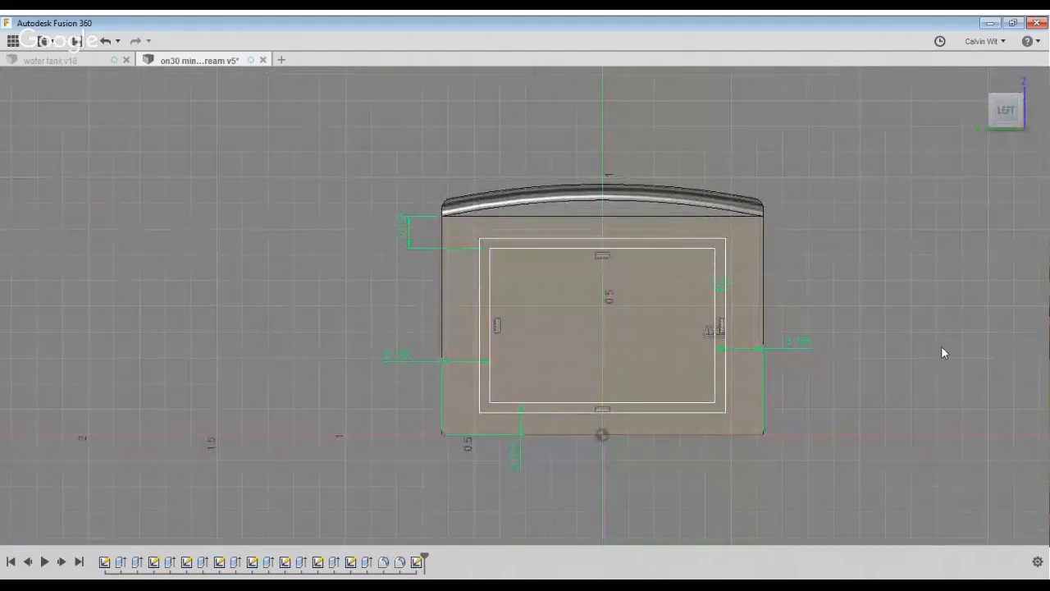
{"action": "left_click", "coordinate": [920, 453]}
{"action": "middle_click_drag", "start_coordinate": [813, 455], "coordinate": [787, 556], "text": "shift"}
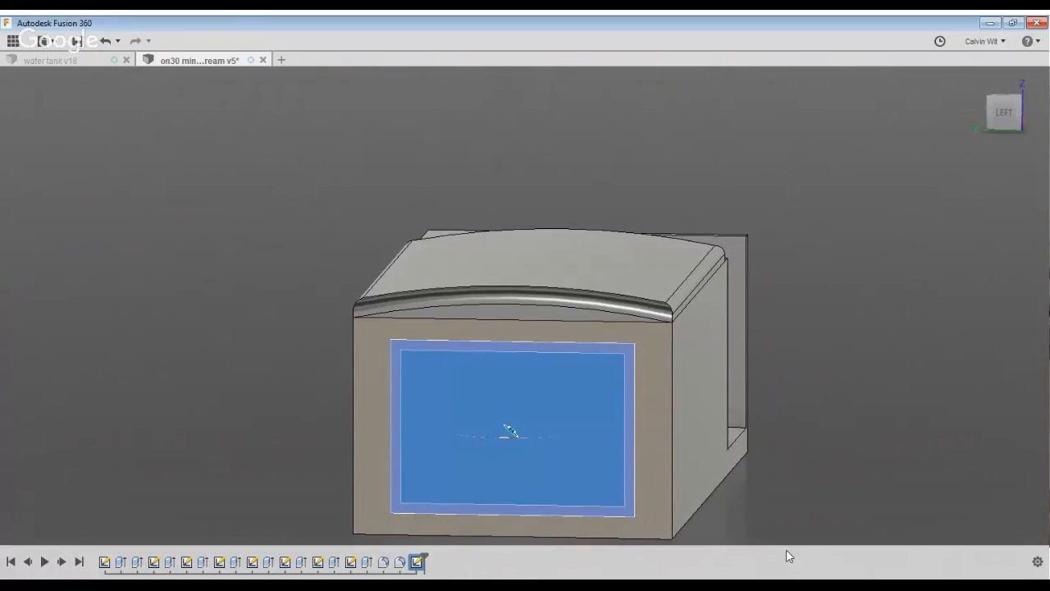
{"action": "type", "text": "-1"}
{"action": "key", "text": "Return"}
Extrude the narrow border around the window opening outward to form a raised frame.
{"action": "middle_click_drag", "start_coordinate": [696, 490], "coordinate": [783, 328]}
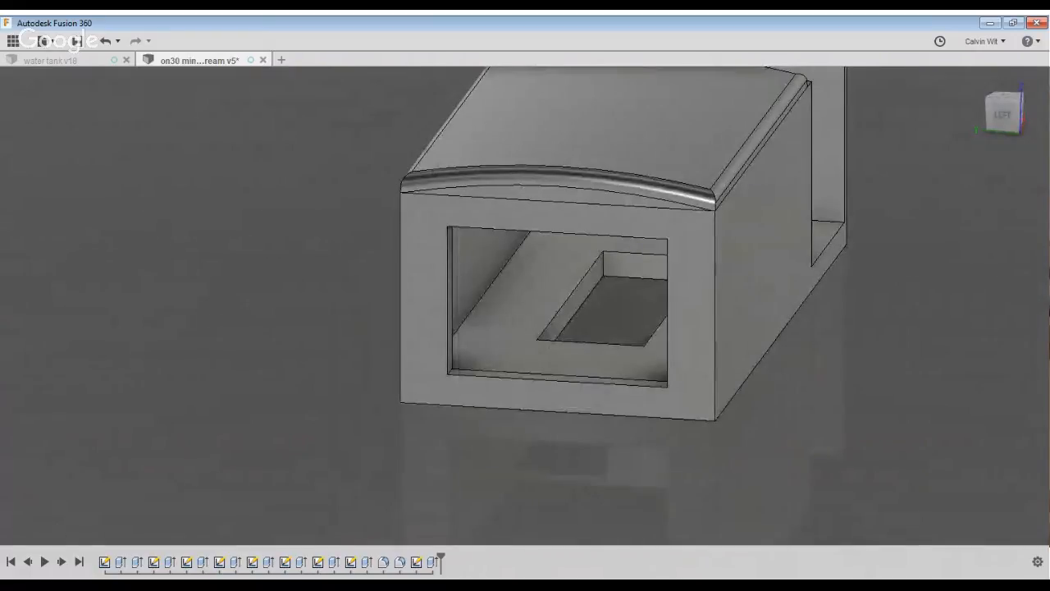
{"action": "left_click", "coordinate": [548, 384]}
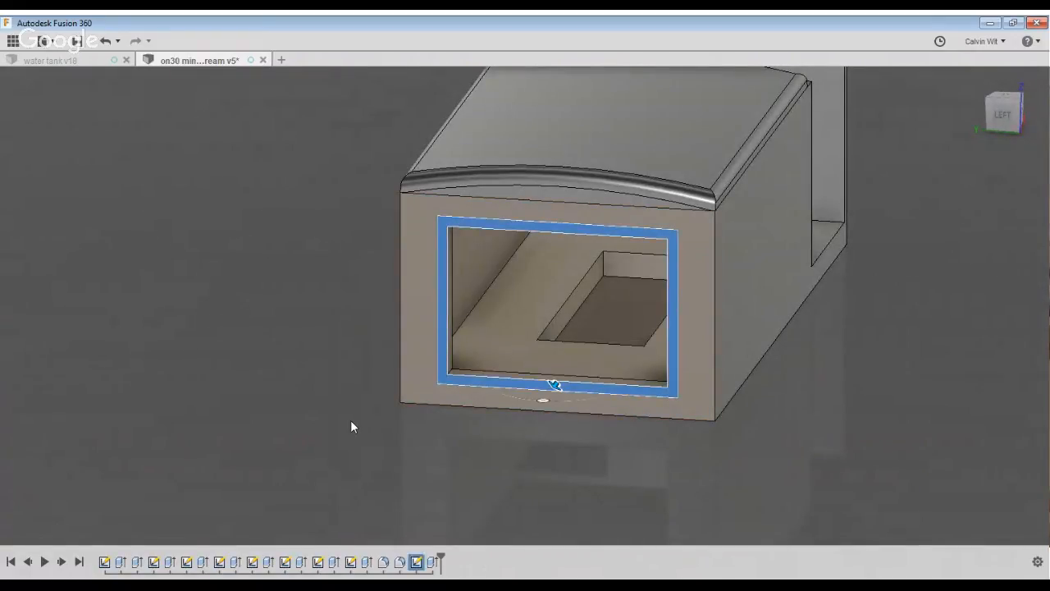
{"action": "key", "text": "Return"}
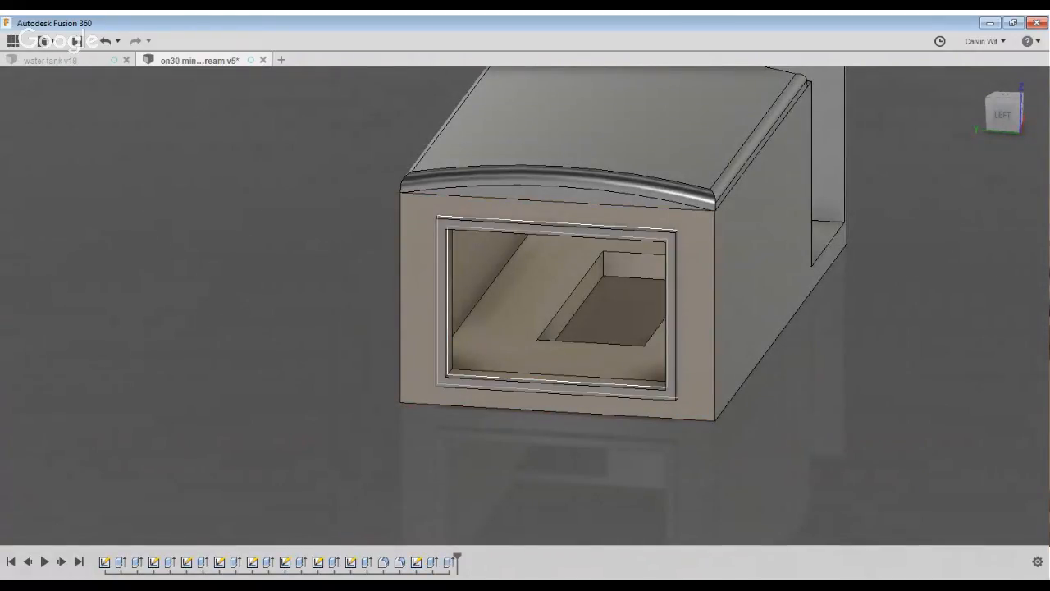
Hide the curved roof and, on the flat end wall's inner face, sketch a rectangle matching the window frame's outer outline.
{"action": "middle_click_drag", "start_coordinate": [697, 443], "coordinate": [609, 452], "text": "shift"}
{"action": "scroll", "coordinate": [609, 452], "scroll_direction": "down", "scroll_amount": 3}
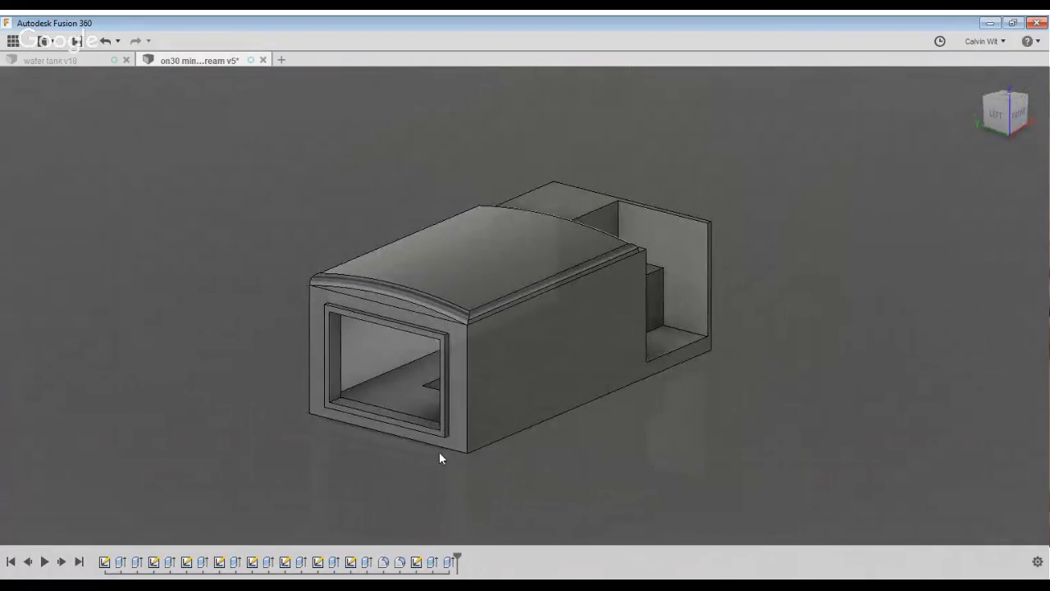
{"action": "middle_click_drag", "start_coordinate": [495, 443], "coordinate": [530, 590], "text": "shift"}
{"action": "middle_click_drag", "start_coordinate": [246, 363], "coordinate": [140, 353], "text": "shift"}
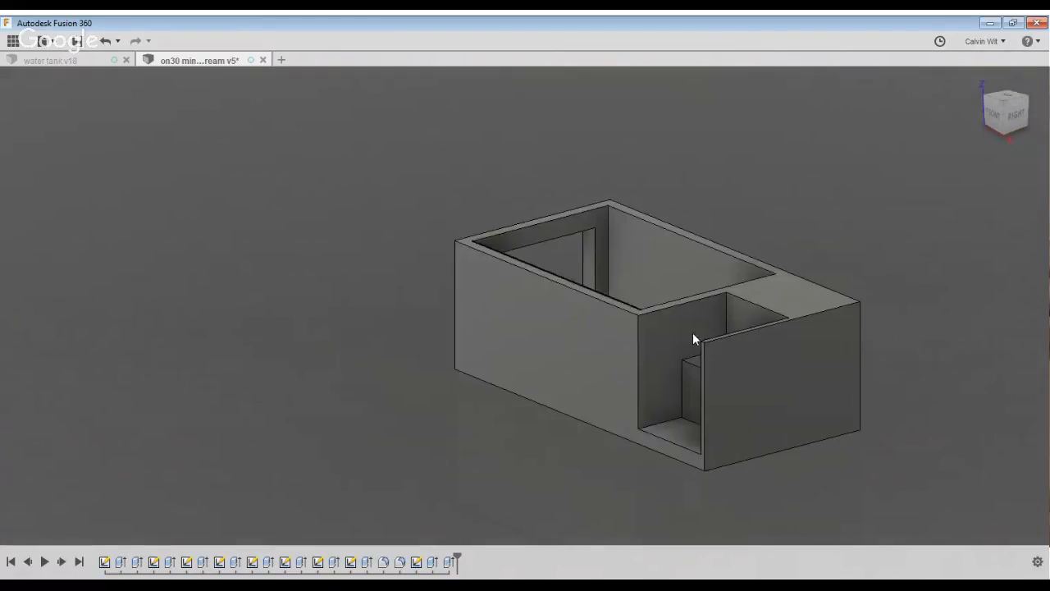
{"action": "middle_click_drag", "start_coordinate": [703, 324], "coordinate": [531, 486], "text": "shift"}
{"action": "scroll", "coordinate": [856, 330], "scroll_direction": "up", "scroll_amount": 4}
{"action": "key", "text": "r"}
{"action": "left_click", "coordinate": [895, 344]}
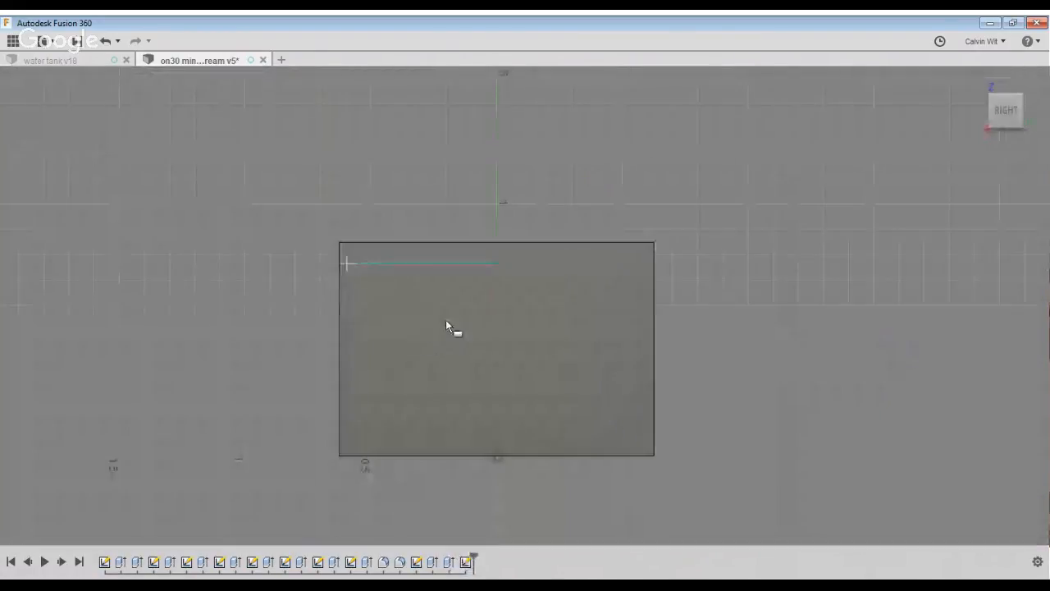
{"action": "left_click", "coordinate": [375, 263]}
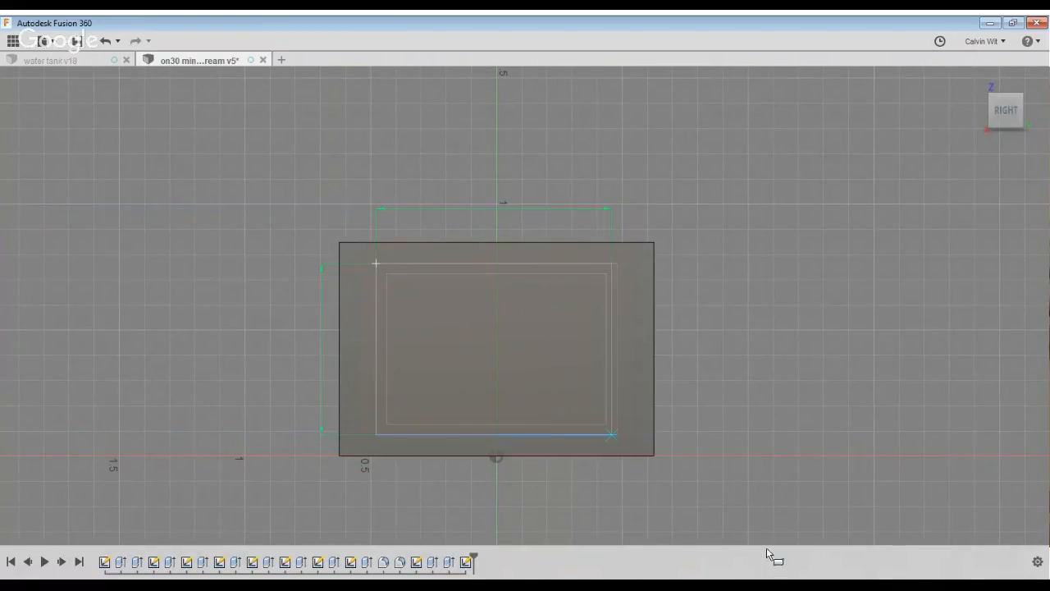
{"action": "left_click", "coordinate": [615, 434]}
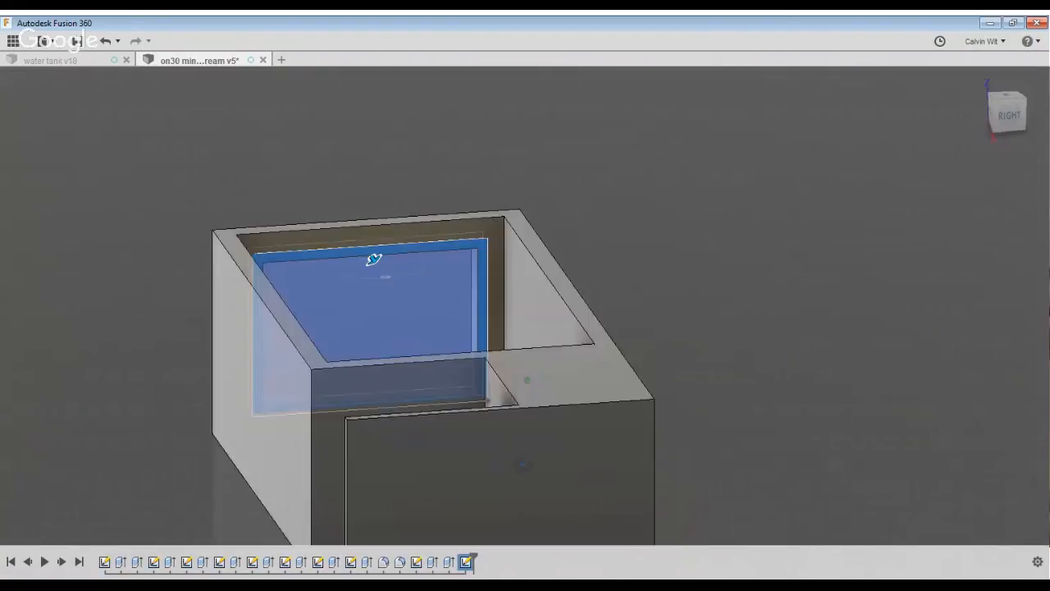
Extrude the rectangle into the end wall as a cut to form a recess behind the window frame, and save the design.
{"action": "key", "text": "Return"}
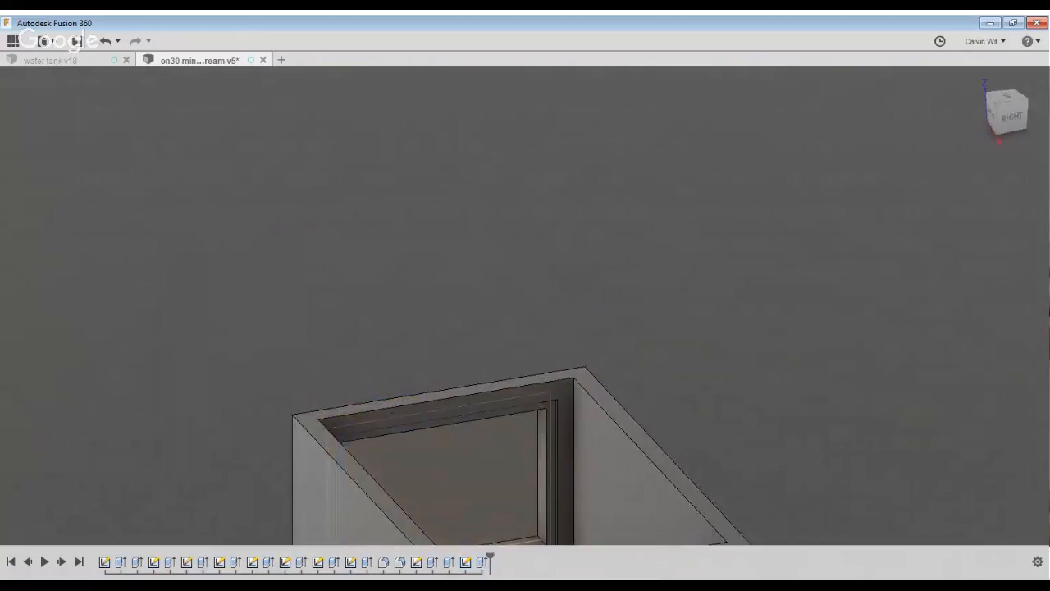
{"action": "scroll", "coordinate": [602, 527], "scroll_direction": "up", "scroll_amount": 5}
{"action": "scroll", "coordinate": [588, 499], "scroll_direction": "down", "scroll_amount": 5}
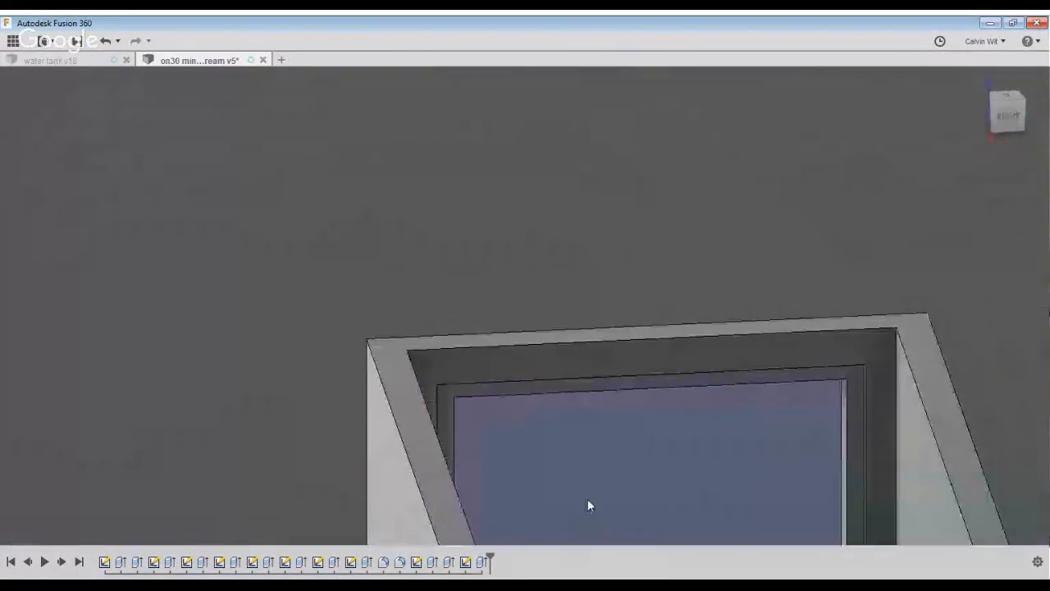
{"action": "middle_click_drag", "start_coordinate": [608, 484], "coordinate": [697, 534]}
{"action": "scroll", "coordinate": [796, 484], "scroll_direction": "up", "scroll_amount": 3}
{"action": "scroll", "coordinate": [794, 475], "scroll_direction": "up", "scroll_amount": 2}
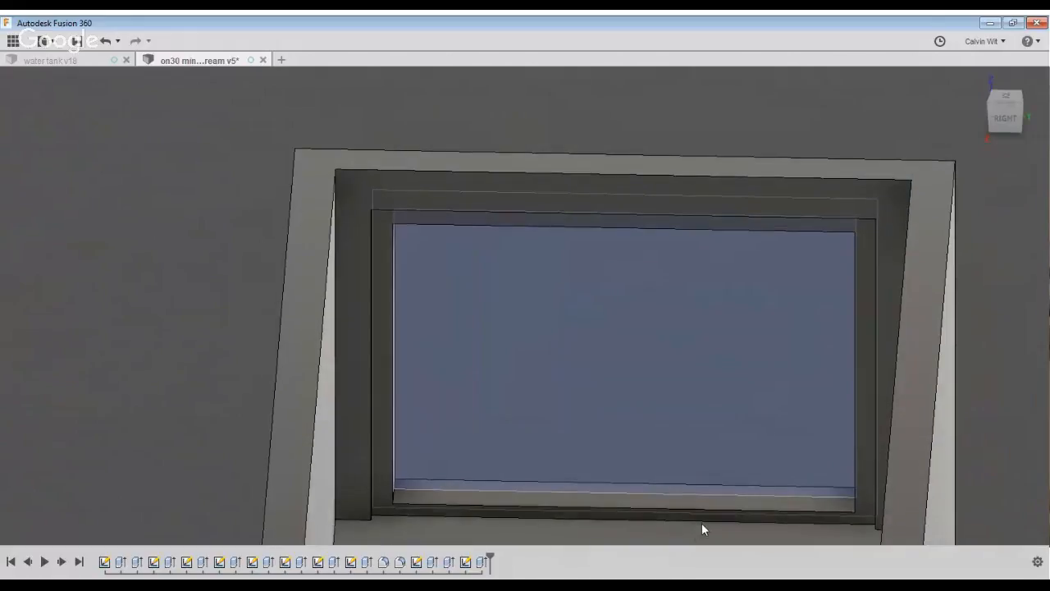
{"action": "scroll", "coordinate": [417, 513], "scroll_direction": "down", "scroll_amount": 5}
{"action": "middle_click_drag", "start_coordinate": [404, 512], "coordinate": [737, 368], "text": "shift"}
{"action": "scroll", "coordinate": [572, 500], "scroll_direction": "down", "scroll_amount": 2}
{"action": "middle_click_drag", "start_coordinate": [517, 418], "coordinate": [643, 352], "text": "shift"}
{"action": "scroll", "coordinate": [467, 460], "scroll_direction": "up", "scroll_amount": 3}
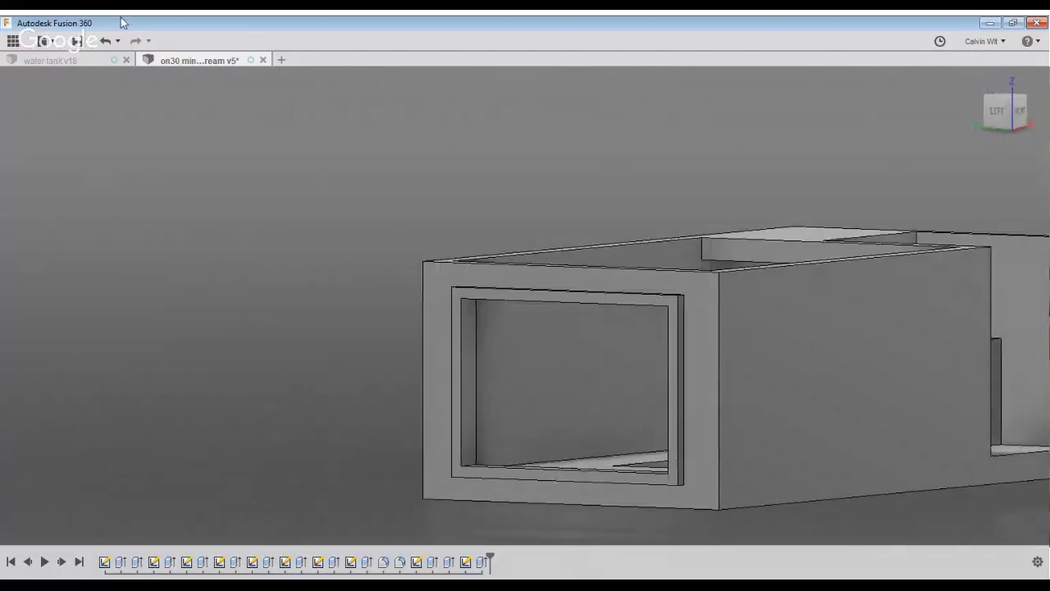
{"action": "left_click", "coordinate": [75, 40]}
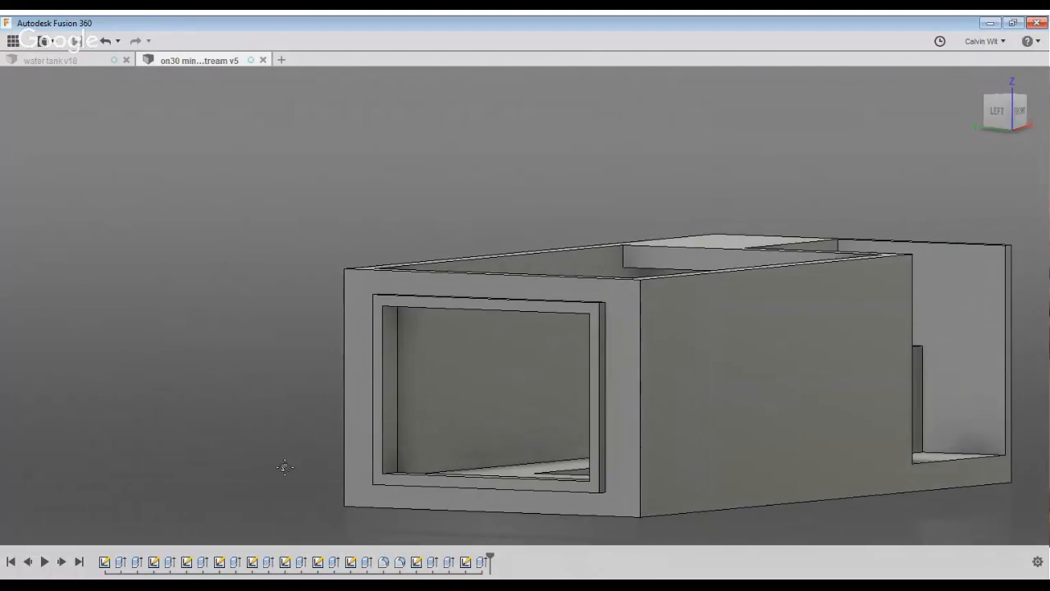
Measure the height from the inner compartment opening's upper edge down to the floor, and inspect the interior.
{"action": "middle_click_drag", "start_coordinate": [284, 467], "coordinate": [291, 430]}
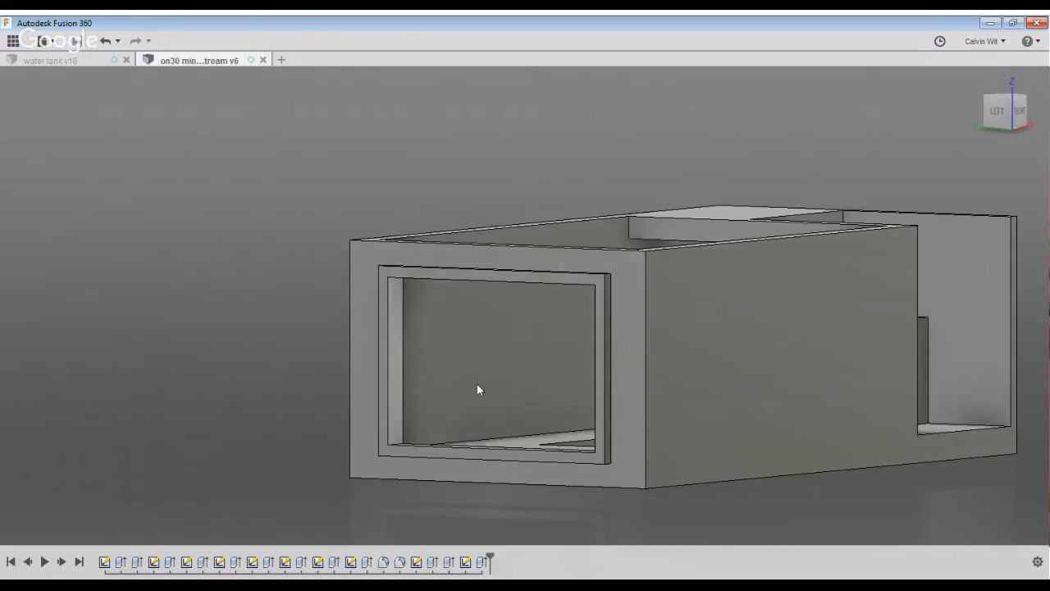
{"action": "middle_click_drag", "start_coordinate": [477, 384], "coordinate": [662, 366], "text": "shift"}
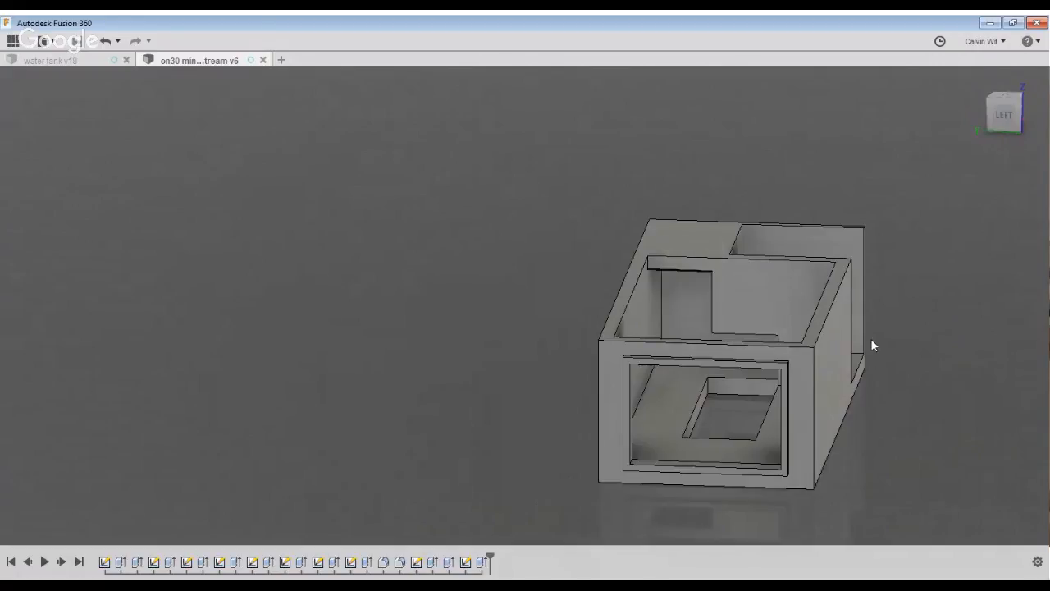
{"action": "scroll", "coordinate": [644, 348], "scroll_direction": "up", "scroll_amount": 3}
{"action": "middle_click_drag", "start_coordinate": [626, 349], "coordinate": [449, 351]}
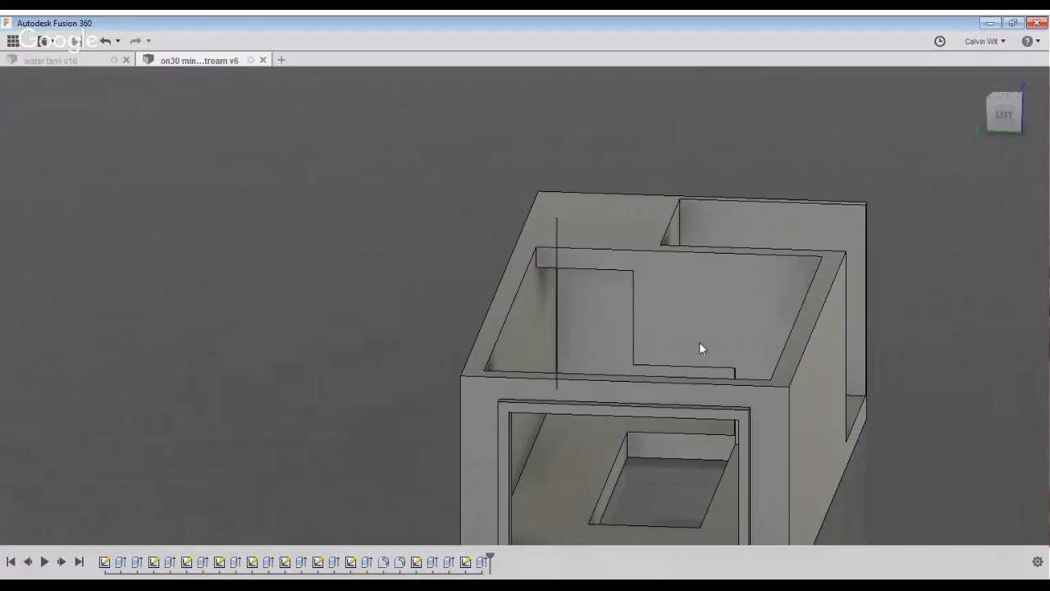
{"action": "left_click", "coordinate": [728, 470]}
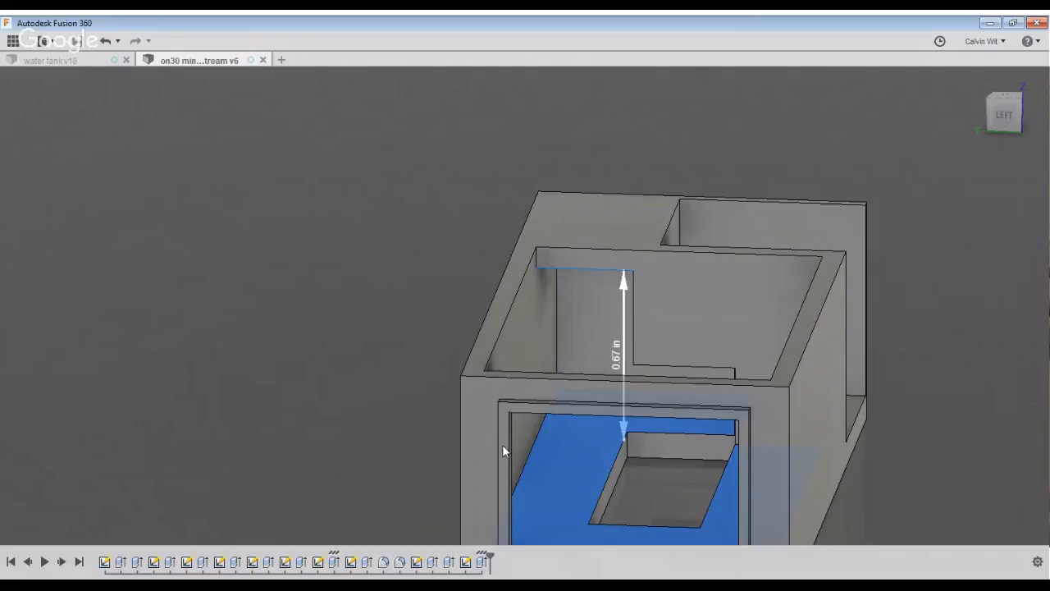
{"action": "key", "text": "Escape"}
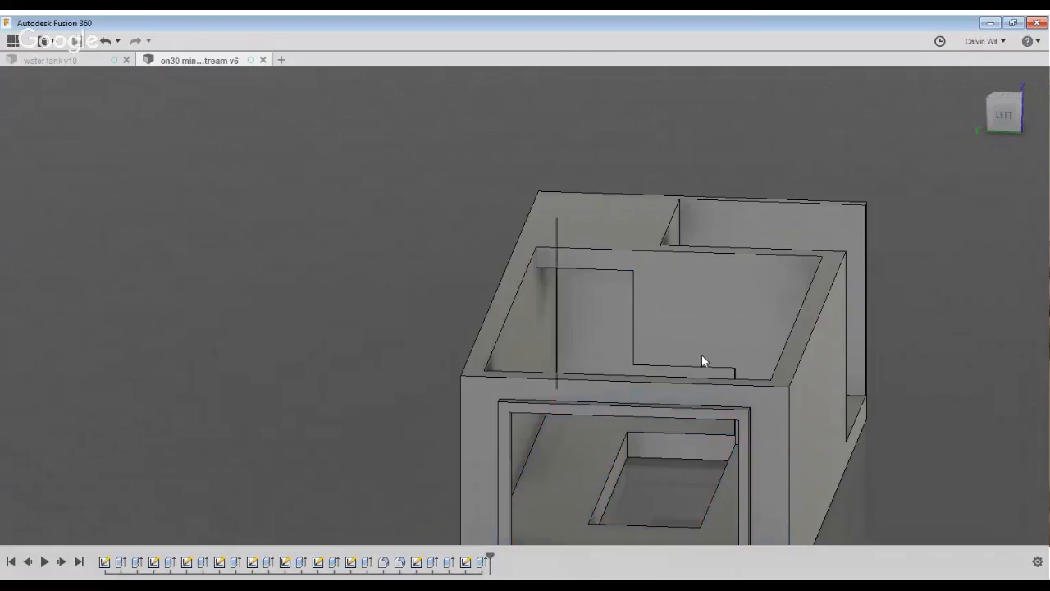
{"action": "left_click", "coordinate": [742, 382]}
{"action": "middle_click_drag", "start_coordinate": [473, 323], "coordinate": [525, 369], "text": "shift"}
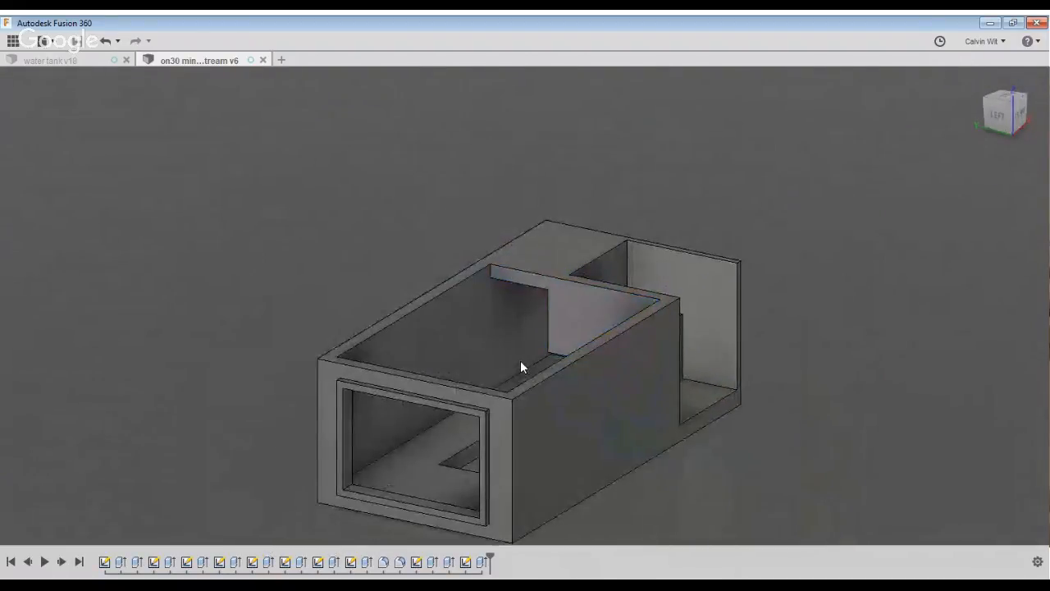
{"action": "middle_click_drag", "start_coordinate": [520, 360], "coordinate": [564, 345], "text": "shift"}
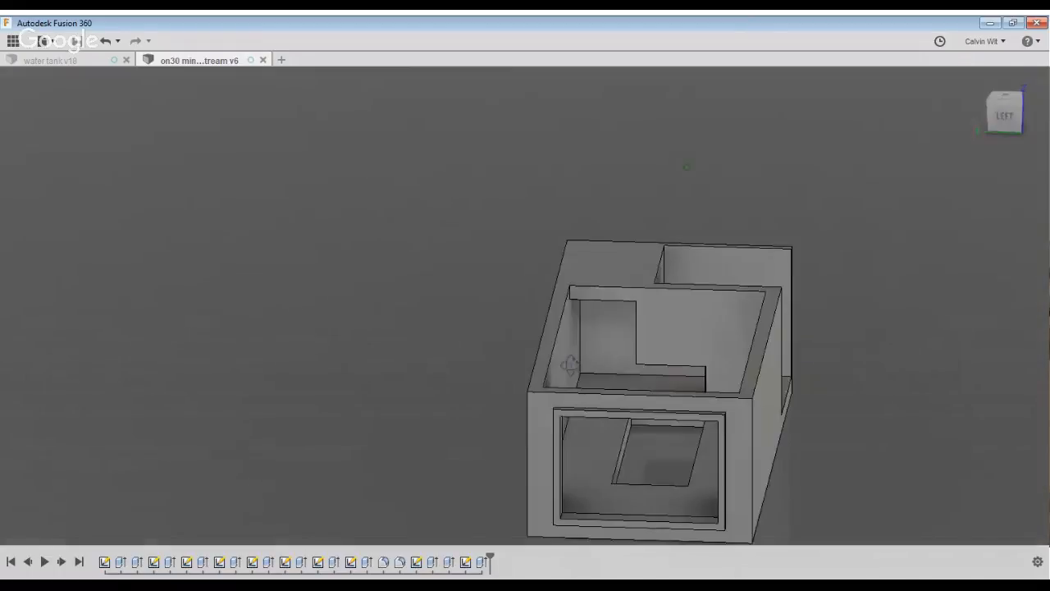
{"action": "middle_click_drag", "start_coordinate": [519, 411], "coordinate": [468, 391]}
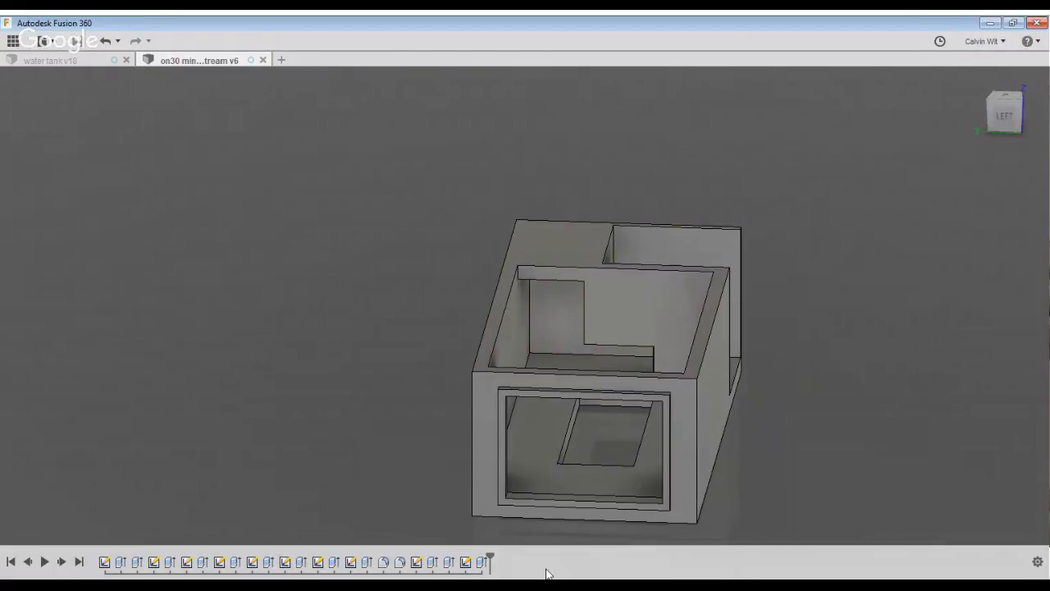
Sketch a wide rectangle on the long outer side wall for the side window area.
{"action": "middle_click_drag", "start_coordinate": [545, 569], "coordinate": [484, 533]}
{"action": "left_click", "coordinate": [423, 287]}
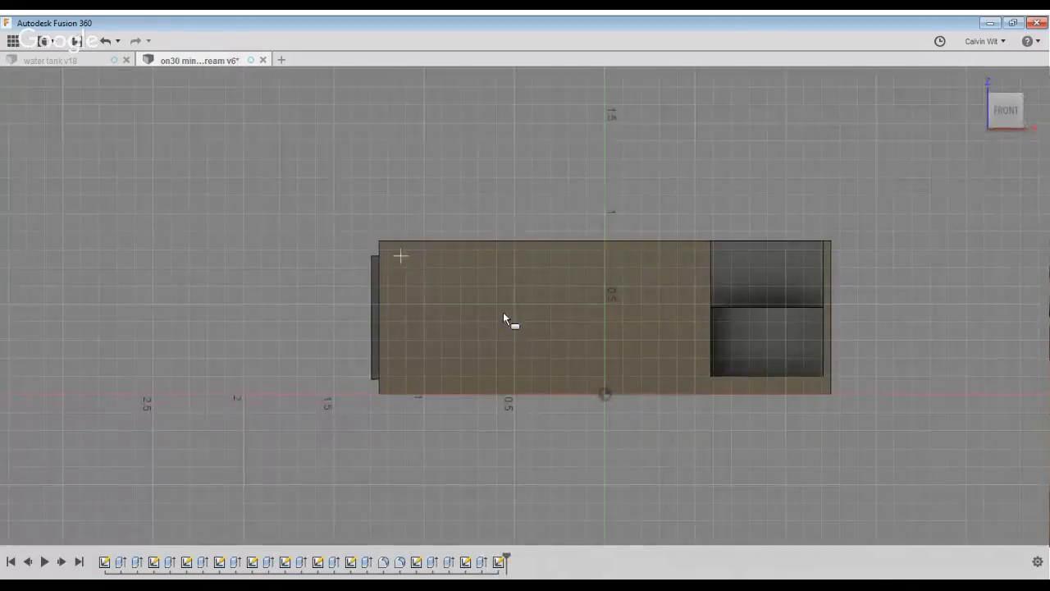
{"action": "left_click", "coordinate": [514, 319]}
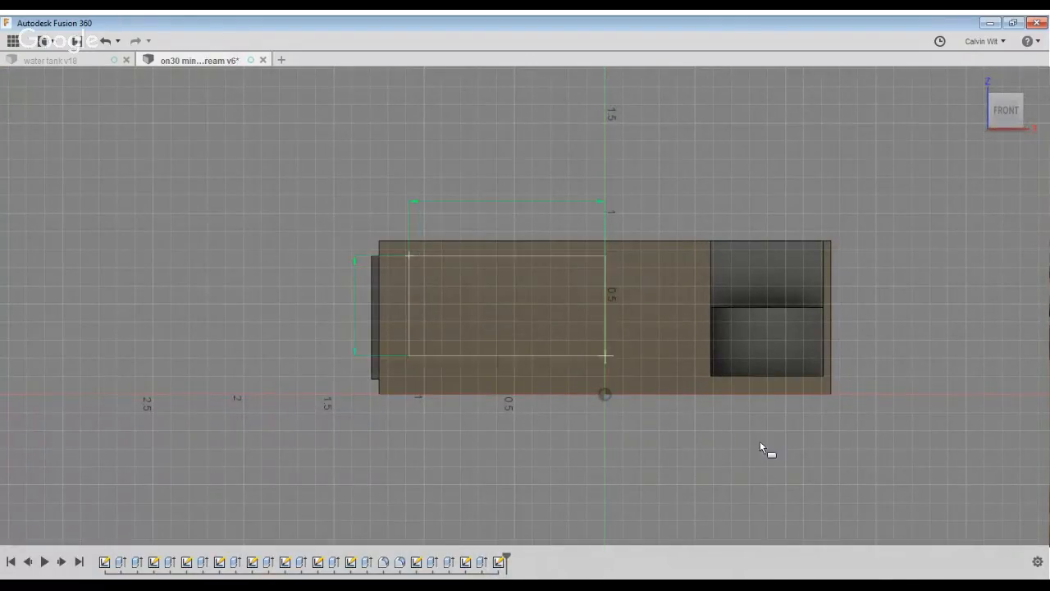
{"action": "left_click", "coordinate": [832, 457]}
Dimension the rectangle's side nearest the stepped compartment 1.25 from the inner edge of the compartment's outer end wall.
{"action": "key", "text": "d"}
{"action": "left_click", "coordinate": [833, 421]}
{"action": "left_click", "coordinate": [1041, 365]}
{"action": "key", "text": "Escape"}
{"action": "key", "text": "d"}
{"action": "left_click", "coordinate": [1030, 320]}
{"action": "left_click", "coordinate": [823, 350]}
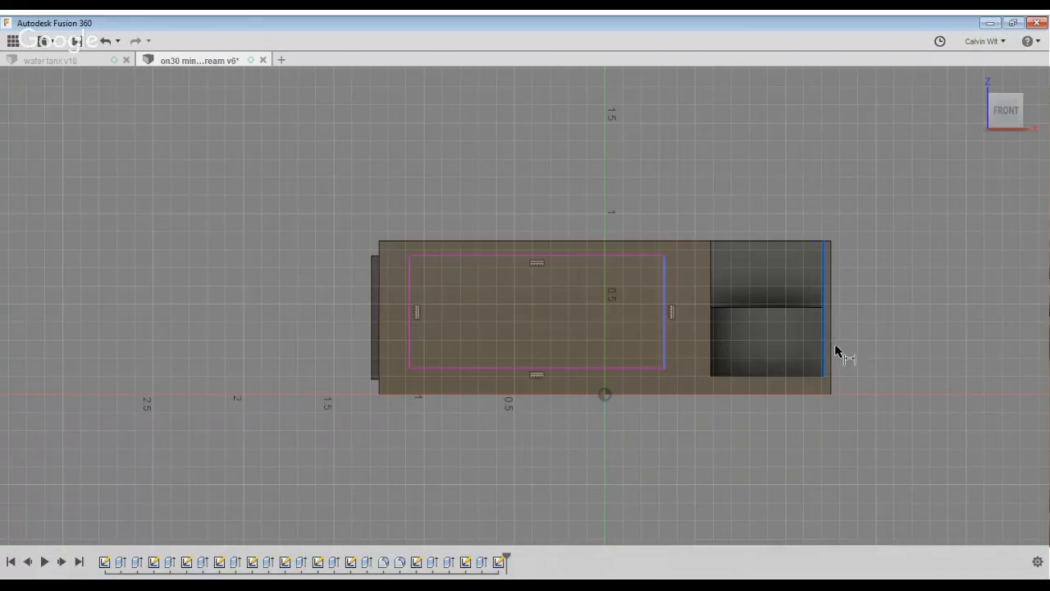
{"action": "type", "text": "1.25"}
{"action": "key", "text": "Return"}
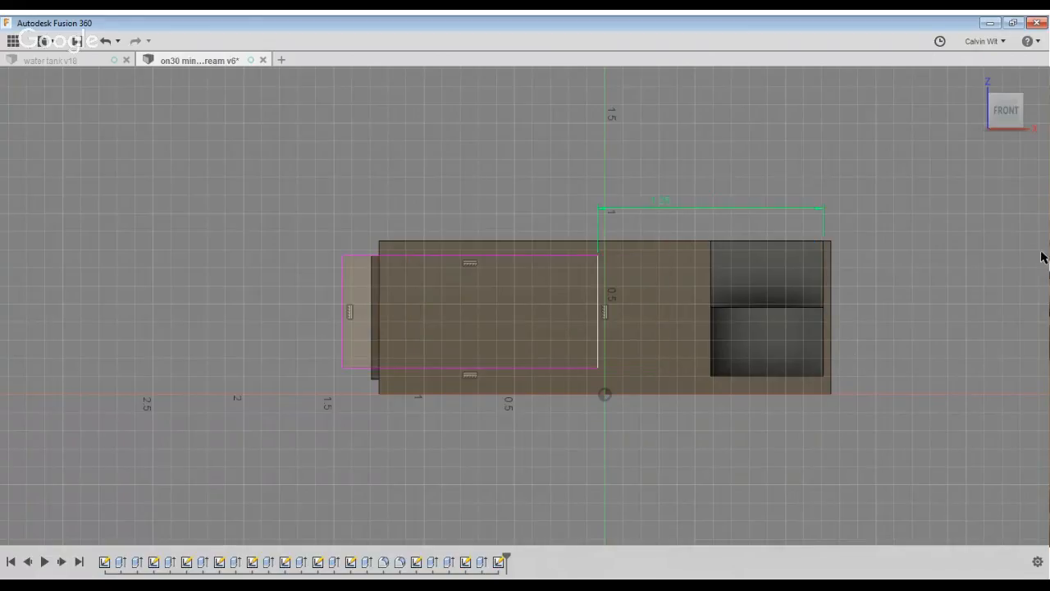
Try 1.125 for the distance between the rectangle and the compartment's outer end wall, and settle on 1.
{"action": "double_click", "coordinate": [908, 256]}
{"action": "type", "text": "1.125"}
{"action": "key", "text": "Return"}
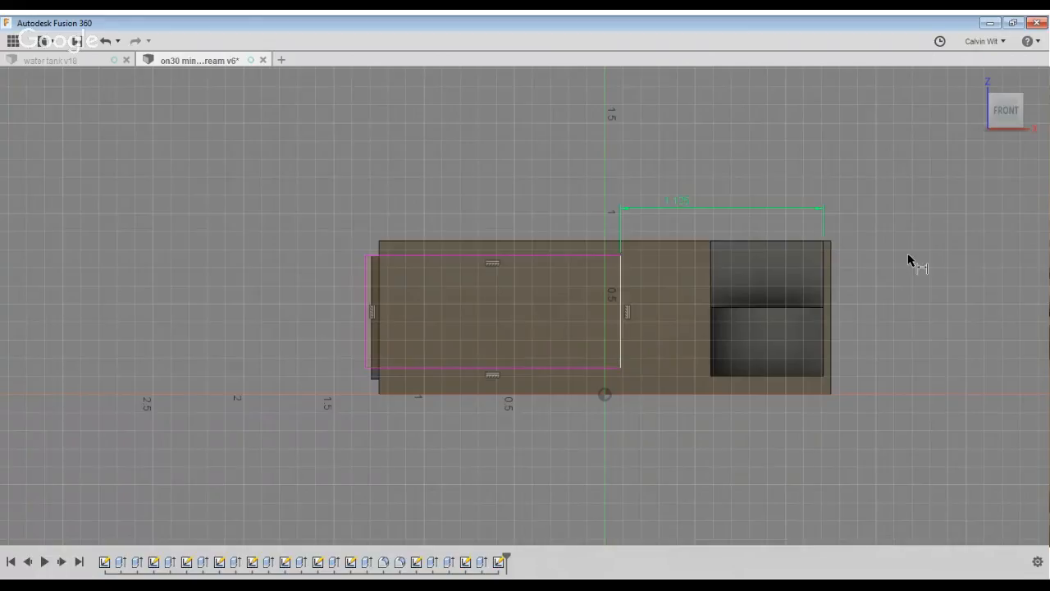
{"action": "double_click", "coordinate": [908, 254]}
{"action": "type", "text": "1"}
{"action": "key", "text": "Return"}
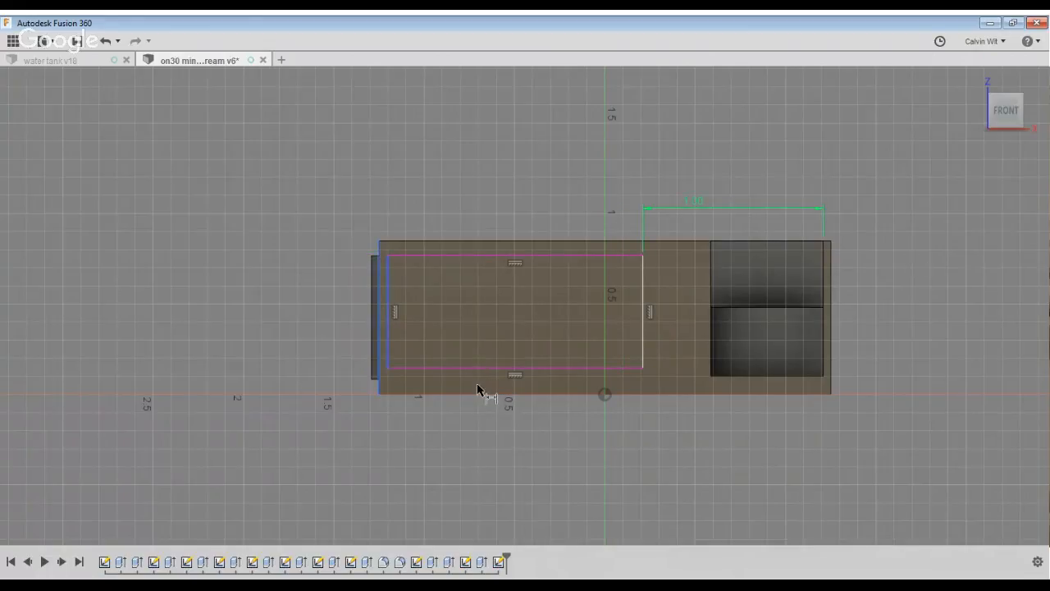
Dimension the rectangle's remaining sides from the wall's window-end edge, its upper edge and the floor-level line.
{"action": "key", "text": "Return"}
{"action": "left_click", "coordinate": [710, 313]}
{"action": "left_click", "coordinate": [710, 295]}
{"action": "left_click", "coordinate": [675, 248]}
{"action": "key", "text": "Return"}
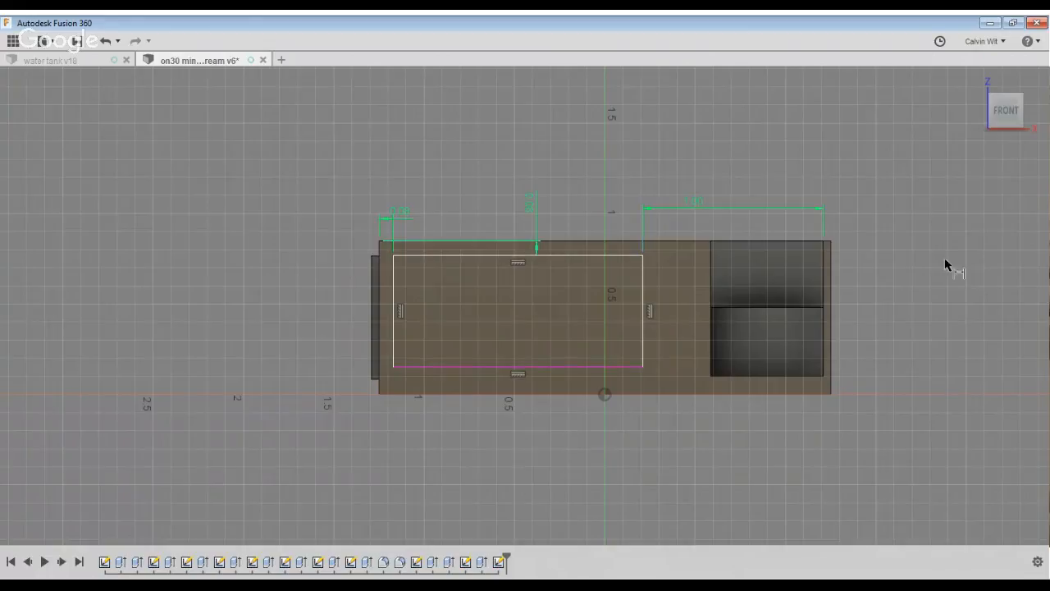
{"action": "left_click", "coordinate": [667, 472]}
{"action": "left_click", "coordinate": [673, 511]}
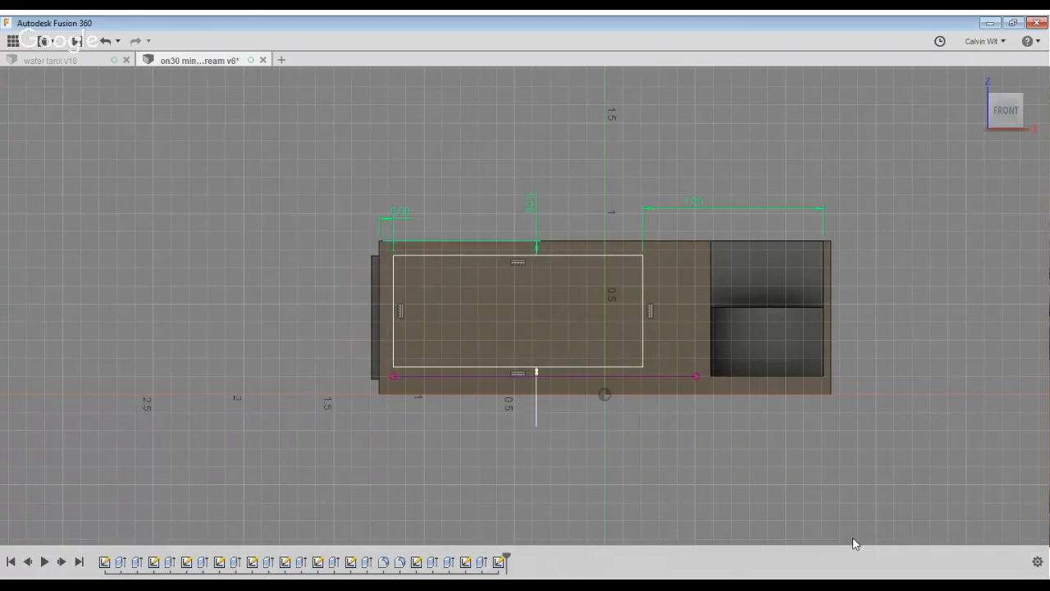
{"action": "key", "text": "Return"}
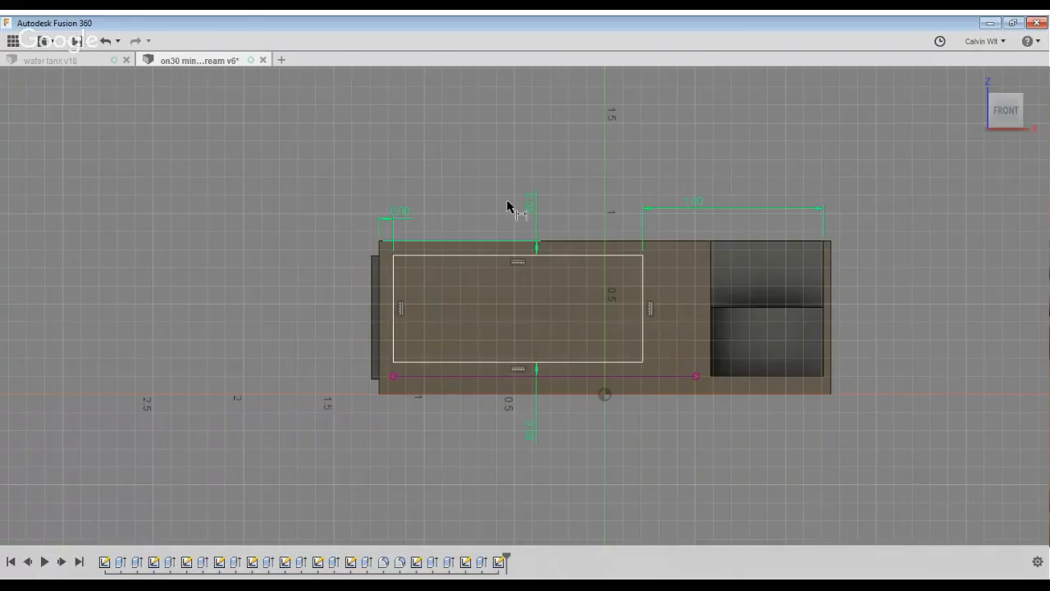
Draw a vertical construction line between the midpoints of the rectangle's upper and lower sides.
{"action": "scroll", "coordinate": [595, 263], "scroll_direction": "up", "scroll_amount": 3}
{"action": "key", "text": "l"}
{"action": "left_click", "coordinate": [494, 252]}
{"action": "left_click", "coordinate": [495, 392]}
{"action": "key", "text": "x"}
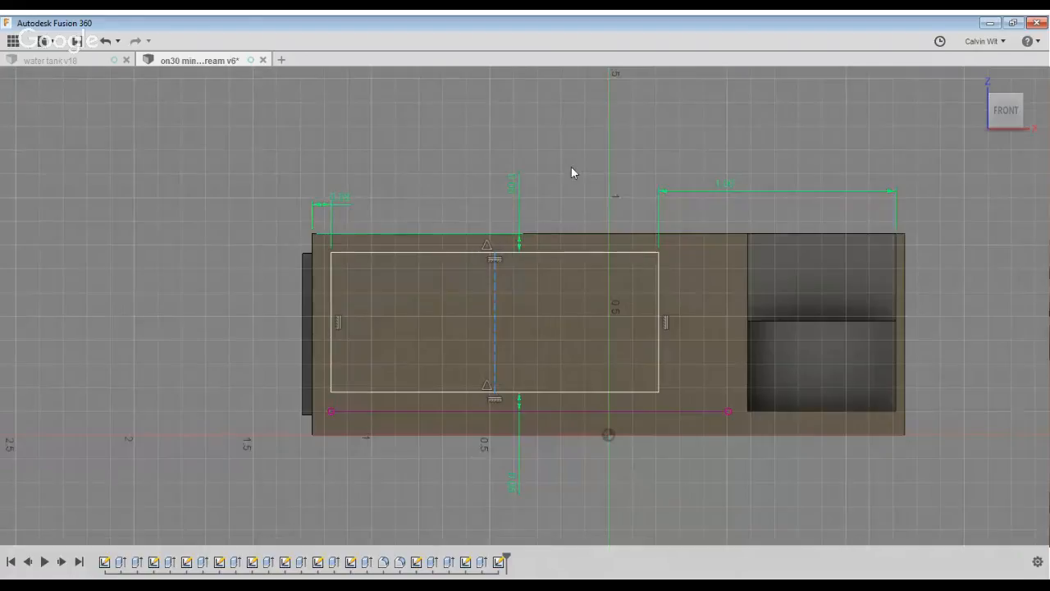
Draw a full-height center rectangle 0.125 wide on the construction line as the post between two windows.
{"action": "scroll", "coordinate": [571, 167], "scroll_direction": "up", "scroll_amount": 2}
{"action": "left_click", "coordinate": [499, 343]}
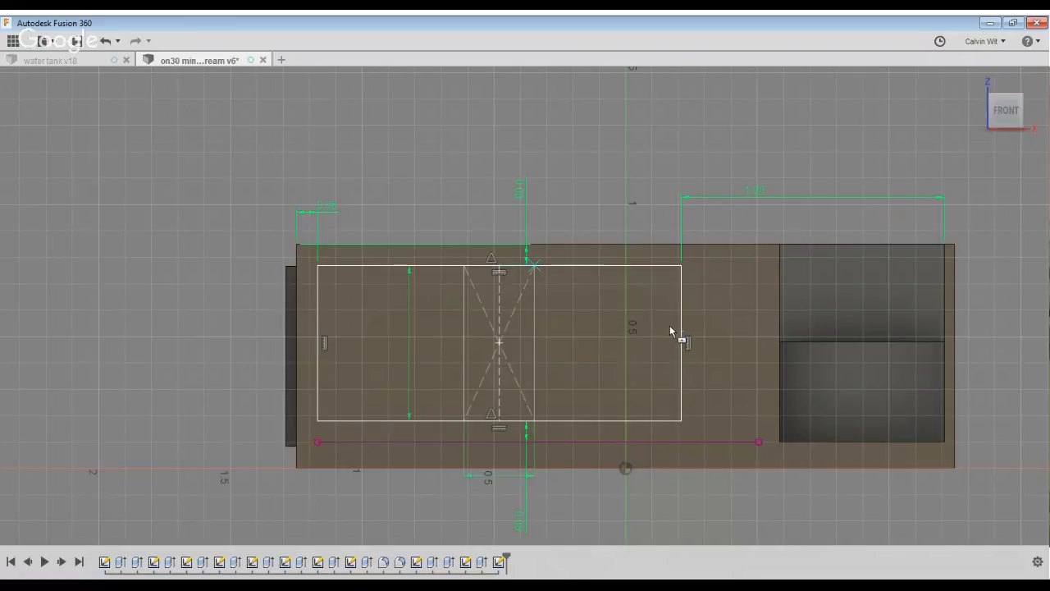
{"action": "type", "text": ".125"}
{"action": "key", "text": "Return"}
Extrude the two panes beside the center post as a cut across the body to open windows in both long side walls.
{"action": "key", "text": "e"}
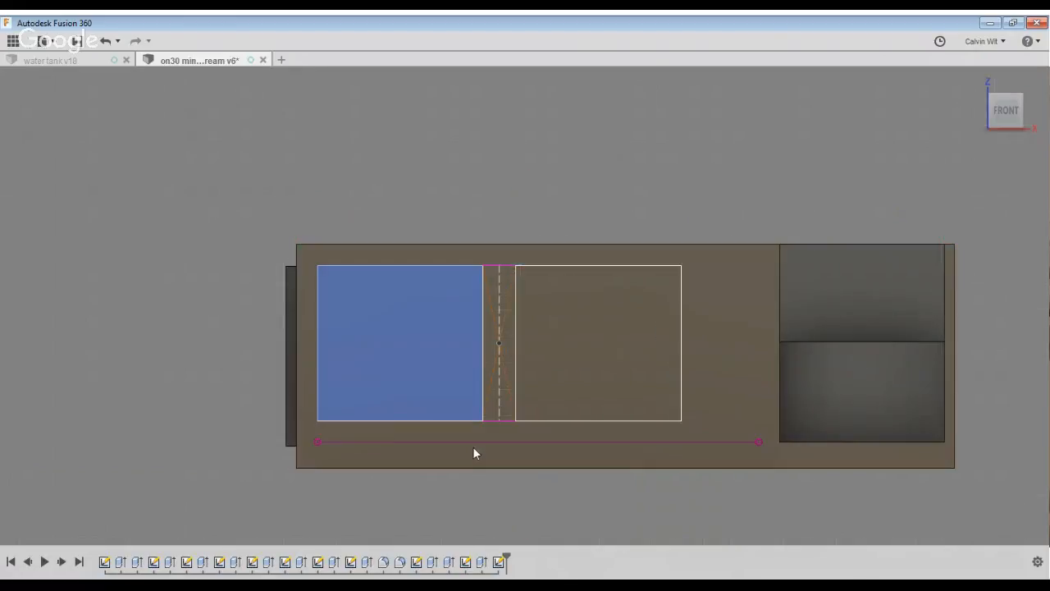
{"action": "left_click", "coordinate": [460, 394]}
{"action": "left_click", "coordinate": [624, 391]}
{"action": "middle_click_drag", "start_coordinate": [678, 396], "coordinate": [765, 435], "text": "shift"}
{"action": "scroll", "coordinate": [765, 436], "scroll_direction": "down", "scroll_amount": 3}
{"action": "left_click", "coordinate": [922, 499]}
{"action": "left_click_drag", "start_coordinate": [960, 530], "coordinate": [837, 487]}
{"action": "key", "text": "Escape"}
{"action": "key", "text": "e"}
{"action": "left_click", "coordinate": [637, 434]}
{"action": "left_click_drag", "start_coordinate": [685, 499], "coordinate": [629, 487]}
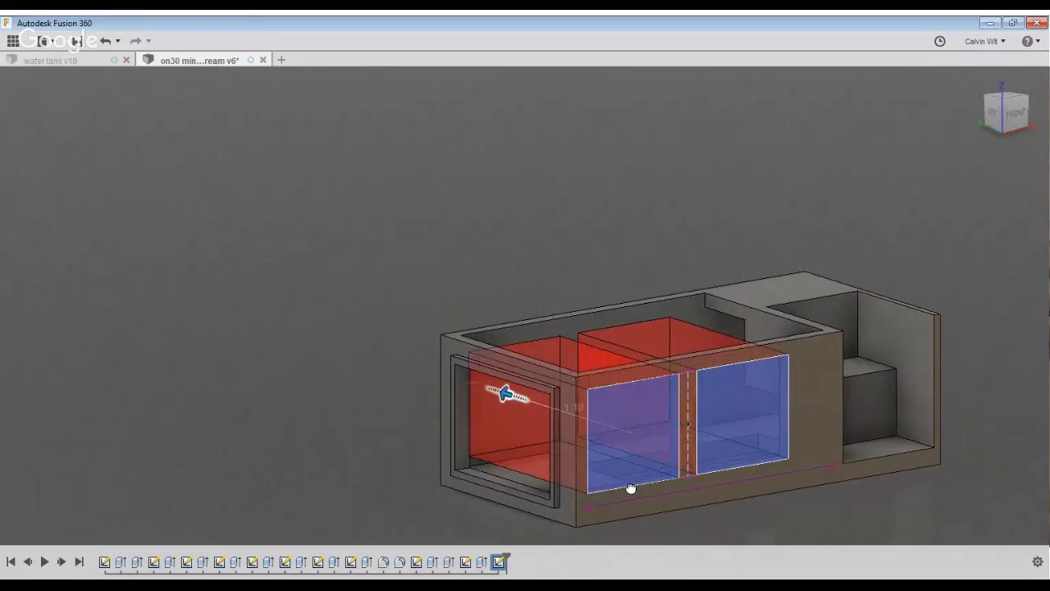
{"action": "key", "text": "Return"}
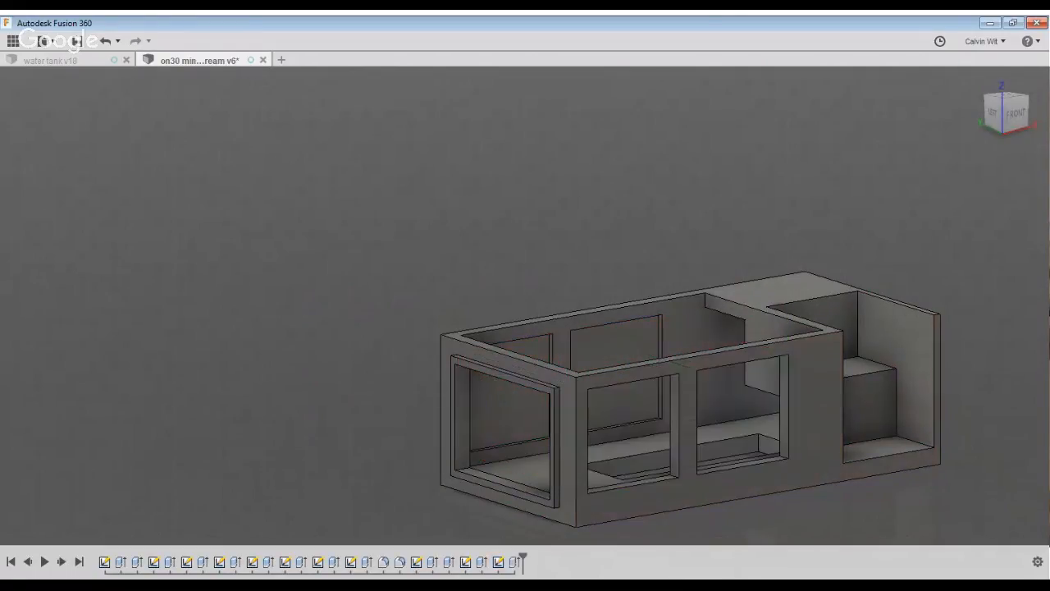
Edit the side-window cut so that it passes through the opposite long wall as well.
{"action": "middle_click_drag", "start_coordinate": [787, 328], "coordinate": [942, 300], "text": "shift"}
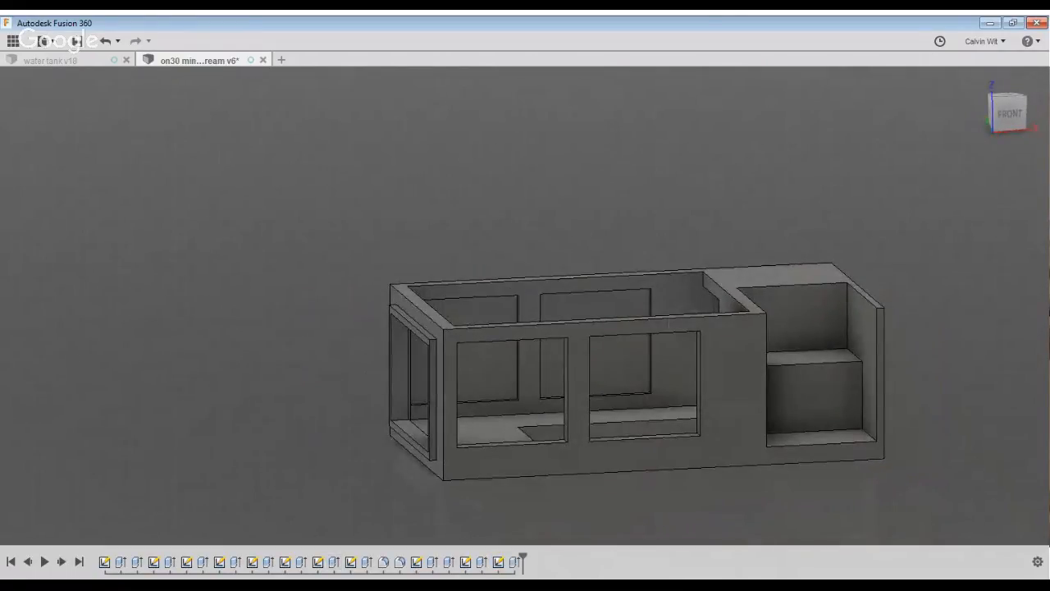
{"action": "left_click", "coordinate": [514, 562]}
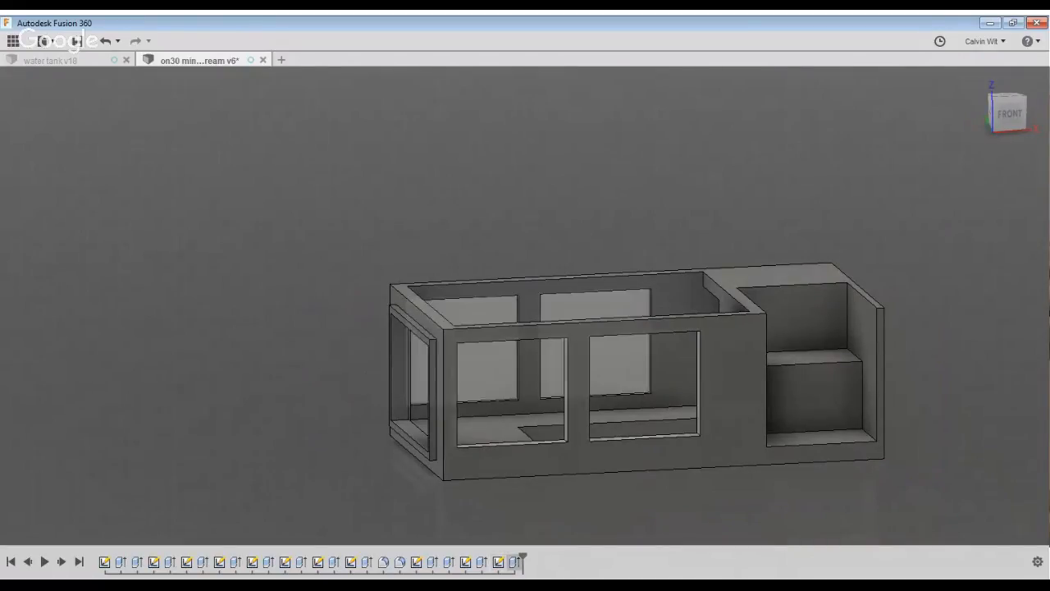
{"action": "double_click", "coordinate": [515, 562]}
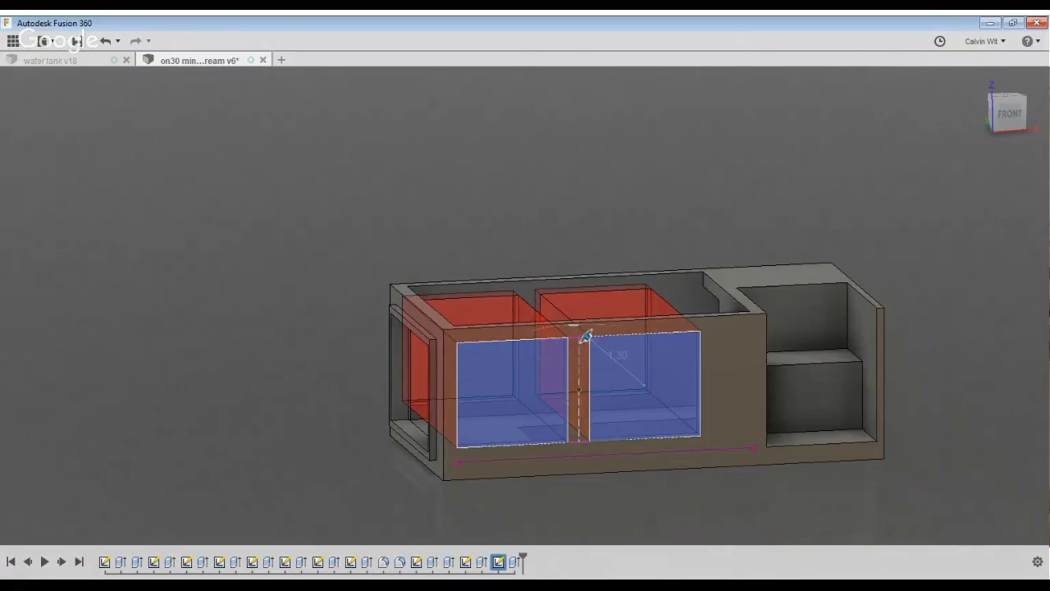
{"action": "key", "text": "Return"}
{"action": "middle_click_drag", "start_coordinate": [943, 232], "coordinate": [892, 276], "text": "shift"}
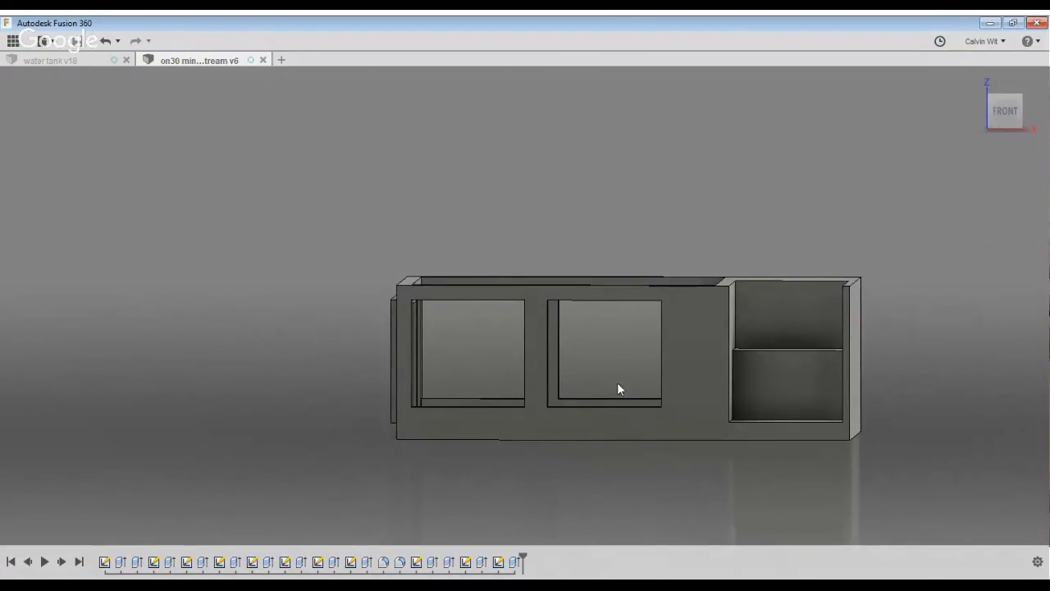
{"action": "middle_click_drag", "start_coordinate": [454, 280], "coordinate": [492, 295], "text": "shift"}
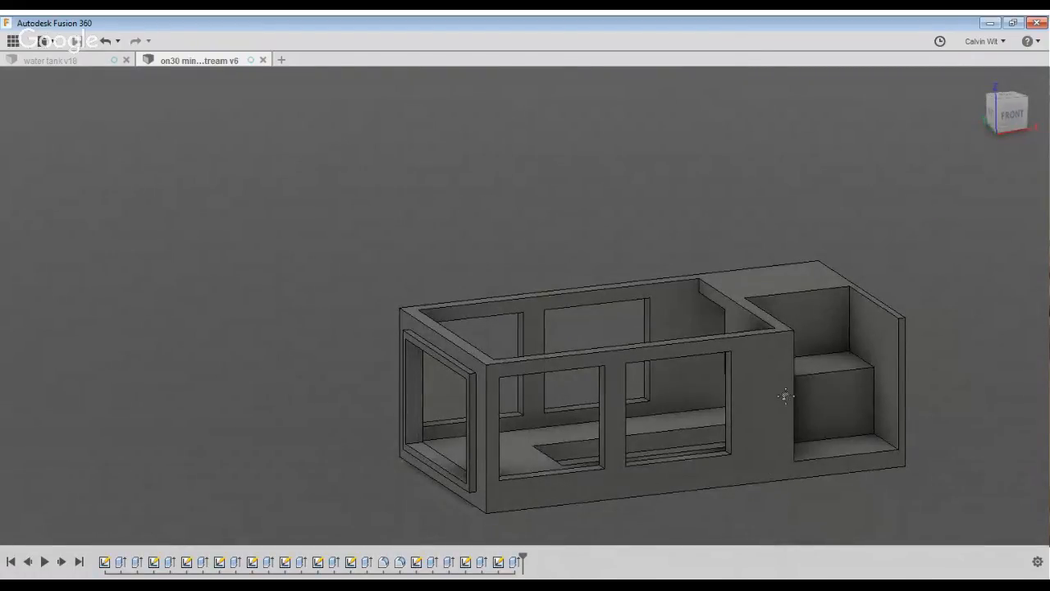
{"action": "middle_click_drag", "start_coordinate": [790, 441], "coordinate": [743, 412]}
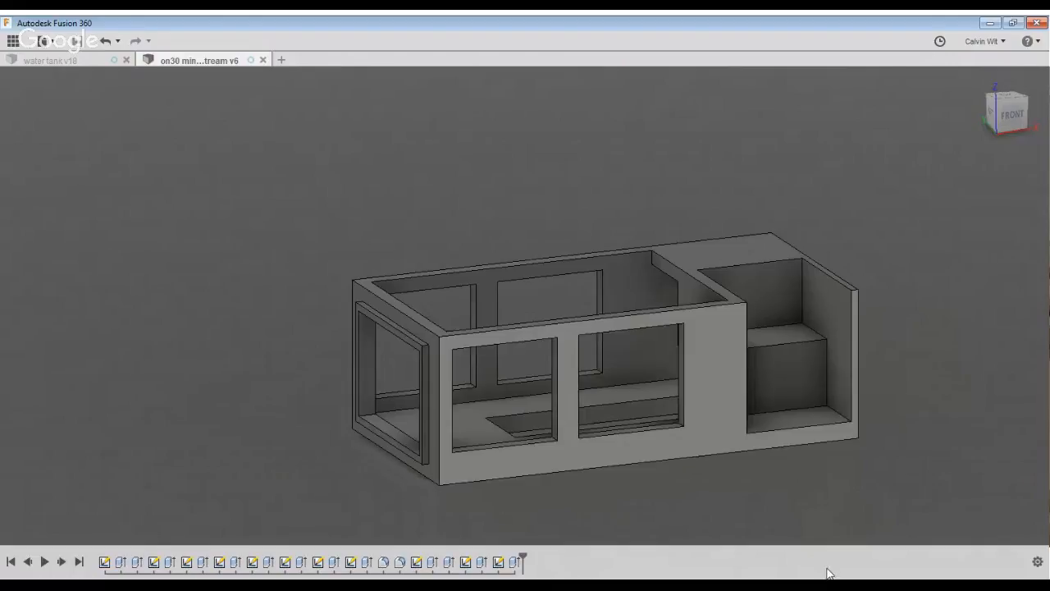
Show the rounded roof on the body and check the hidden side panel below the long wall, leaving that panel hidden.
{"action": "middle_click_drag", "start_coordinate": [492, 369], "coordinate": [548, 380], "text": "shift"}
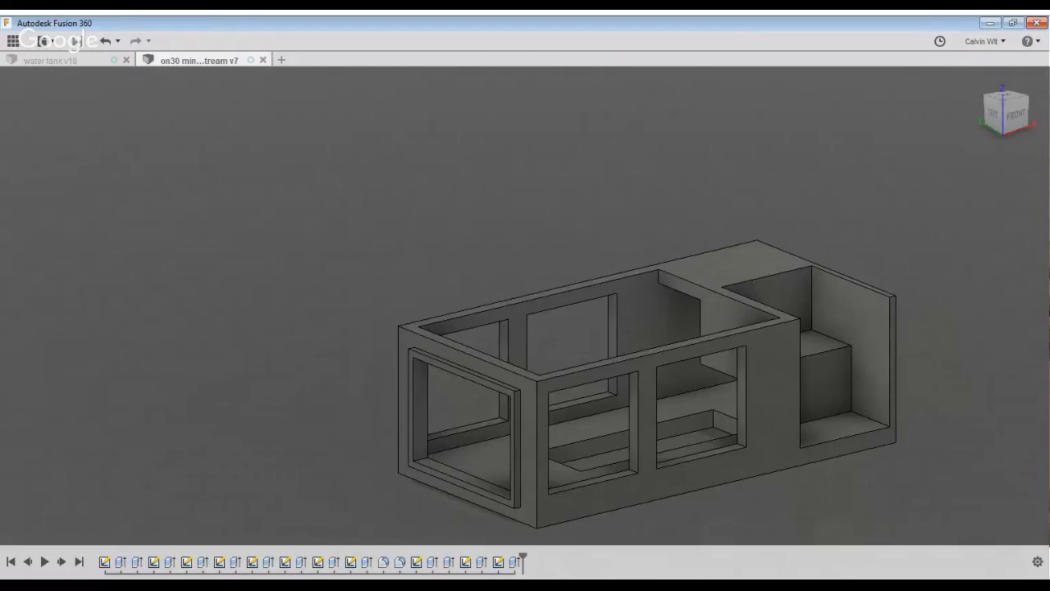
{"action": "middle_click_drag", "start_coordinate": [739, 467], "coordinate": [723, 413], "text": "shift"}
{"action": "middle_click_drag", "start_coordinate": [944, 513], "coordinate": [1008, 574], "text": "shift"}
{"action": "mouse_move", "coordinate": [1009, 574]}
{"action": "middle_mouse_down", "text": "shift"}
{"action": "mouse_move", "coordinate": [854, 564]}
{"action": "mouse_move", "coordinate": [1002, 573]}
{"action": "middle_mouse_up", "text": "shift"}
{"action": "middle_click_drag", "start_coordinate": [291, 302], "coordinate": [363, 257], "text": "shift"}
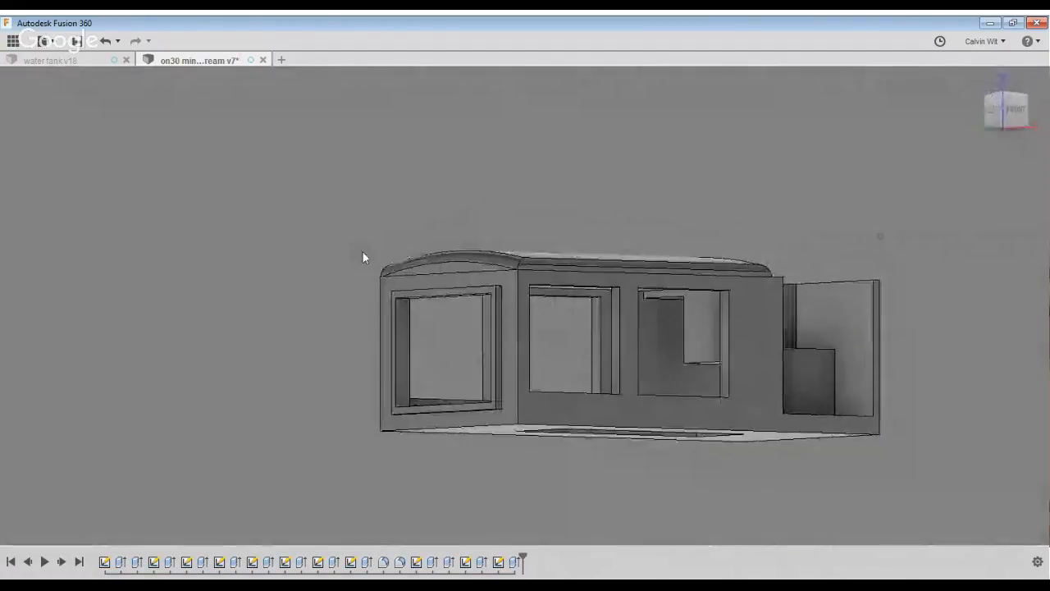
{"action": "left_click", "coordinate": [41, 402]}
{"action": "left_click", "coordinate": [41, 415]}
{"action": "left_click", "coordinate": [41, 402]}
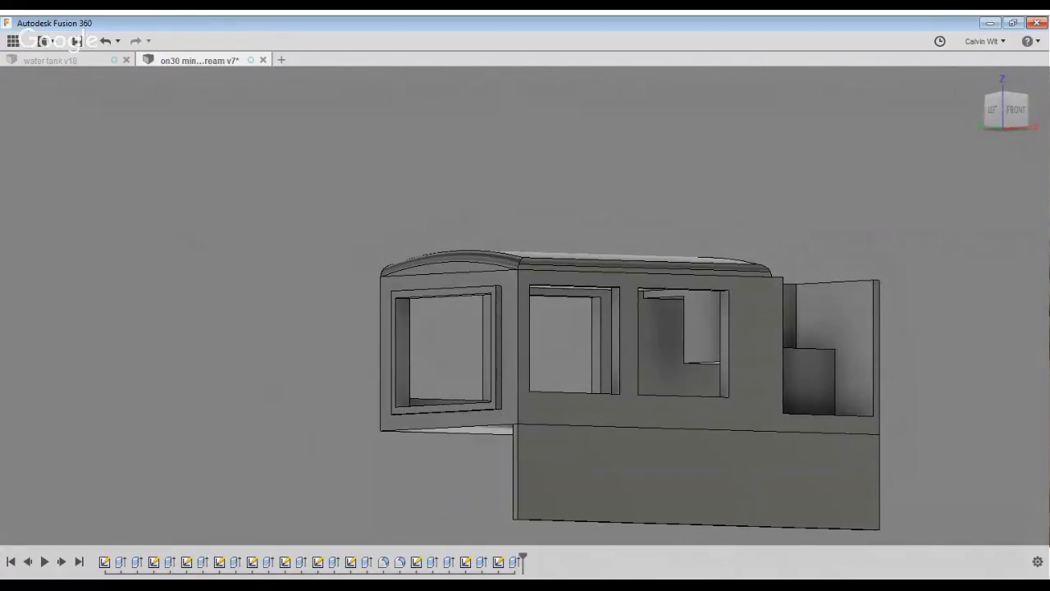
{"action": "left_click", "coordinate": [41, 416]}
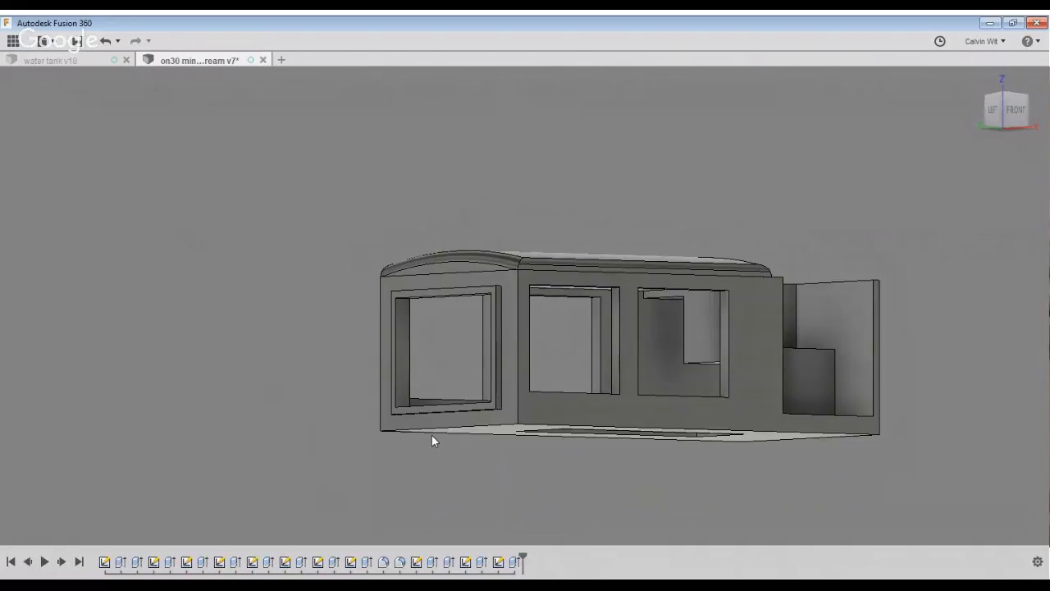
{"action": "scroll", "coordinate": [433, 435], "scroll_direction": "down", "scroll_amount": 3}
{"action": "middle_click_drag", "start_coordinate": [433, 435], "coordinate": [449, 396], "text": "shift"}
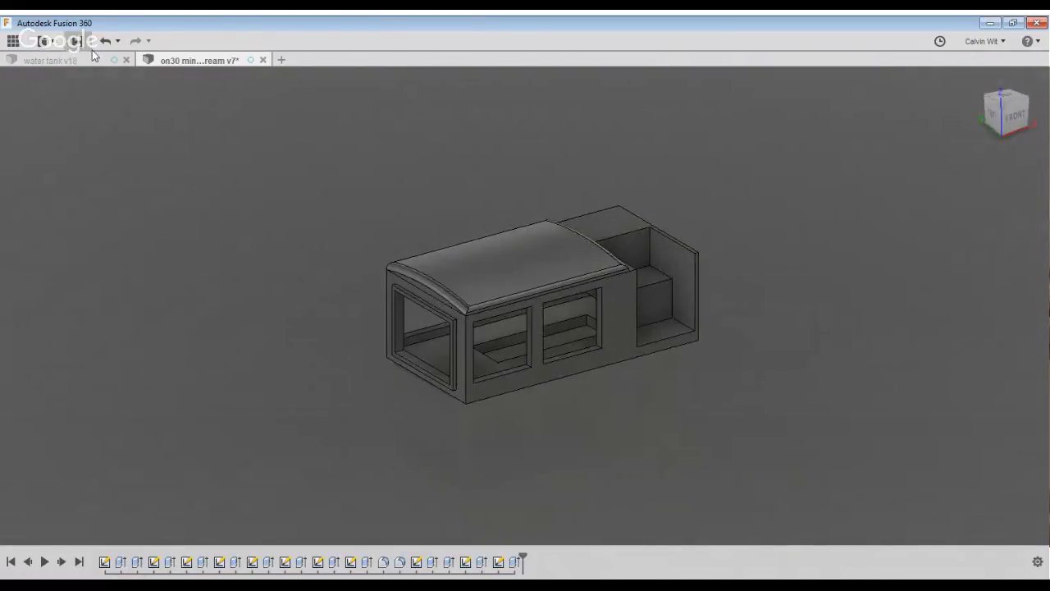
Save the design and inspect the roofed body from both its window end and its stepped end.
{"action": "left_click", "coordinate": [76, 40]}
{"action": "middle_click_drag", "start_coordinate": [859, 574], "coordinate": [771, 549], "text": "shift"}
{"action": "scroll", "coordinate": [813, 401], "scroll_direction": "up", "scroll_amount": 3}
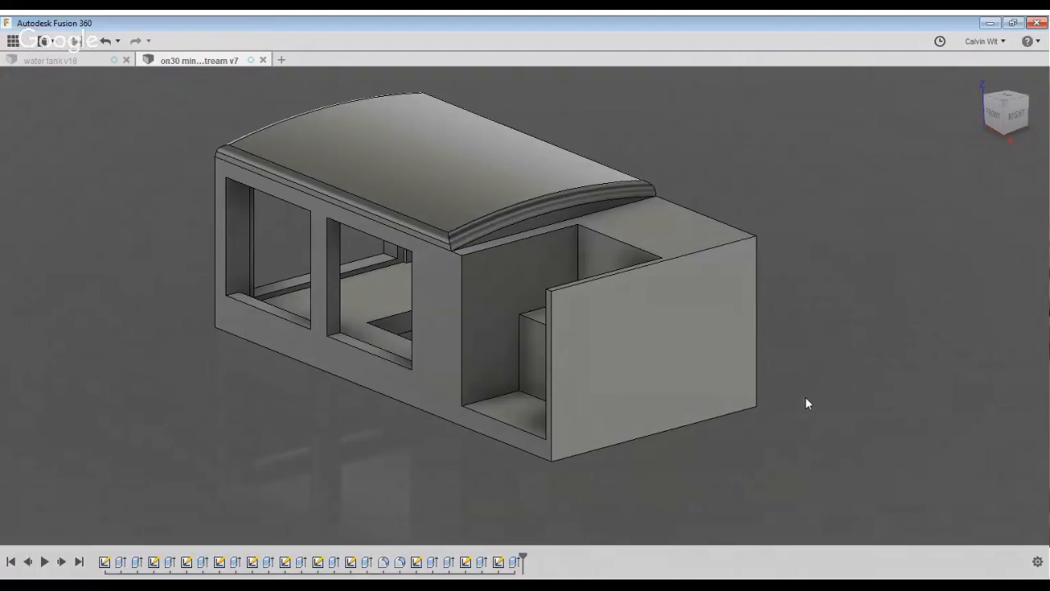
{"action": "scroll", "coordinate": [807, 395], "scroll_direction": "down", "scroll_amount": 2}
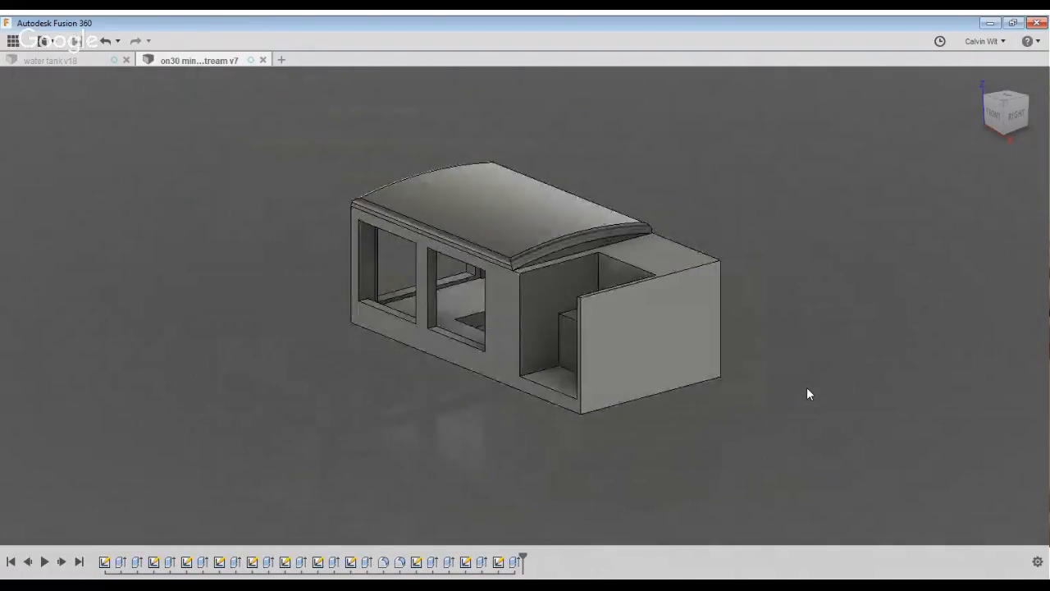
{"action": "middle_click_drag", "start_coordinate": [496, 444], "coordinate": [458, 448], "text": "shift"}
{"action": "scroll", "coordinate": [458, 449], "scroll_direction": "up", "scroll_amount": 4}
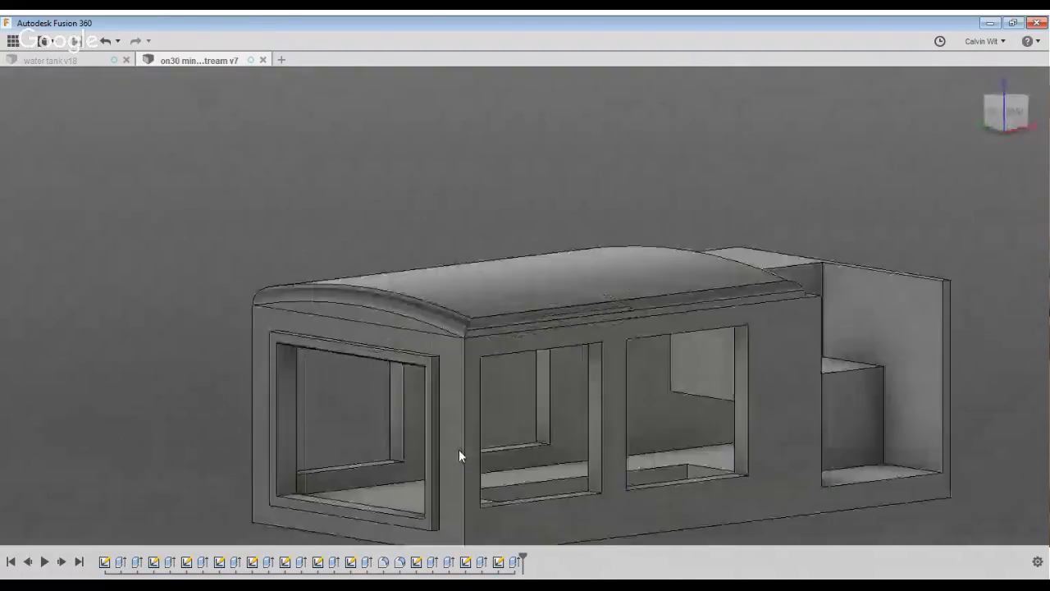
{"action": "scroll", "coordinate": [464, 441], "scroll_direction": "down", "scroll_amount": 1}
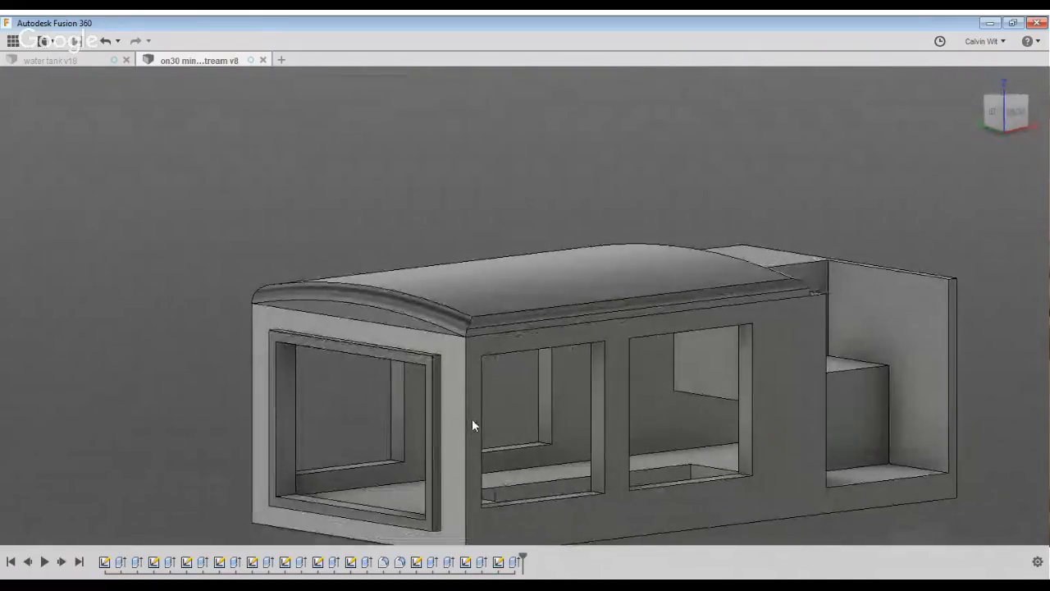
Sketch on the window-end wall a vertical line rising from the roof arc's apex, with a circle centered on its upper end.
{"action": "right_click_drag", "start_coordinate": [472, 416], "coordinate": [452, 403]}
{"action": "left_click", "coordinate": [448, 392]}
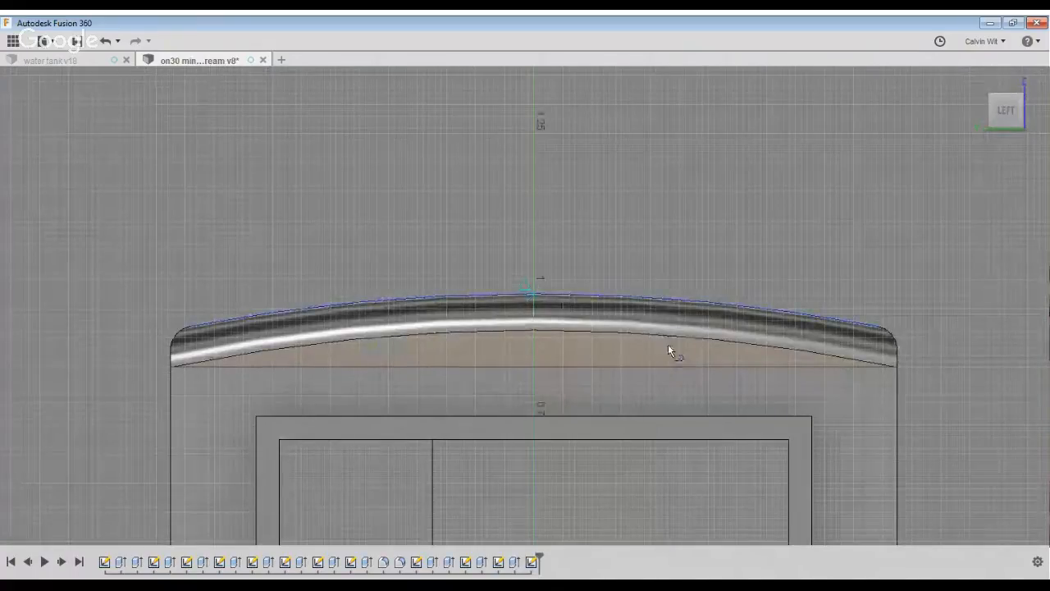
{"action": "left_click", "coordinate": [666, 322]}
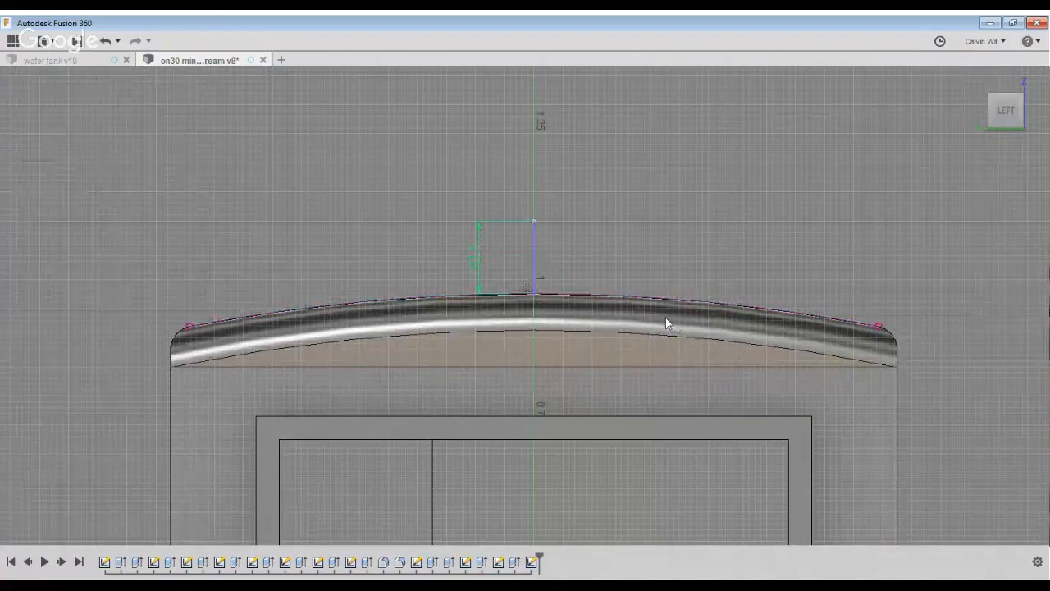
{"action": "left_click", "coordinate": [671, 287]}
{"action": "left_click", "coordinate": [671, 318]}
{"action": "scroll", "coordinate": [672, 317], "scroll_direction": "up", "scroll_amount": 3}
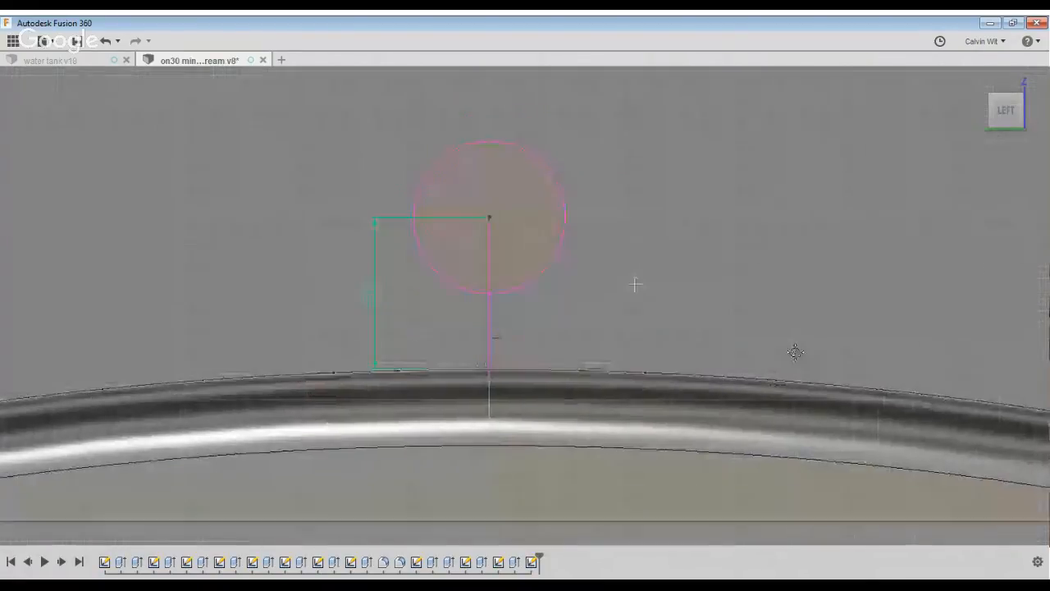
Offset the circle outward to form a ring above the roof.
{"action": "key", "text": "o"}
{"action": "left_click", "coordinate": [691, 318]}
{"action": "key", "text": "Escape"}
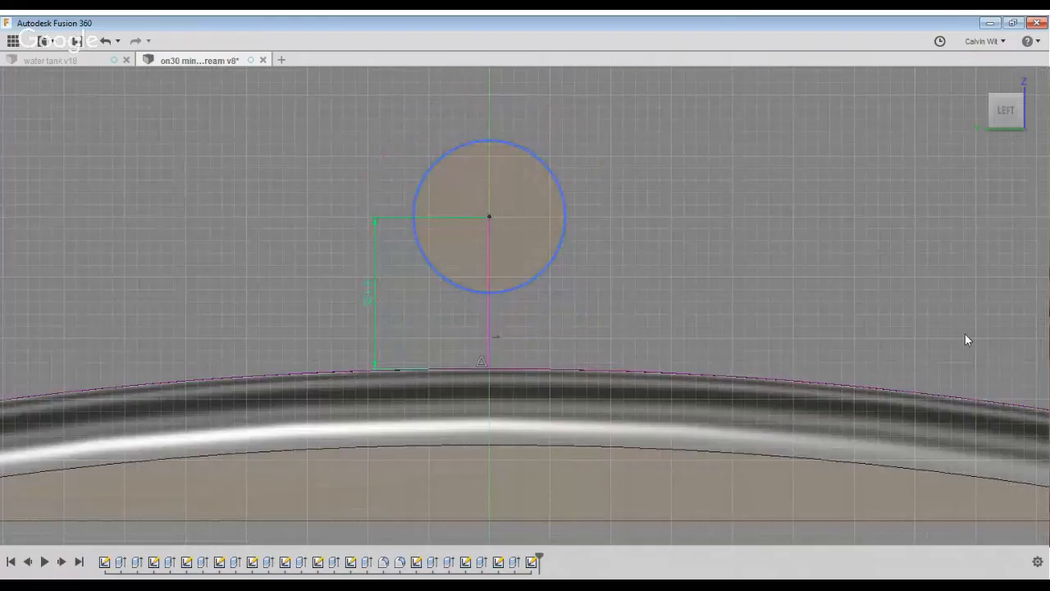
{"action": "type", "text": "2"}
{"action": "key", "text": "Return"}
{"action": "middle_click_drag", "start_coordinate": [915, 321], "coordinate": [579, 409], "text": "shift"}
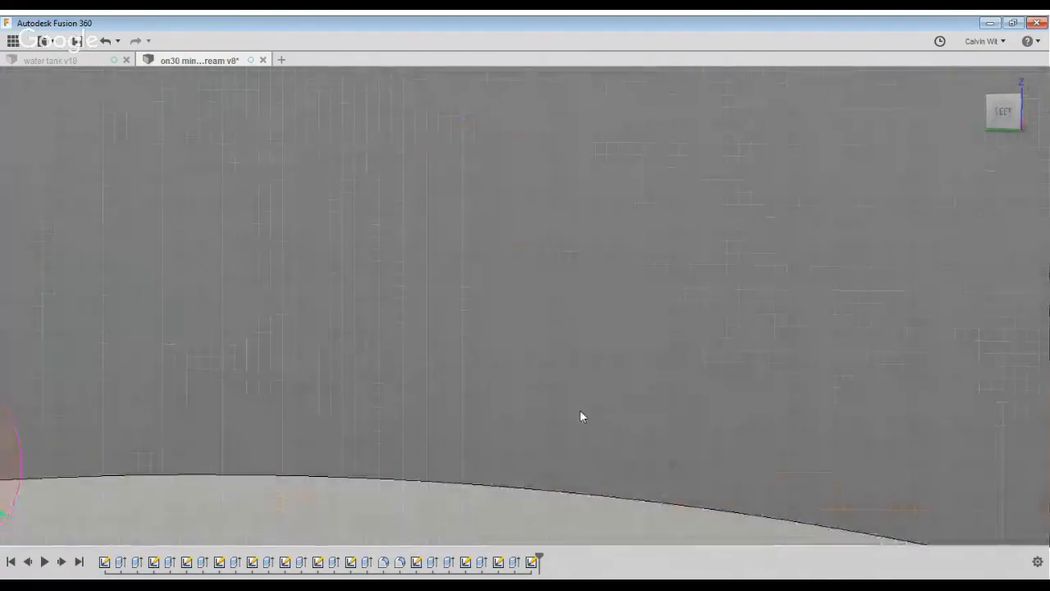
{"action": "scroll", "coordinate": [580, 409], "scroll_direction": "down", "scroll_amount": 3}
{"action": "left_click", "coordinate": [1004, 111]}
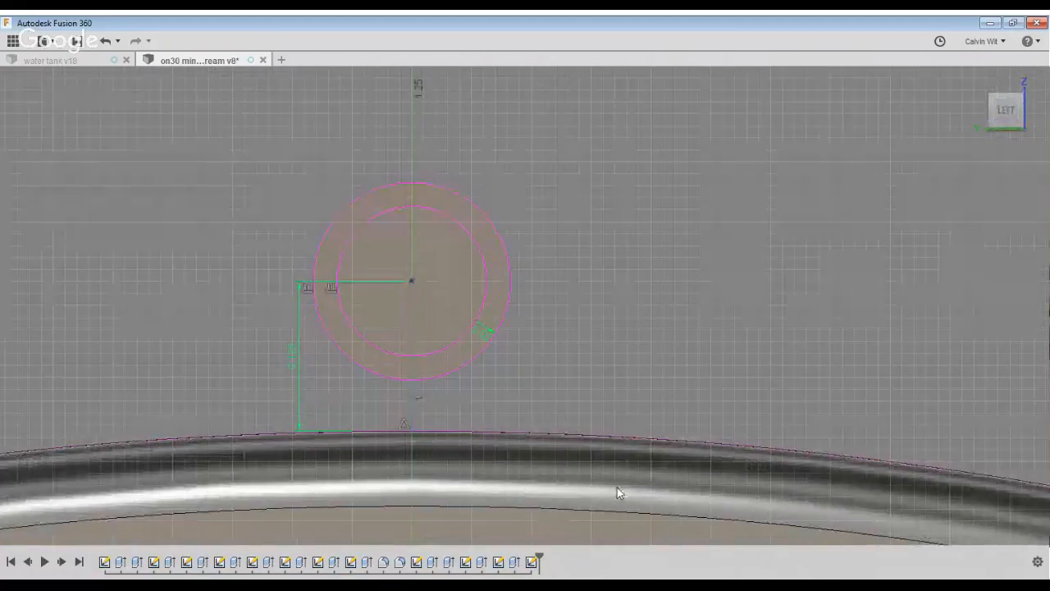
{"action": "scroll", "coordinate": [620, 492], "scroll_direction": "up", "scroll_amount": 2}
Offset the vertical center line to both sides as post edges and trim them at the ring's outer circle.
{"action": "key", "text": "o"}
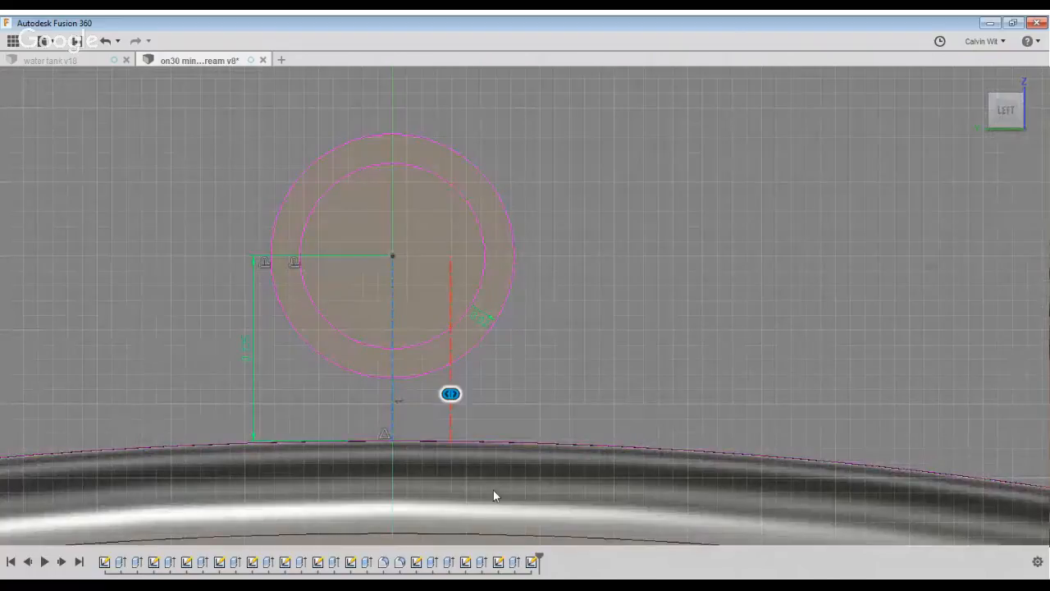
{"action": "key", "text": "Return"}
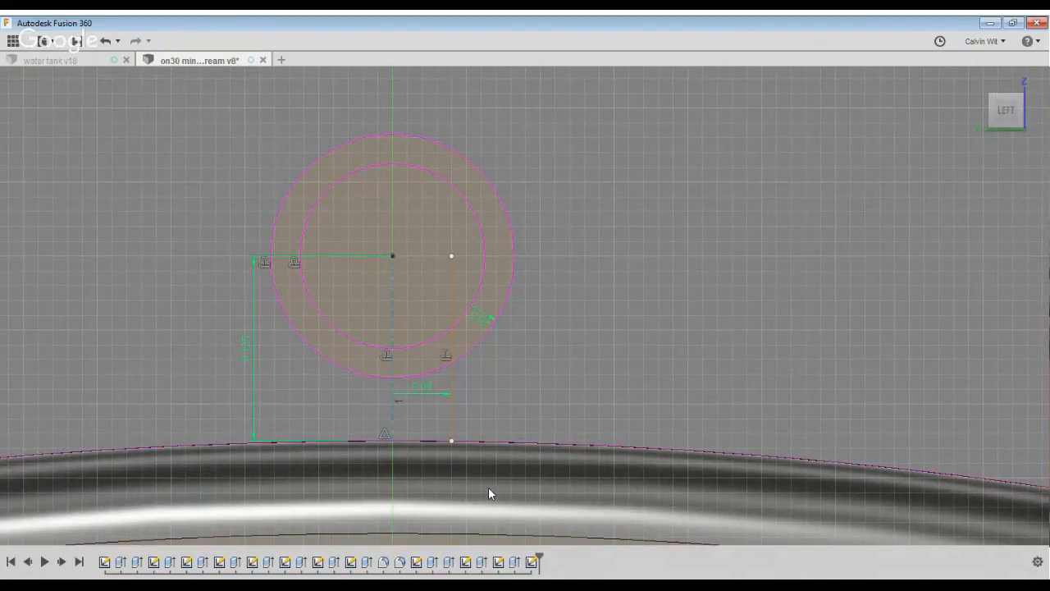
{"action": "key", "text": "o"}
{"action": "key", "text": "Return"}
{"action": "left_click", "coordinate": [570, 375]}
{"action": "left_click", "coordinate": [570, 427]}
{"action": "left_click", "coordinate": [417, 426]}
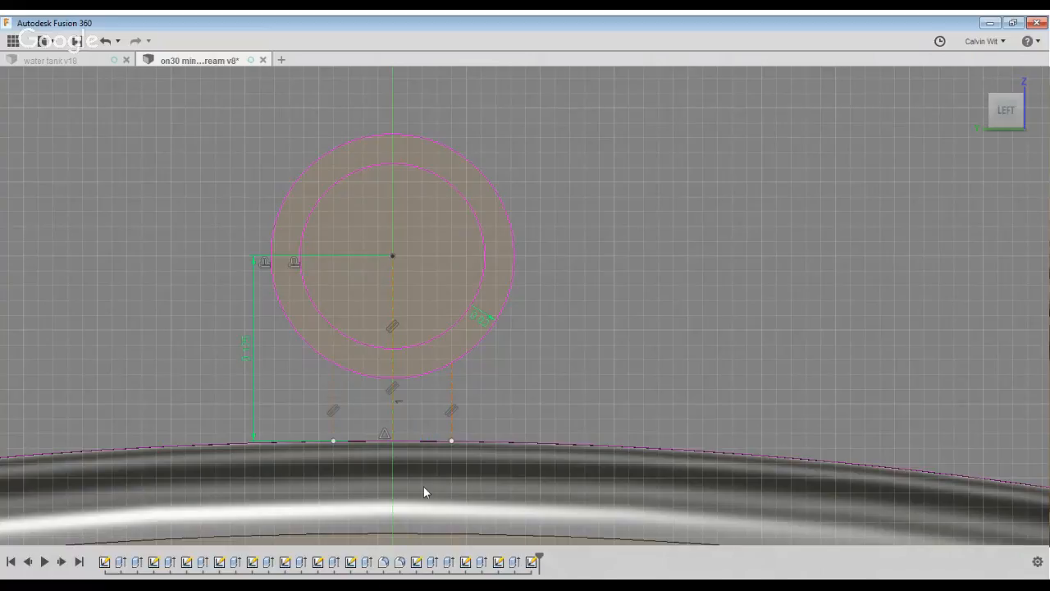
{"action": "left_click", "coordinate": [418, 487]}
Make the post edges perpendicular at their roof ends and undo the last trim at the ring.
{"action": "scroll", "coordinate": [706, 358], "scroll_direction": "up", "scroll_amount": 5}
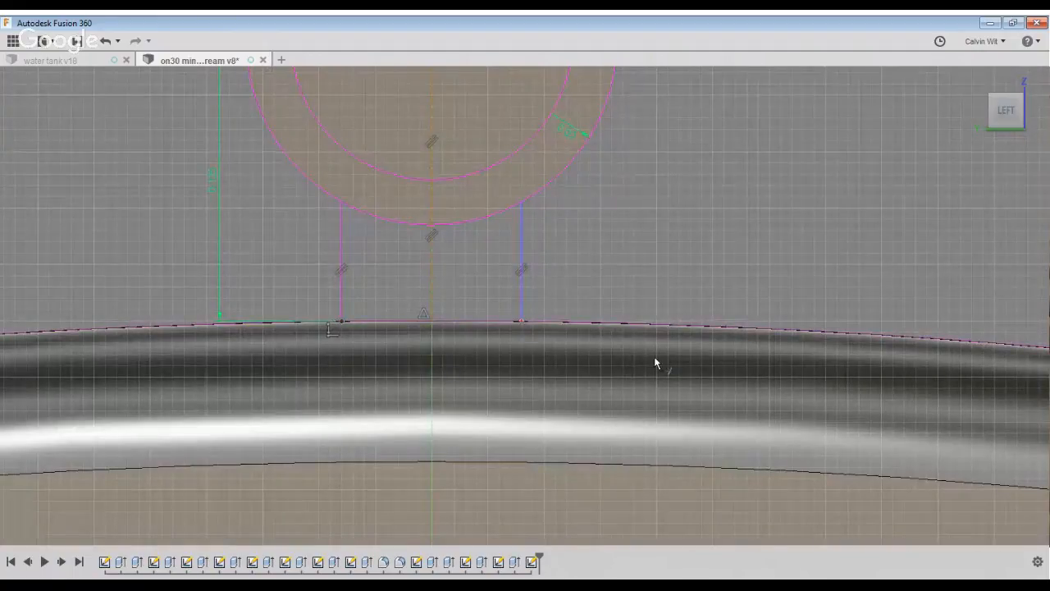
{"action": "scroll", "coordinate": [655, 363], "scroll_direction": "down", "scroll_amount": 3}
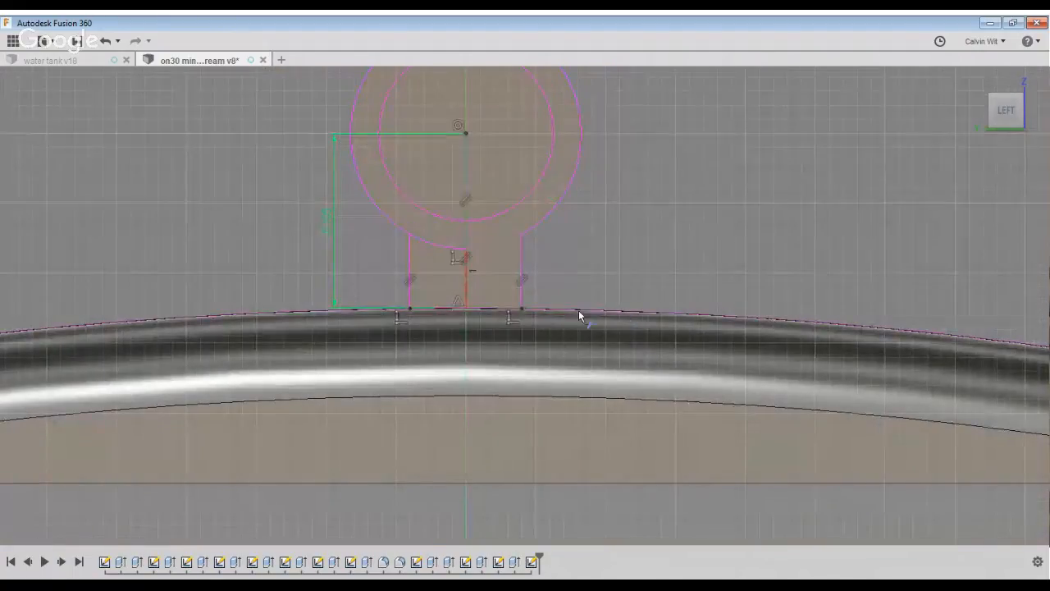
{"action": "left_click", "coordinate": [572, 310]}
{"action": "scroll", "coordinate": [572, 310], "scroll_direction": "down", "scroll_amount": 3}
{"action": "mouse_move", "coordinate": [612, 308]}
{"action": "middle_mouse_down", "text": "shift"}
{"action": "mouse_move", "coordinate": [651, 341]}
{"action": "mouse_move", "coordinate": [672, 251]}
{"action": "middle_mouse_up", "text": "shift"}
{"action": "scroll", "coordinate": [650, 341], "scroll_direction": "down", "scroll_amount": 3}
{"action": "scroll", "coordinate": [321, 456], "scroll_direction": "up", "scroll_amount": 3}
{"action": "key", "text": "ctrl+z"}
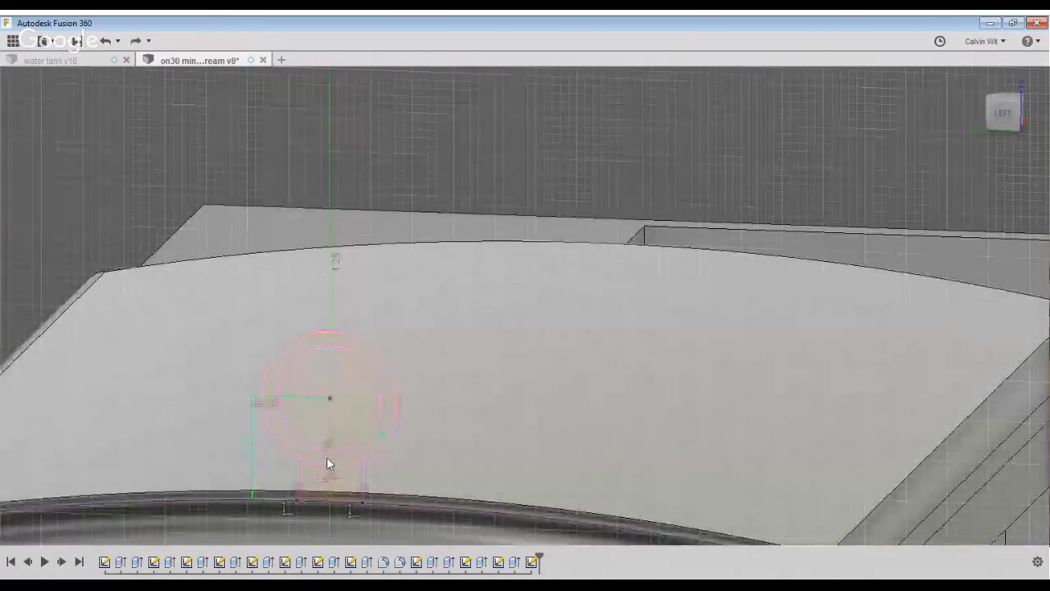
Extrude the ring profile outward from the sketch plane.
{"action": "key", "text": "e"}
{"action": "left_click", "coordinate": [326, 457]}
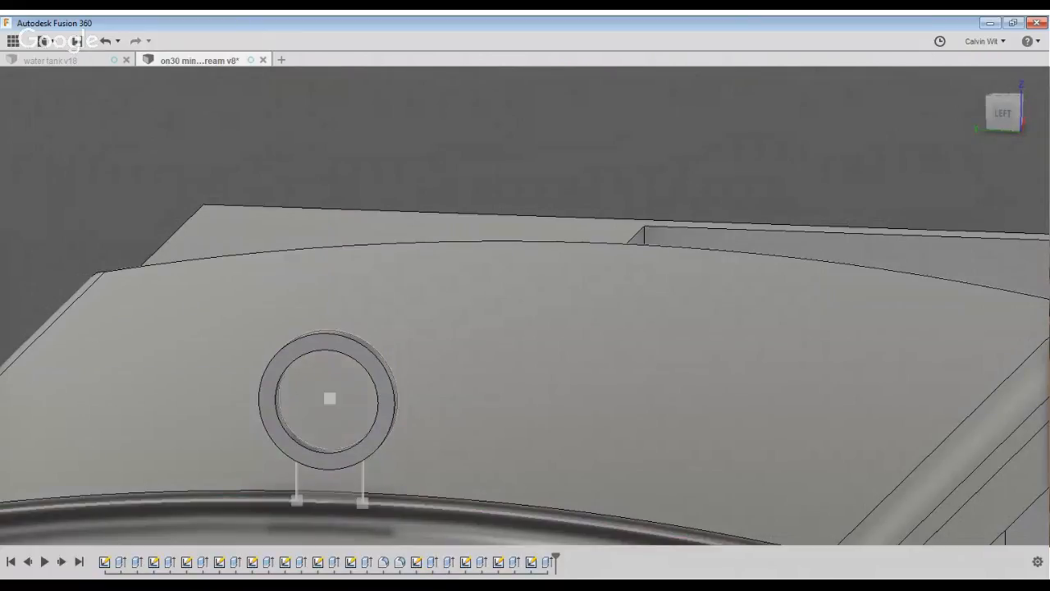
Extrude the ring and post profiles together 0.08 back over the roof.
{"action": "left_click", "coordinate": [330, 483]}
{"action": "middle_click_drag", "start_coordinate": [329, 483], "coordinate": [241, 443], "text": "shift"}
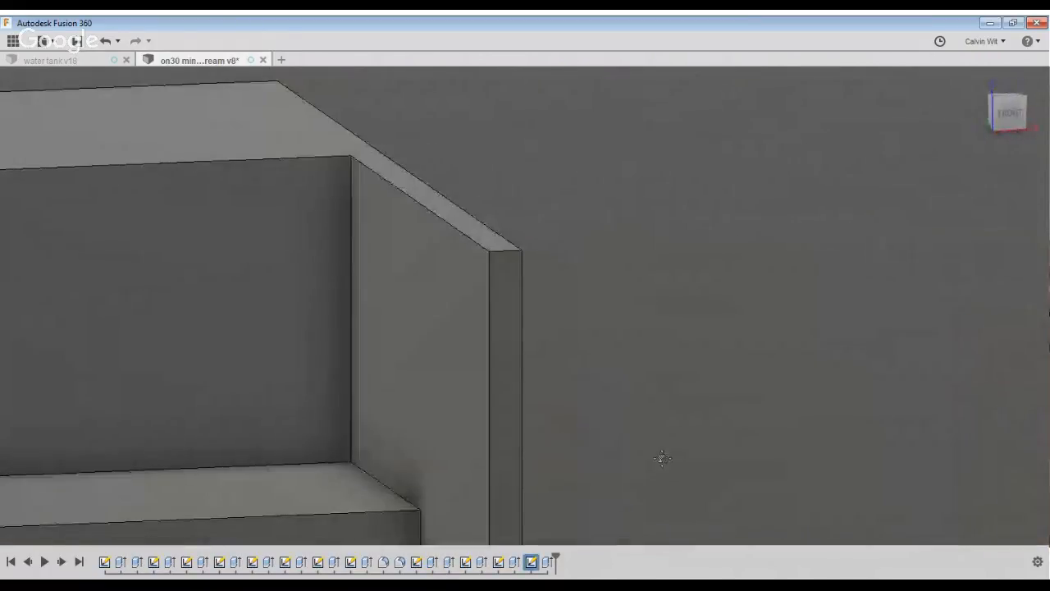
{"action": "scroll", "coordinate": [659, 452], "scroll_direction": "down", "scroll_amount": 3}
{"action": "middle_click_drag", "start_coordinate": [614, 448], "coordinate": [734, 431], "text": "shift"}
{"action": "scroll", "coordinate": [706, 99], "scroll_direction": "up", "scroll_amount": 5}
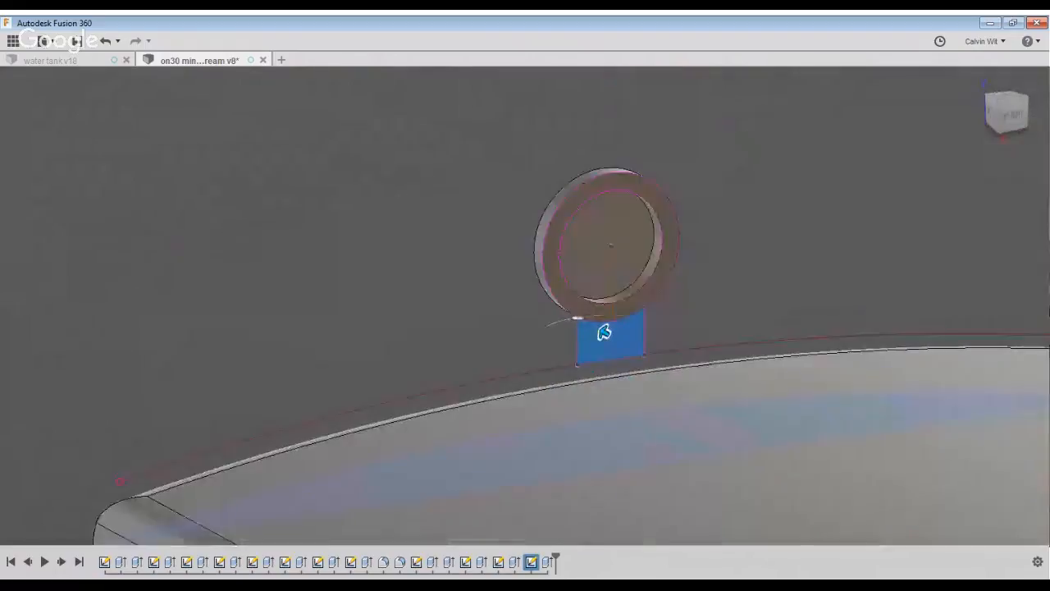
{"action": "left_click", "coordinate": [749, 399]}
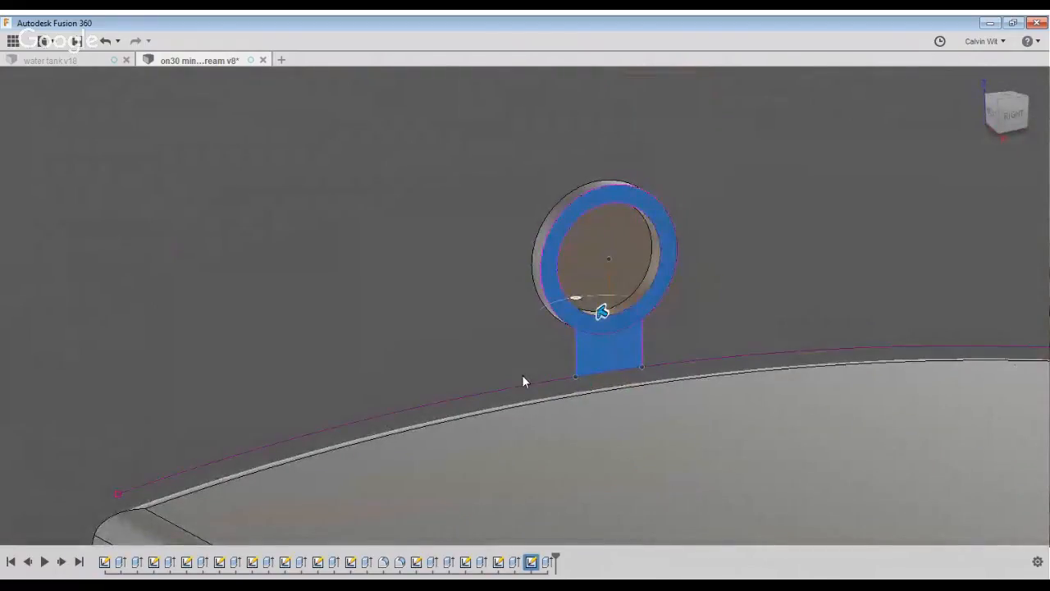
{"action": "type", "text": ".08"}
Increase the depth of the ring-and-post extrusion so the post reaches farther over the roof, and finish the extrusion.
{"action": "scroll", "coordinate": [523, 377], "scroll_direction": "down", "scroll_amount": 2}
{"action": "middle_click_drag", "start_coordinate": [523, 378], "coordinate": [564, 396], "text": "shift"}
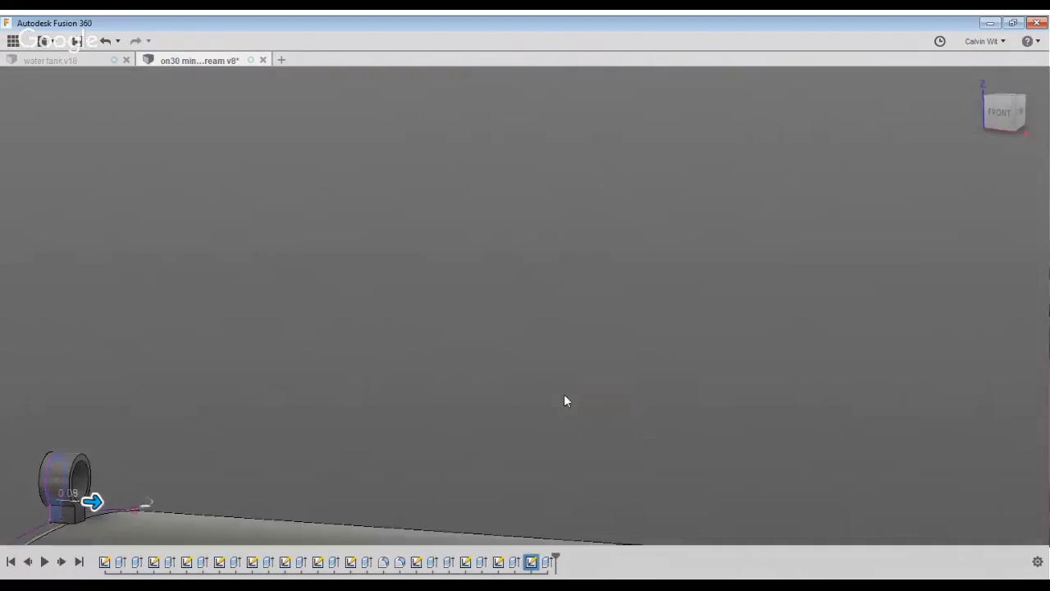
{"action": "middle_click_drag", "start_coordinate": [649, 365], "coordinate": [671, 373], "text": "shift"}
{"action": "scroll", "coordinate": [547, 417], "scroll_direction": "down", "scroll_amount": 3}
{"action": "scroll", "coordinate": [304, 465], "scroll_direction": "up", "scroll_amount": 3}
{"action": "middle_click_drag", "start_coordinate": [303, 466], "coordinate": [434, 485]}
{"action": "scroll", "coordinate": [434, 485], "scroll_direction": "up", "scroll_amount": 1}
{"action": "middle_click_drag", "start_coordinate": [560, 478], "coordinate": [515, 484]}
{"action": "scroll", "coordinate": [515, 485], "scroll_direction": "up", "scroll_amount": 2}
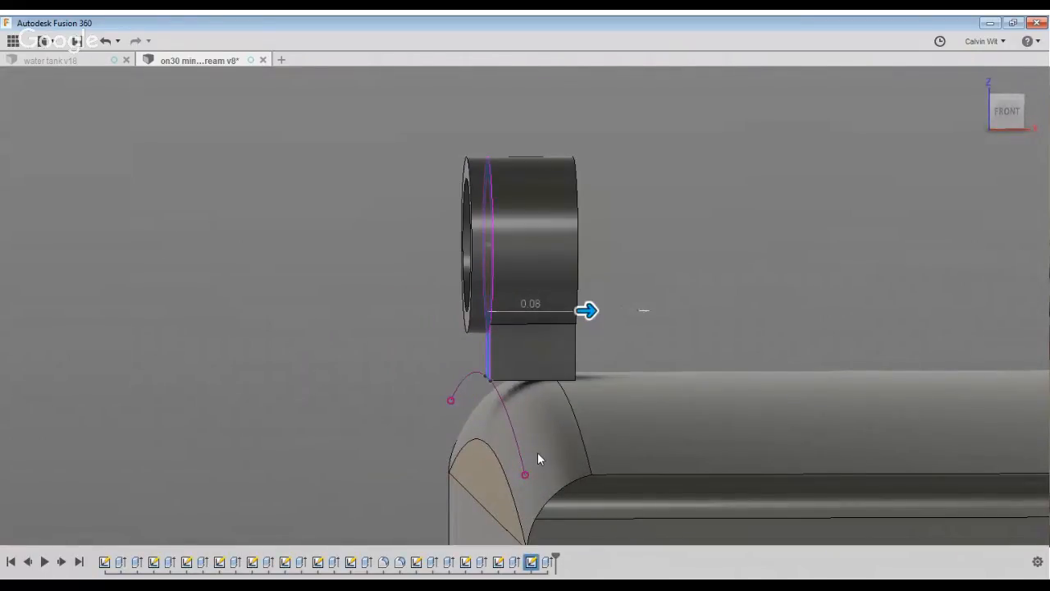
{"action": "type", "text": "1"}
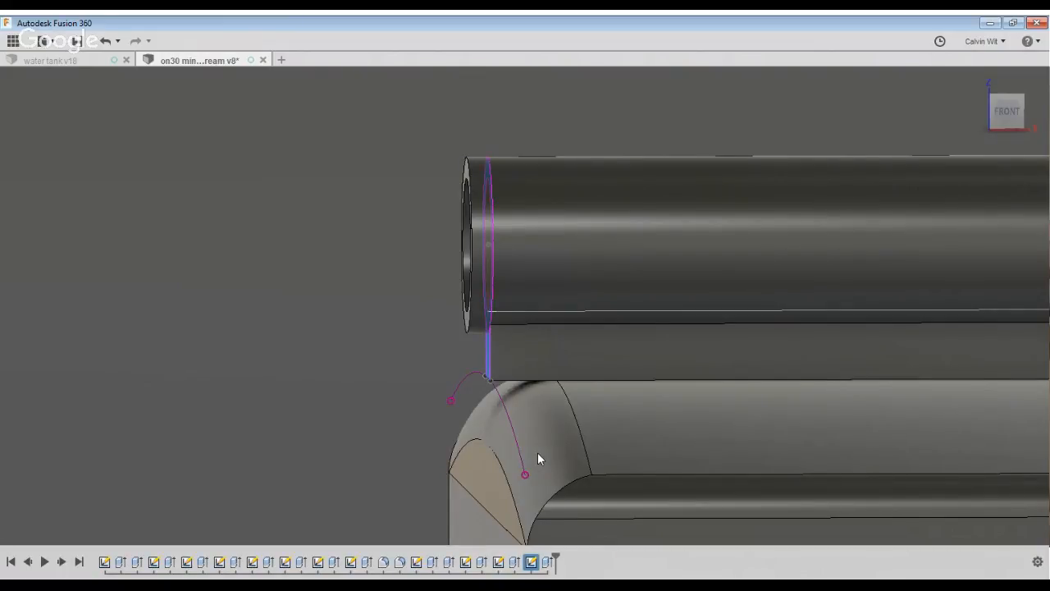
{"action": "key", "text": "Return"}
{"action": "middle_click_drag", "start_coordinate": [566, 448], "coordinate": [589, 453], "text": "shift"}
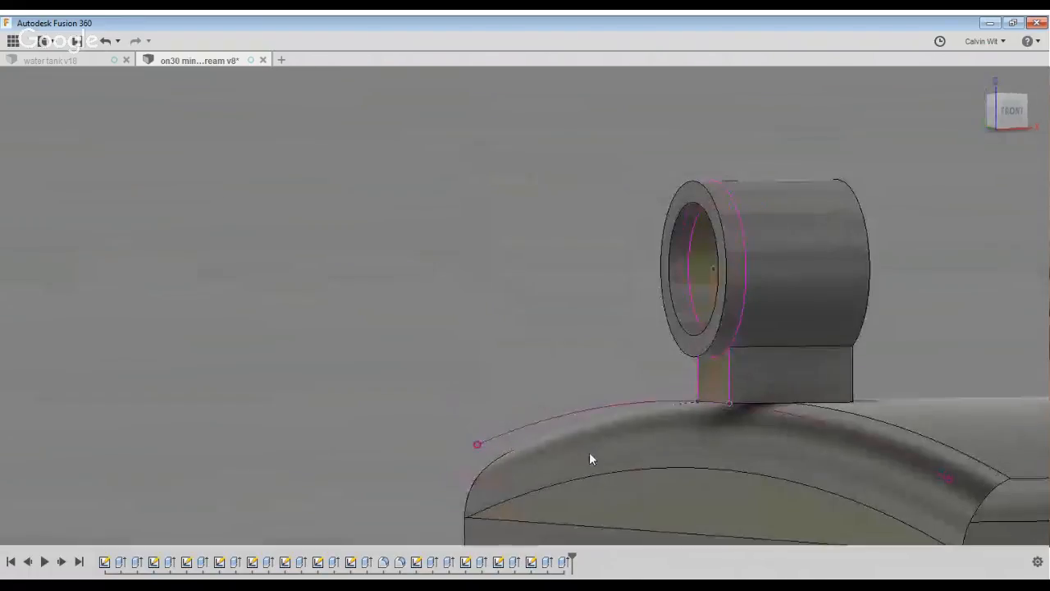
Round the lamp post's lower front edge, where it meets the roof, with a fillet.
{"action": "key", "text": "f"}
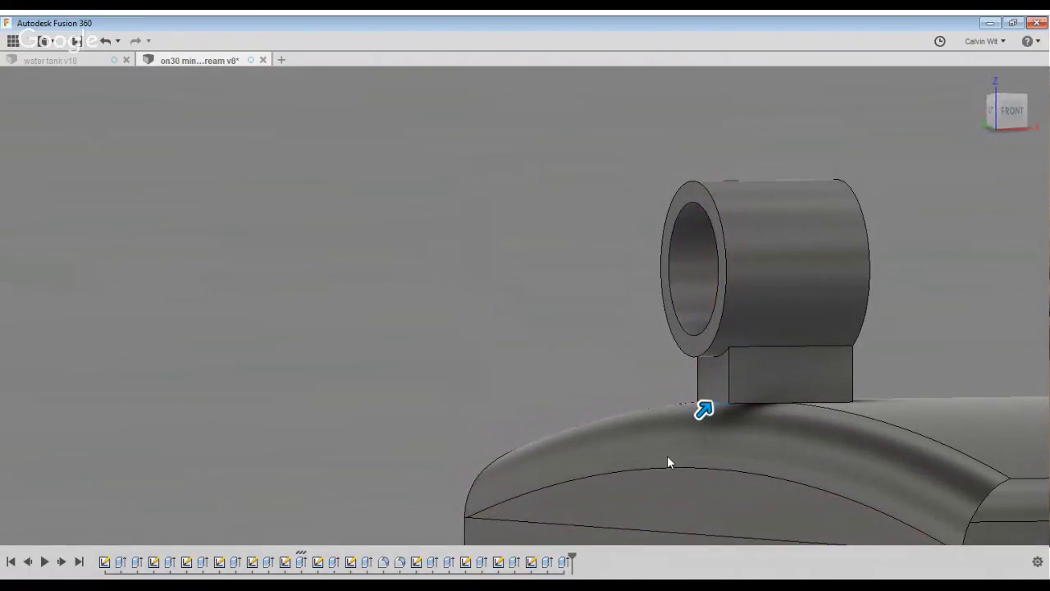
{"action": "type", "text": "2"}
{"action": "key", "text": "BackSpace"}
{"action": "type", "text": "1"}
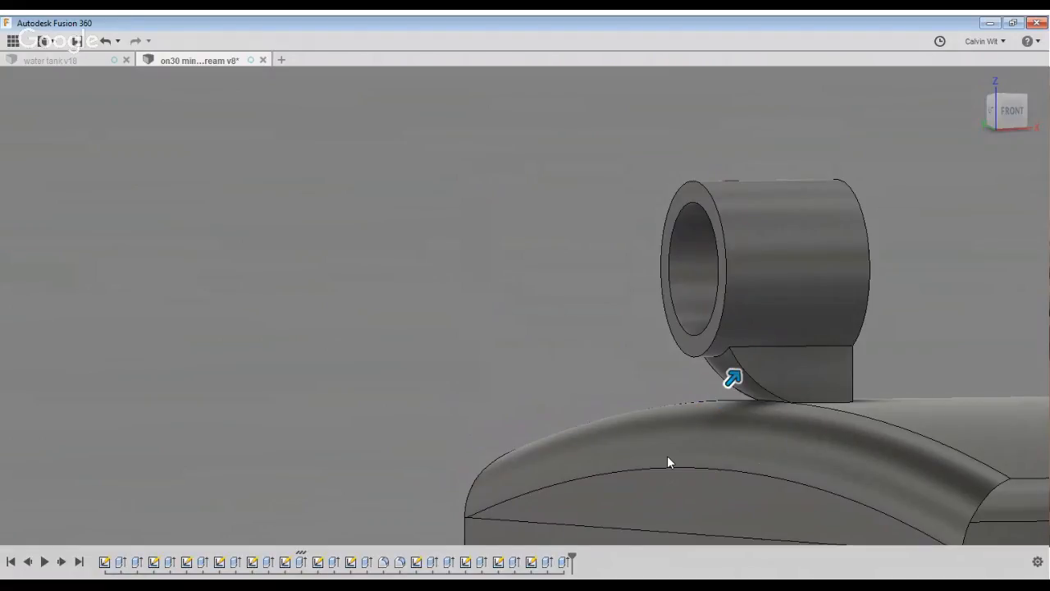
{"action": "key", "text": "Return"}
Fillet the edges around the base of the lamp post where it joins the roof.
{"action": "middle_click_drag", "start_coordinate": [663, 457], "coordinate": [642, 482], "text": "shift"}
{"action": "left_click", "coordinate": [735, 492]}
{"action": "mouse_move", "coordinate": [735, 492]}
{"action": "middle_mouse_down", "text": "shift"}
{"action": "mouse_move", "coordinate": [591, 484]}
{"action": "mouse_move", "coordinate": [697, 481]}
{"action": "mouse_move", "coordinate": [675, 327]}
{"action": "mouse_move", "coordinate": [632, 319]}
{"action": "mouse_move", "coordinate": [566, 369]}
{"action": "mouse_move", "coordinate": [513, 359]}
{"action": "middle_mouse_up", "text": "shift"}
{"action": "type", "text": "1"}
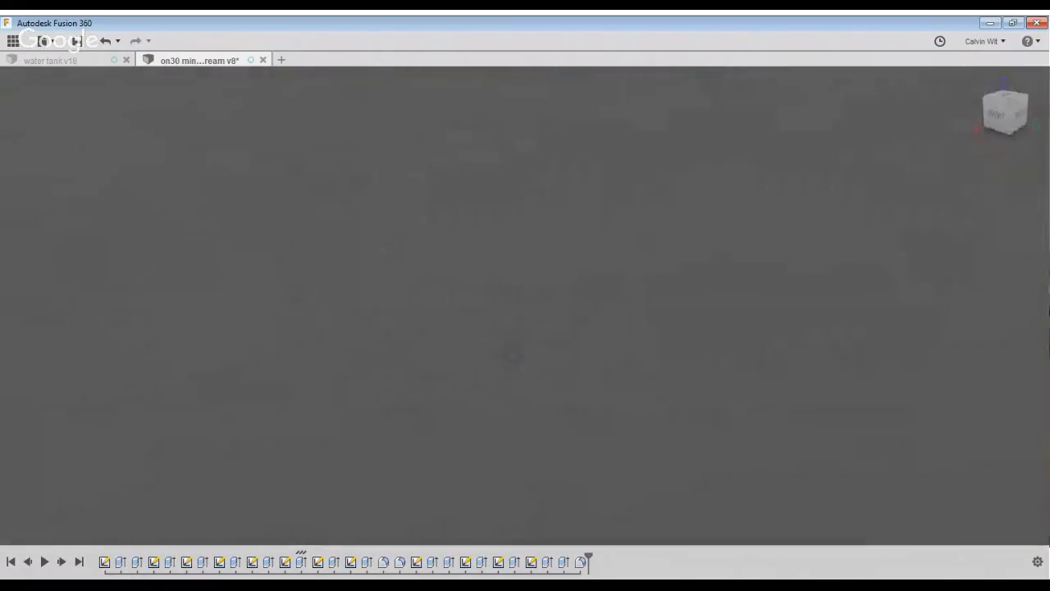
{"action": "scroll", "coordinate": [511, 358], "scroll_direction": "down", "scroll_amount": 6}
{"action": "middle_click_drag", "start_coordinate": [984, 463], "coordinate": [688, 465]}
{"action": "scroll", "coordinate": [687, 465], "scroll_direction": "up", "scroll_amount": 10}
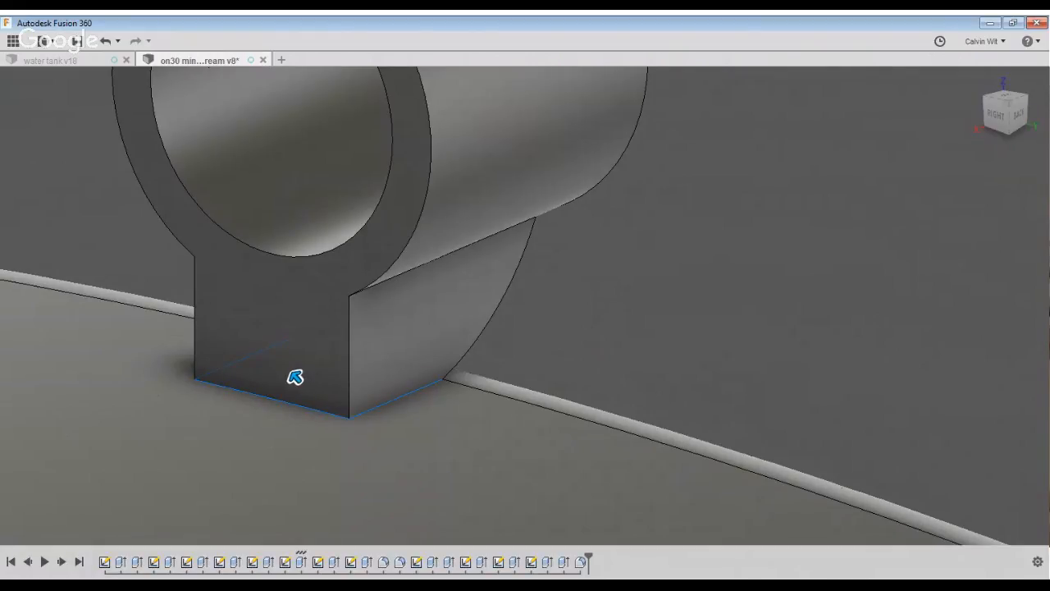
{"action": "key", "text": "Return"}
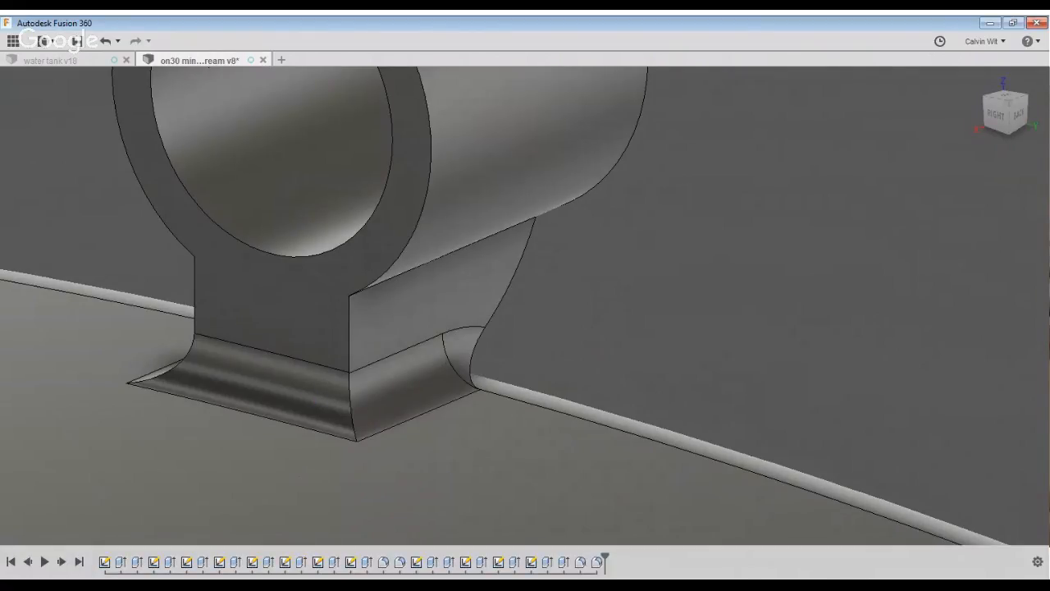
Delete the lamp housing's sketch, both extrusions and both fillets from the design history, and save the design.
{"action": "scroll", "coordinate": [1041, 366], "scroll_direction": "down", "scroll_amount": 15}
{"action": "middle_click_drag", "start_coordinate": [923, 329], "coordinate": [763, 295], "text": "shift"}
{"action": "middle_click_drag", "start_coordinate": [1024, 394], "coordinate": [882, 355]}
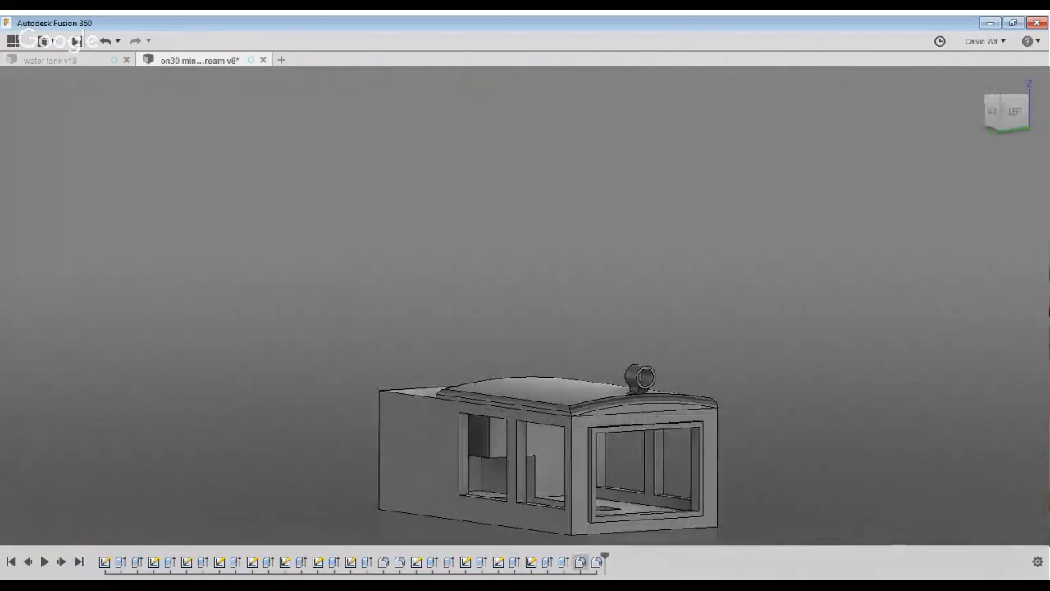
{"action": "left_click", "coordinate": [530, 561]}
{"action": "left_click", "coordinate": [596, 562], "text": "shift"}
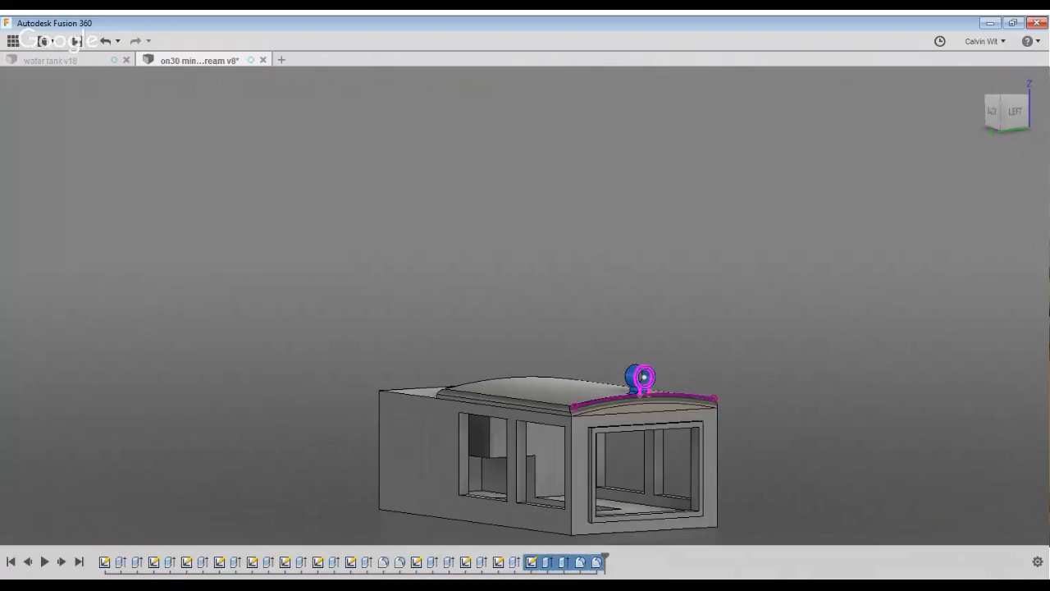
{"action": "key", "text": "Delete"}
{"action": "left_click", "coordinate": [75, 41]}
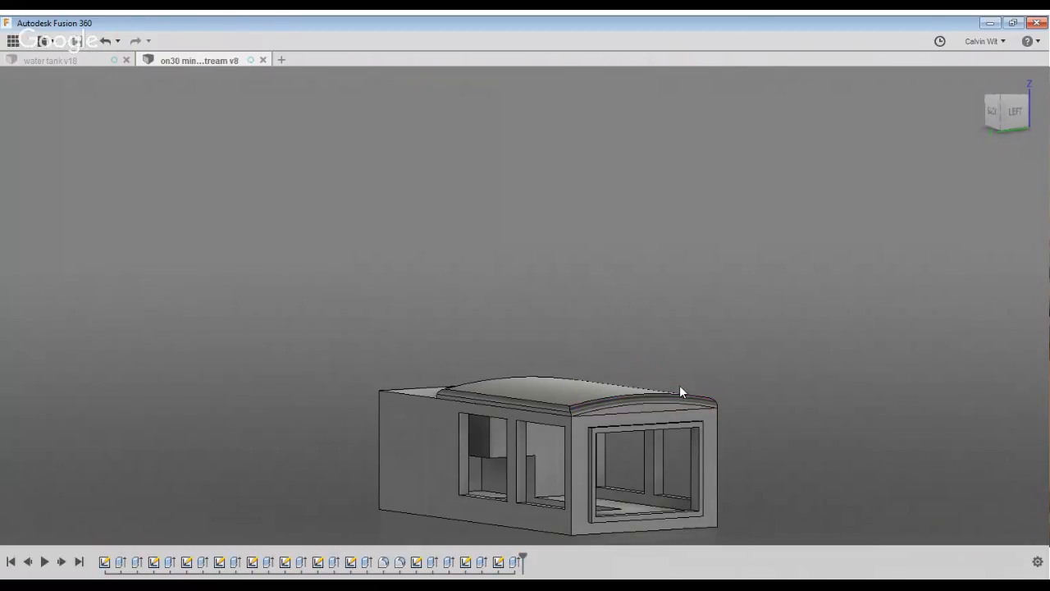
Examine the body from all around, checking the roof, side and end windows, and the stepped end compartment.
{"action": "middle_click_drag", "start_coordinate": [694, 325], "coordinate": [706, 406], "text": "shift"}
{"action": "scroll", "coordinate": [681, 407], "scroll_direction": "up", "scroll_amount": 5}
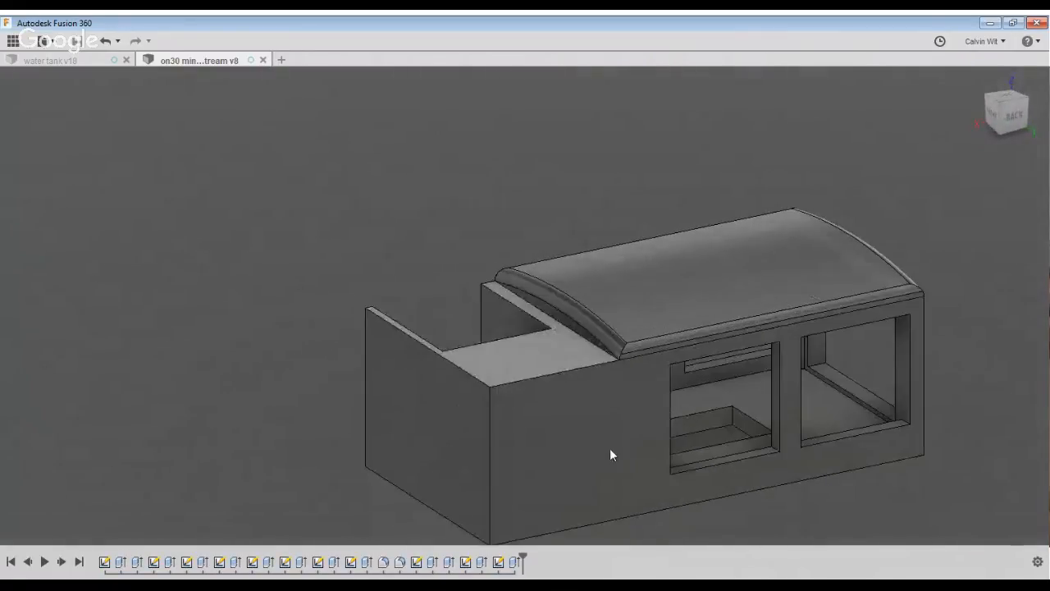
{"action": "middle_click_drag", "start_coordinate": [610, 448], "coordinate": [558, 456], "text": "shift"}
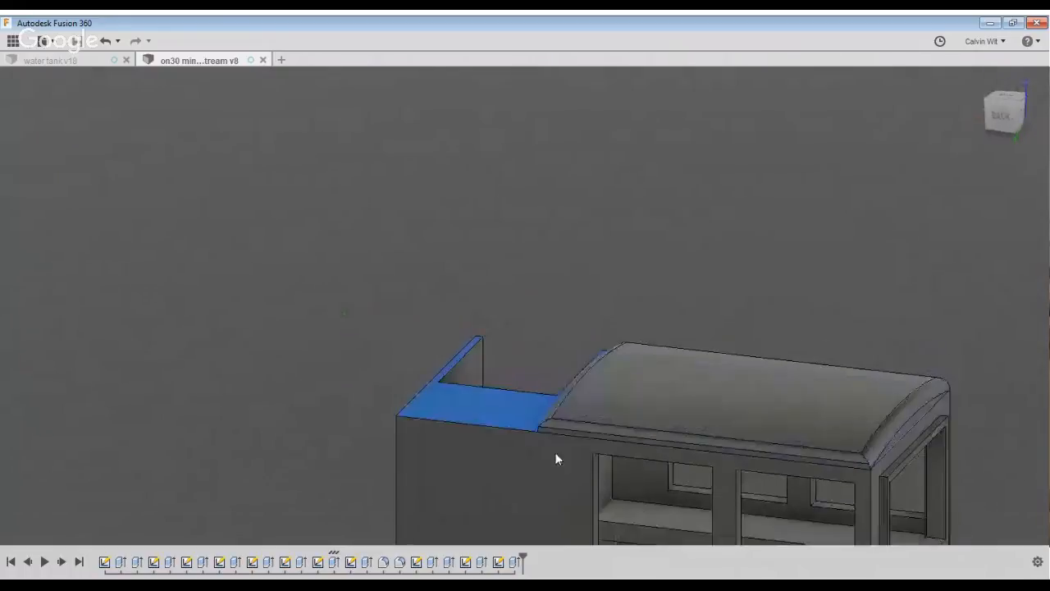
{"action": "middle_click_drag", "start_coordinate": [1030, 281], "coordinate": [873, 240]}
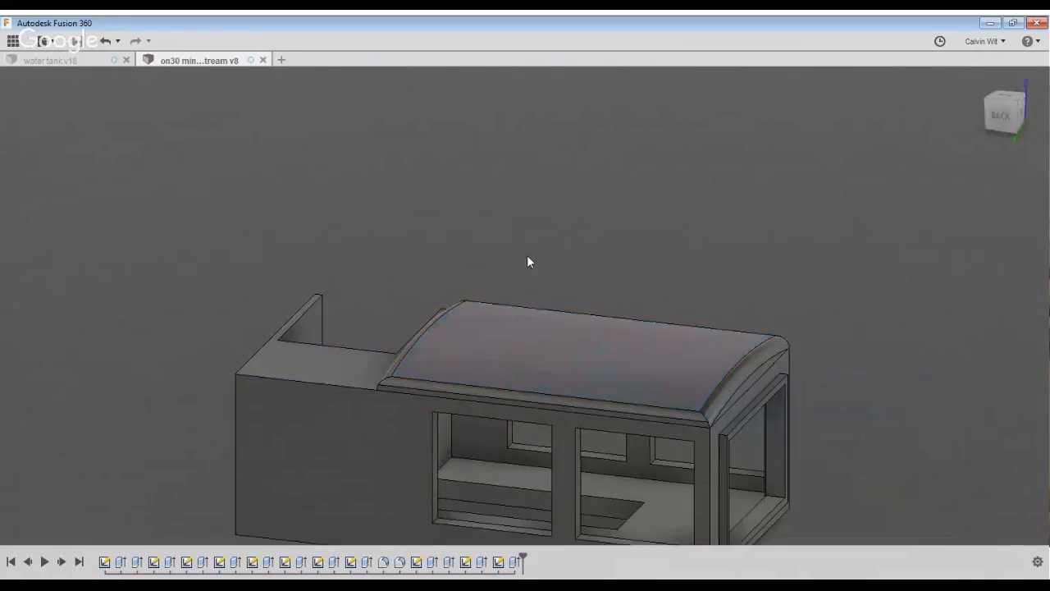
{"action": "middle_click_drag", "start_coordinate": [528, 261], "coordinate": [562, 256], "text": "shift"}
{"action": "middle_click_drag", "start_coordinate": [613, 254], "coordinate": [666, 247], "text": "shift"}
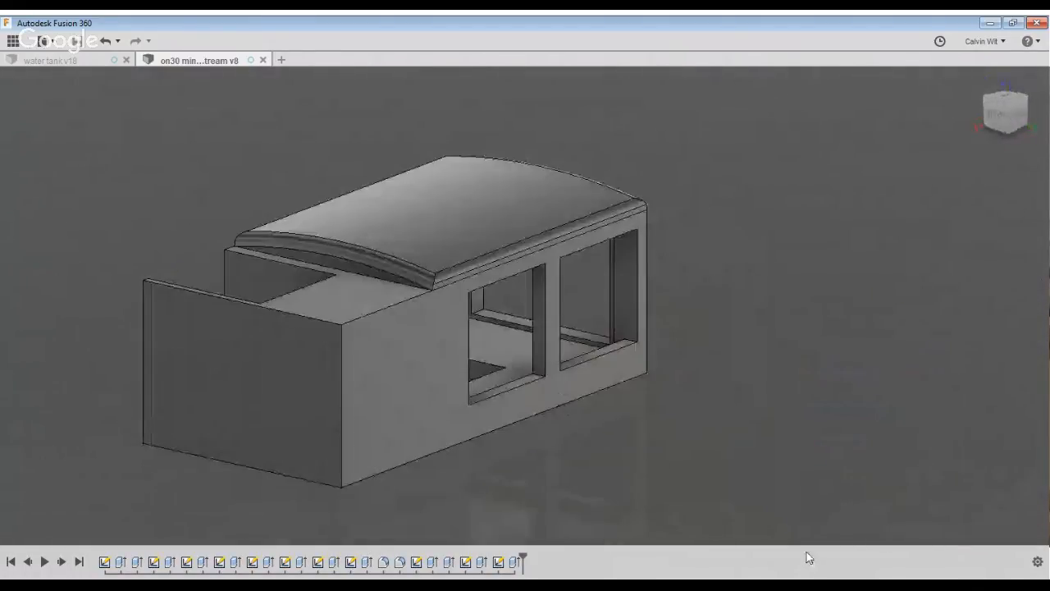
{"action": "middle_click_drag", "start_coordinate": [333, 502], "coordinate": [436, 510]}
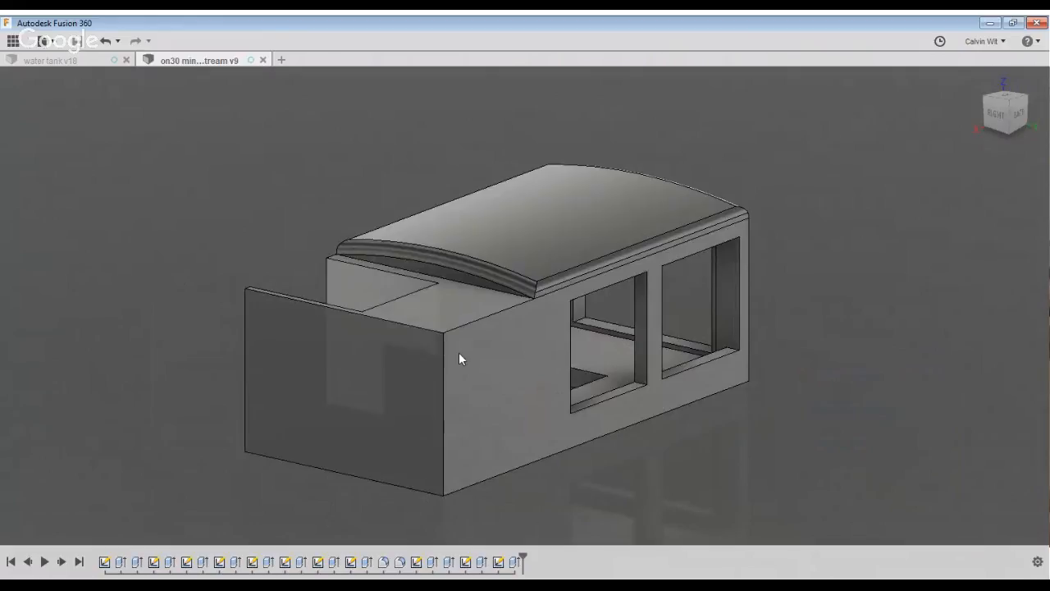
{"action": "middle_click_drag", "start_coordinate": [459, 352], "coordinate": [403, 405], "text": "shift"}
{"action": "scroll", "coordinate": [540, 396], "scroll_direction": "up", "scroll_amount": 3}
{"action": "middle_click_drag", "start_coordinate": [539, 395], "coordinate": [583, 401], "text": "shift"}
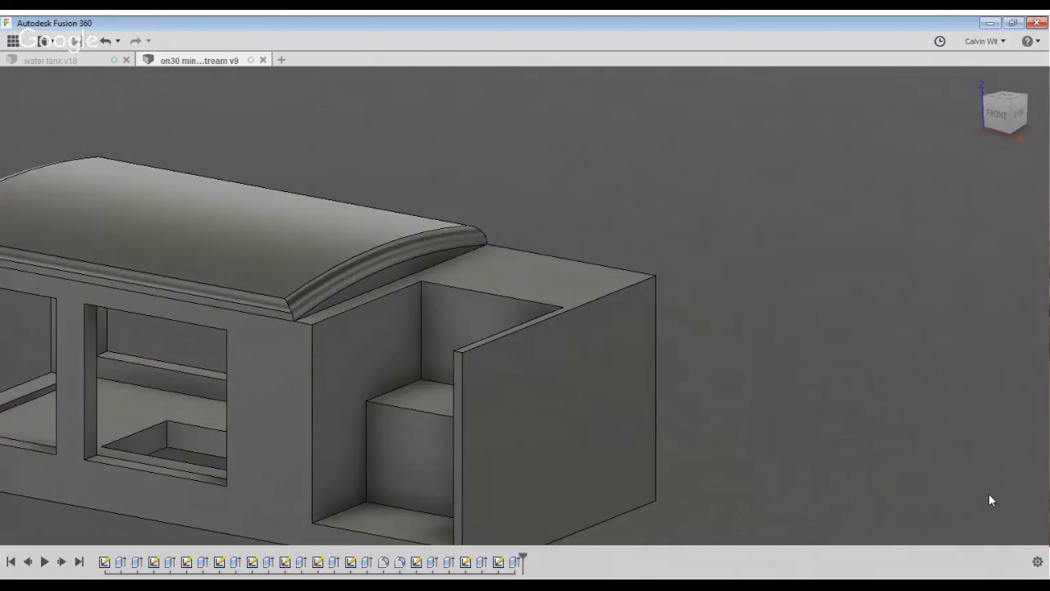
{"action": "scroll", "coordinate": [987, 502], "scroll_direction": "up", "scroll_amount": 2}
{"action": "scroll", "coordinate": [986, 506], "scroll_direction": "down", "scroll_amount": 3}
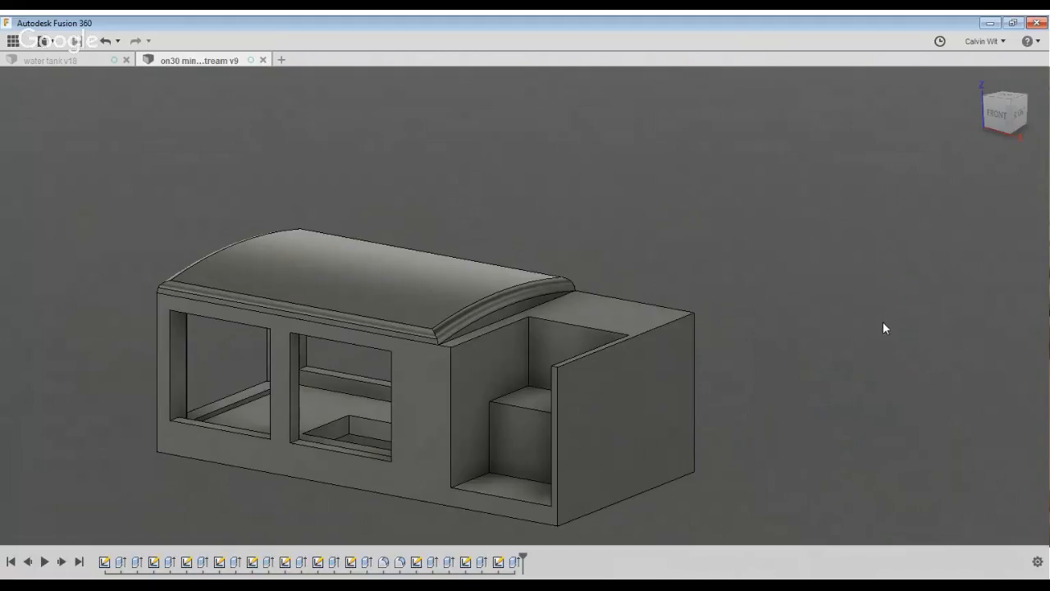
{"action": "middle_click_drag", "start_coordinate": [435, 210], "coordinate": [543, 194]}
Highlight the lower body and the roof body in turn to check how the model is divided into separate bodies.
{"action": "left_click", "coordinate": [91, 210]}
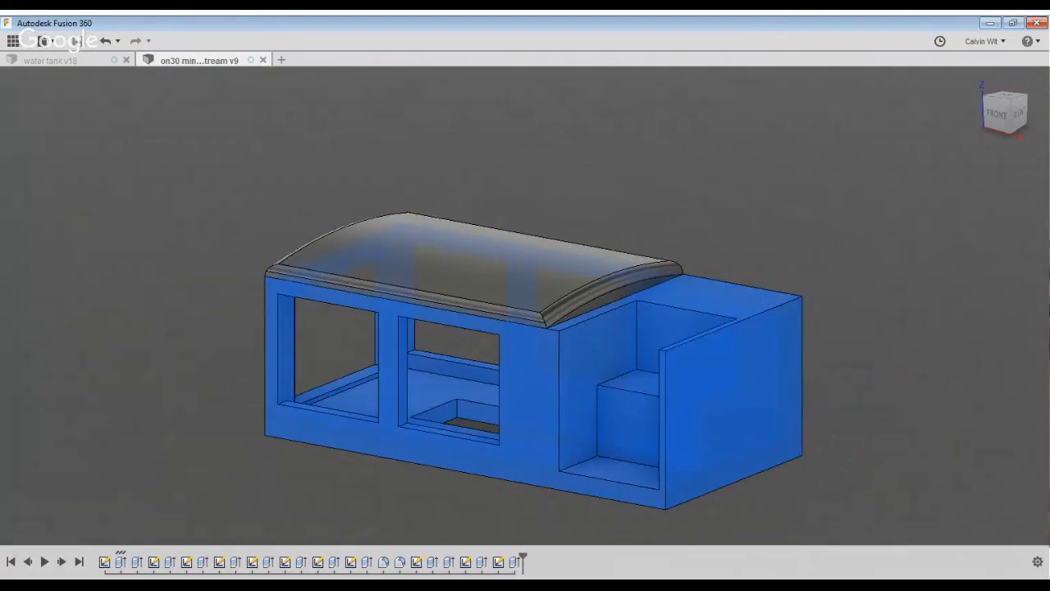
{"action": "left_click", "coordinate": [92, 223]}
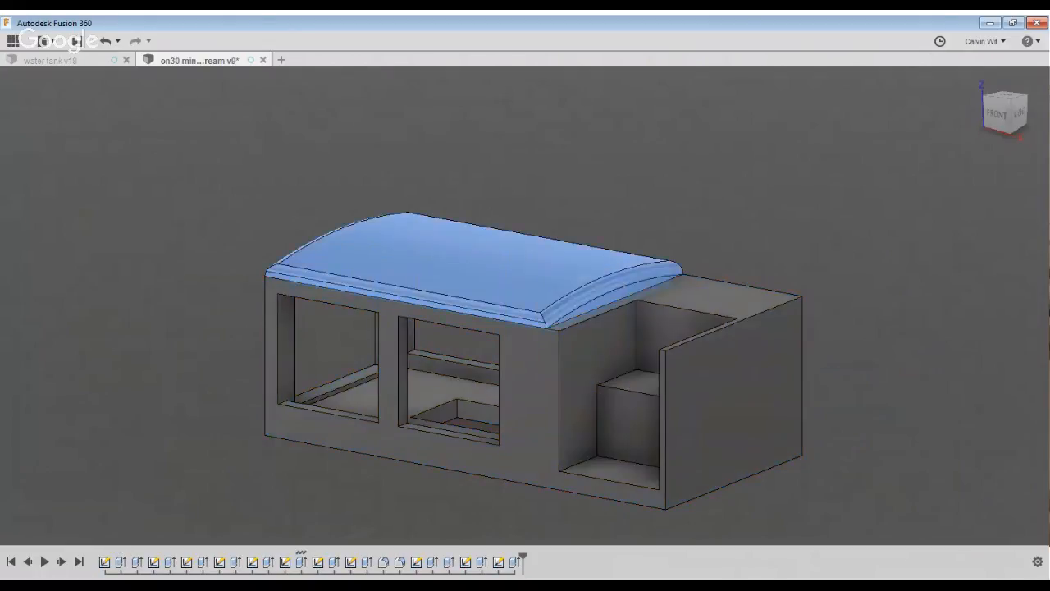
{"action": "left_click", "coordinate": [272, 260]}
{"action": "middle_click_drag", "start_coordinate": [272, 260], "coordinate": [426, 273], "text": "shift"}
{"action": "scroll", "coordinate": [372, 292], "scroll_direction": "down", "scroll_amount": 2}
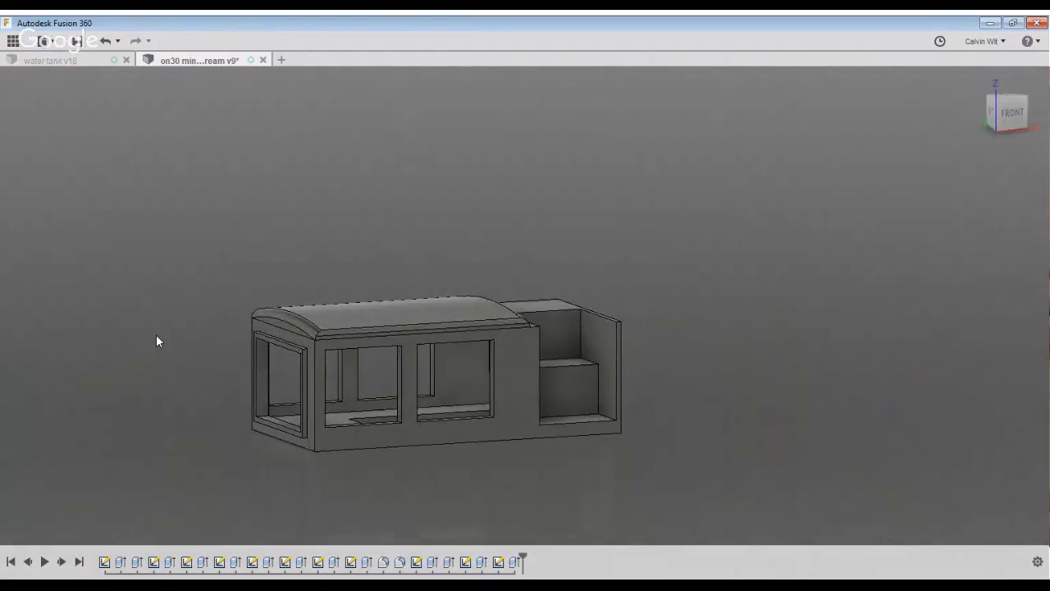
{"action": "left_click", "coordinate": [439, 554]}
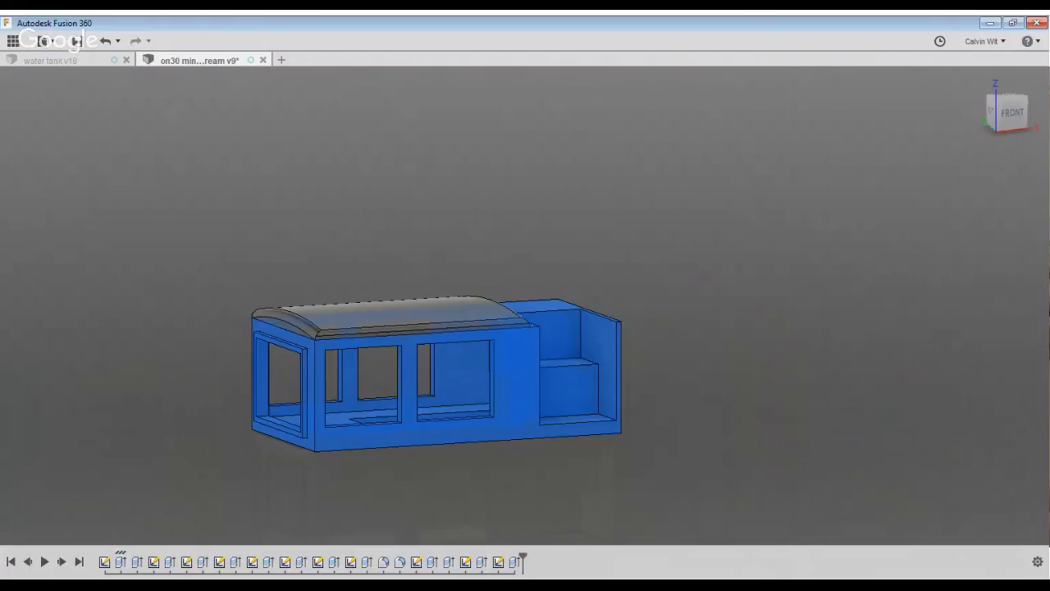
{"action": "key", "text": "Escape"}
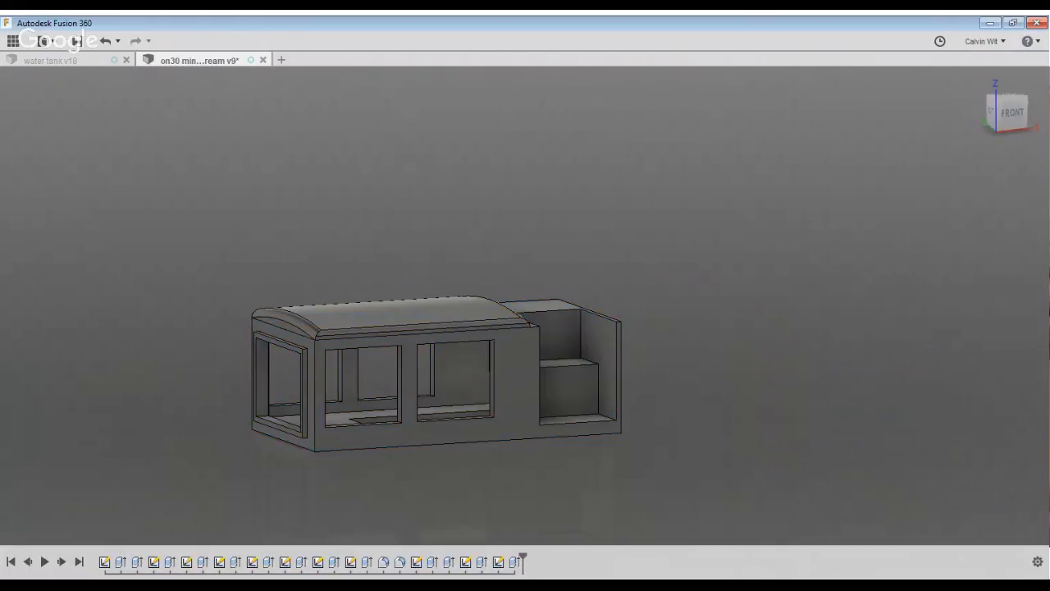